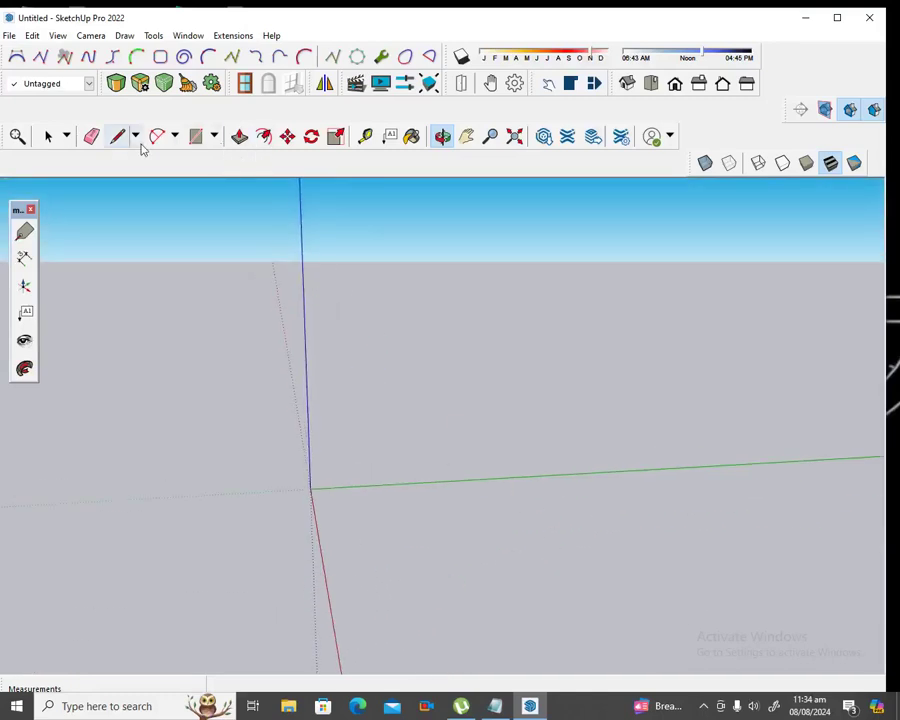
Draw a long, narrow rectangle from the origin along the green axis, entering 3 as its dimension
{"action": "left_click", "coordinate": [197, 136]}
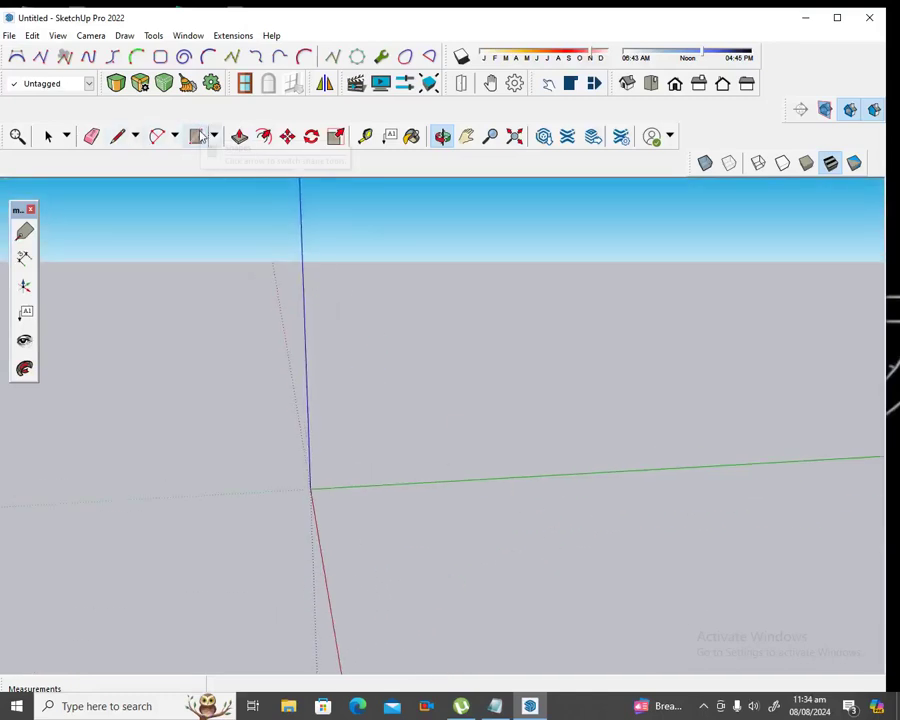
{"action": "left_click", "coordinate": [310, 489]}
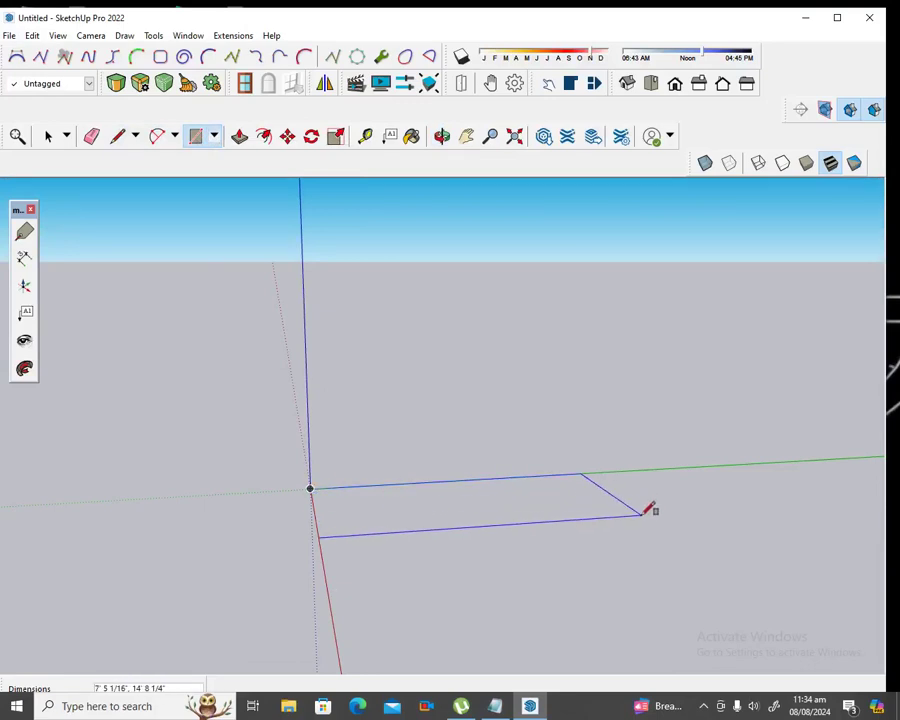
{"action": "type", "text": "3',9'3 15/16"}
{"action": "left_click", "coordinate": [643, 514]}
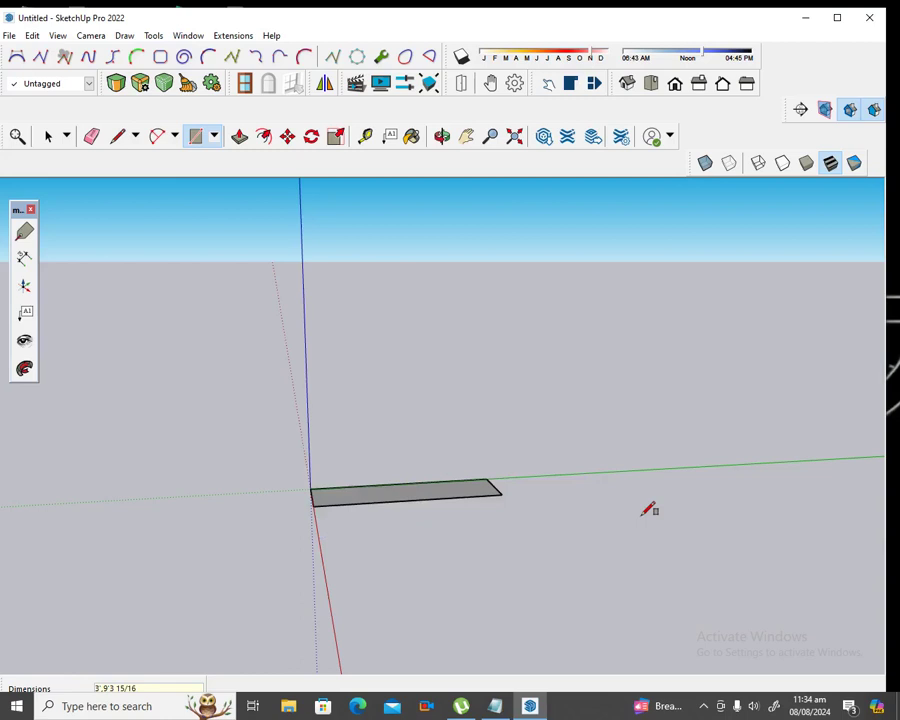
{"action": "left_click", "coordinate": [441, 135]}
{"action": "mouse_move", "coordinate": [420, 494]}
{"action": "left_mouse_down"}
{"action": "mouse_move", "coordinate": [368, 498]}
{"action": "mouse_move", "coordinate": [380, 468]}
{"action": "mouse_move", "coordinate": [277, 282]}
{"action": "left_mouse_up"}
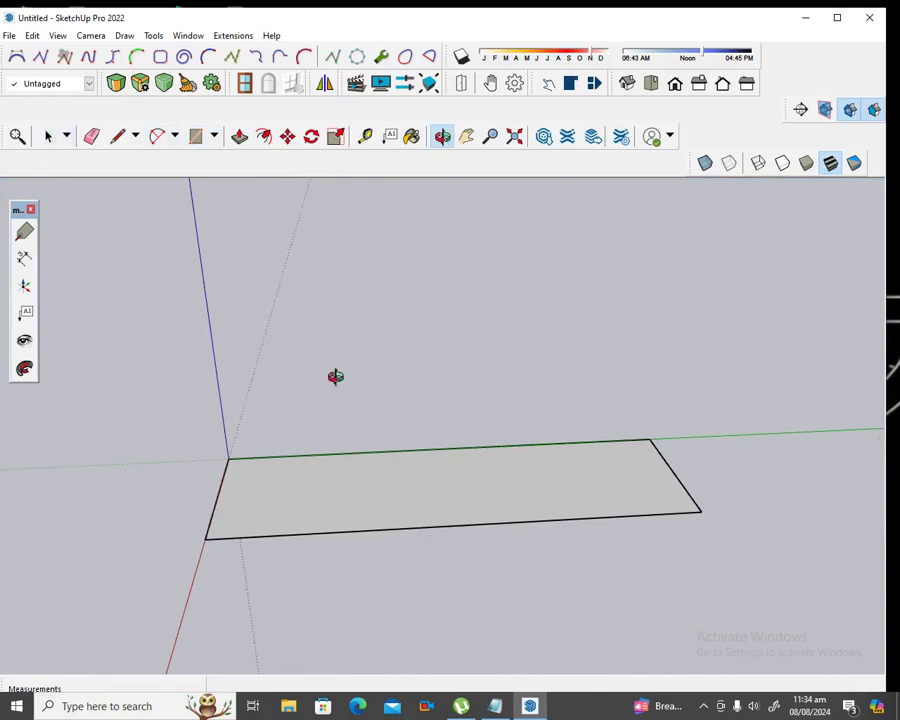
Select the rectangle's front edge and Divide it into 12 equal segments
{"action": "left_click", "coordinate": [47, 135]}
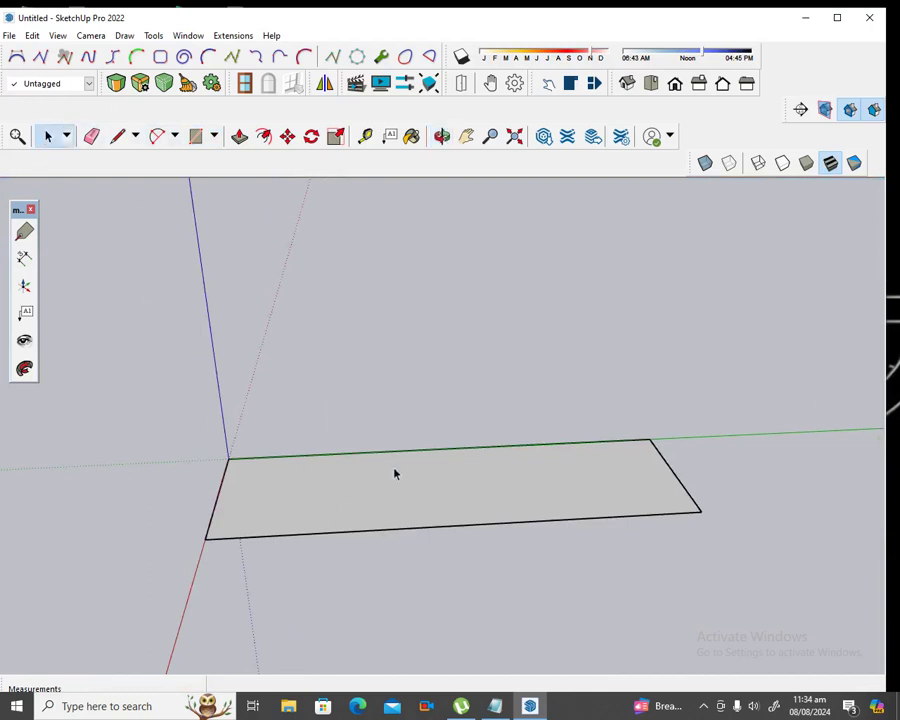
{"action": "left_click", "coordinate": [409, 531]}
{"action": "right_click", "coordinate": [409, 533]}
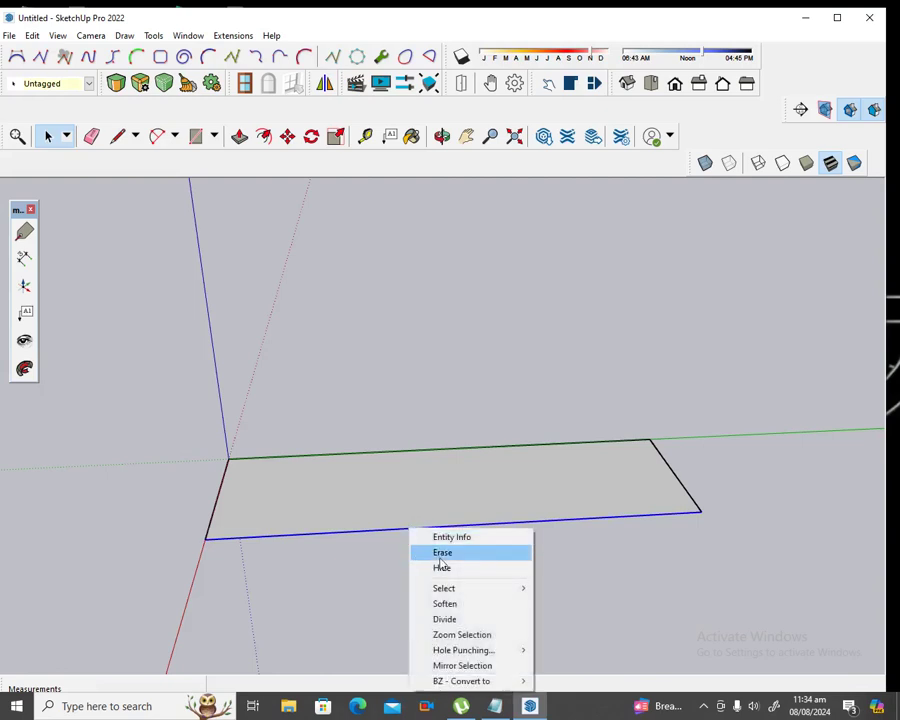
{"action": "left_click", "coordinate": [445, 620]}
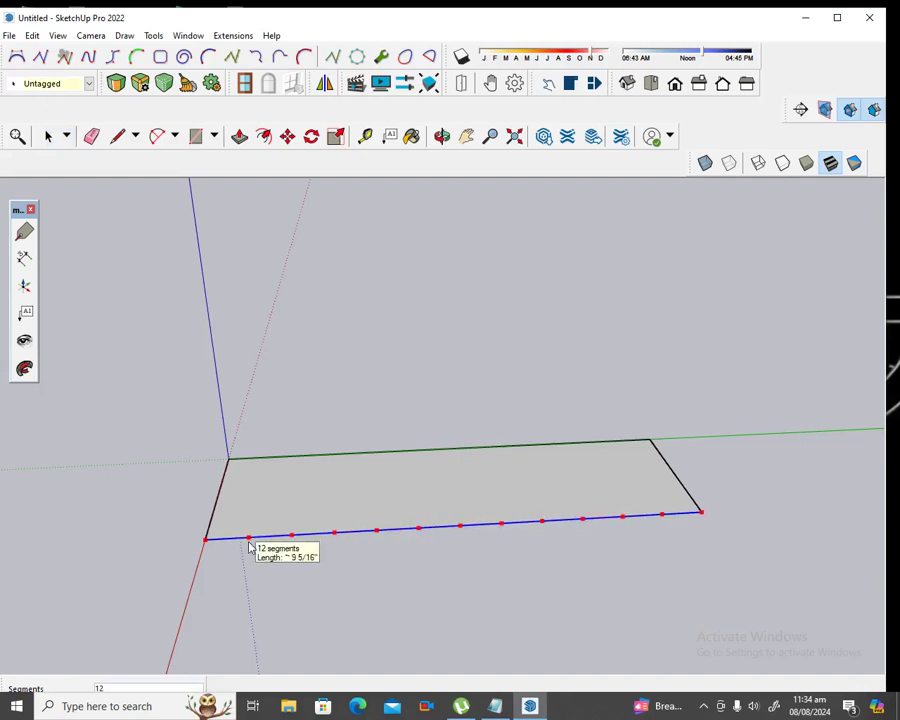
{"action": "left_click", "coordinate": [249, 544]}
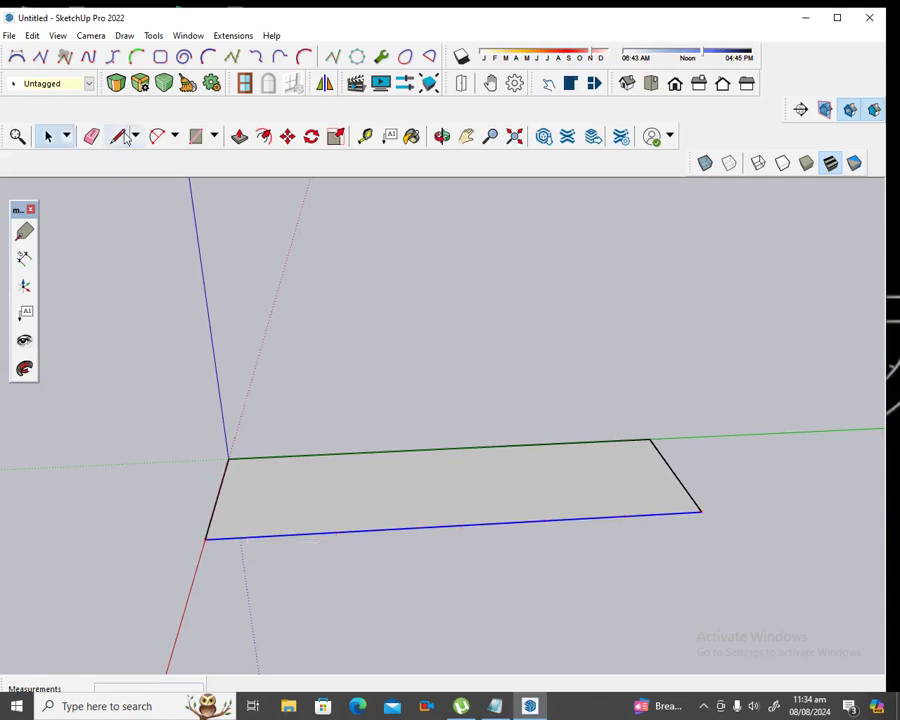
Draw the first six cross lines from the front-edge division points to the back edge
{"action": "left_click", "coordinate": [117, 135]}
{"action": "left_click", "coordinate": [249, 537]}
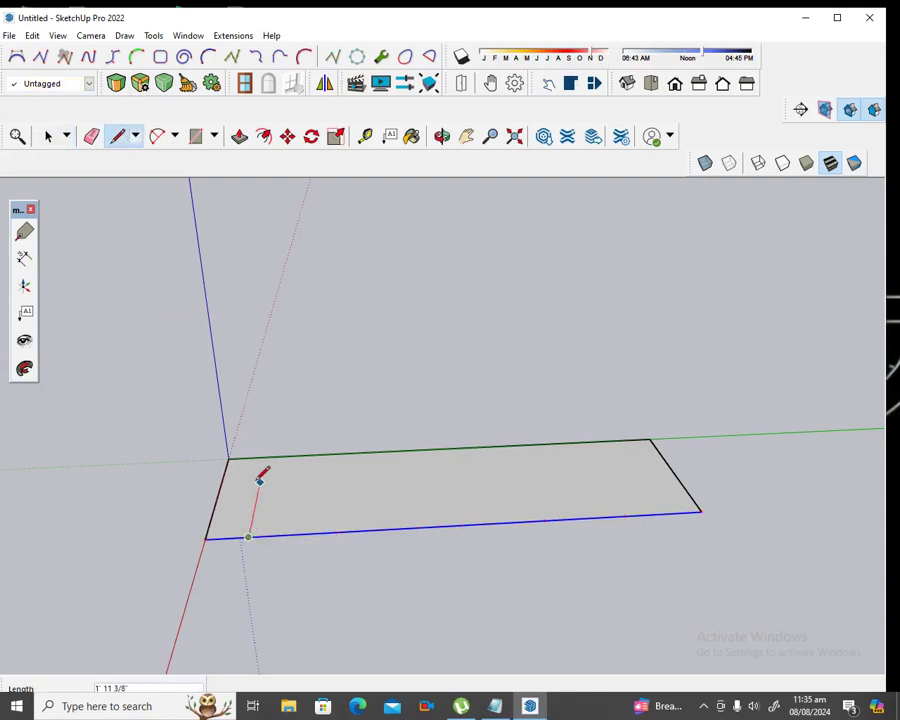
{"action": "left_click", "coordinate": [265, 457]}
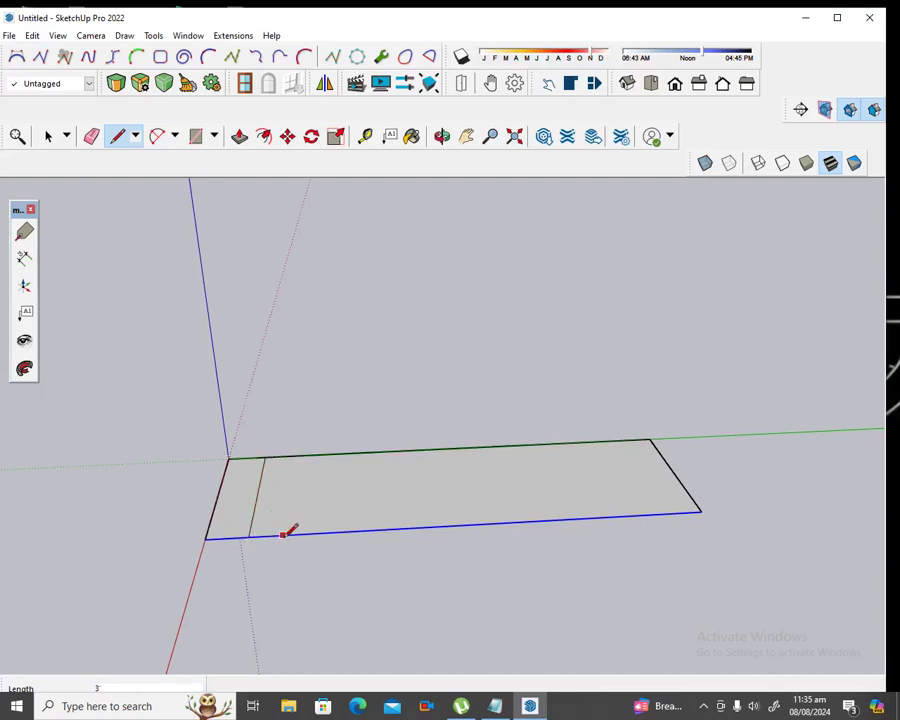
{"action": "left_click", "coordinate": [292, 534]}
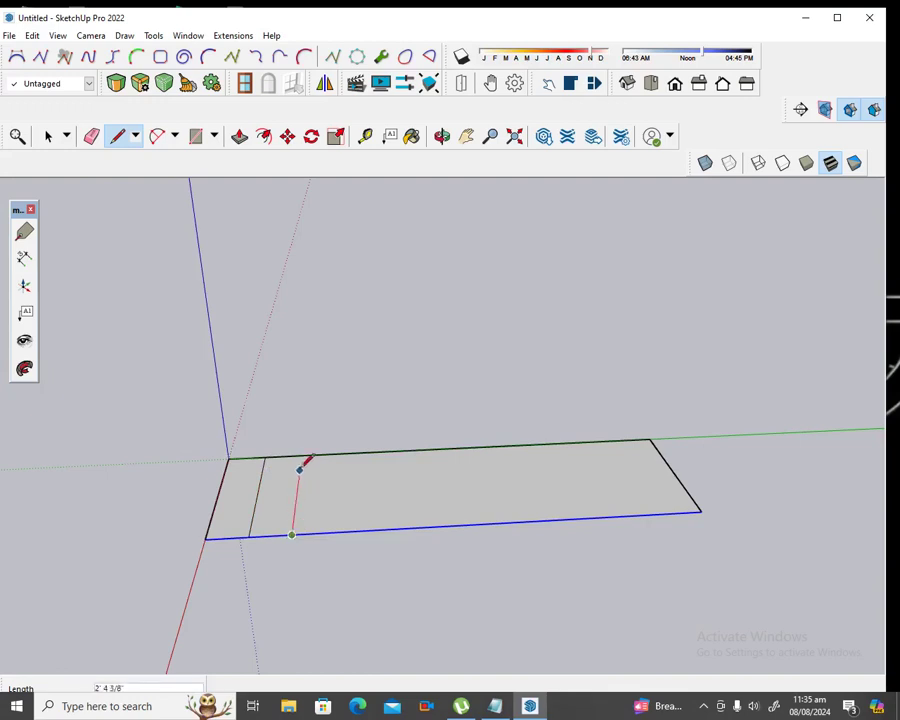
{"action": "left_click", "coordinate": [301, 456]}
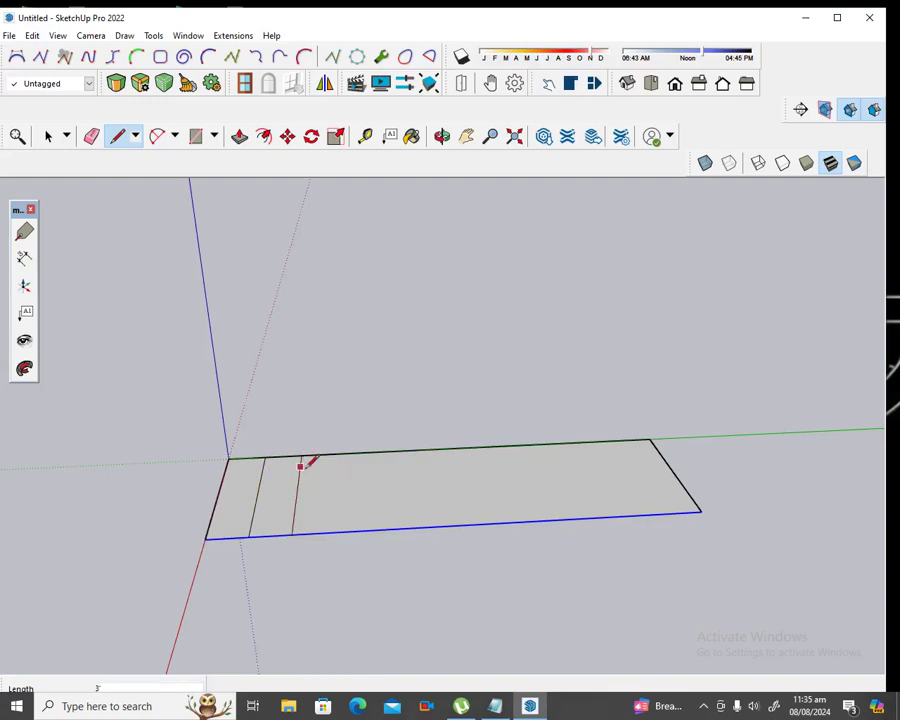
{"action": "left_click", "coordinate": [334, 531]}
{"action": "left_click", "coordinate": [337, 456]}
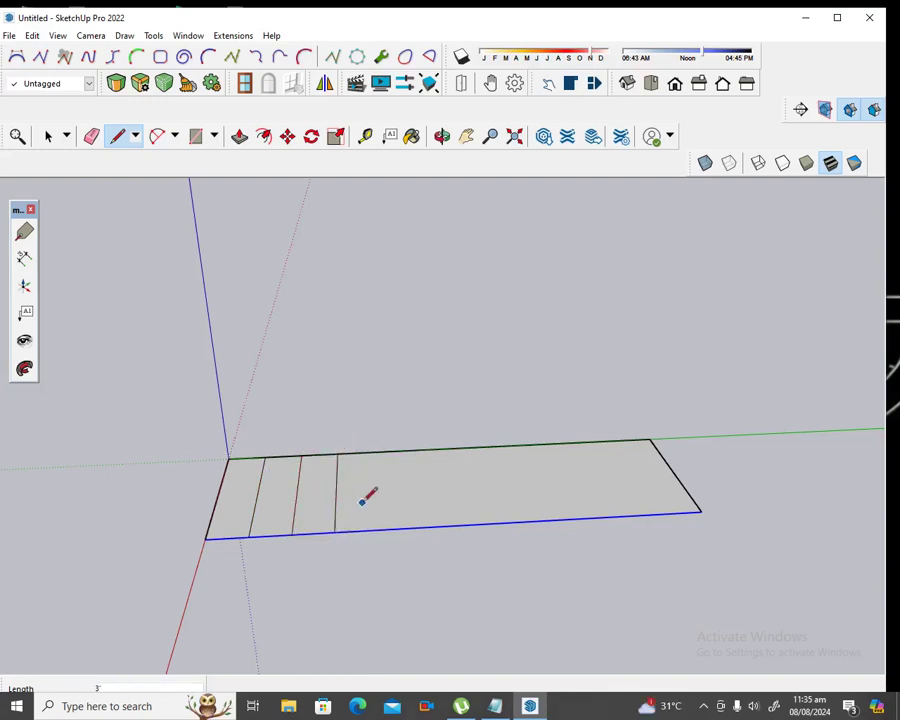
{"action": "left_click", "coordinate": [376, 530]}
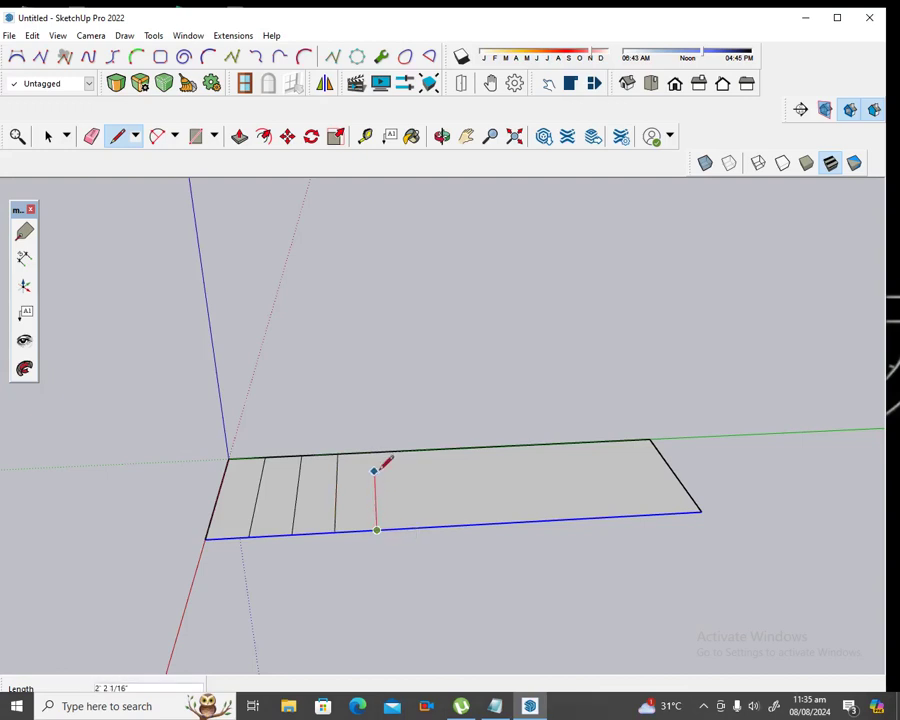
{"action": "left_click", "coordinate": [373, 452]}
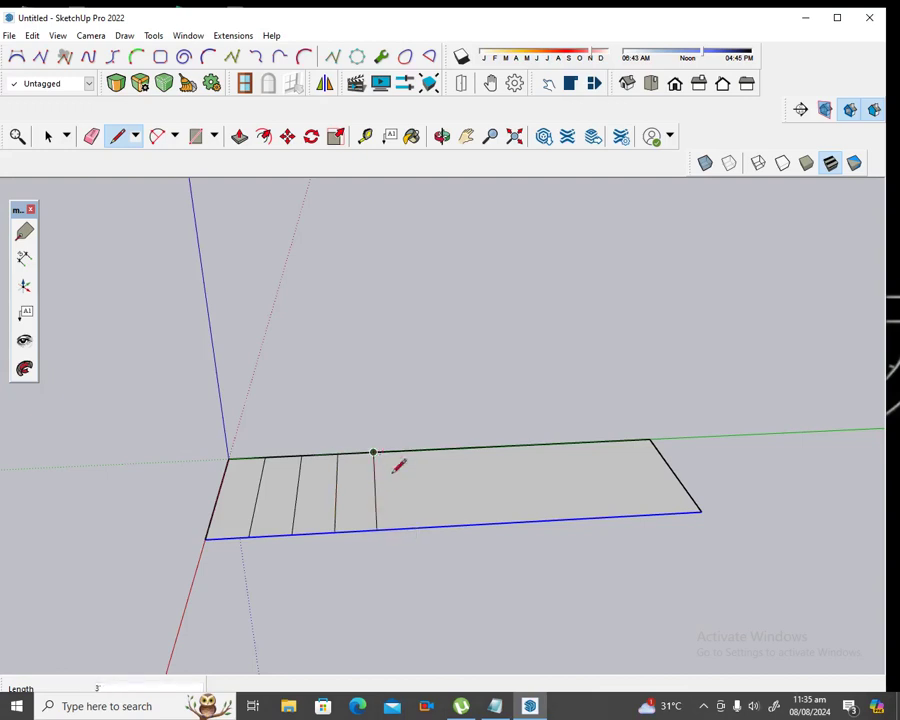
{"action": "left_click", "coordinate": [418, 527]}
{"action": "left_click", "coordinate": [410, 451]}
{"action": "left_click", "coordinate": [460, 524]}
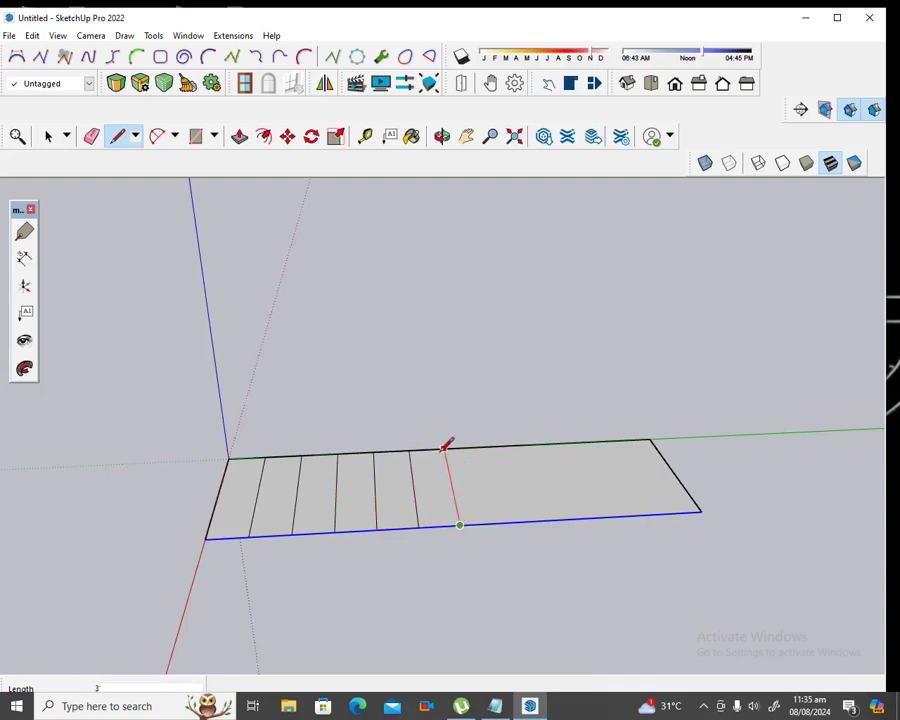
{"action": "left_click", "coordinate": [446, 449]}
Draw the remaining five cross lines to finish the 12 parallel strips
{"action": "left_click", "coordinate": [500, 522]}
{"action": "left_click", "coordinate": [479, 447]}
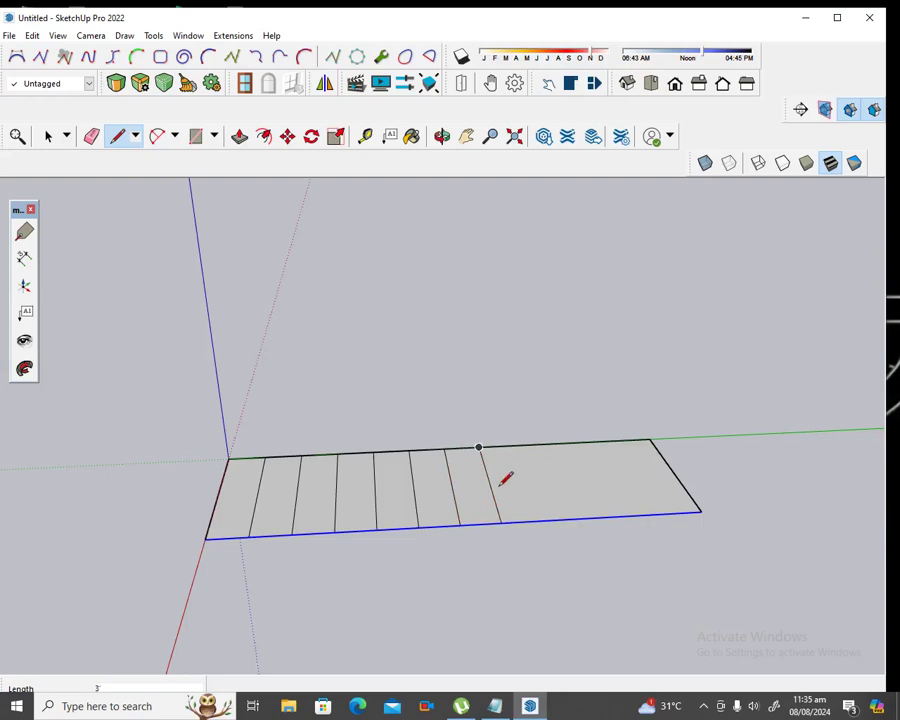
{"action": "left_click", "coordinate": [541, 520]}
{"action": "left_click", "coordinate": [513, 446]}
{"action": "left_click", "coordinate": [582, 518]}
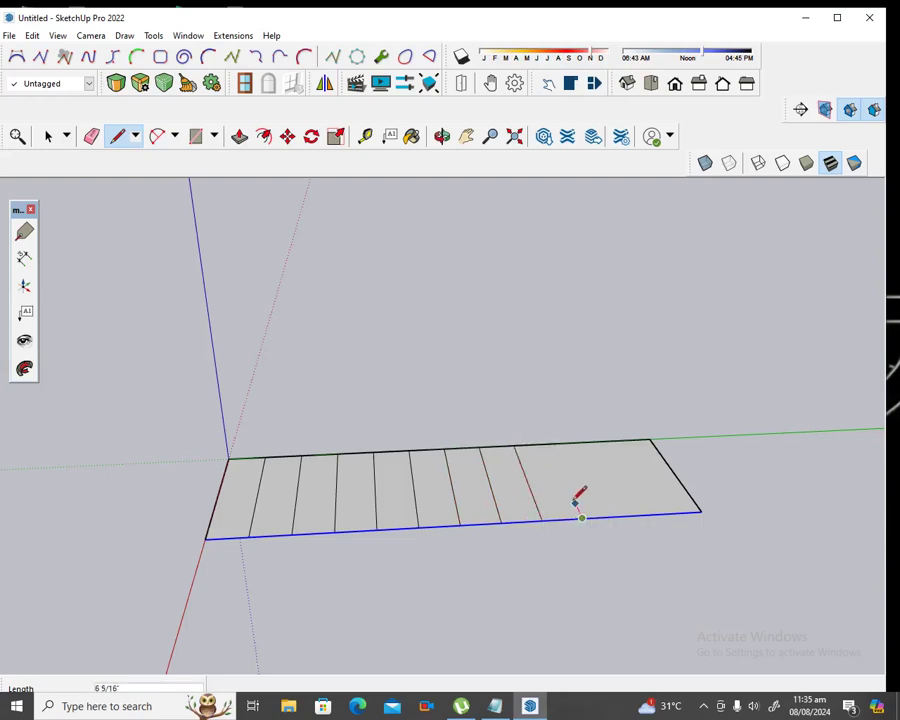
{"action": "left_click", "coordinate": [549, 443]}
{"action": "left_click", "coordinate": [622, 516]}
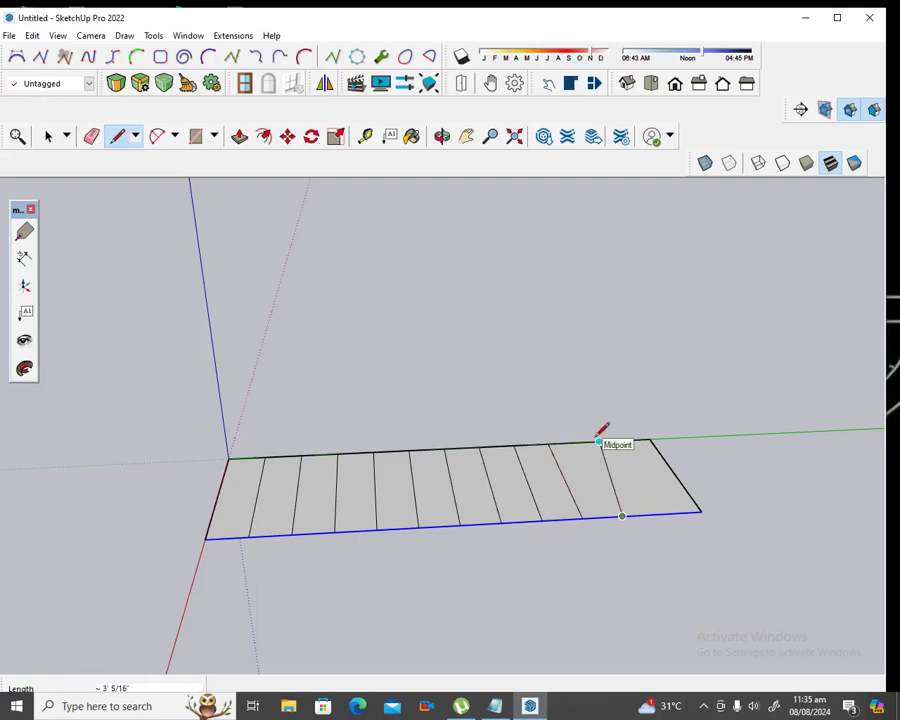
{"action": "left_click", "coordinate": [585, 441]}
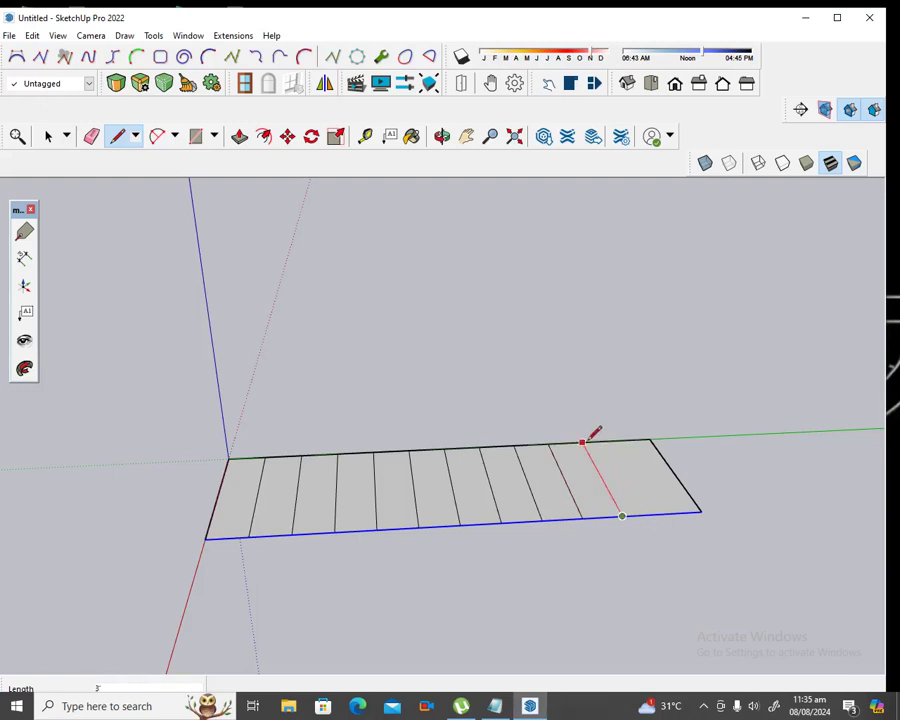
{"action": "left_click", "coordinate": [662, 514]}
{"action": "left_click", "coordinate": [616, 441]}
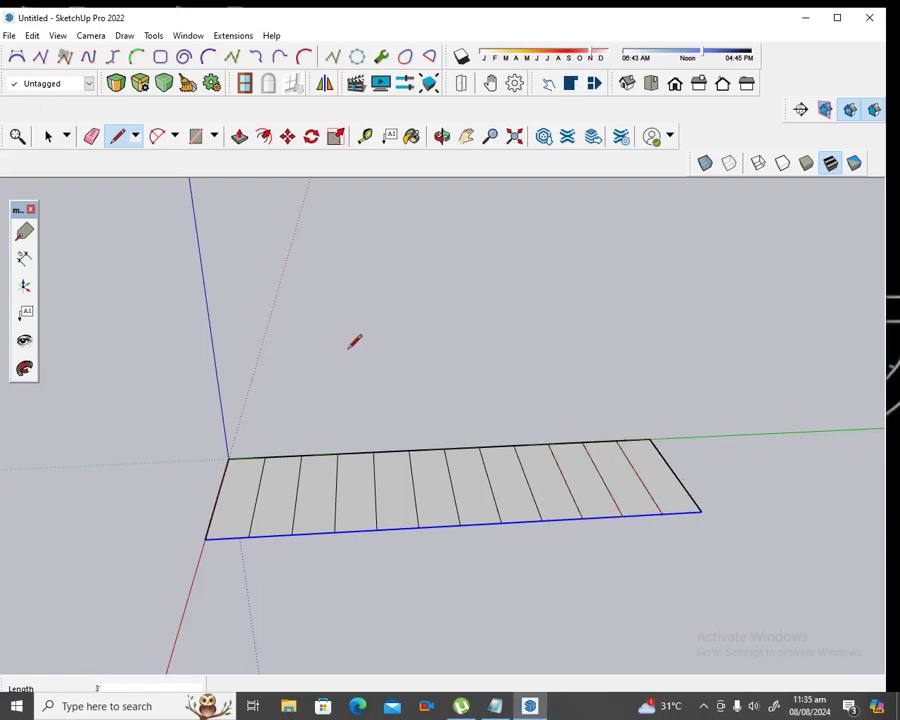
{"action": "scroll", "coordinate": [352, 340], "scroll_direction": "down", "scroll_amount": 2}
{"action": "scroll", "coordinate": [354, 340], "scroll_direction": "down", "scroll_amount": 2}
{"action": "scroll", "coordinate": [362, 338], "scroll_direction": "down", "scroll_amount": 2}
{"action": "scroll", "coordinate": [431, 243], "scroll_direction": "up", "scroll_amount": 3}
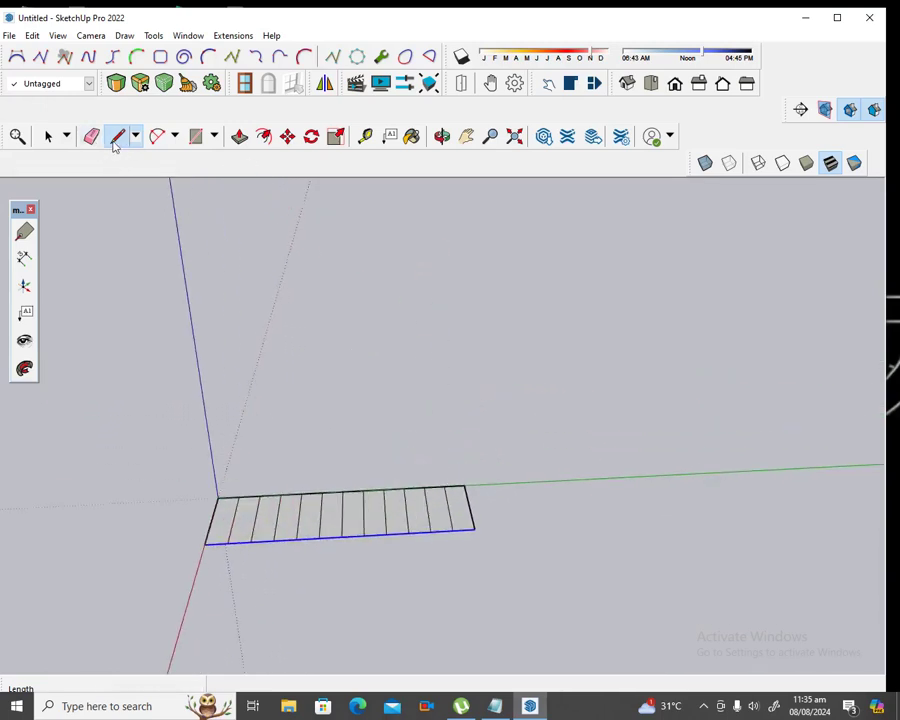
Draw a 10' vertical edge up the blue axis from the rectangle's far front corner
{"action": "left_click", "coordinate": [474, 529]}
{"action": "type", "text": "10'"}
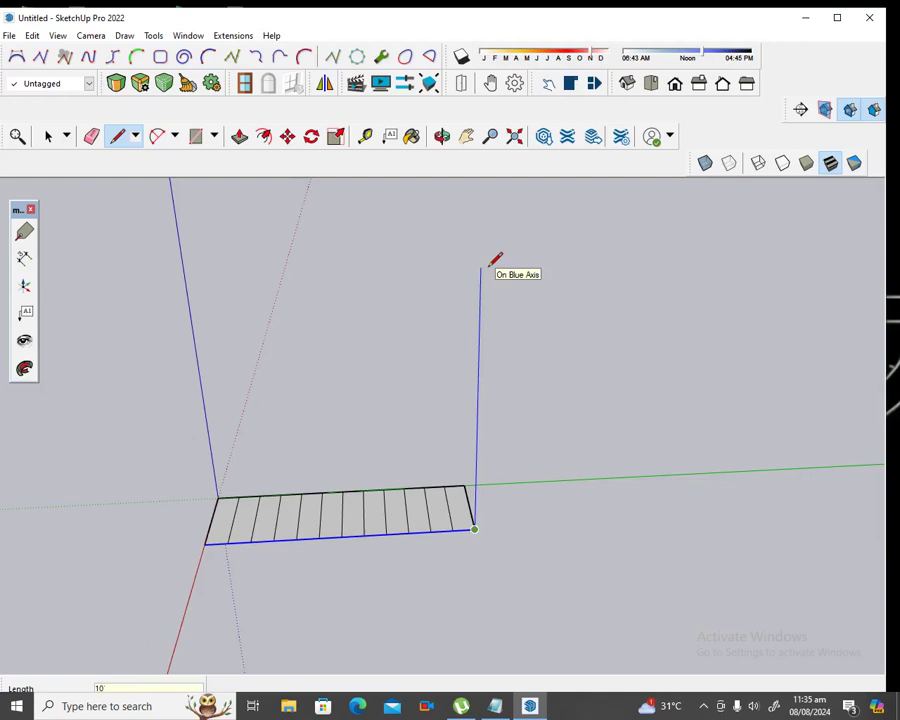
{"action": "left_click", "coordinate": [480, 247]}
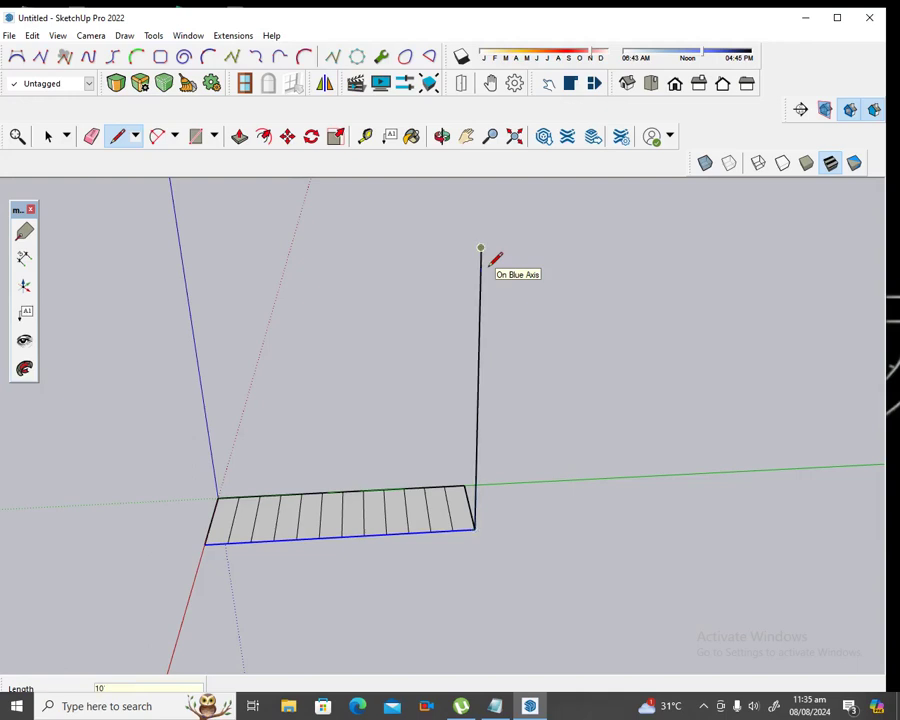
{"action": "left_click", "coordinate": [48, 136]}
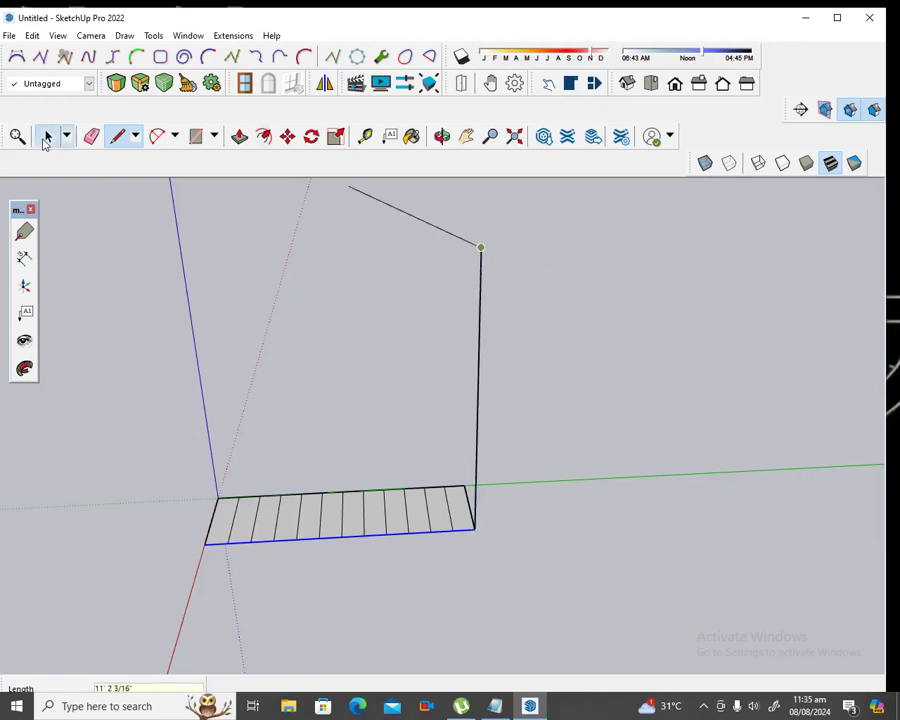
Divide the new vertical edge into 13 equal segments
{"action": "left_click", "coordinate": [480, 377]}
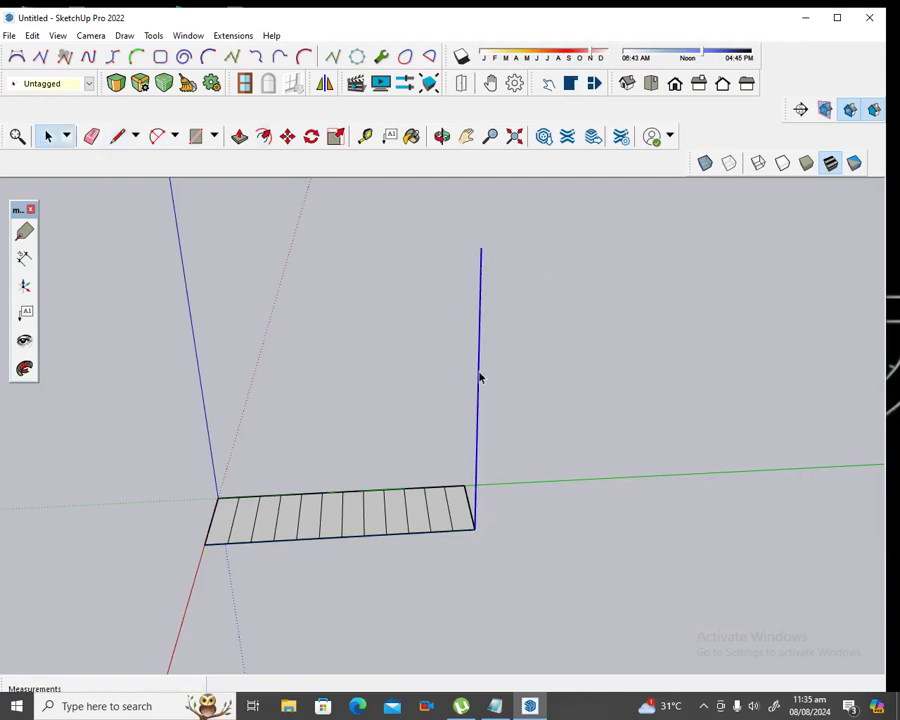
{"action": "right_click", "coordinate": [479, 374]}
{"action": "left_click", "coordinate": [512, 463]}
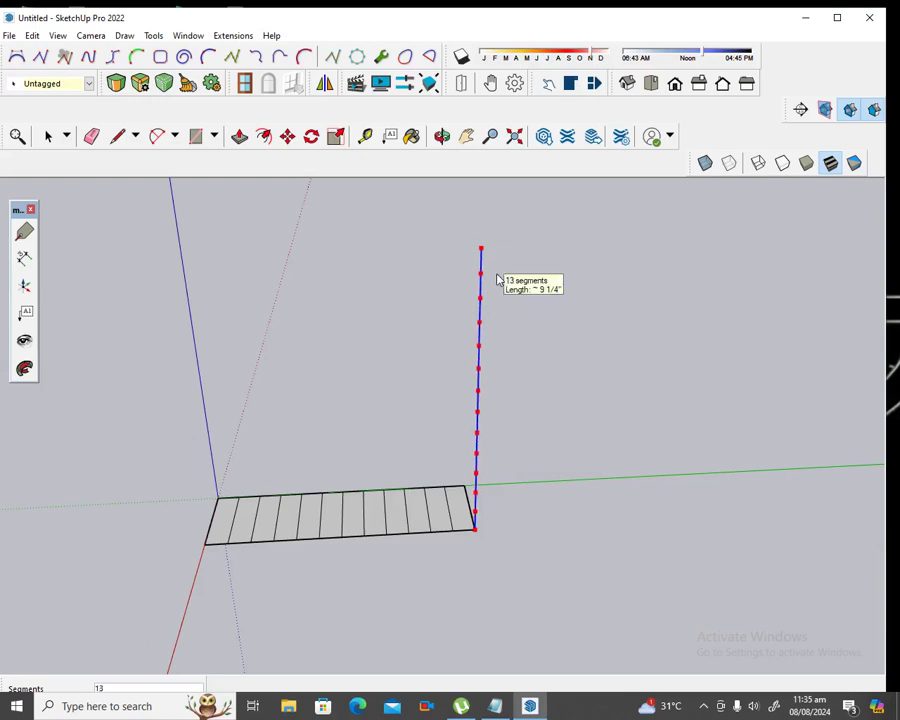
{"action": "left_click", "coordinate": [497, 279]}
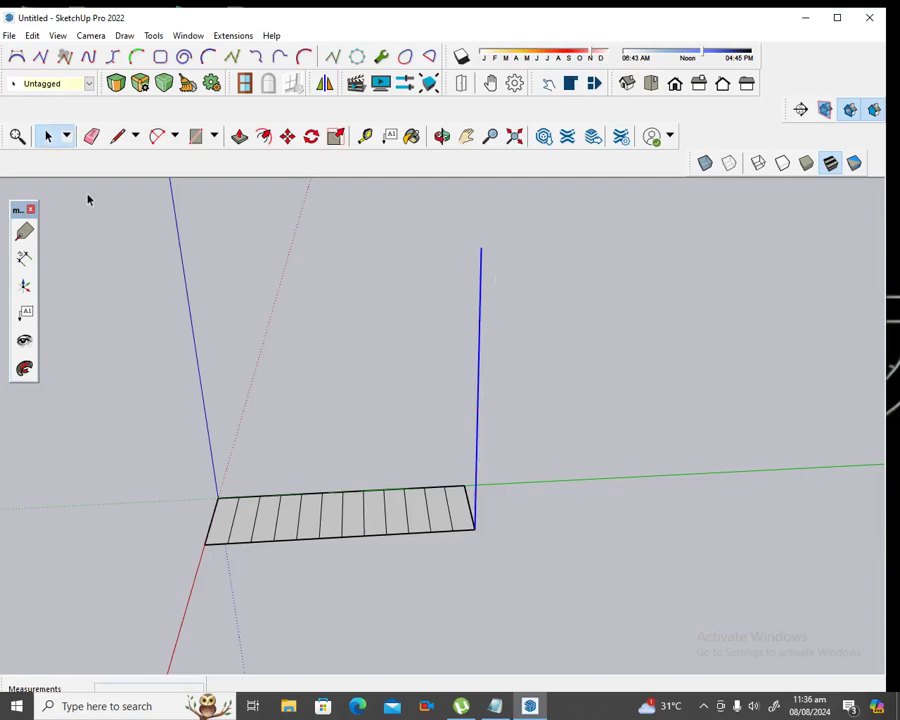
Push/Pull the first six strips into columns, starting at the 10' top and stepping down each time
{"action": "left_click", "coordinate": [240, 136]}
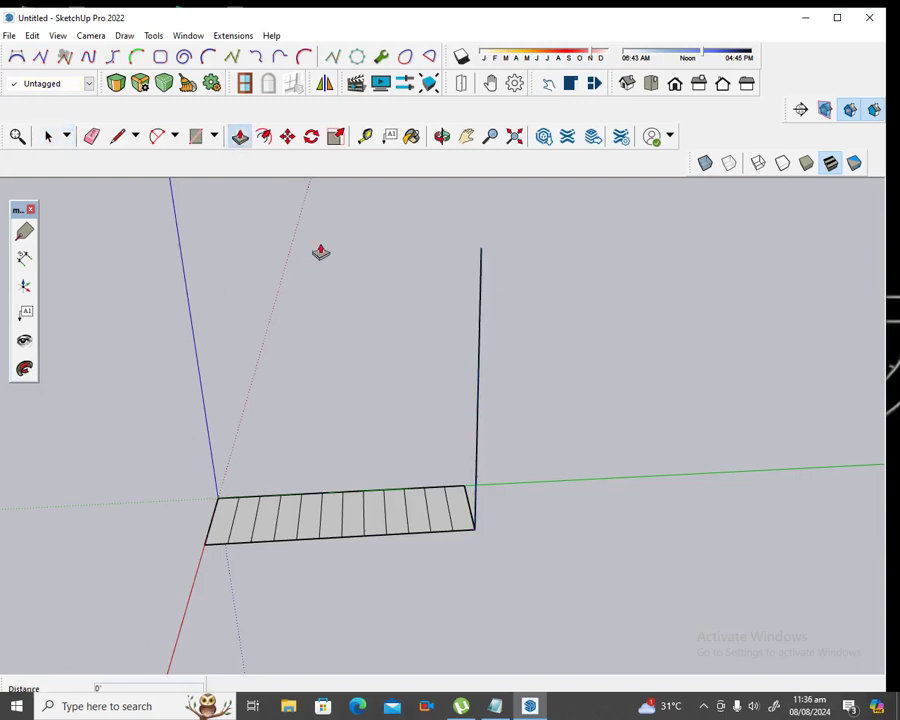
{"action": "left_click", "coordinate": [463, 521]}
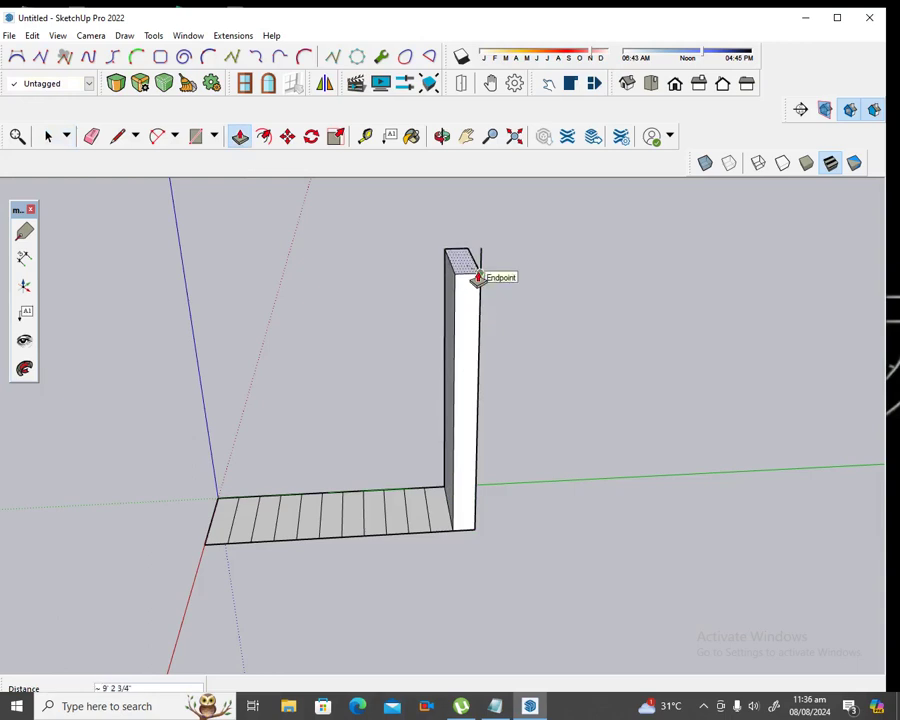
{"action": "type", "text": "10'"}
{"action": "left_click", "coordinate": [479, 260]}
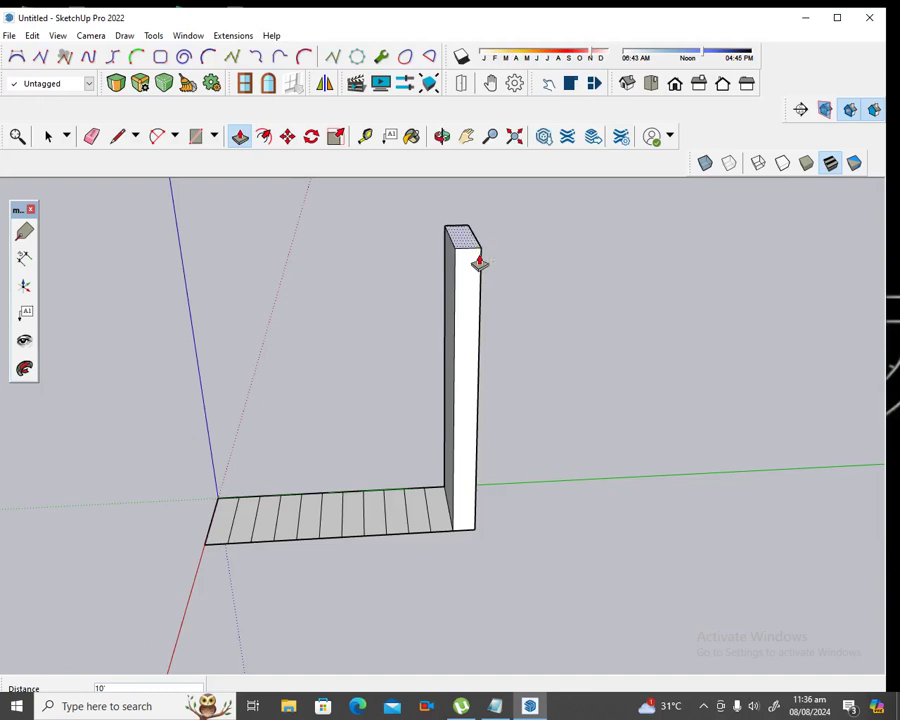
{"action": "left_click", "coordinate": [436, 516]}
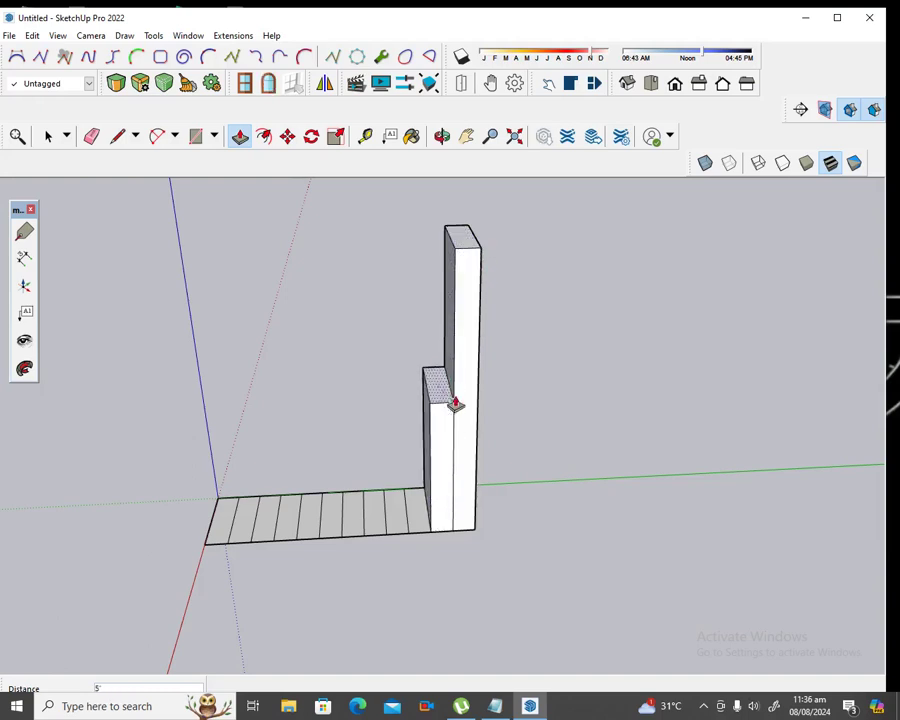
{"action": "left_click", "coordinate": [480, 279]}
{"action": "left_click", "coordinate": [412, 510]}
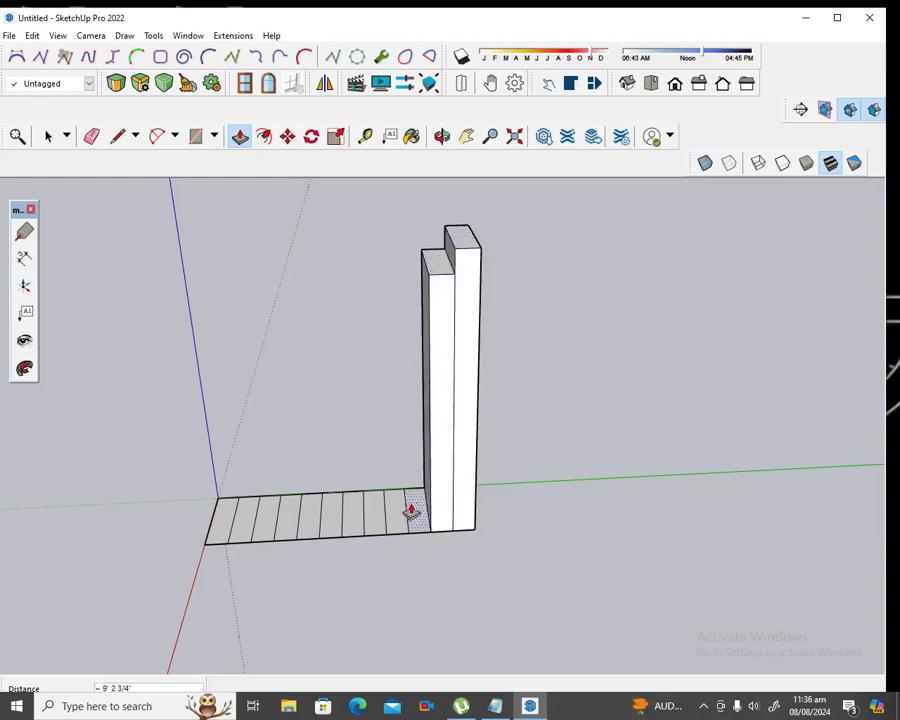
{"action": "left_click", "coordinate": [479, 305]}
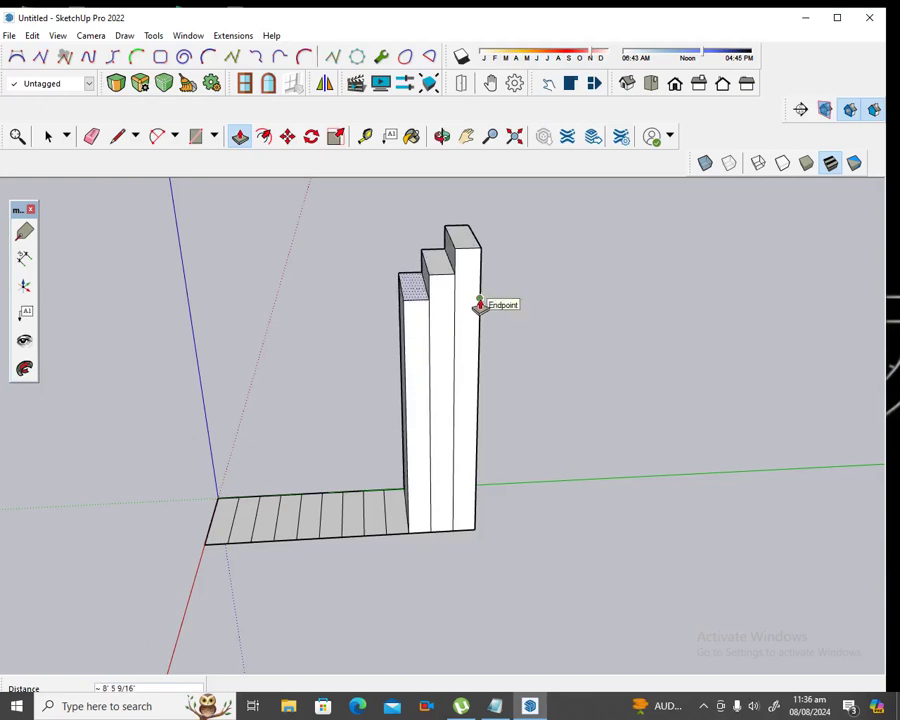
{"action": "left_click", "coordinate": [397, 521]}
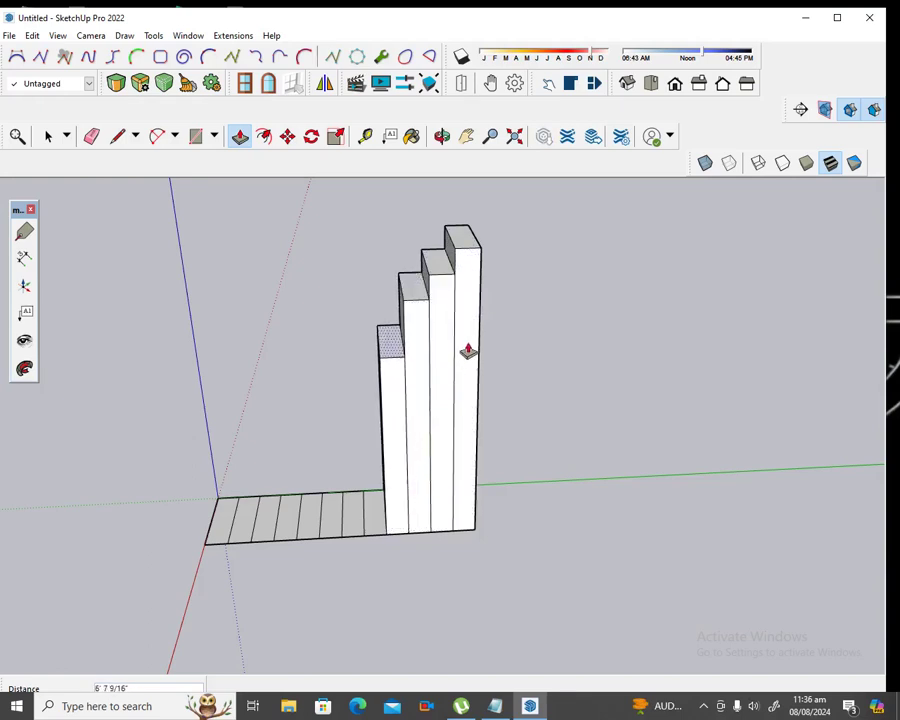
{"action": "left_click", "coordinate": [475, 327]}
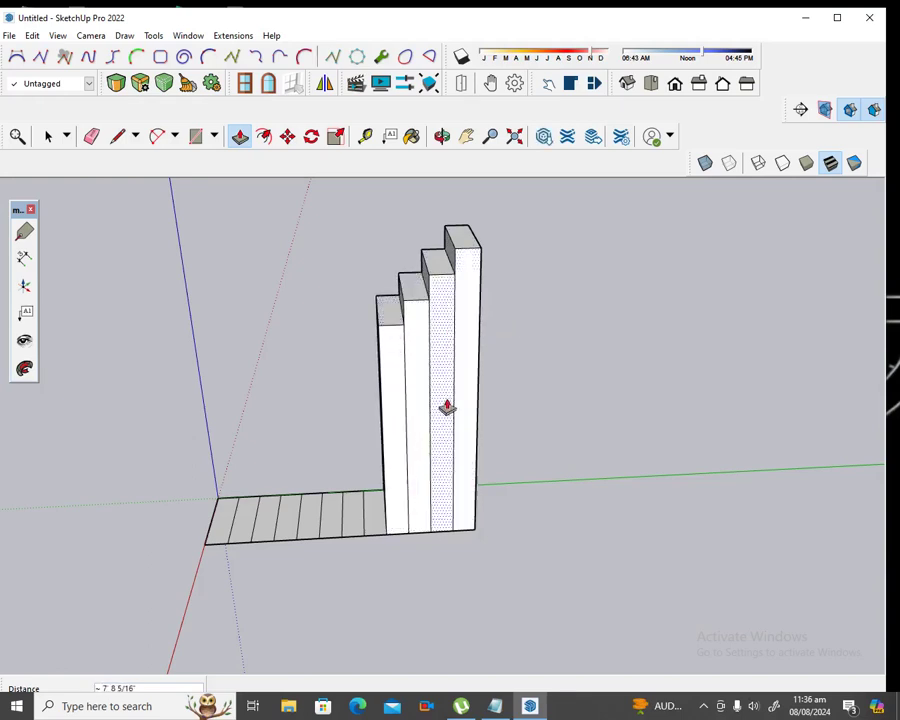
{"action": "left_click", "coordinate": [376, 532]}
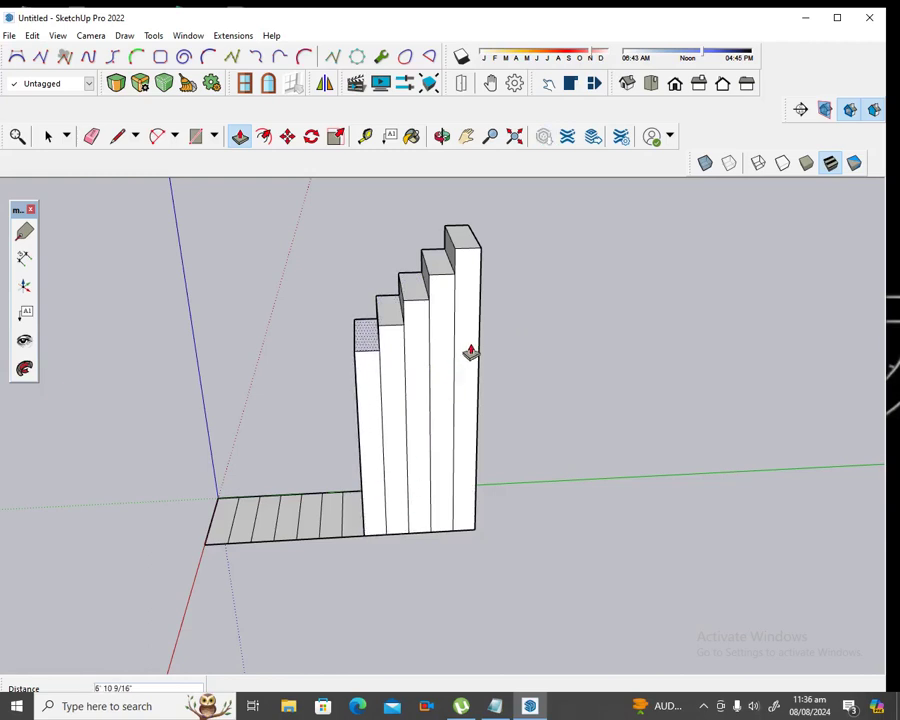
{"action": "left_click", "coordinate": [481, 351]}
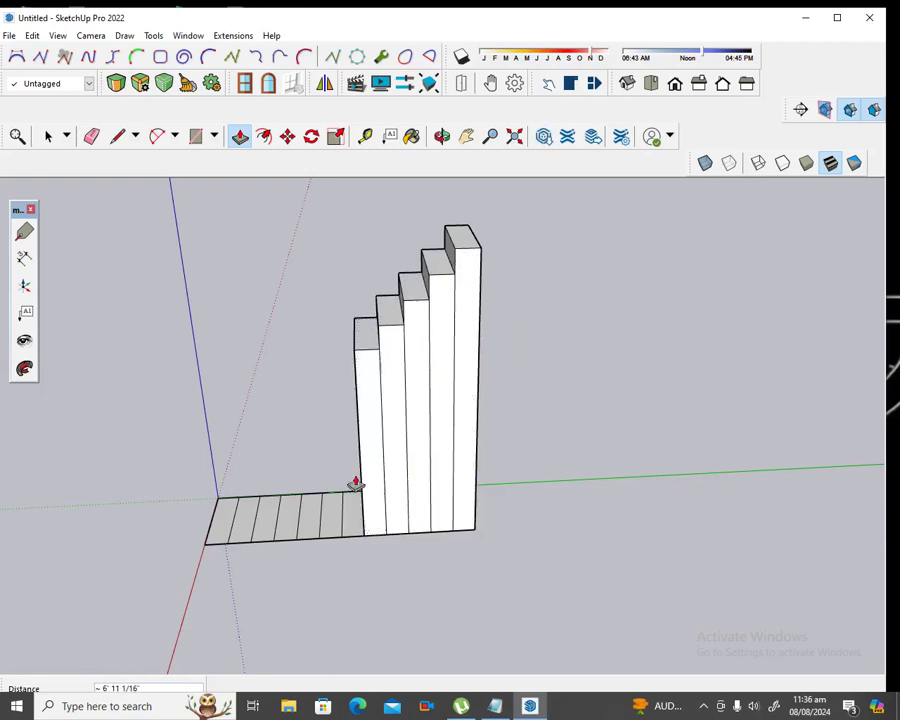
{"action": "left_click", "coordinate": [354, 524]}
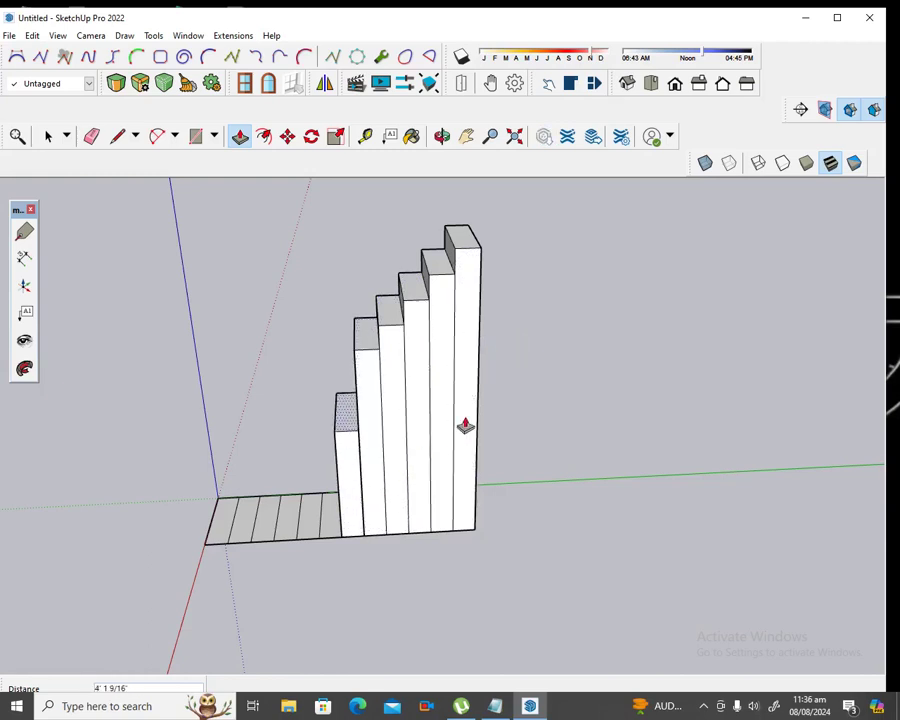
{"action": "left_click", "coordinate": [476, 374]}
Raise the remaining six strips into progressively lower columns, completing the stepped flight
{"action": "left_click", "coordinate": [324, 528]}
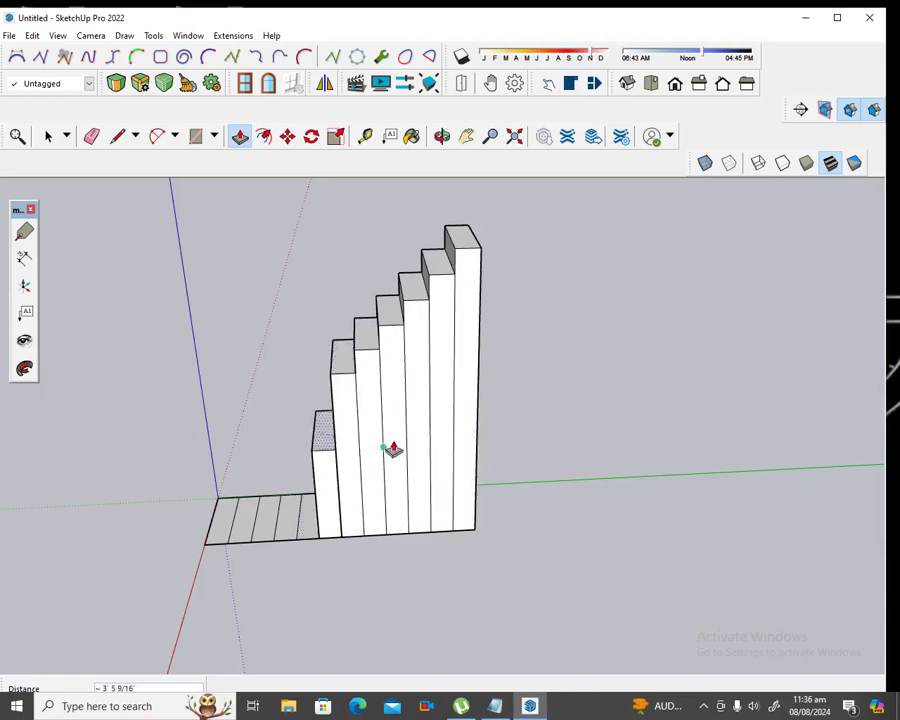
{"action": "left_click", "coordinate": [478, 394]}
{"action": "left_click", "coordinate": [309, 526]}
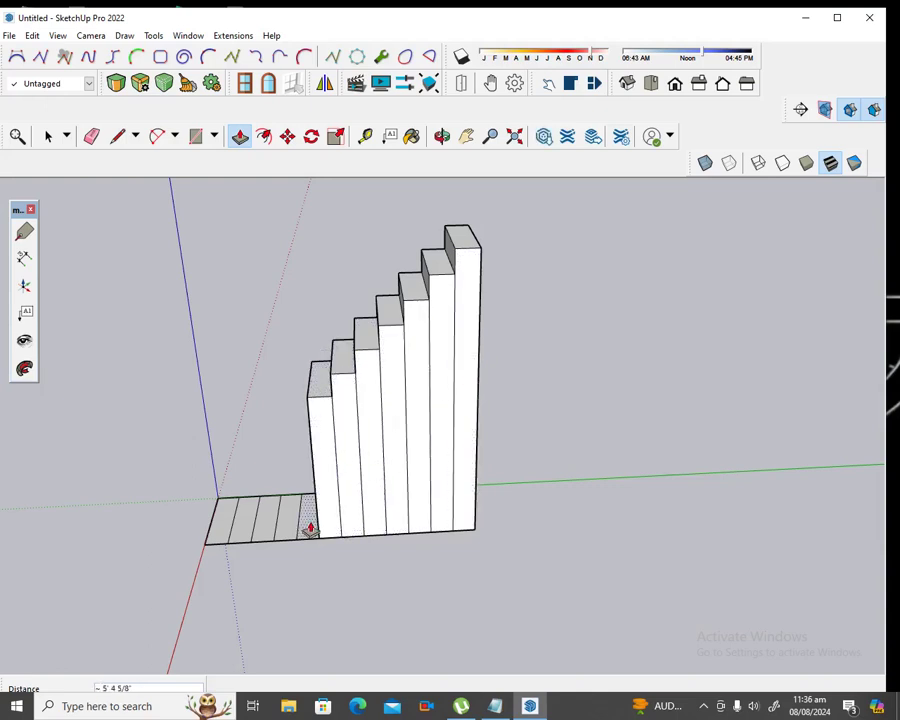
{"action": "key", "text": "Return"}
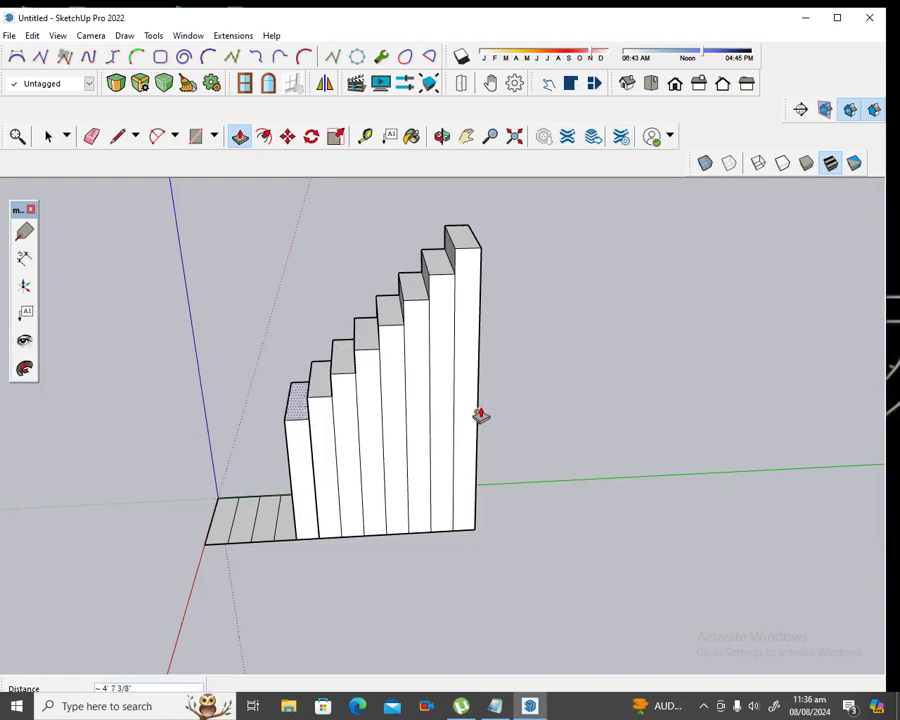
{"action": "left_click", "coordinate": [289, 536]}
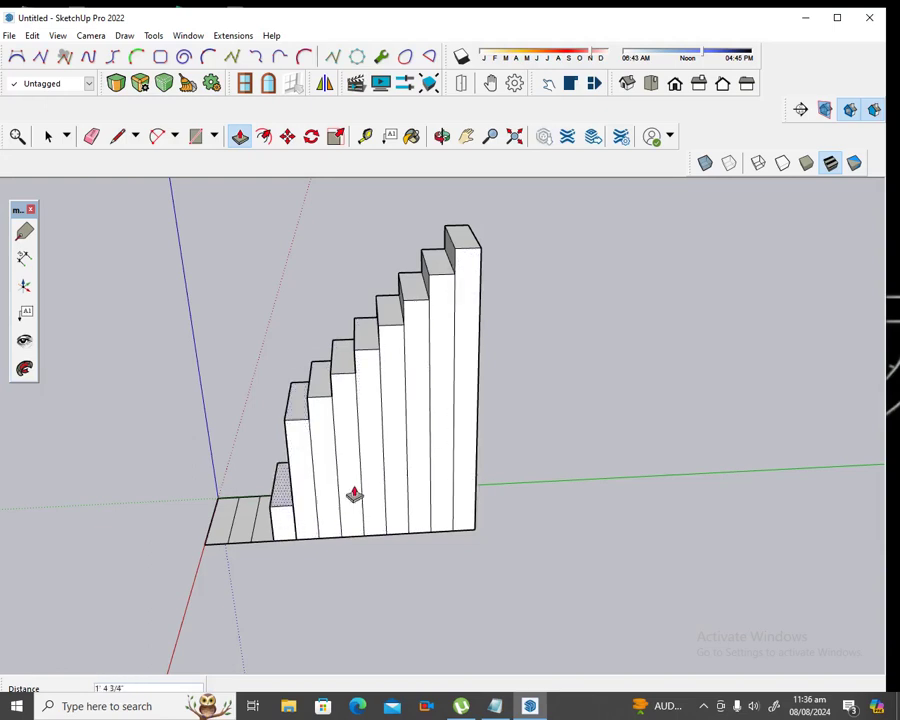
{"action": "left_click", "coordinate": [478, 438]}
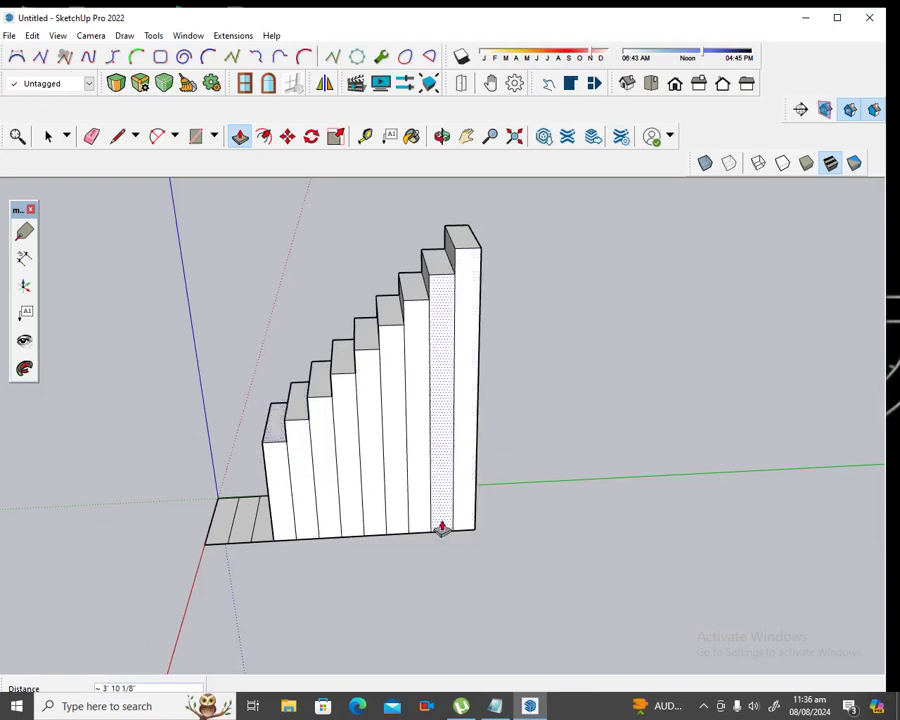
{"action": "left_click", "coordinate": [258, 535]}
{"action": "left_click", "coordinate": [480, 457]}
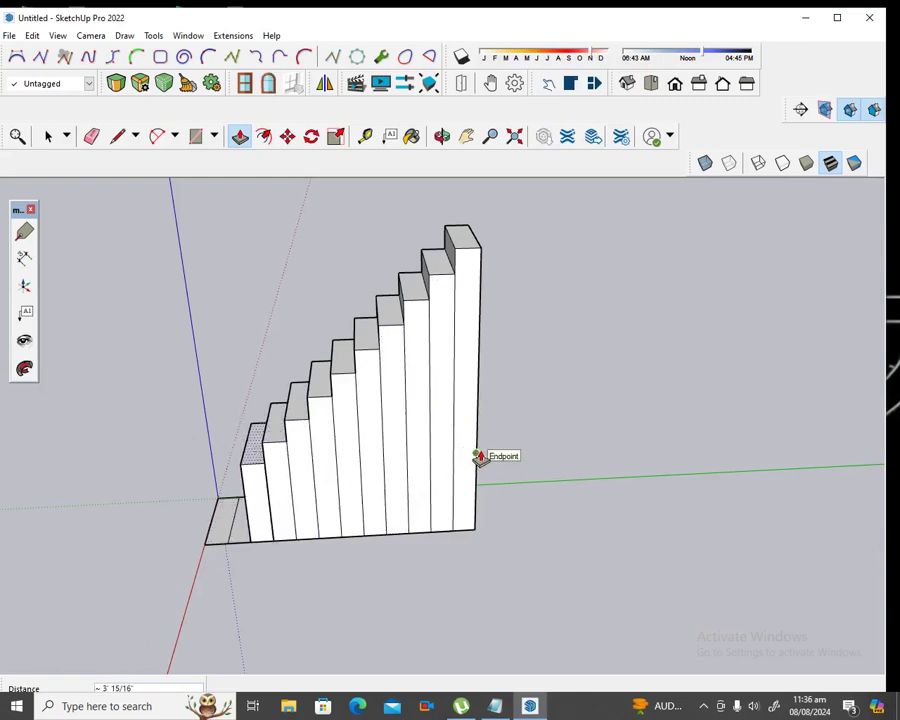
{"action": "left_click", "coordinate": [234, 536]}
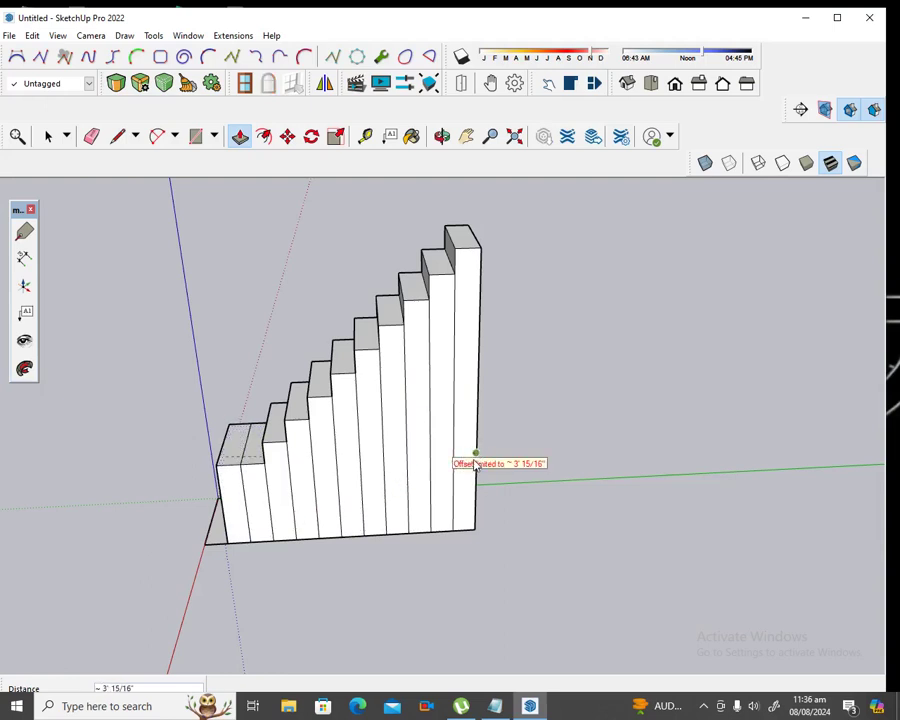
{"action": "left_click", "coordinate": [475, 483]}
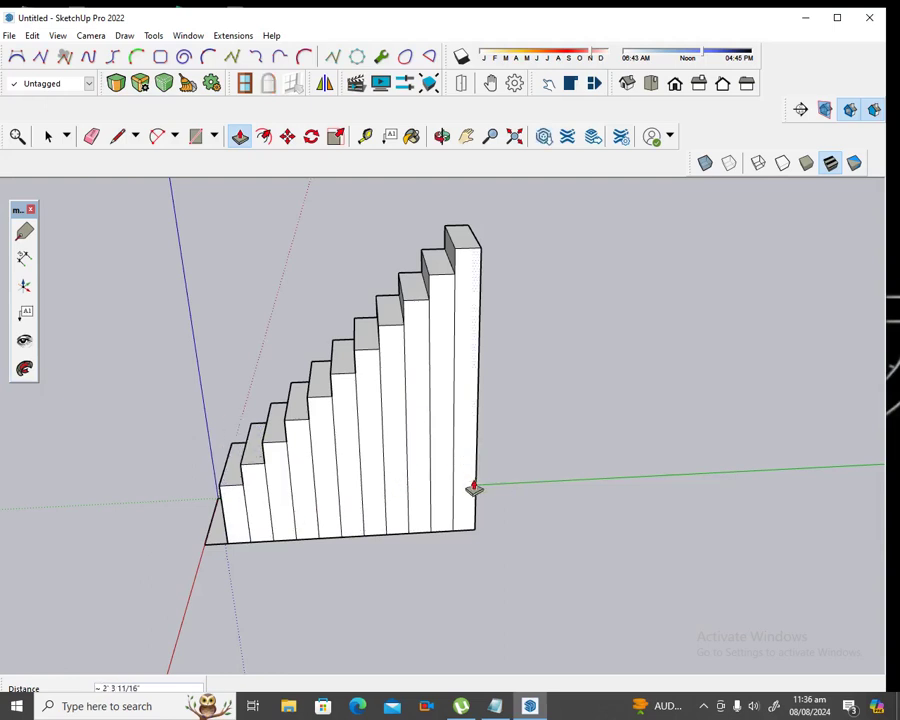
{"action": "left_click", "coordinate": [214, 538]}
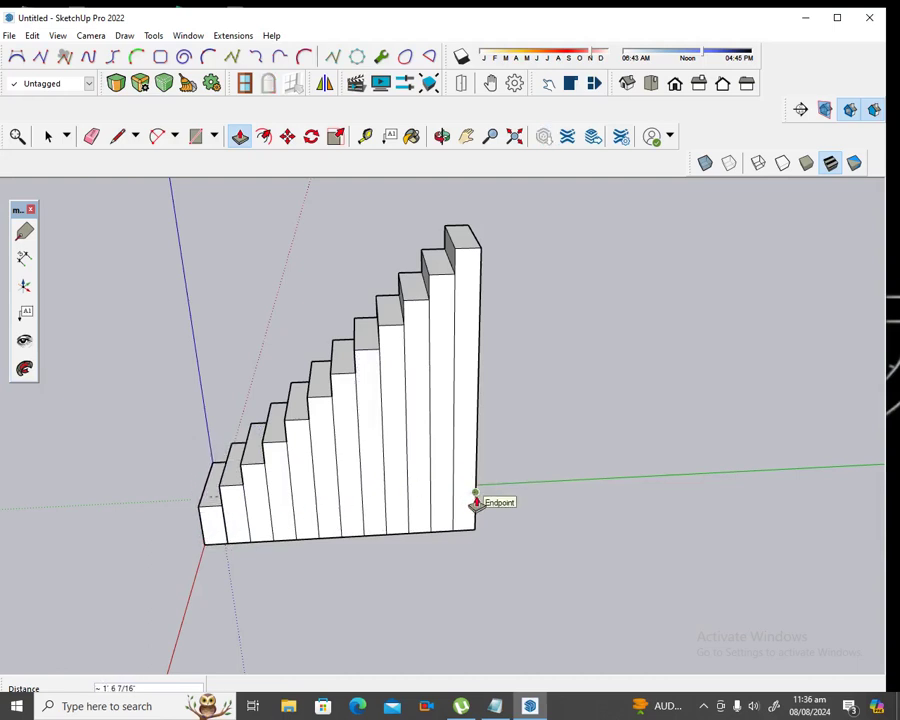
{"action": "left_click", "coordinate": [475, 500]}
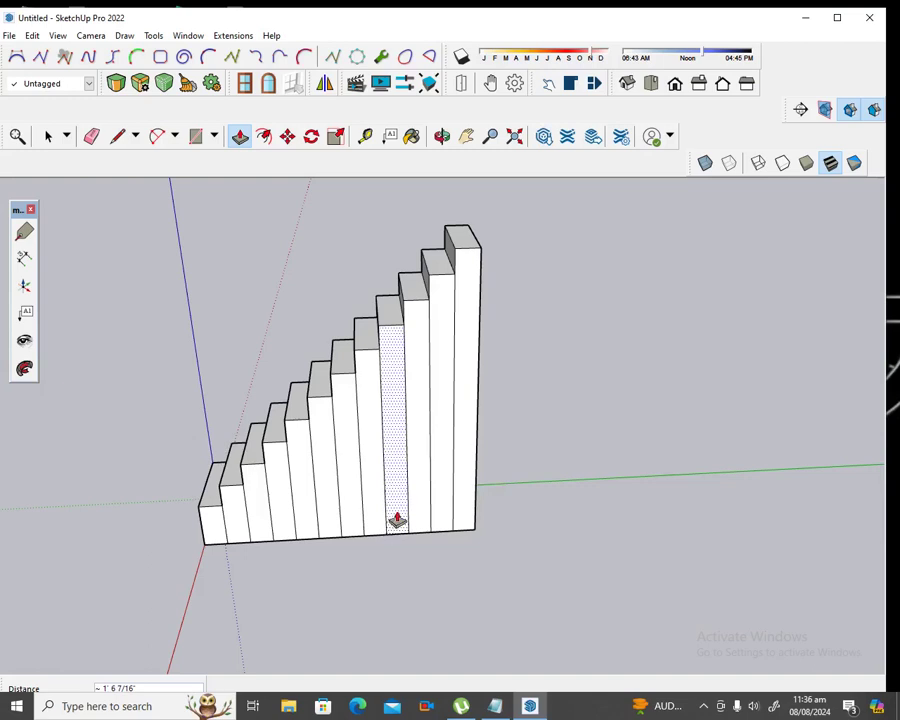
Orbit to view the treads from the front and start a line at the staircase's bottom corner
{"action": "scroll", "coordinate": [410, 515], "scroll_direction": "down", "scroll_amount": 2}
{"action": "scroll", "coordinate": [250, 525], "scroll_direction": "up", "scroll_amount": 3}
{"action": "scroll", "coordinate": [263, 517], "scroll_direction": "up", "scroll_amount": 2}
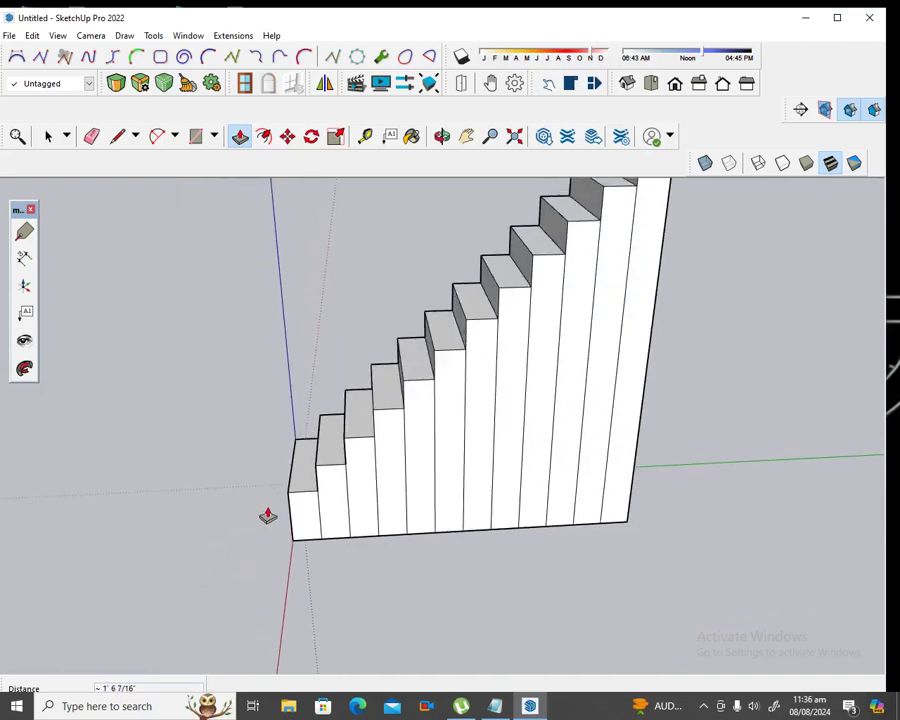
{"action": "scroll", "coordinate": [268, 514], "scroll_direction": "up", "scroll_amount": 1}
{"action": "scroll", "coordinate": [270, 514], "scroll_direction": "down", "scroll_amount": 1}
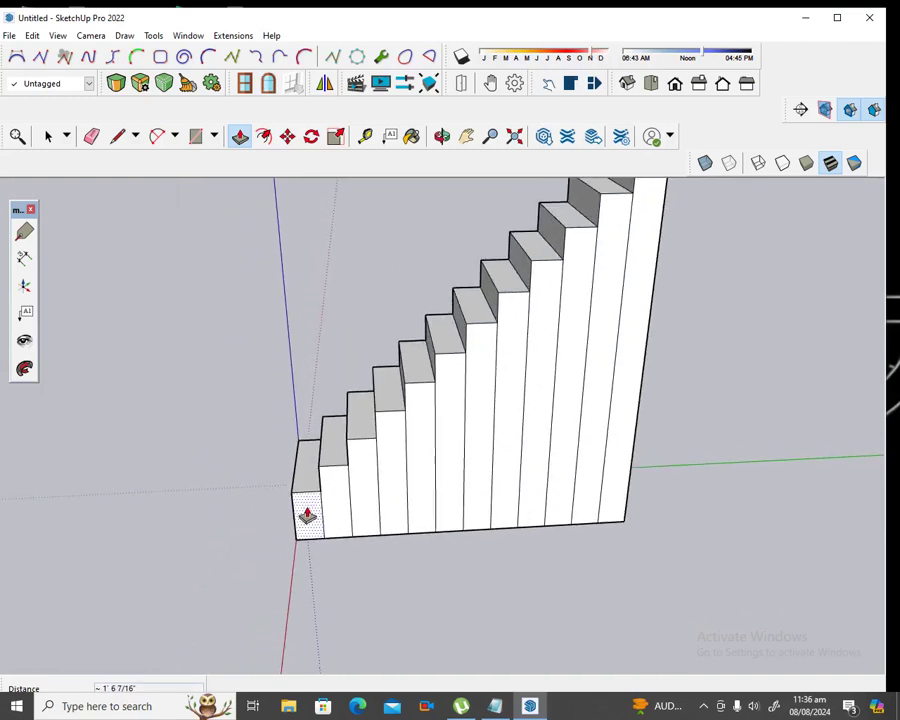
{"action": "left_click", "coordinate": [442, 136]}
{"action": "left_click_drag", "start_coordinate": [335, 437], "coordinate": [490, 455]}
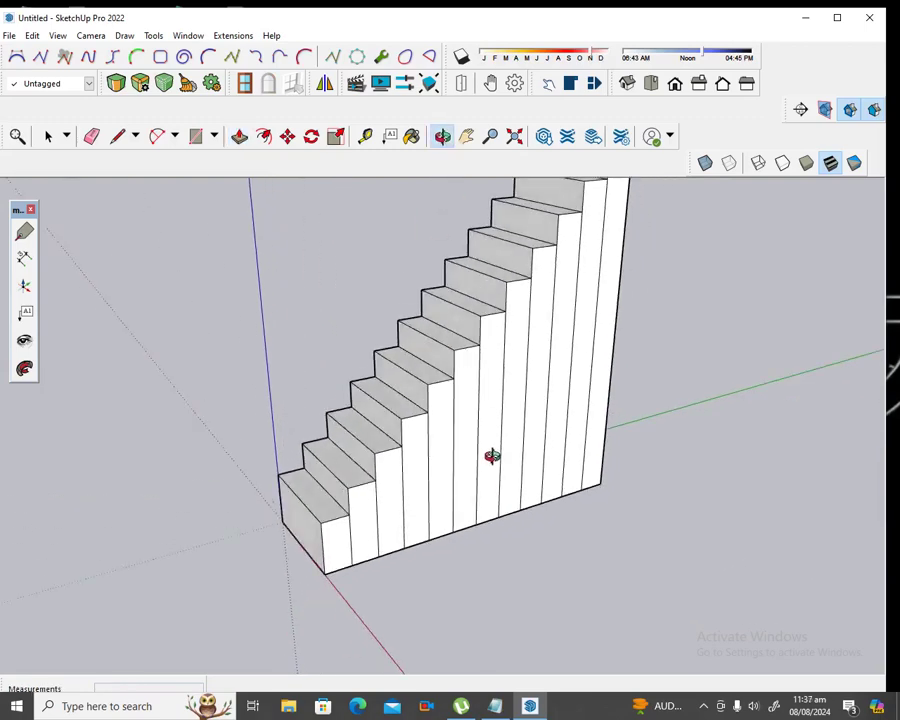
{"action": "left_click", "coordinate": [123, 143]}
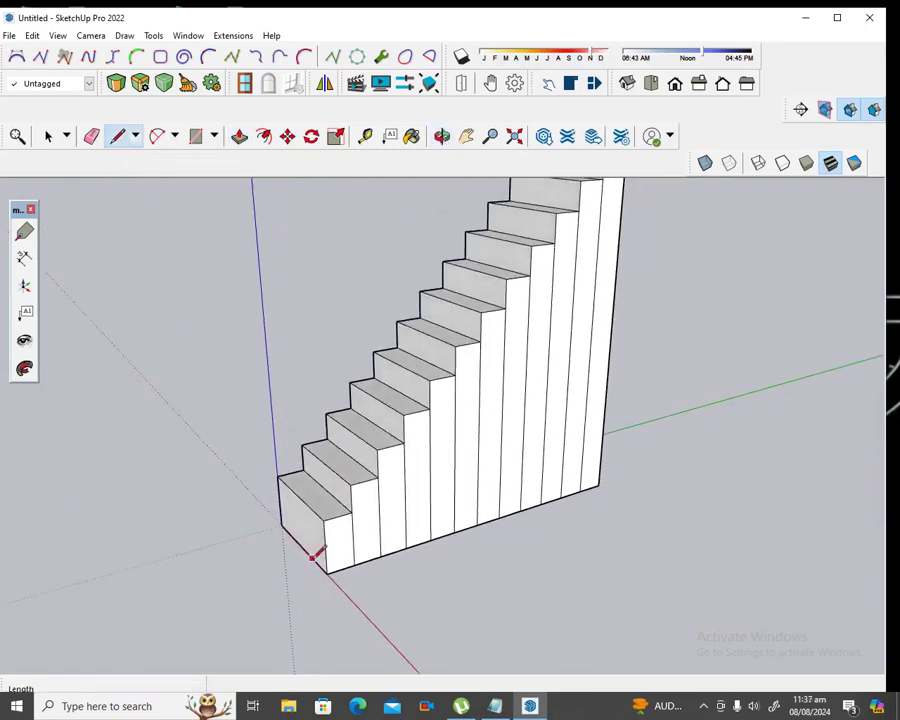
{"action": "left_click", "coordinate": [327, 572]}
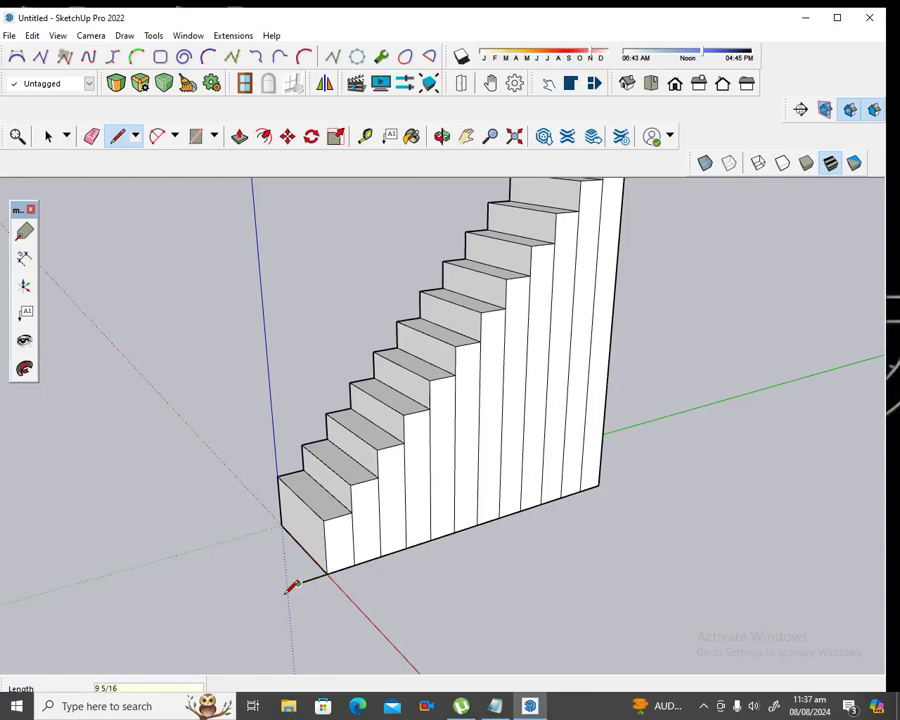
Draw a 3' edge from the staircase's bottom corner and close it into a face
{"action": "left_click", "coordinate": [297, 582]}
{"action": "type", "text": "3'"}
{"action": "key", "text": "Return"}
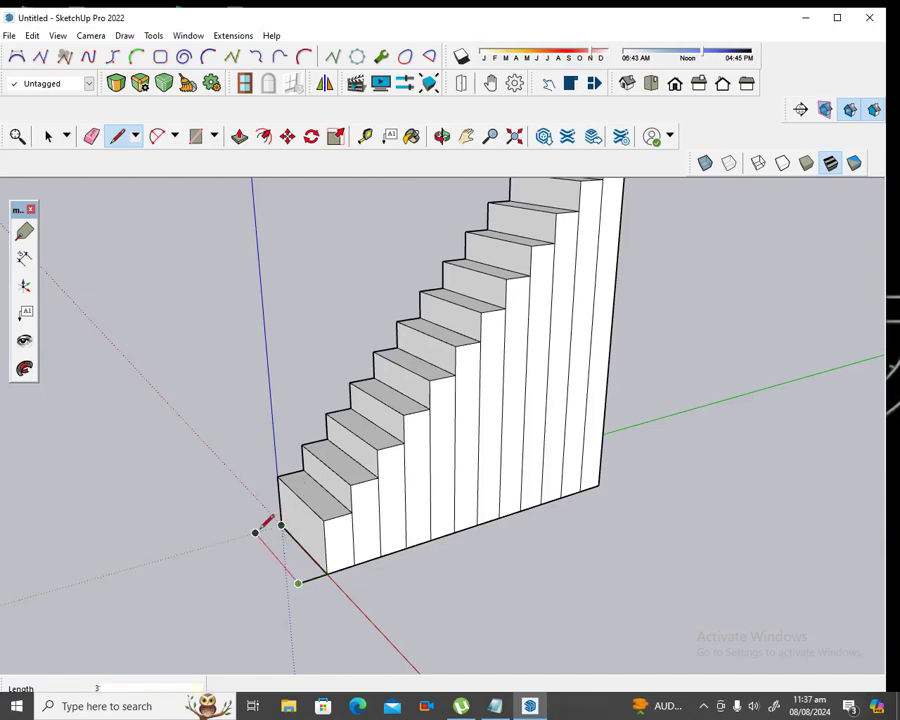
{"action": "left_click", "coordinate": [281, 525]}
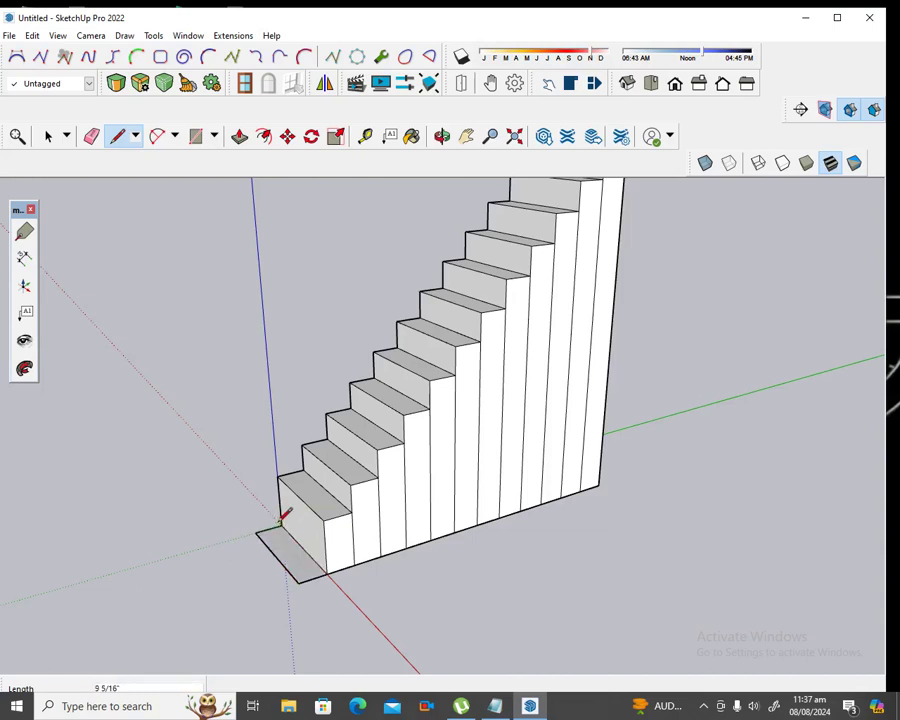
Push/Pull the new face up into a bottom step and zoom to check it
{"action": "left_click", "coordinate": [240, 136]}
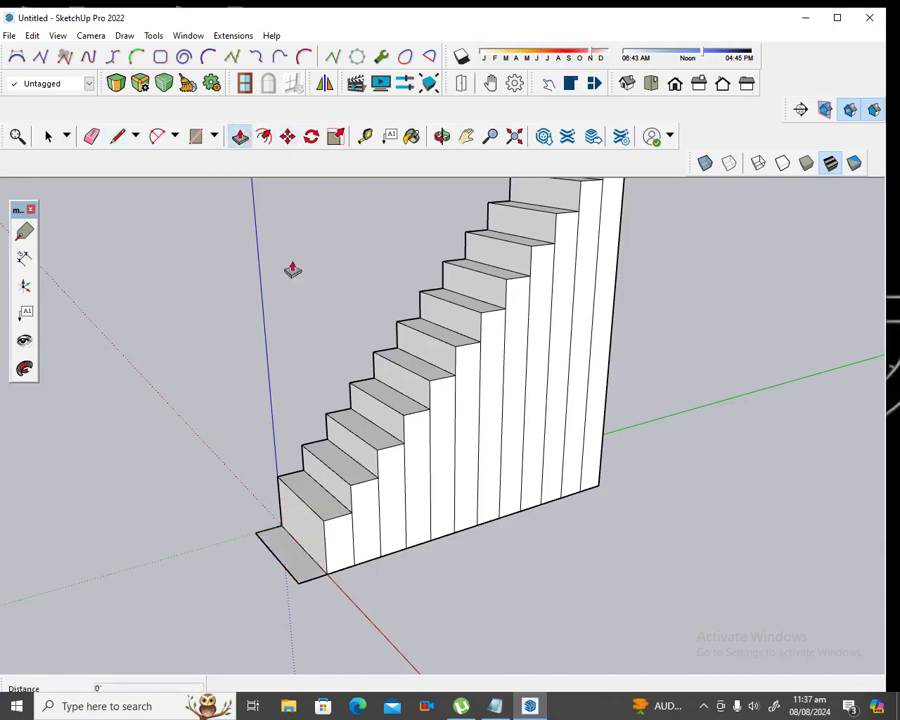
{"action": "left_click", "coordinate": [305, 573]}
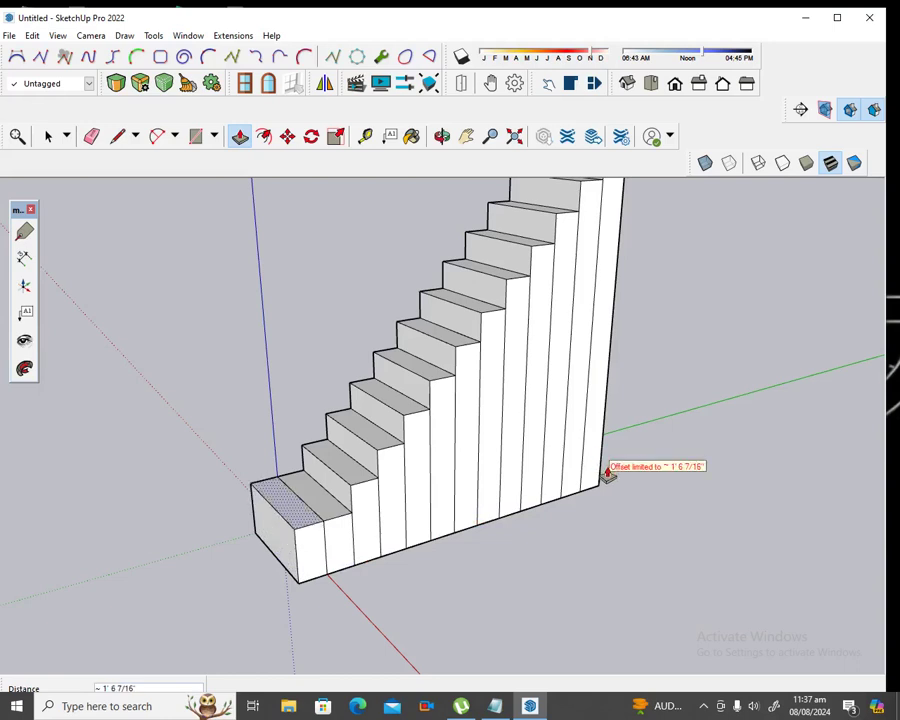
{"action": "scroll", "coordinate": [598, 473], "scroll_direction": "down", "scroll_amount": 2}
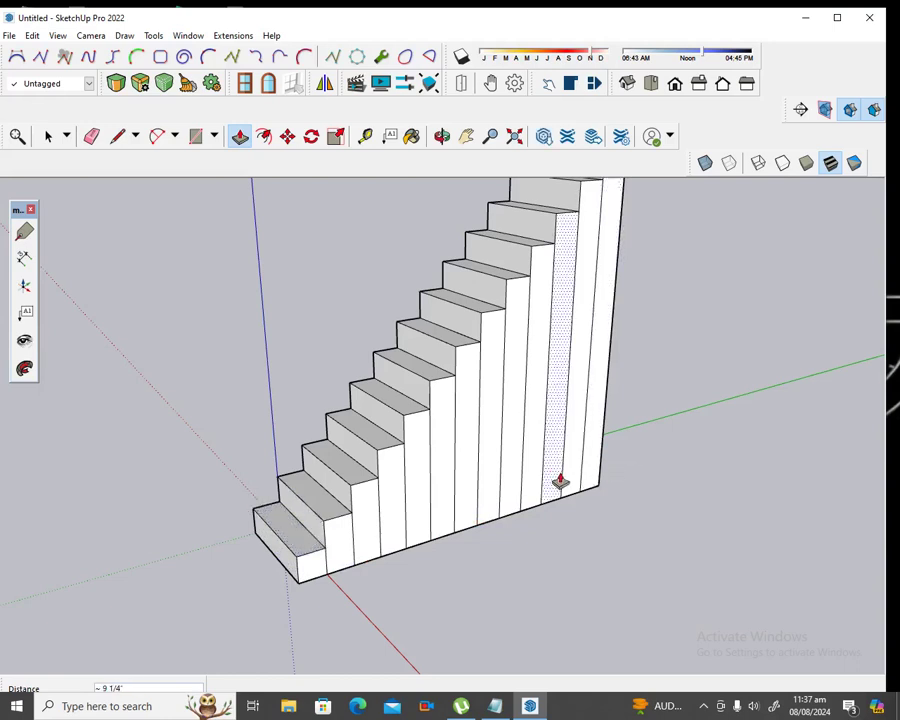
{"action": "scroll", "coordinate": [559, 482], "scroll_direction": "down", "scroll_amount": 2}
{"action": "scroll", "coordinate": [529, 485], "scroll_direction": "down", "scroll_amount": 2}
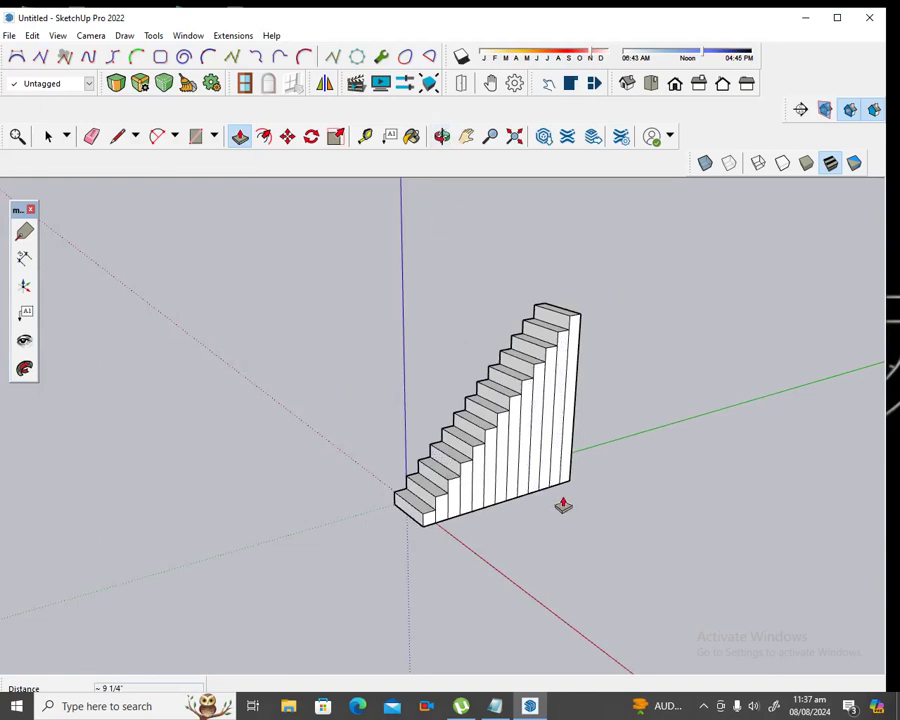
{"action": "scroll", "coordinate": [570, 495], "scroll_direction": "up", "scroll_amount": 1}
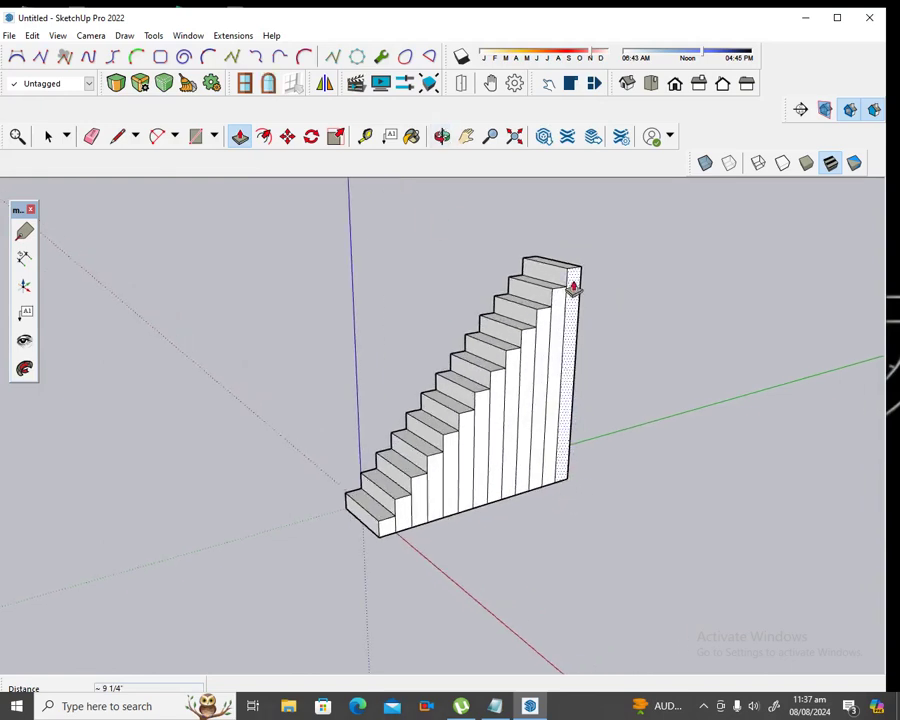
{"action": "scroll", "coordinate": [576, 292], "scroll_direction": "up", "scroll_amount": 1}
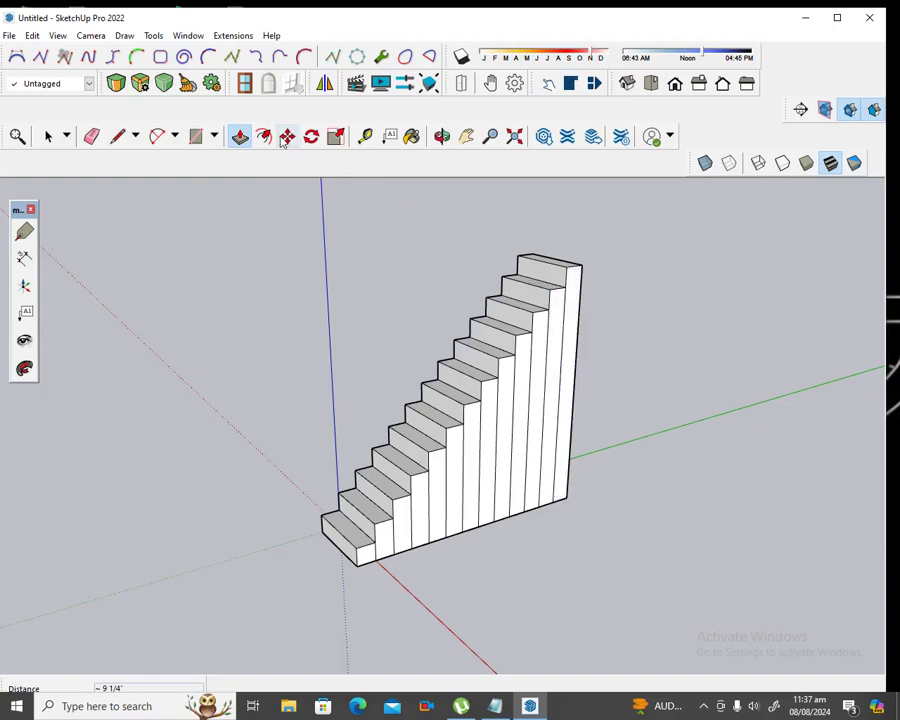
Place a dashed Tape Measure guide line through the staircase's top corner
{"action": "left_click", "coordinate": [490, 137]}
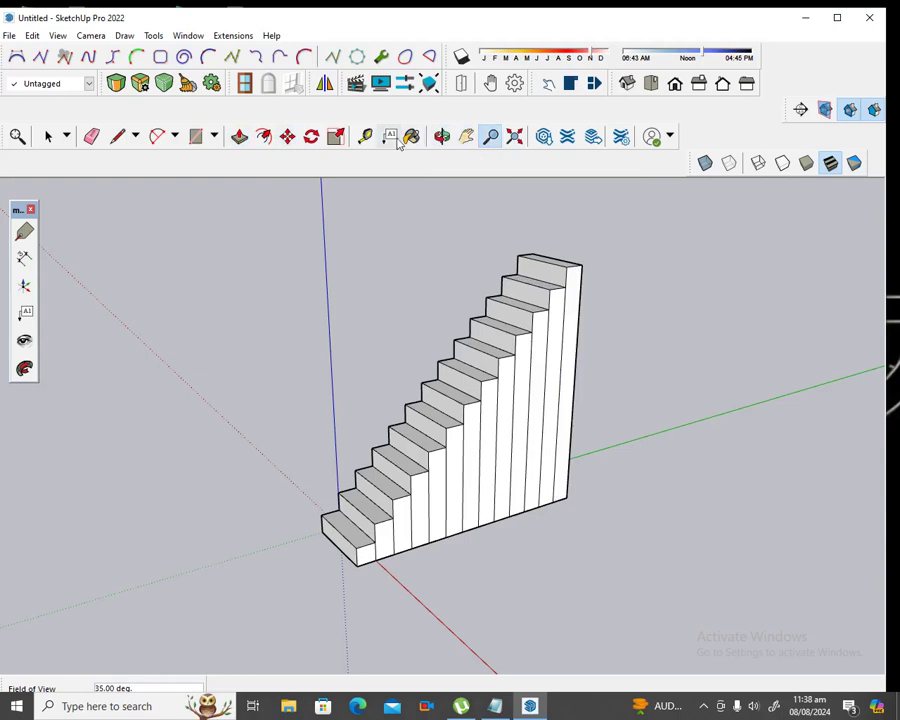
{"action": "left_click", "coordinate": [366, 138]}
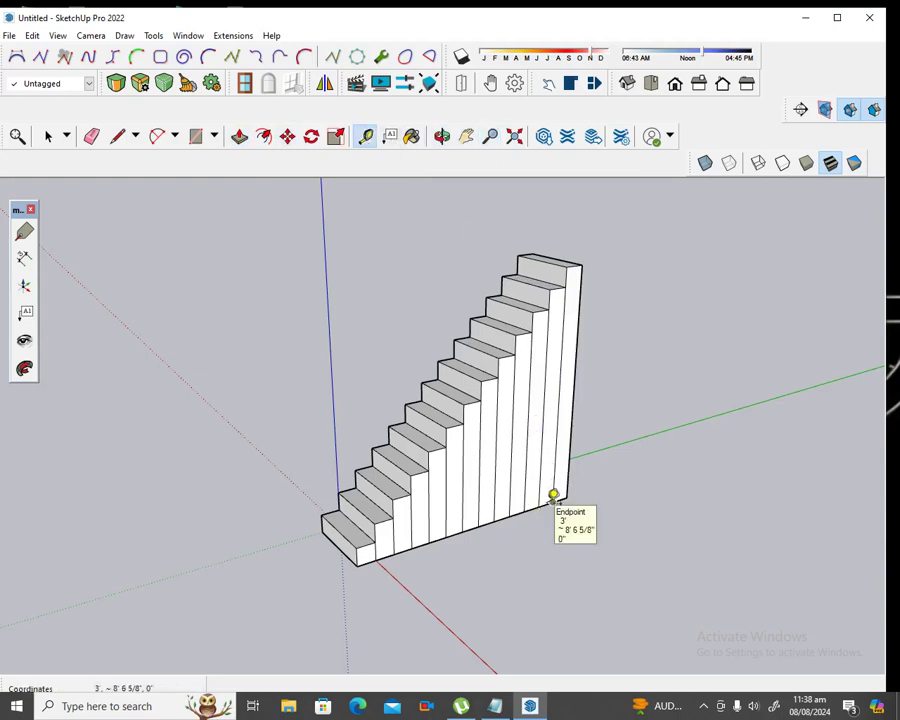
{"action": "left_click", "coordinate": [553, 495]}
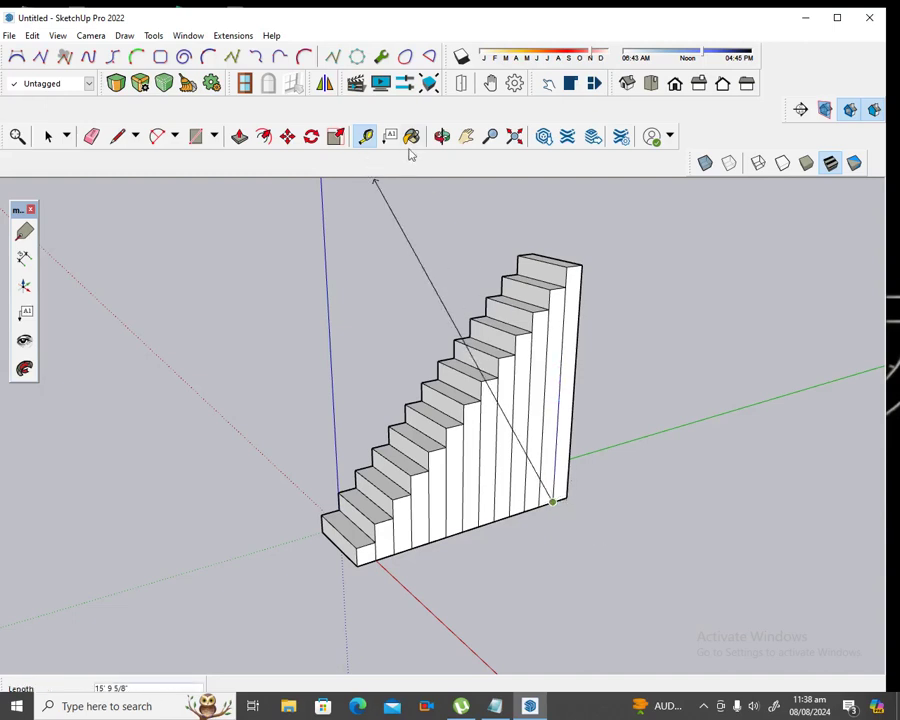
{"action": "left_click", "coordinate": [366, 138]}
{"action": "scroll", "coordinate": [590, 282], "scroll_direction": "up", "scroll_amount": 2}
{"action": "scroll", "coordinate": [567, 270], "scroll_direction": "up", "scroll_amount": 2}
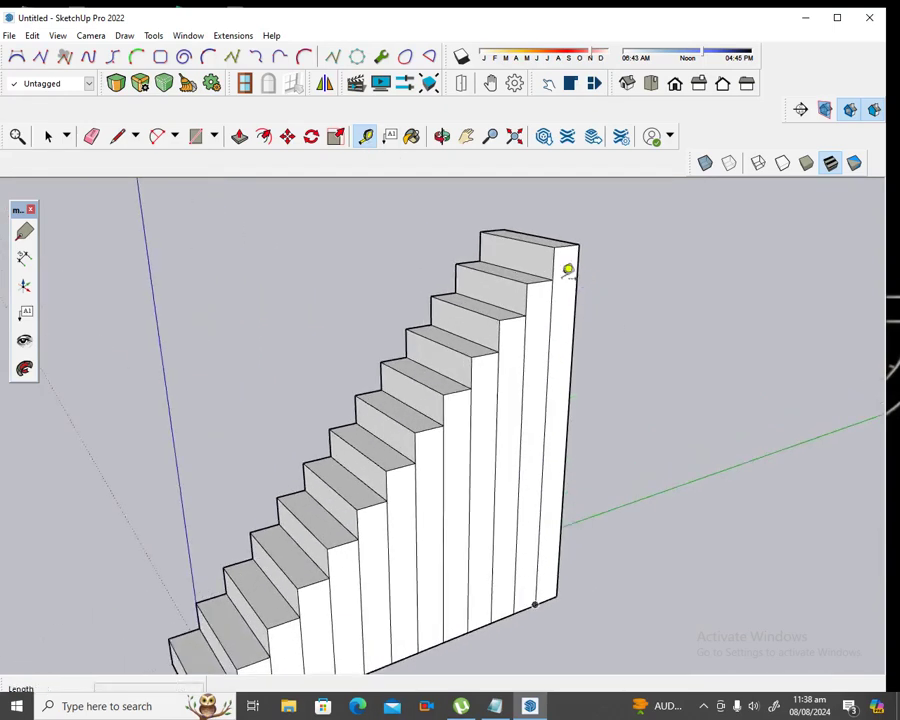
{"action": "left_click", "coordinate": [135, 140]}
{"action": "left_click", "coordinate": [135, 143]}
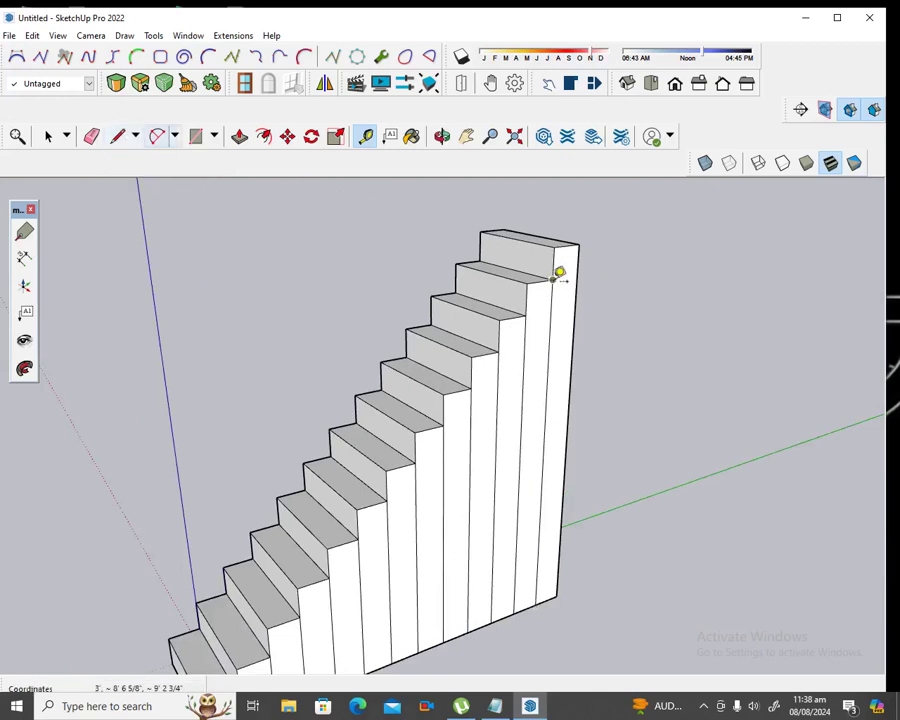
{"action": "left_click", "coordinate": [553, 278]}
{"action": "left_click", "coordinate": [585, 270]}
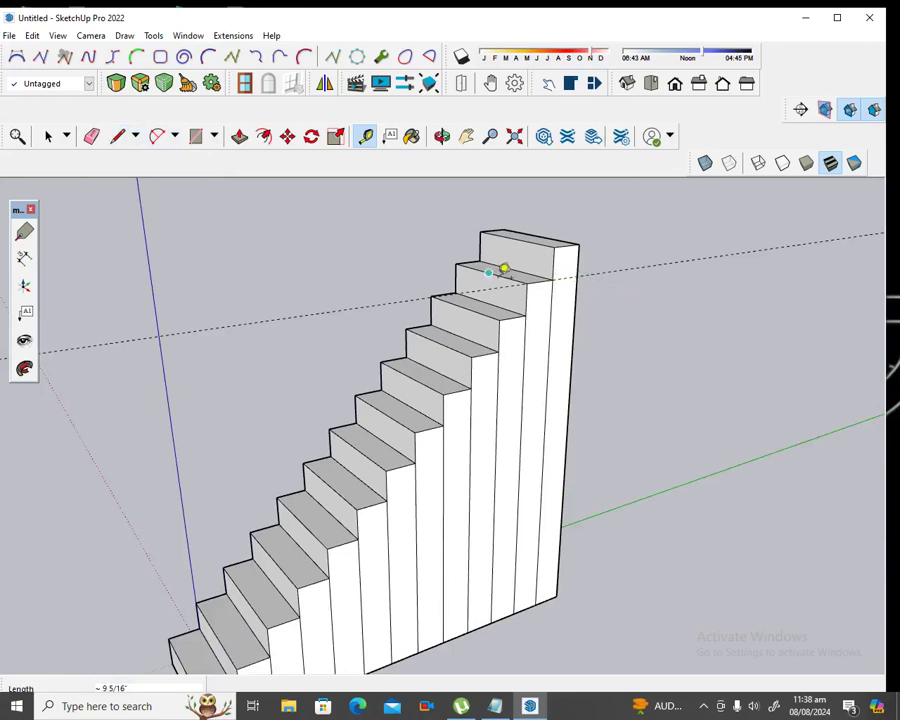
{"action": "left_click", "coordinate": [117, 136]}
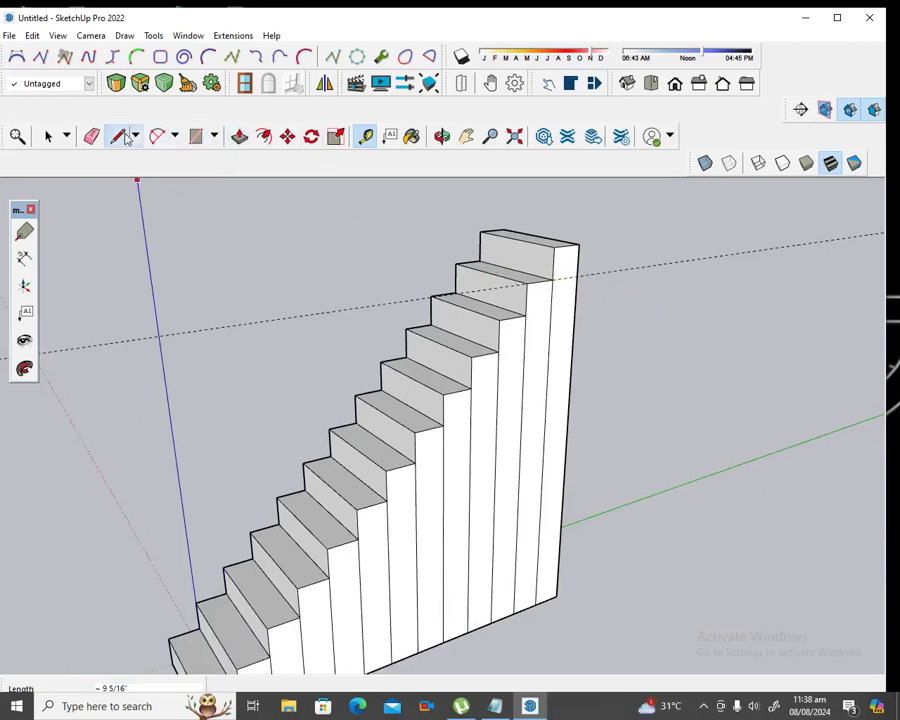
{"action": "left_click", "coordinate": [578, 274]}
Finish the diagonal edge at the base corner and erase the vertical side edges beneath it
{"action": "scroll", "coordinate": [578, 274], "scroll_direction": "down", "scroll_amount": 2}
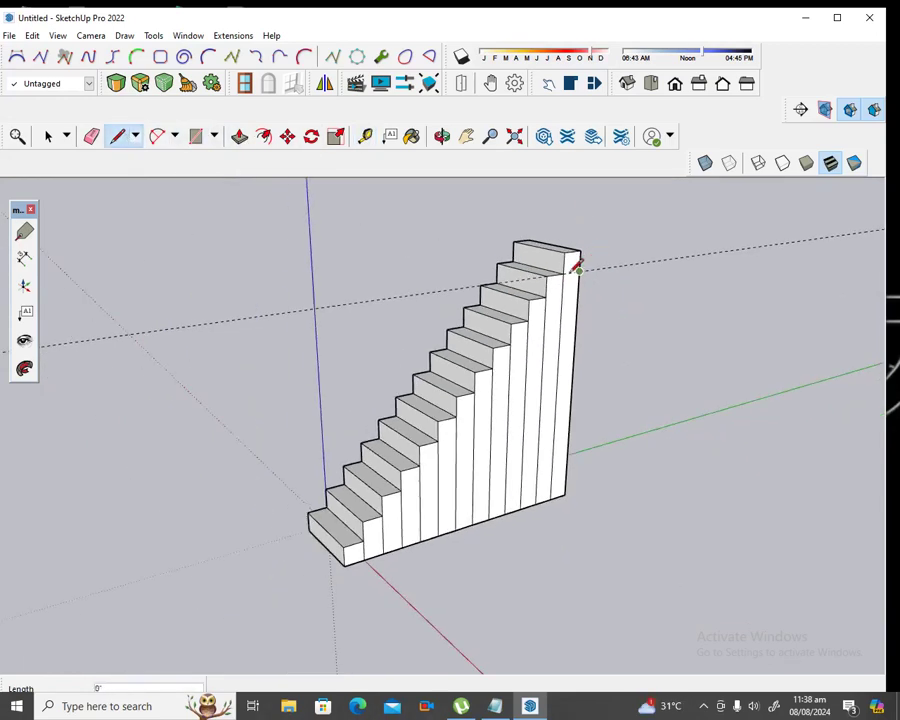
{"action": "left_click", "coordinate": [365, 557]}
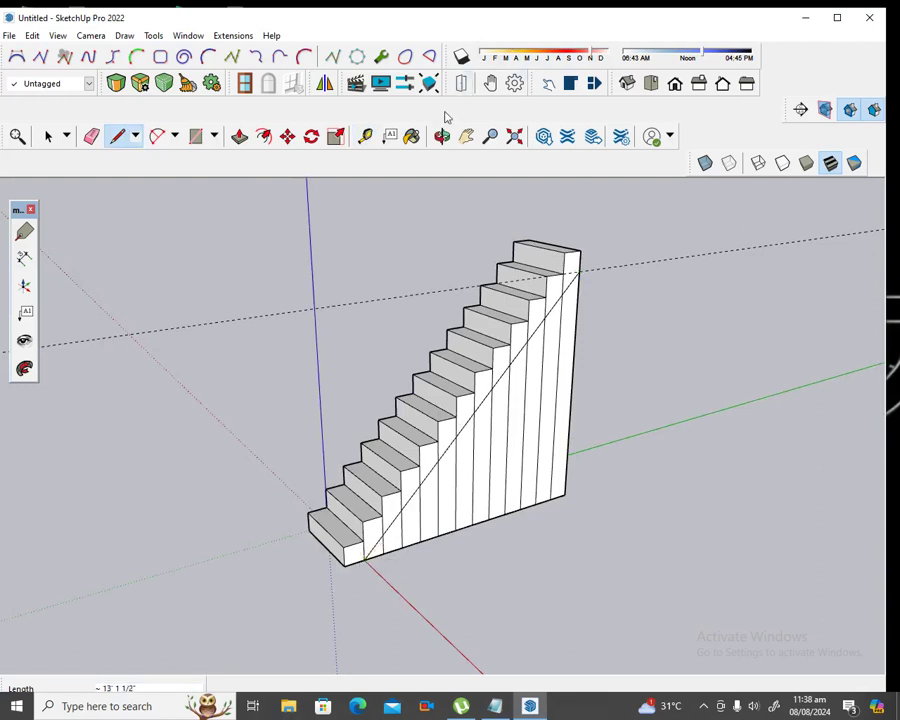
{"action": "left_click", "coordinate": [104, 136]}
{"action": "mouse_move", "coordinate": [566, 372]}
{"action": "left_mouse_down"}
{"action": "mouse_move", "coordinate": [538, 412]}
{"action": "mouse_move", "coordinate": [400, 533]}
{"action": "mouse_move", "coordinate": [406, 524]}
{"action": "left_mouse_up"}
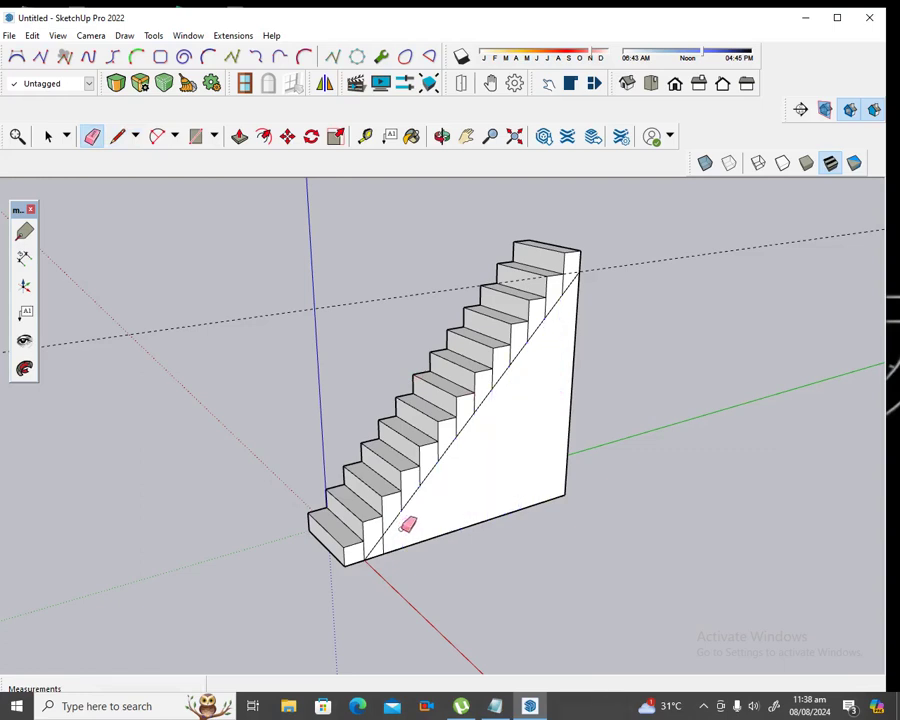
Erase the remaining short vertical edges beside the top step
{"action": "scroll", "coordinate": [388, 544], "scroll_direction": "up", "scroll_amount": 2}
{"action": "scroll", "coordinate": [390, 537], "scroll_direction": "up", "scroll_amount": 2}
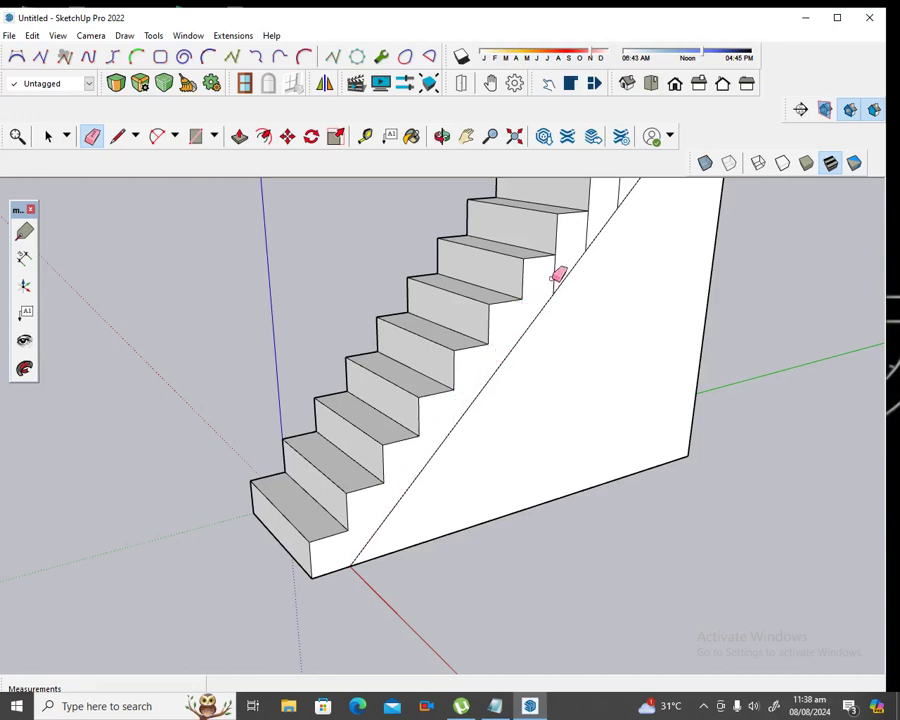
{"action": "left_click_drag", "start_coordinate": [593, 225], "coordinate": [551, 272]}
{"action": "scroll", "coordinate": [536, 266], "scroll_direction": "down", "scroll_amount": 2}
{"action": "scroll", "coordinate": [518, 288], "scroll_direction": "down", "scroll_amount": 2}
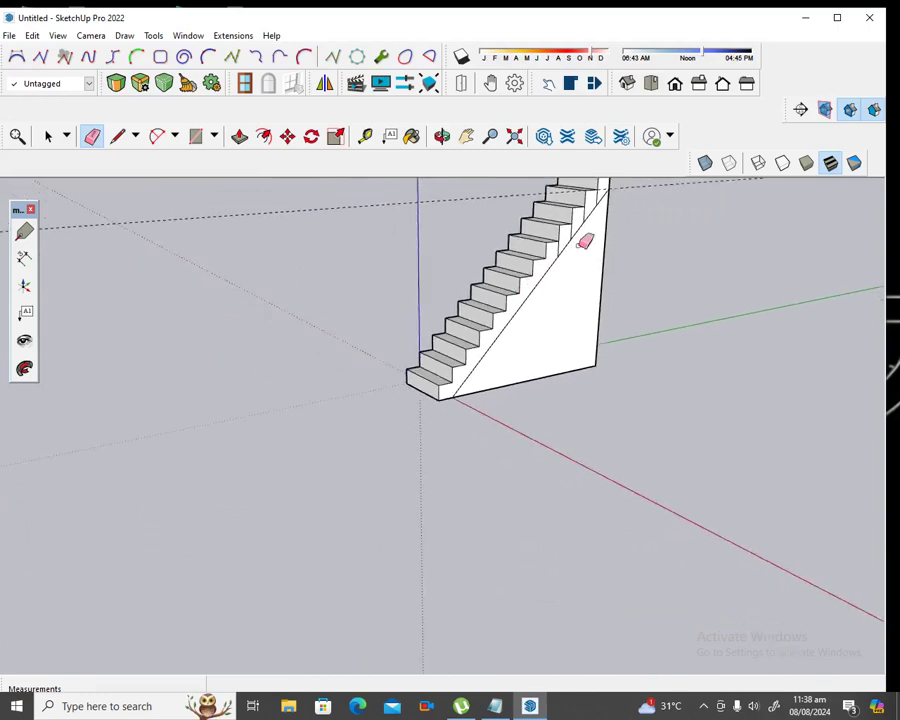
{"action": "scroll", "coordinate": [582, 238], "scroll_direction": "up", "scroll_amount": 1}
{"action": "scroll", "coordinate": [608, 178], "scroll_direction": "up", "scroll_amount": 1}
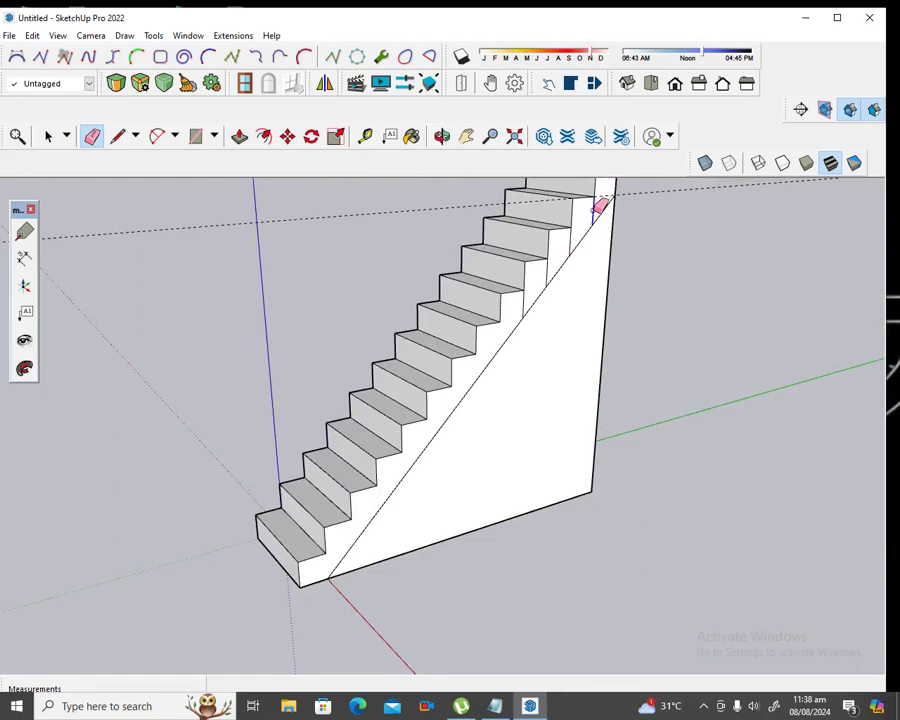
{"action": "left_click_drag", "start_coordinate": [598, 207], "coordinate": [573, 233]}
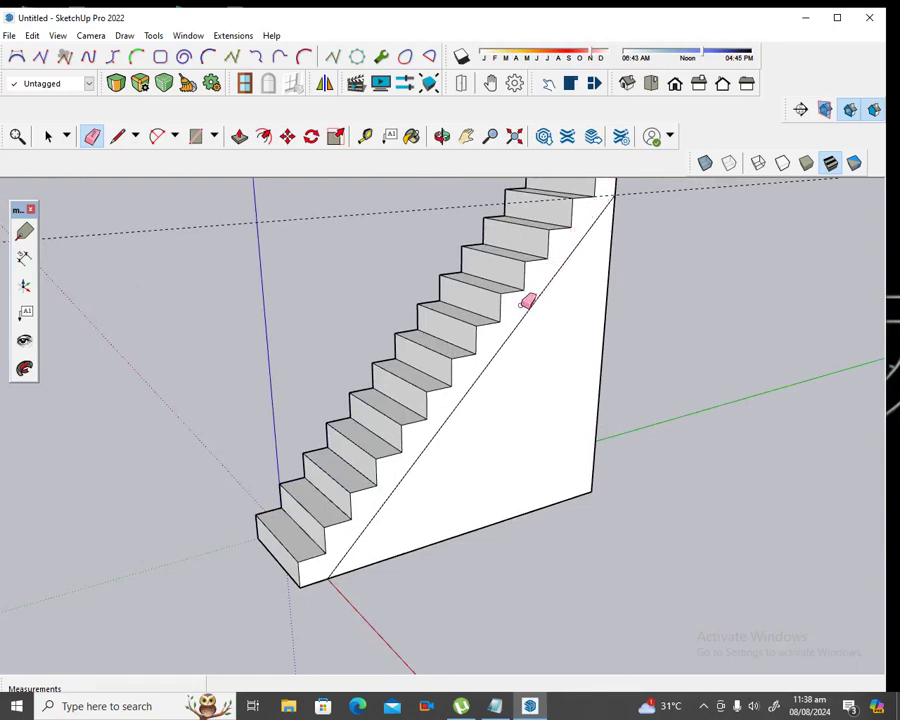
Orbit underneath and push the triangular side face through the solid block
{"action": "left_click", "coordinate": [443, 140]}
{"action": "left_click_drag", "start_coordinate": [596, 325], "coordinate": [283, 378]}
{"action": "left_click_drag", "start_coordinate": [460, 350], "coordinate": [394, 360]}
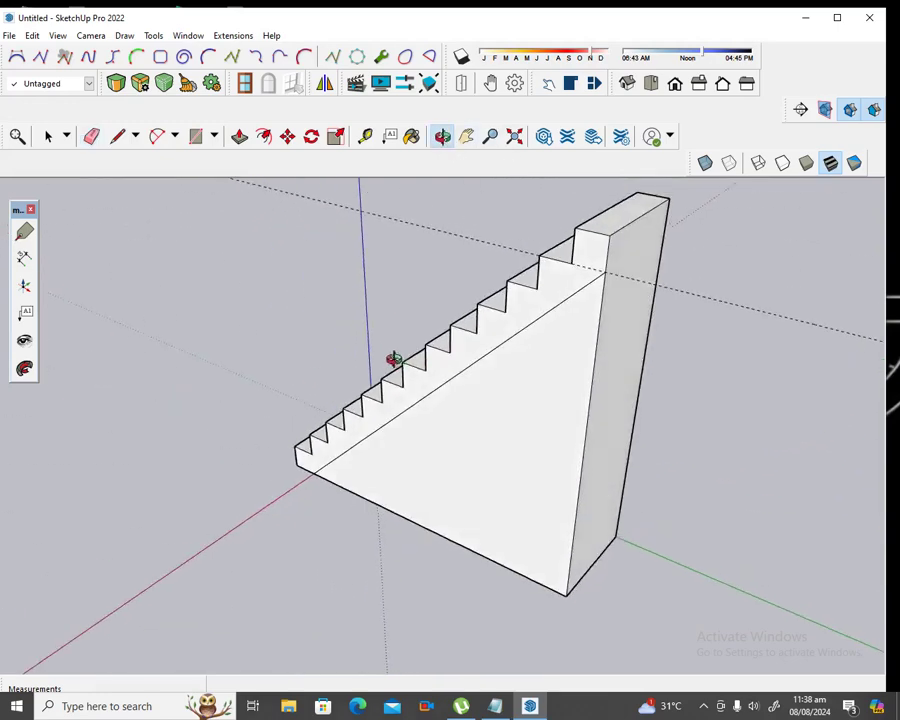
{"action": "left_click", "coordinate": [240, 136]}
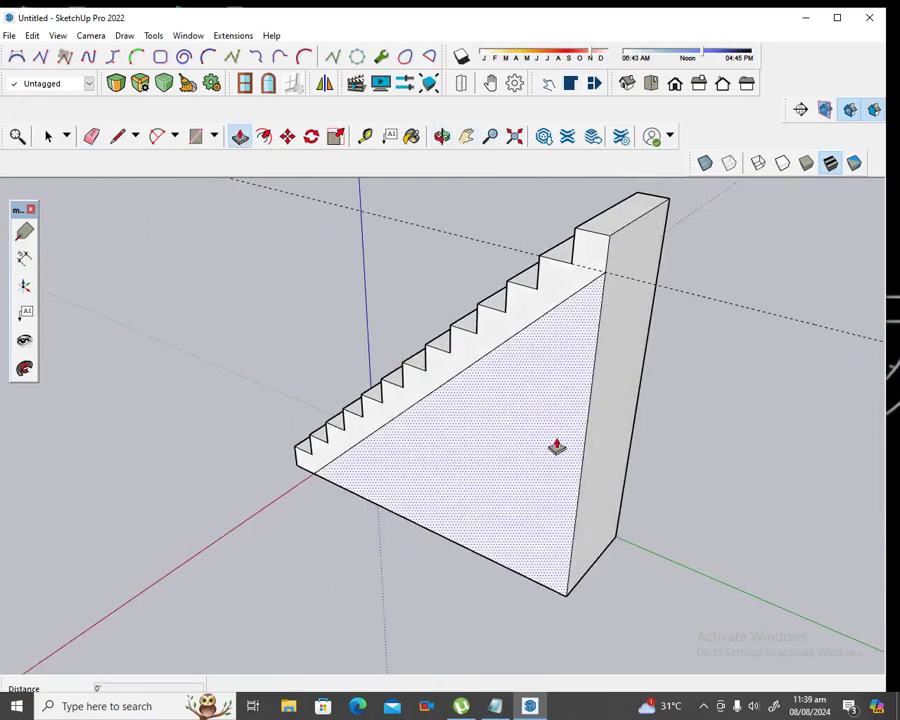
{"action": "left_click", "coordinate": [557, 447]}
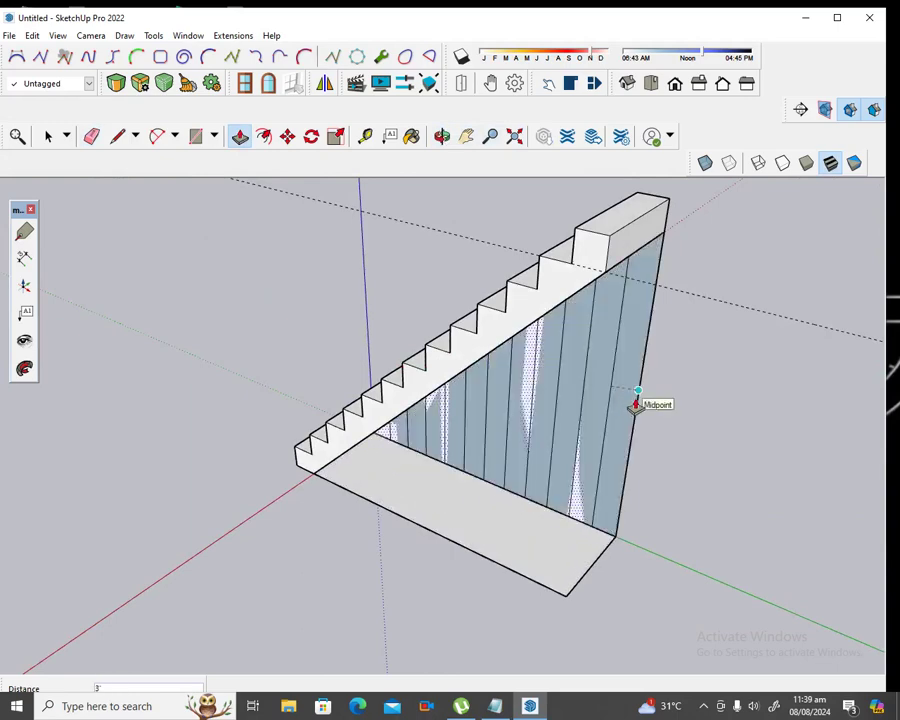
{"action": "left_click", "coordinate": [633, 408]}
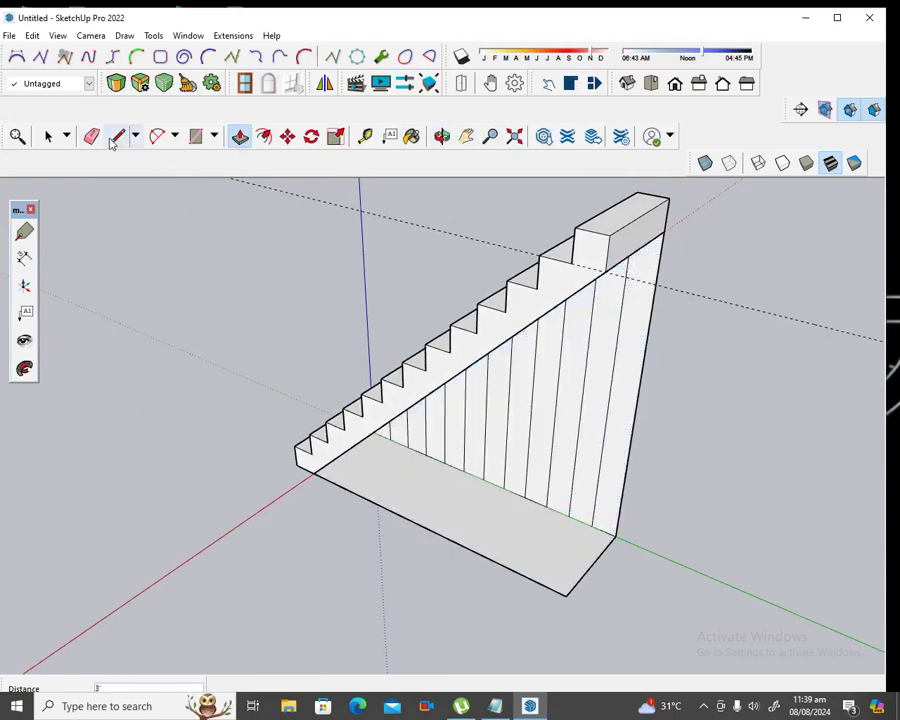
Erase the leftover floor edges, wall lines and faces below the diagonal
{"action": "left_click", "coordinate": [91, 136]}
{"action": "left_click", "coordinate": [474, 549]}
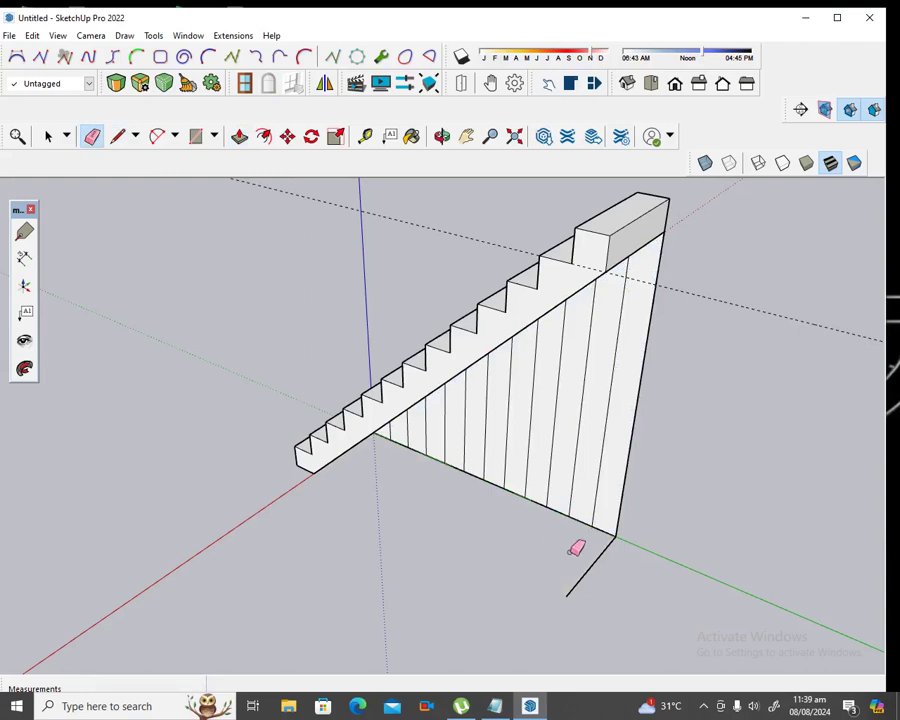
{"action": "left_click_drag", "start_coordinate": [576, 548], "coordinate": [446, 482]}
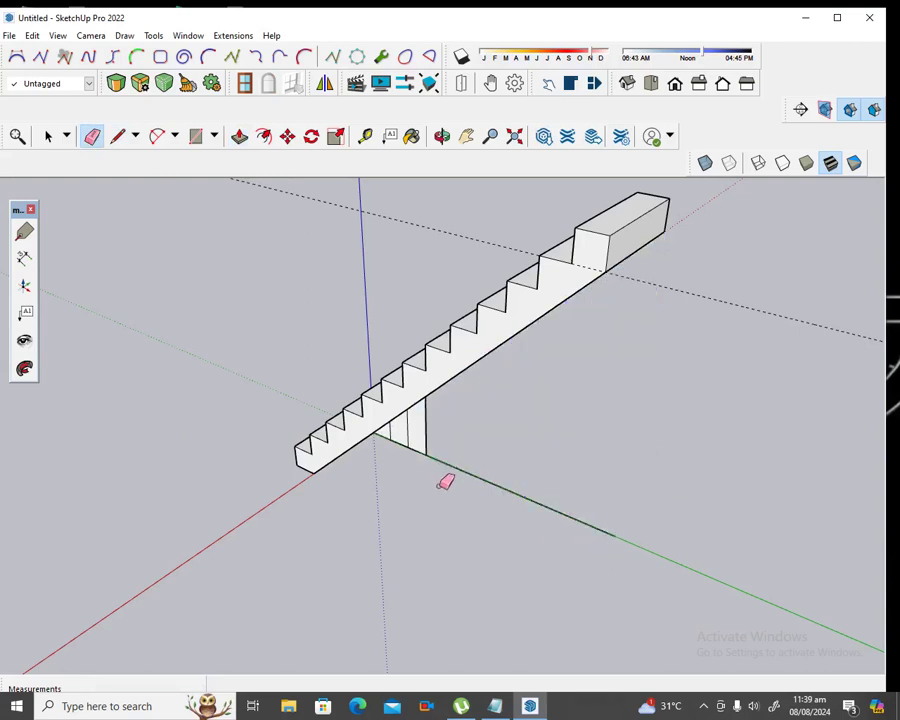
{"action": "left_click_drag", "start_coordinate": [427, 433], "coordinate": [407, 444]}
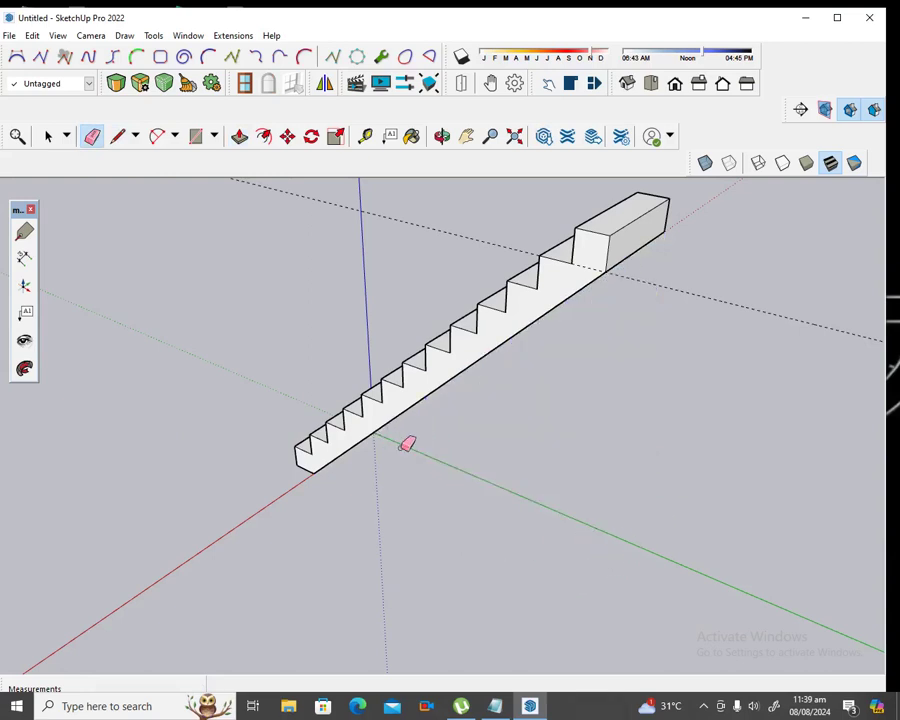
{"action": "left_click", "coordinate": [442, 136]}
Orbit and zoom to a close, steep diagonal view of the top steps
{"action": "left_click_drag", "start_coordinate": [381, 340], "coordinate": [677, 318]}
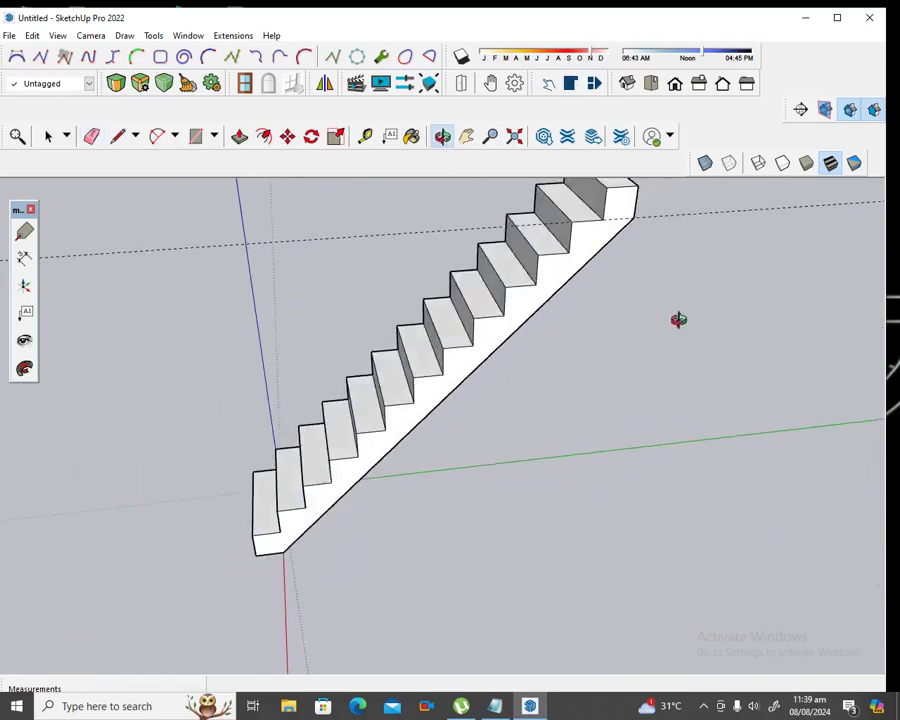
{"action": "left_click_drag", "start_coordinate": [402, 354], "coordinate": [561, 285]}
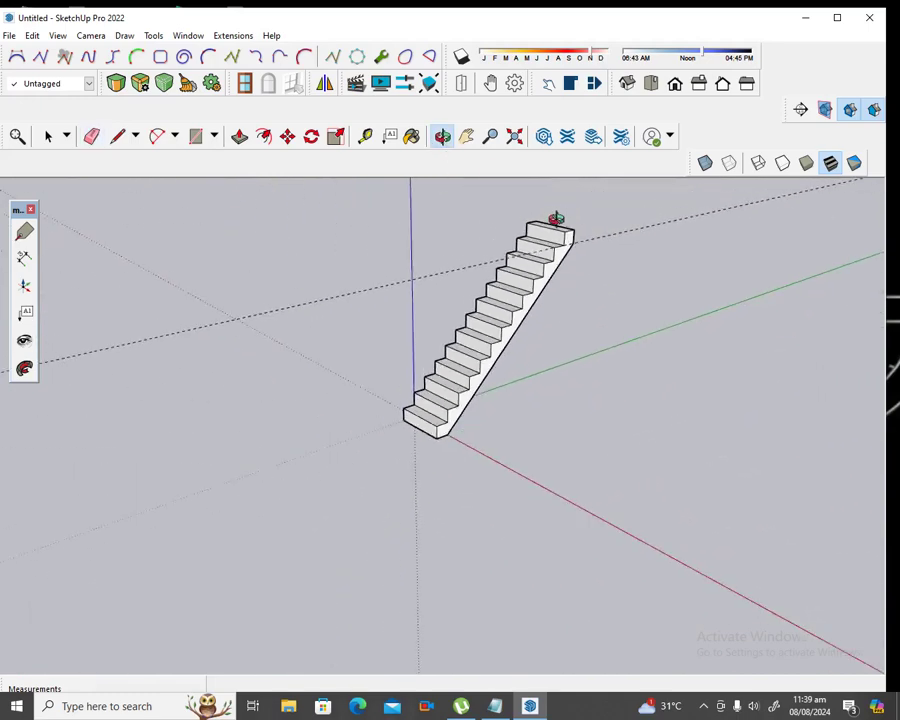
{"action": "scroll", "coordinate": [556, 215], "scroll_direction": "up", "scroll_amount": 1}
{"action": "scroll", "coordinate": [565, 207], "scroll_direction": "up", "scroll_amount": 1}
{"action": "scroll", "coordinate": [564, 287], "scroll_direction": "up", "scroll_amount": 1}
{"action": "scroll", "coordinate": [530, 304], "scroll_direction": "down", "scroll_amount": 1}
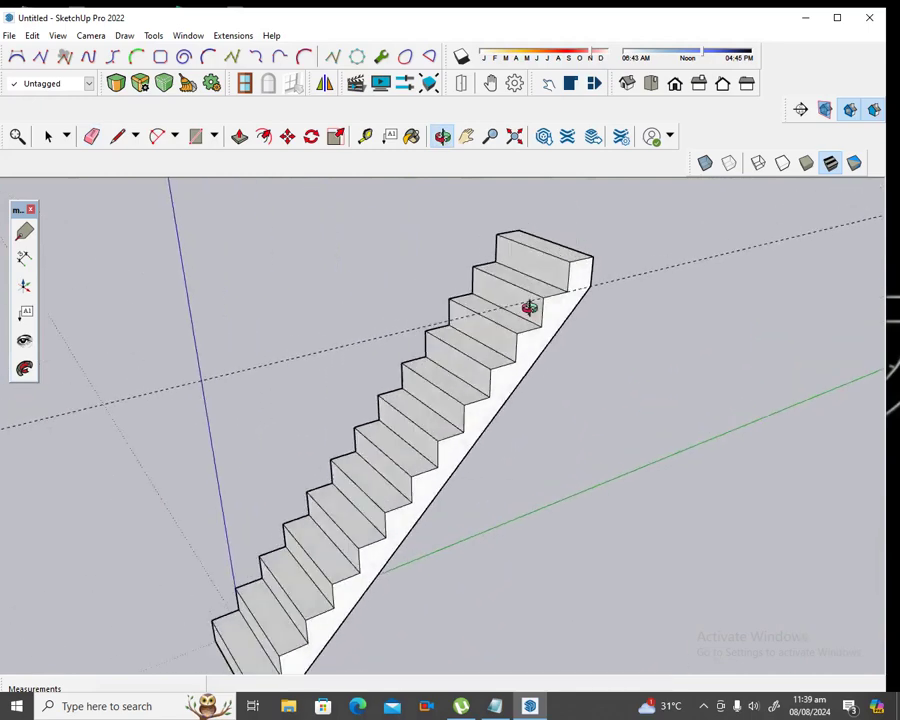
{"action": "scroll", "coordinate": [546, 287], "scroll_direction": "down", "scroll_amount": 1}
{"action": "scroll", "coordinate": [600, 260], "scroll_direction": "down", "scroll_amount": 1}
{"action": "scroll", "coordinate": [611, 243], "scroll_direction": "up", "scroll_amount": 2}
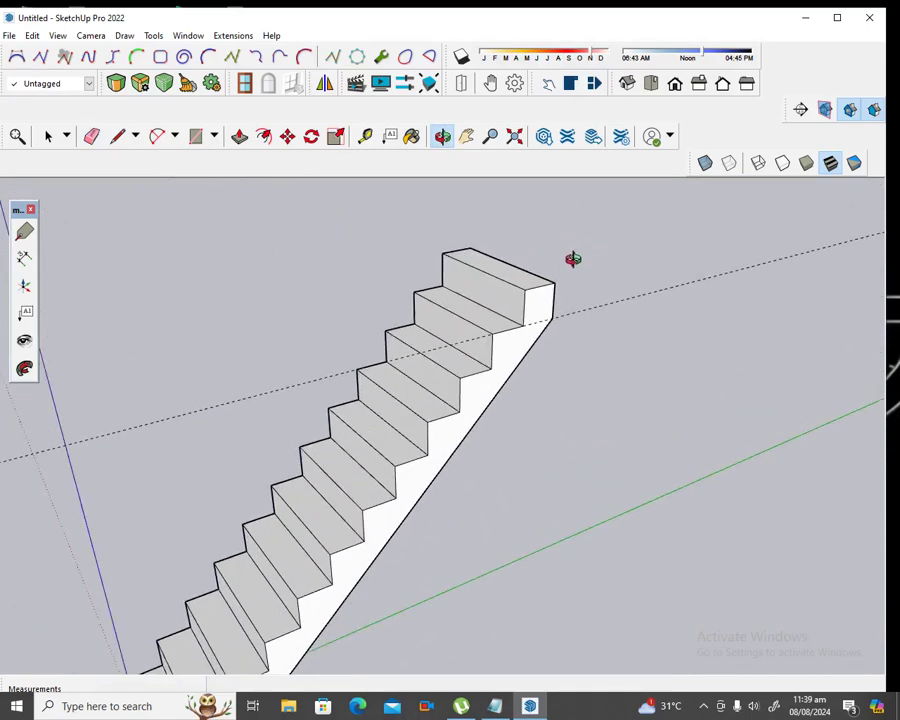
{"action": "scroll", "coordinate": [492, 287], "scroll_direction": "up", "scroll_amount": 2}
{"action": "scroll", "coordinate": [540, 267], "scroll_direction": "up", "scroll_amount": 1}
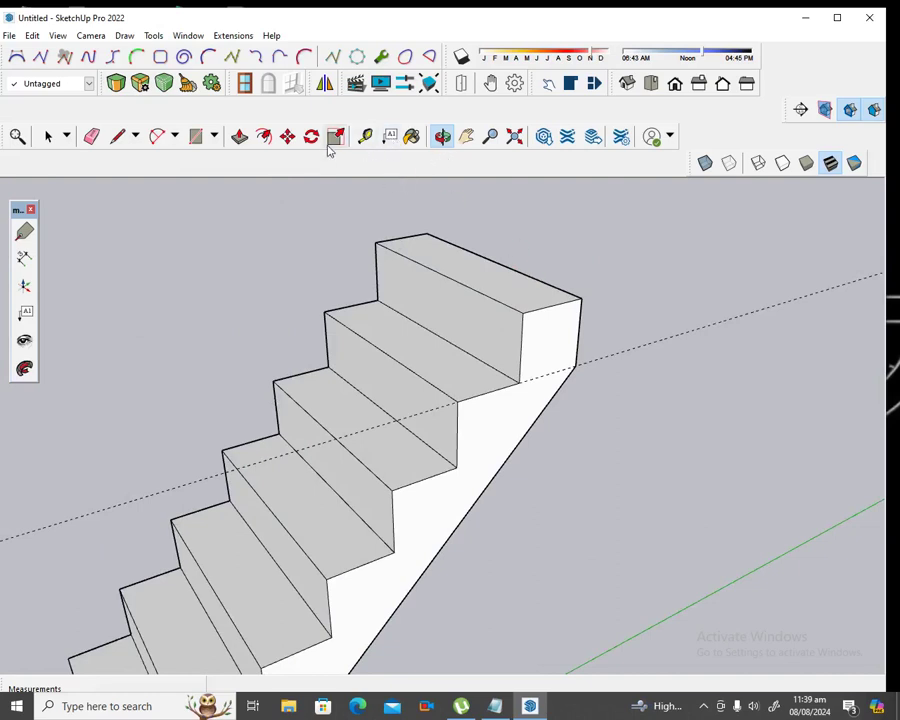
Push the top step's face down 3 inches
{"action": "left_click", "coordinate": [240, 136]}
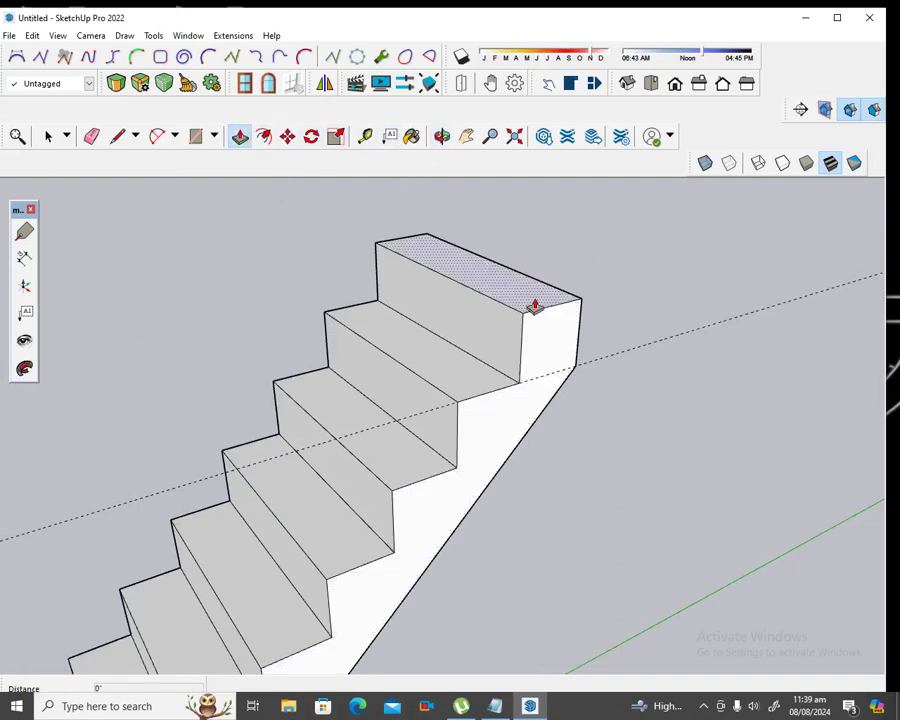
{"action": "left_click_drag", "start_coordinate": [535, 305], "coordinate": [536, 322]}
{"action": "type", "text": "3"}
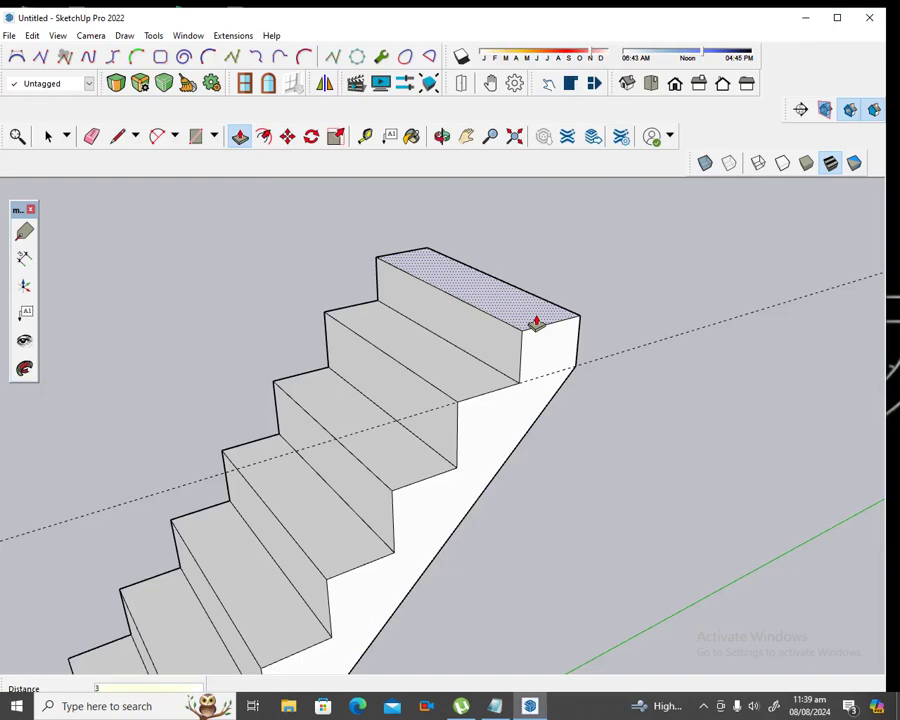
{"action": "key", "text": "Return"}
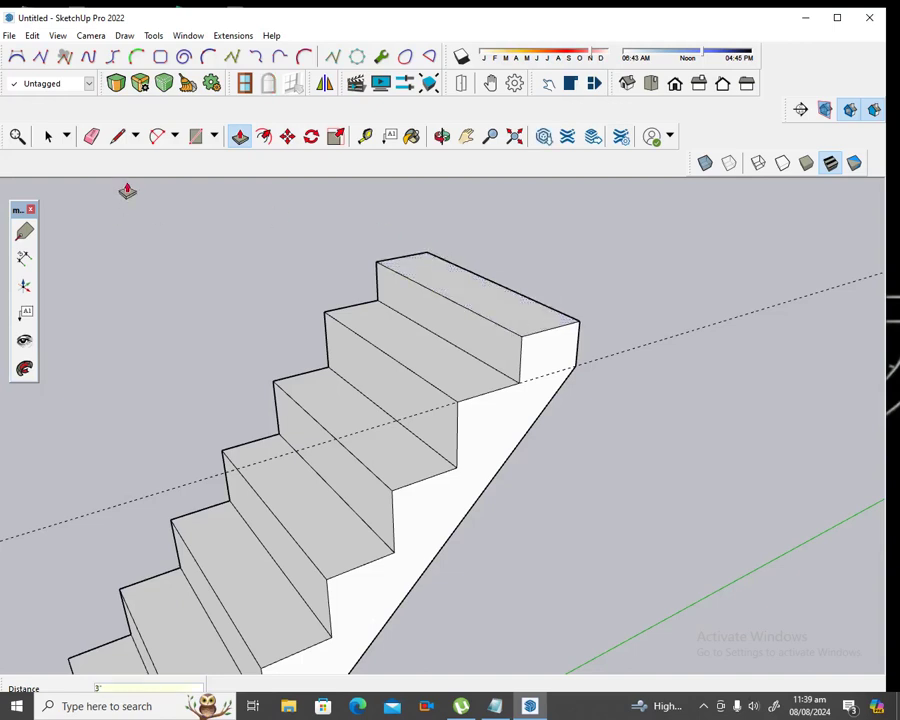
Draw the 3" profile lines and pull the top riser out 3' 1 1/16" into a landing
{"action": "left_click", "coordinate": [116, 137]}
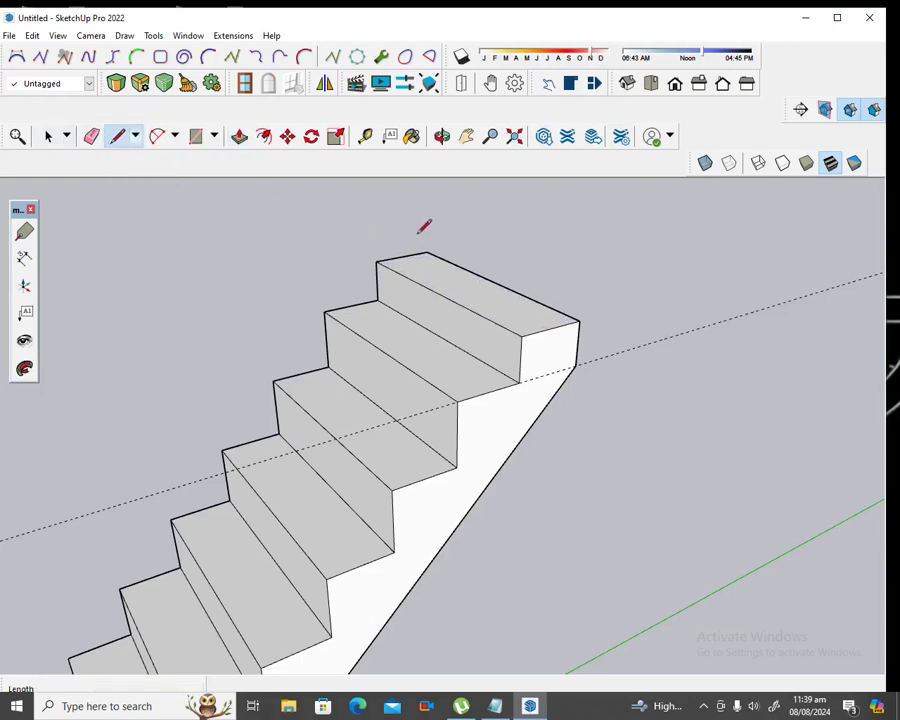
{"action": "left_click", "coordinate": [377, 260]}
{"action": "type", "text": "3"}
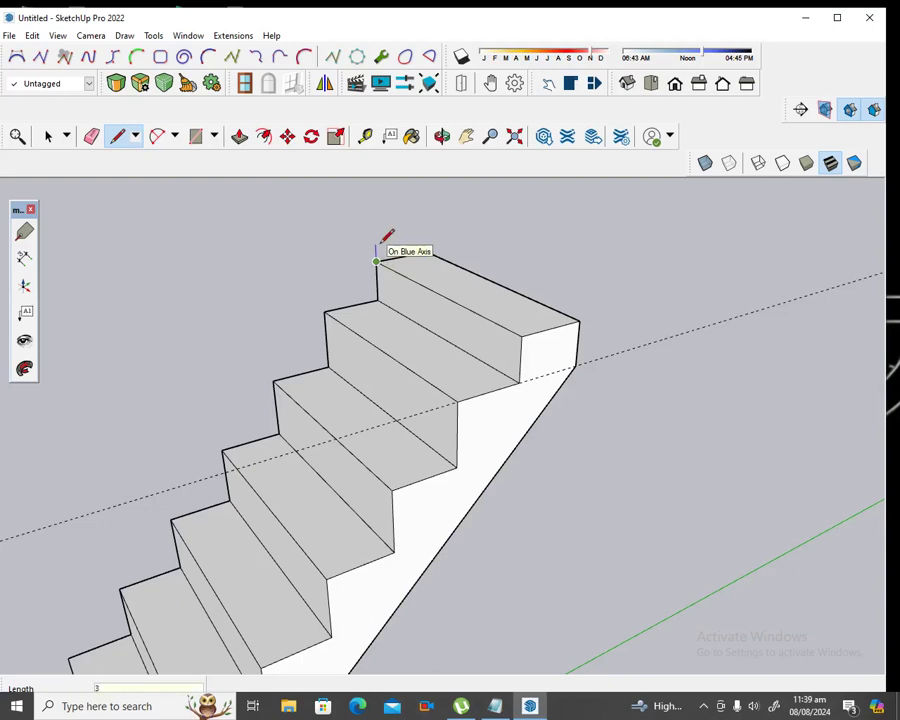
{"action": "key", "text": "Return"}
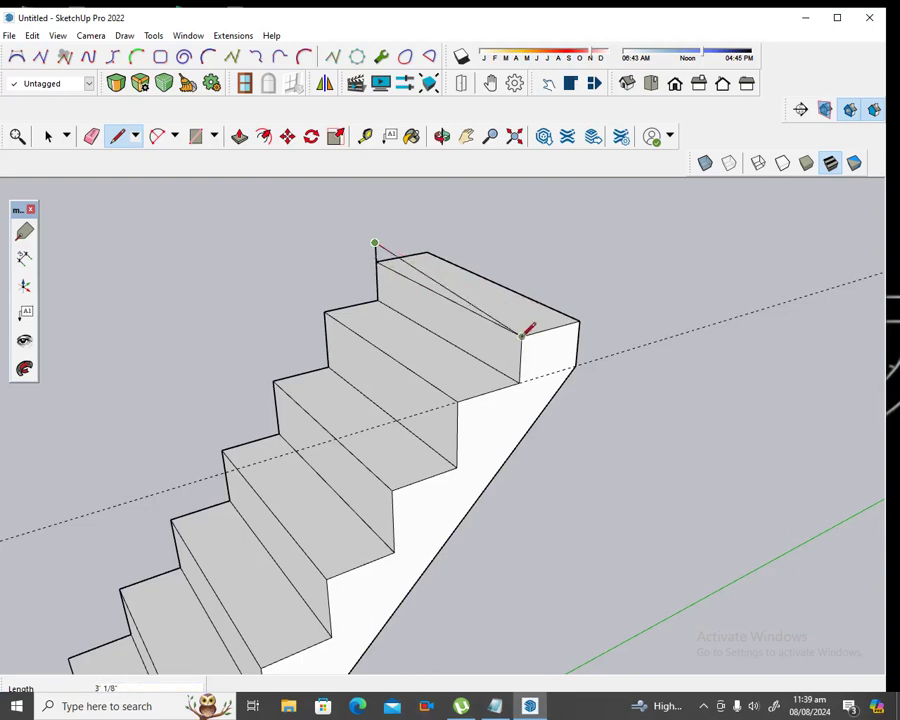
{"action": "left_click", "coordinate": [521, 336]}
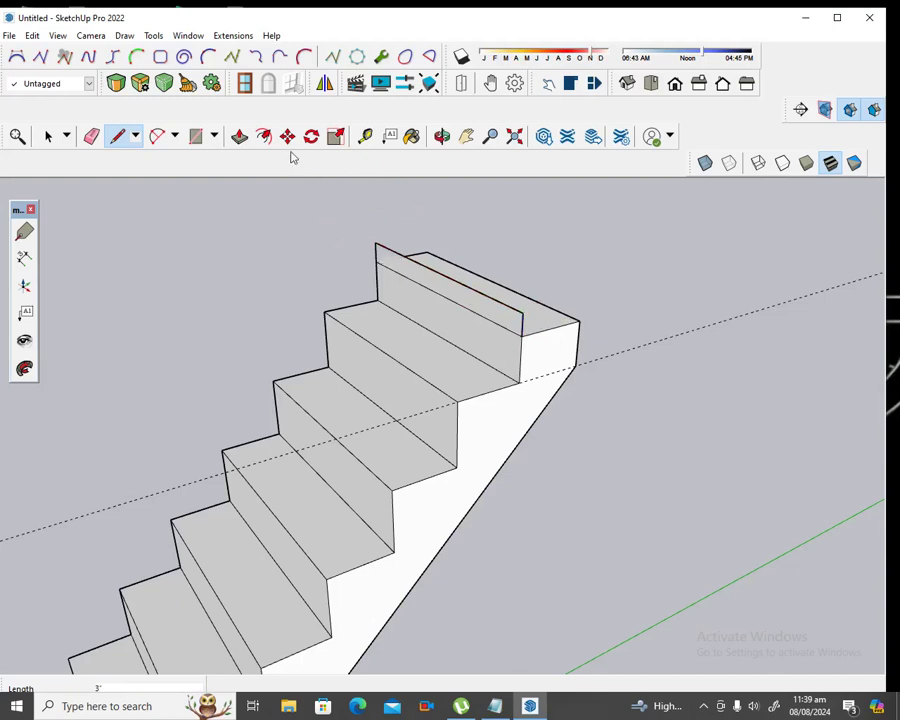
{"action": "left_click", "coordinate": [240, 136]}
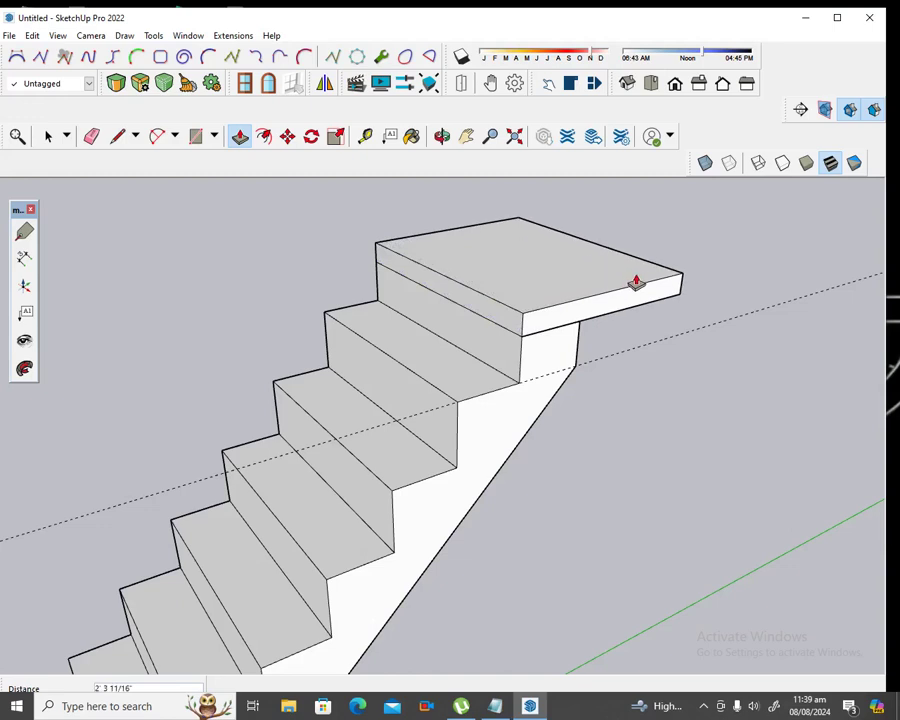
{"action": "left_click", "coordinate": [677, 267]}
{"action": "middle_click_drag", "start_coordinate": [581, 432], "coordinate": [530, 410]}
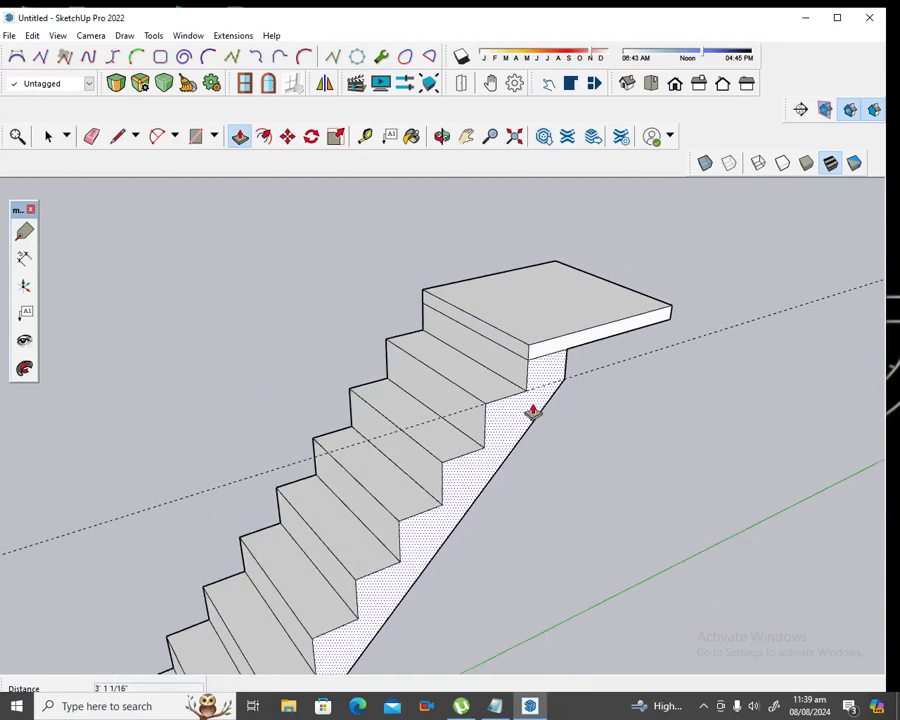
{"action": "left_click", "coordinate": [98, 140]}
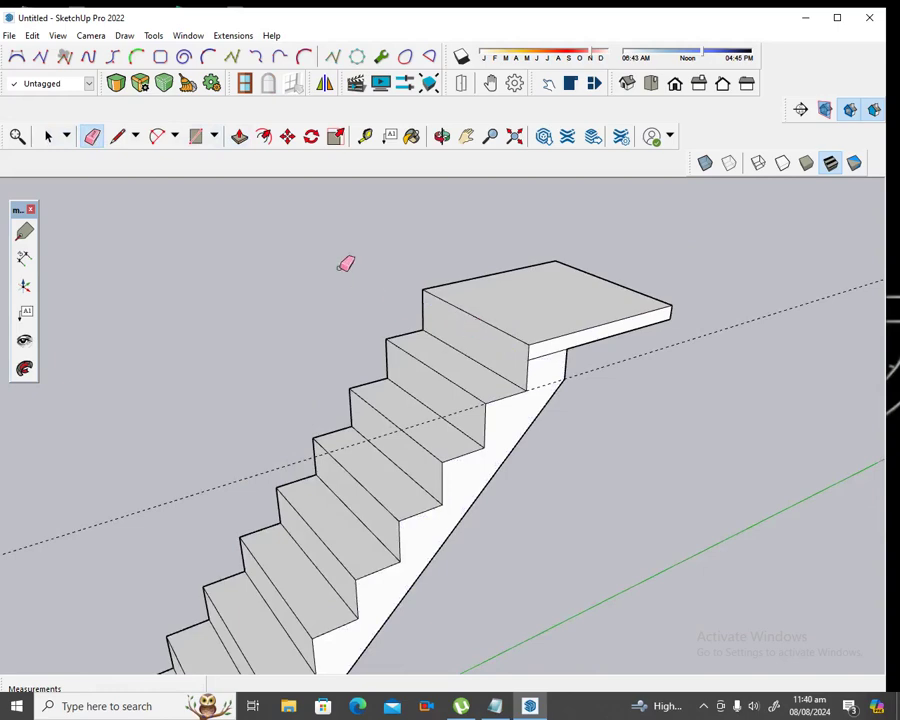
{"action": "scroll", "coordinate": [345, 264], "scroll_direction": "down", "scroll_amount": 2}
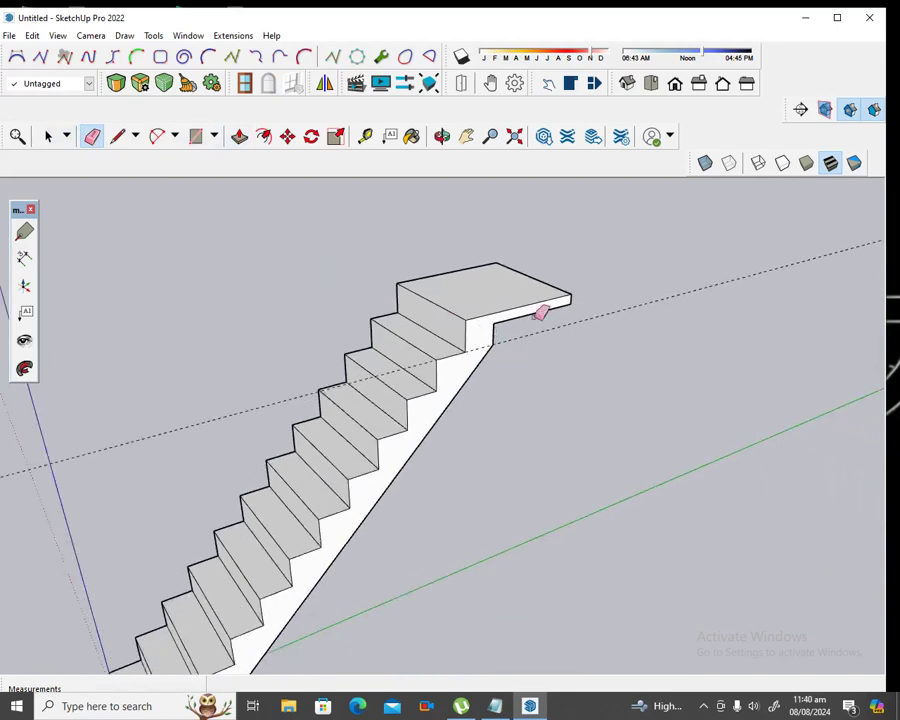
{"action": "scroll", "coordinate": [490, 245], "scroll_direction": "down", "scroll_amount": 2}
{"action": "scroll", "coordinate": [486, 245], "scroll_direction": "down", "scroll_amount": 2}
{"action": "scroll", "coordinate": [486, 245], "scroll_direction": "down", "scroll_amount": 1}
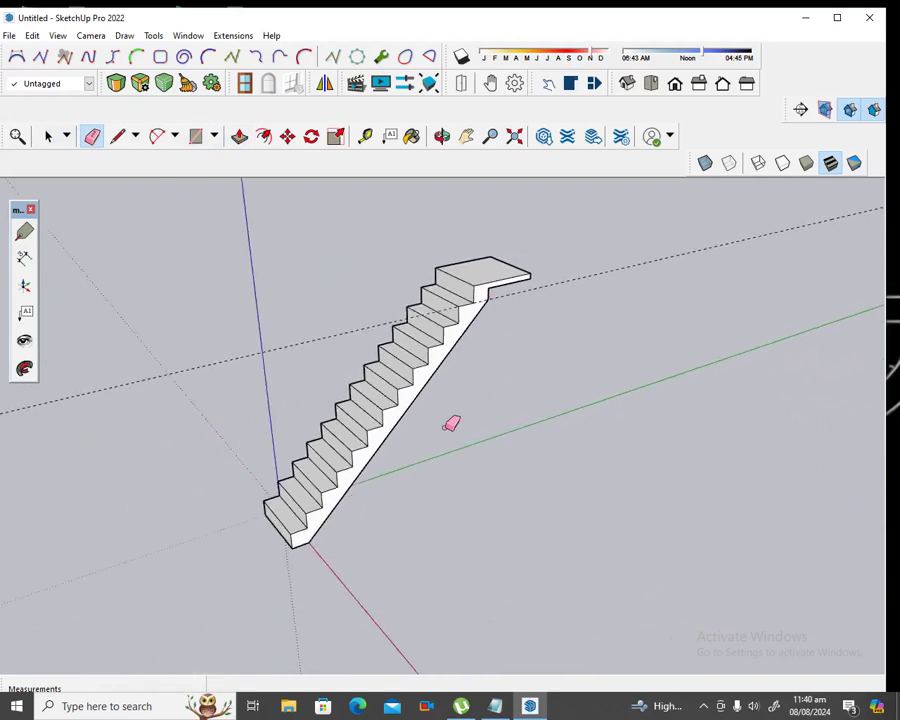
{"action": "scroll", "coordinate": [313, 535], "scroll_direction": "up", "scroll_amount": 2}
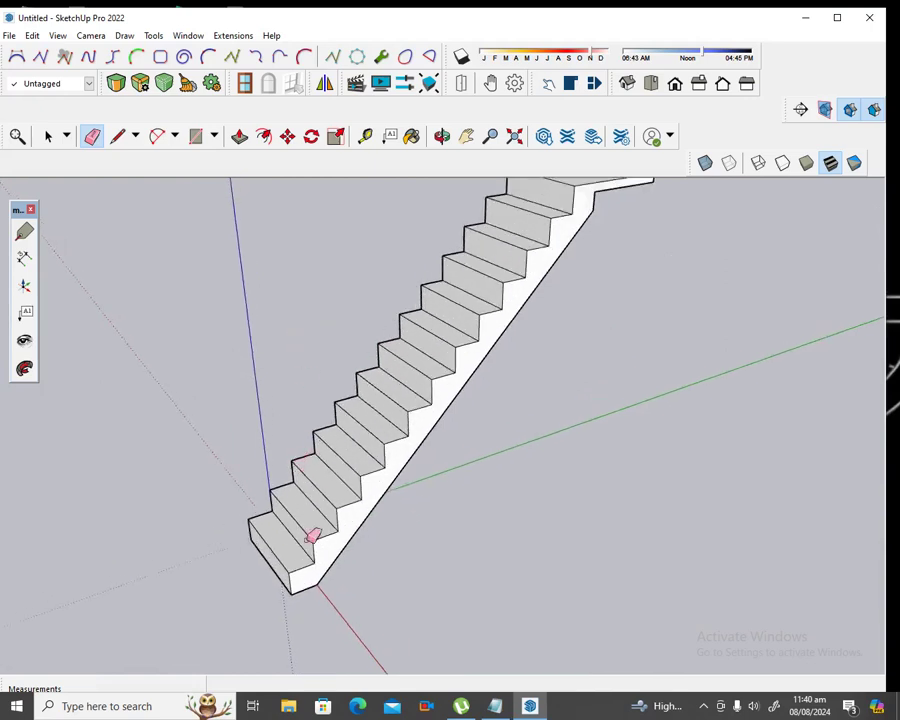
{"action": "scroll", "coordinate": [319, 571], "scroll_direction": "up", "scroll_amount": 1}
{"action": "scroll", "coordinate": [319, 571], "scroll_direction": "up", "scroll_amount": 2}
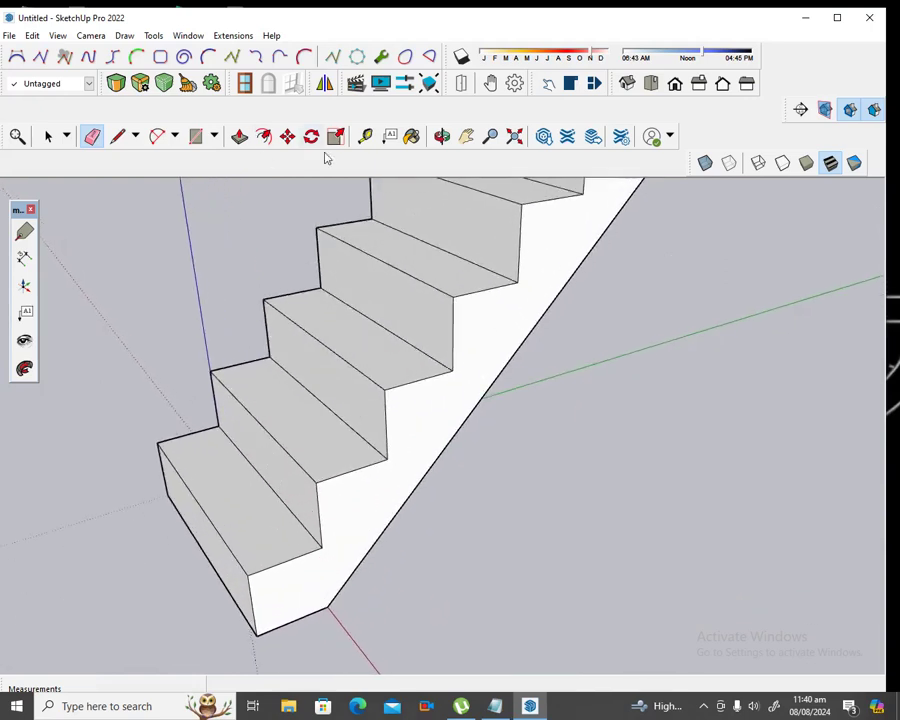
Use Tape Measure to place a guide 3" in from the bottom step's side edge
{"action": "left_click", "coordinate": [365, 135]}
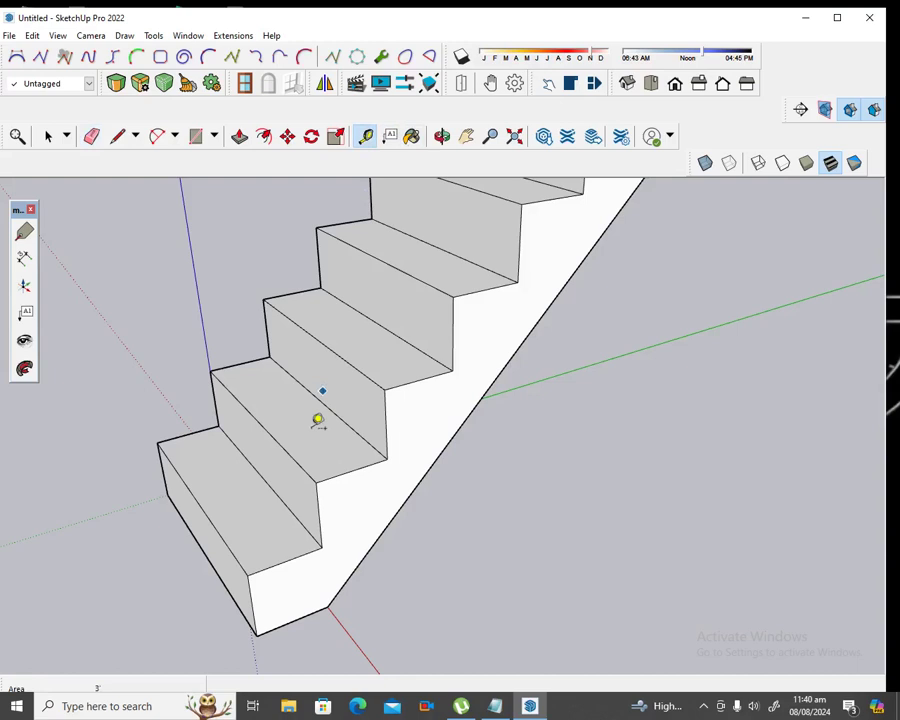
{"action": "left_click", "coordinate": [267, 565]}
{"action": "type", "text": "2"}
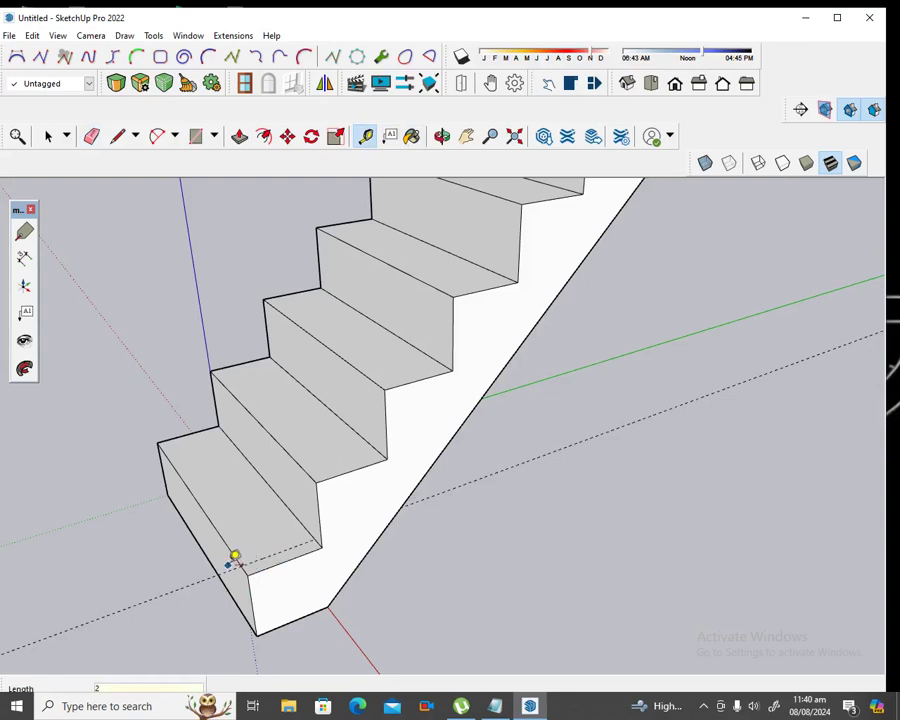
{"action": "left_click", "coordinate": [238, 557]}
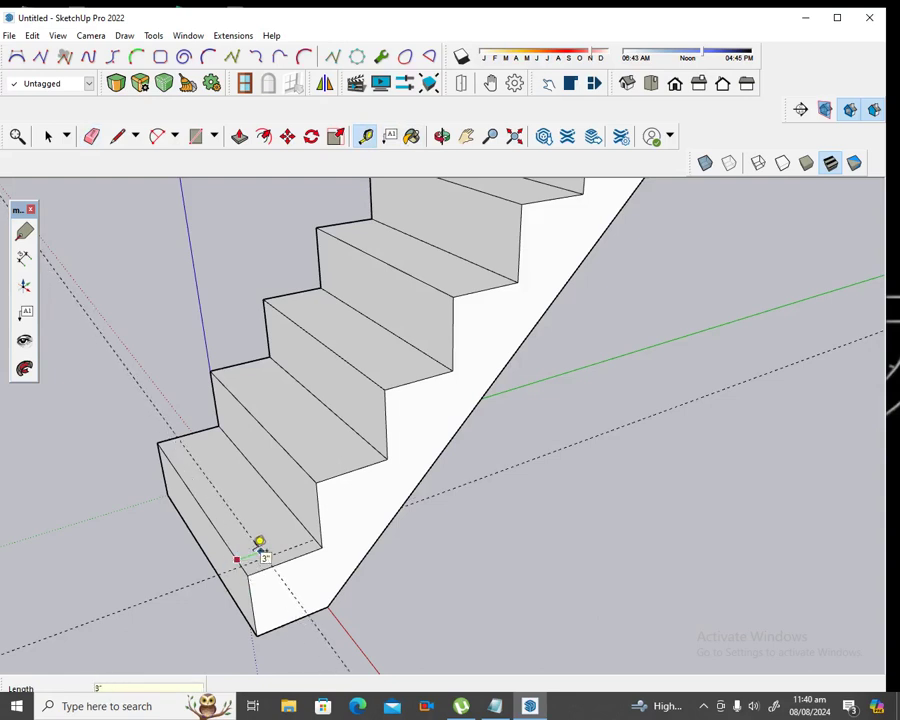
{"action": "key", "text": "Return"}
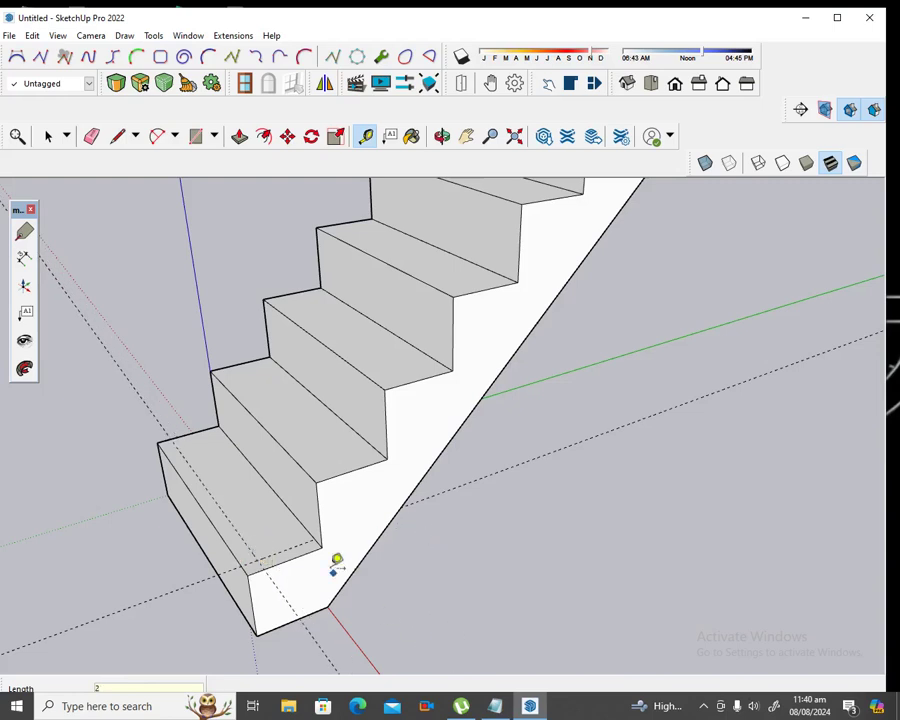
{"action": "scroll", "coordinate": [236, 497], "scroll_direction": "up", "scroll_amount": 2}
{"action": "scroll", "coordinate": [244, 508], "scroll_direction": "up", "scroll_amount": 2}
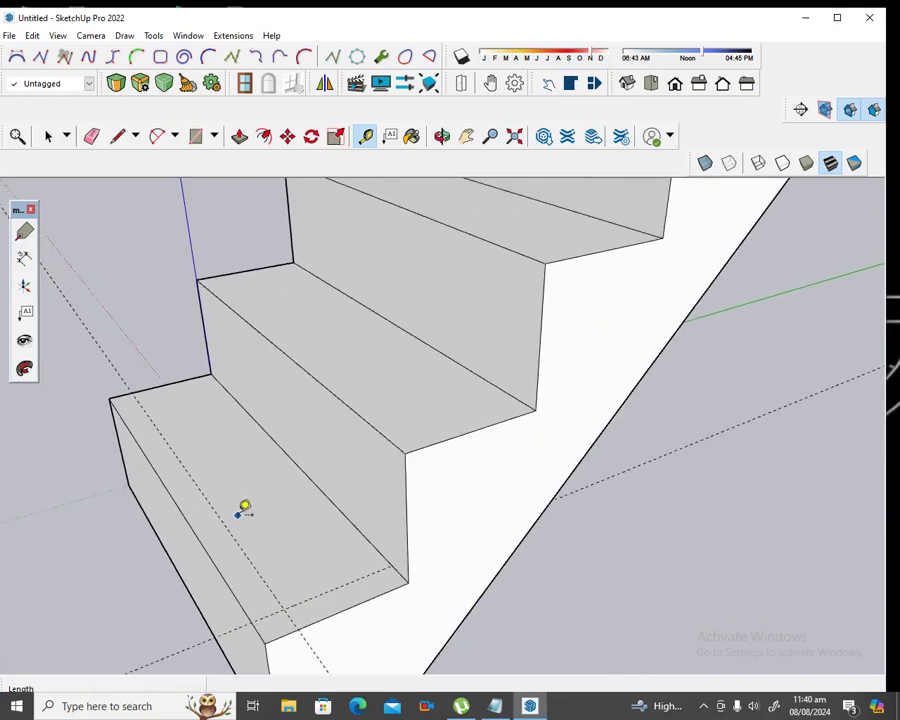
Draw a short line from the bottom step's corner edge to the 3" guide
{"action": "left_click", "coordinate": [117, 135]}
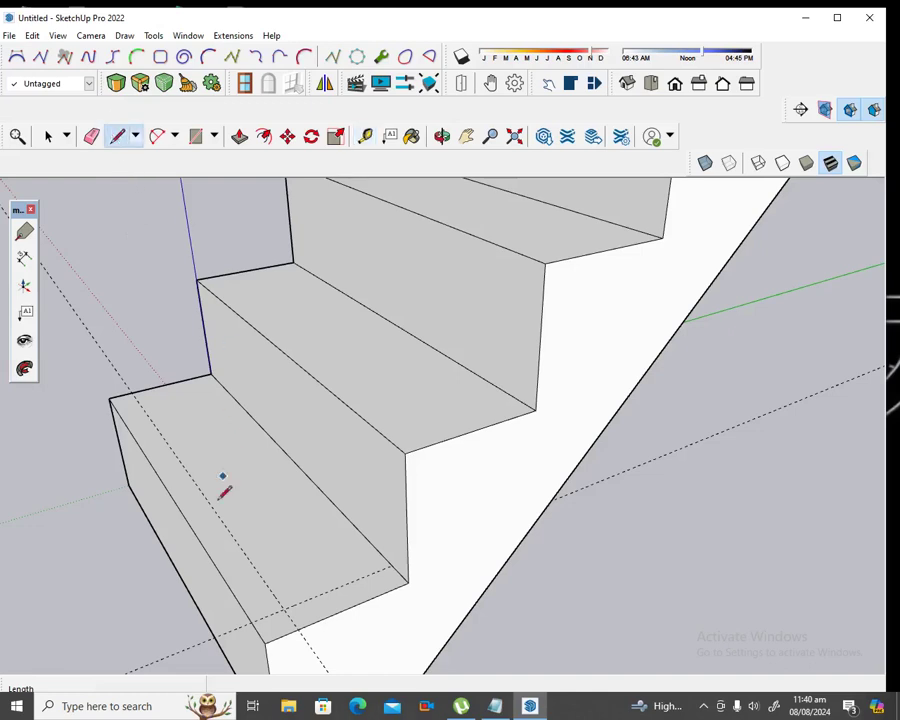
{"action": "left_click", "coordinate": [265, 641]}
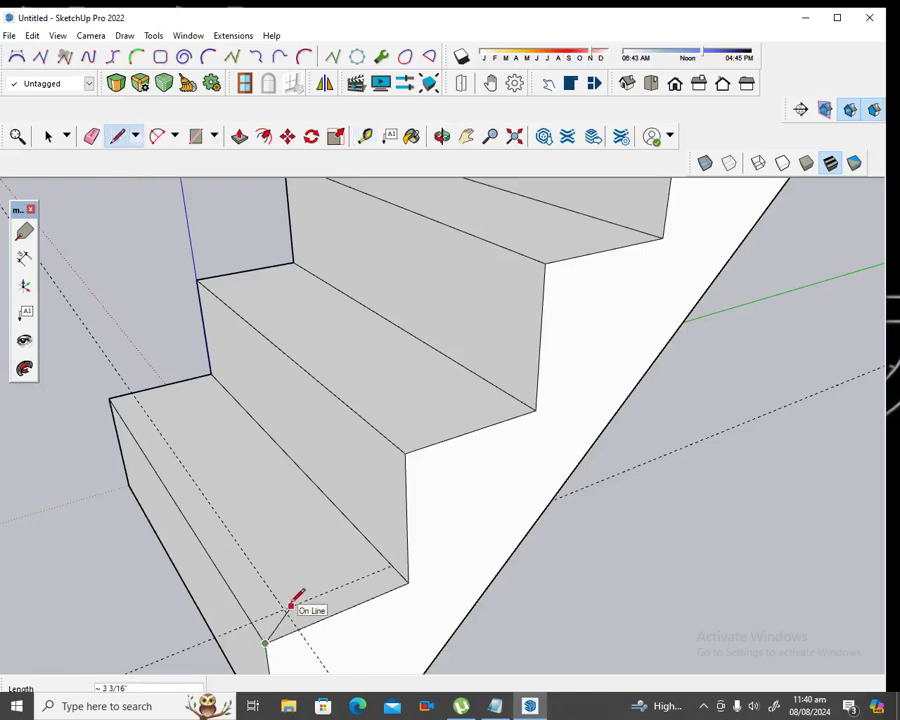
{"action": "left_click", "coordinate": [284, 607]}
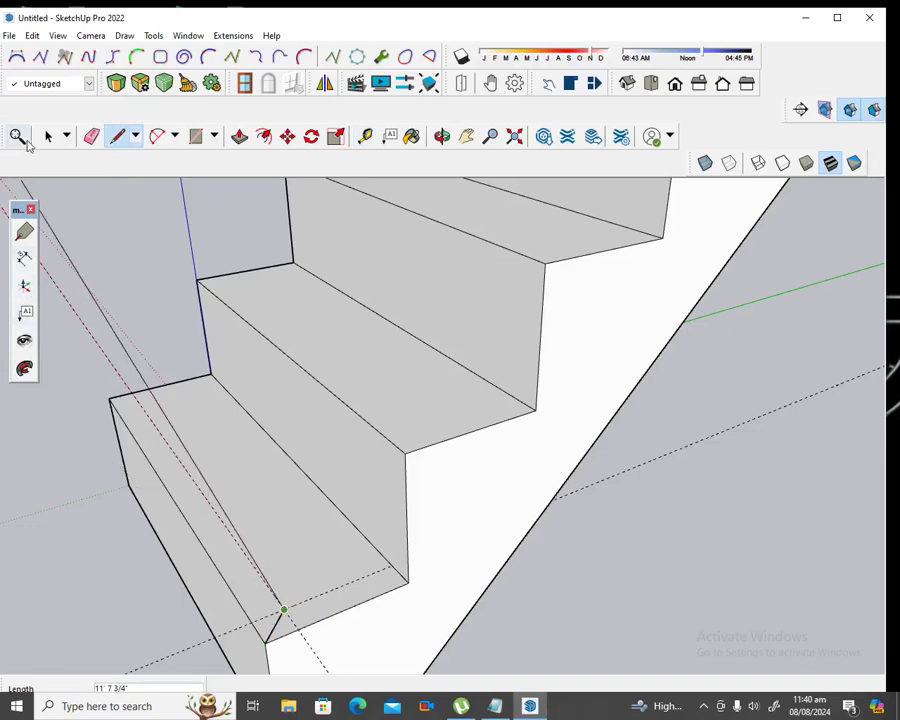
Select the short edge and bring up its context menu, closing it without changes
{"action": "left_click", "coordinate": [48, 135]}
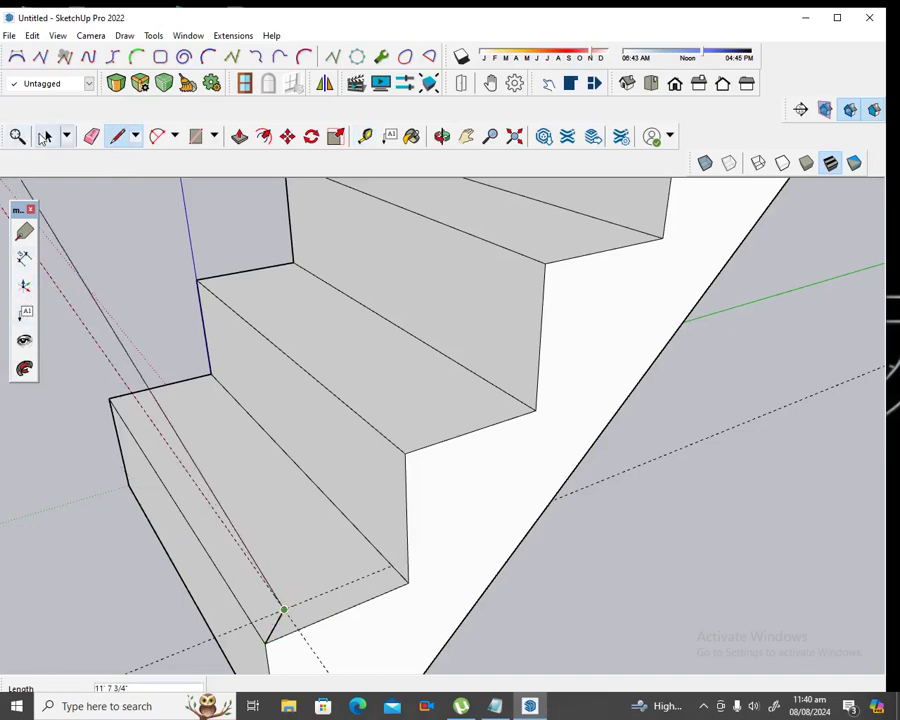
{"action": "right_click", "coordinate": [274, 632]}
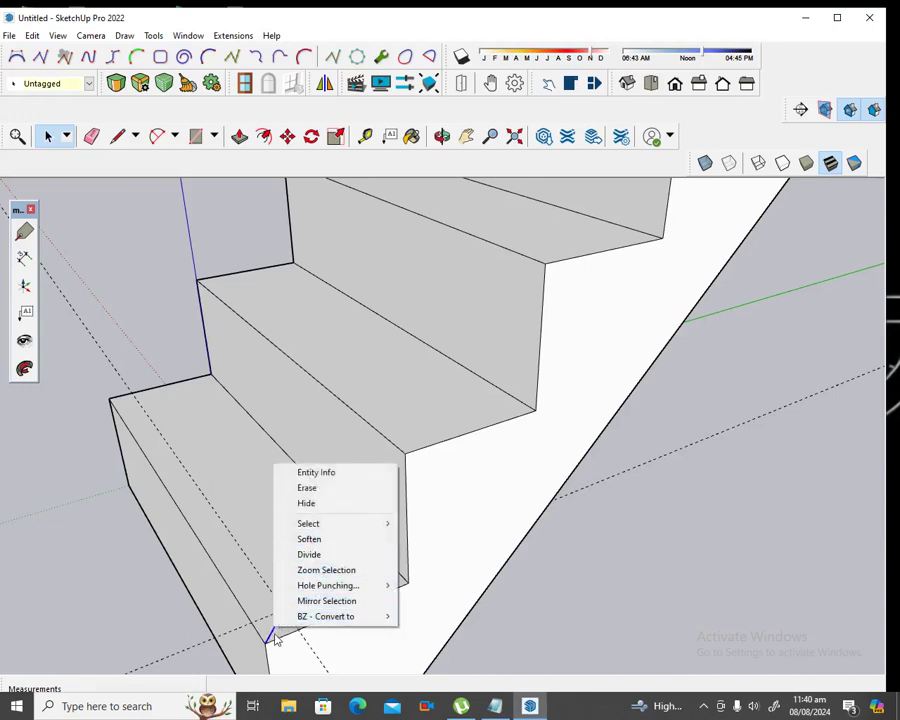
{"action": "left_click", "coordinate": [272, 638]}
{"action": "right_click", "coordinate": [273, 638]}
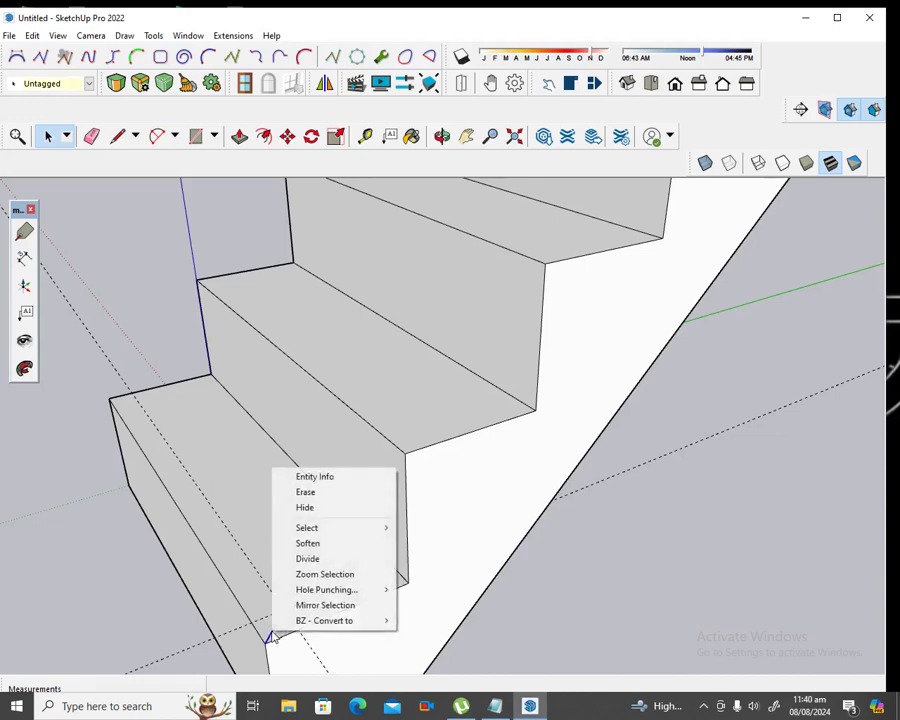
{"action": "left_click", "coordinate": [520, 620]}
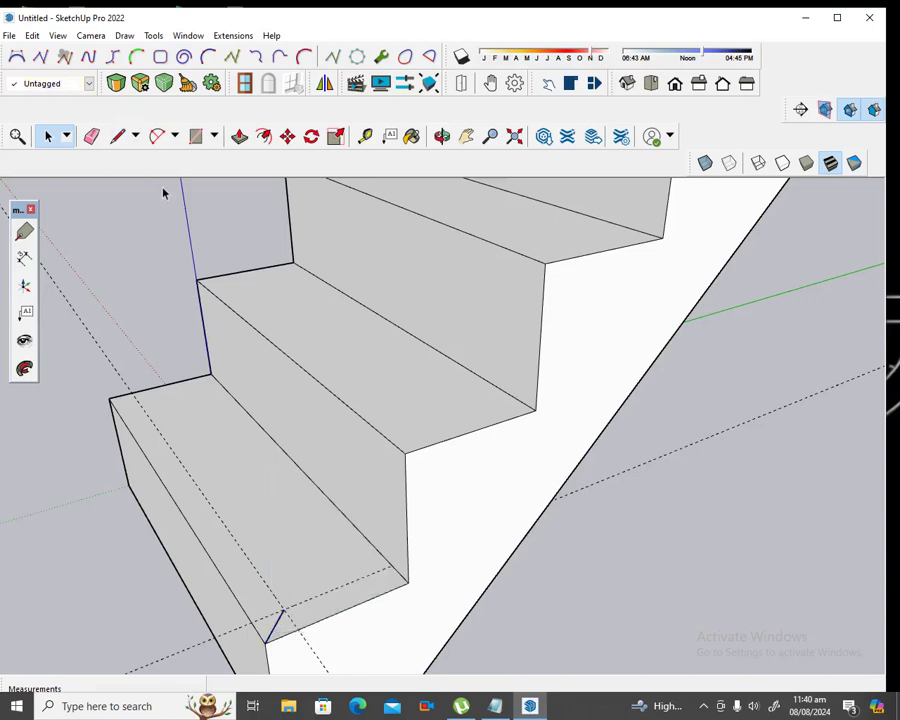
Undo the accidental move of the bottom stair corner with Edit > Undo Move
{"action": "left_click", "coordinate": [287, 136]}
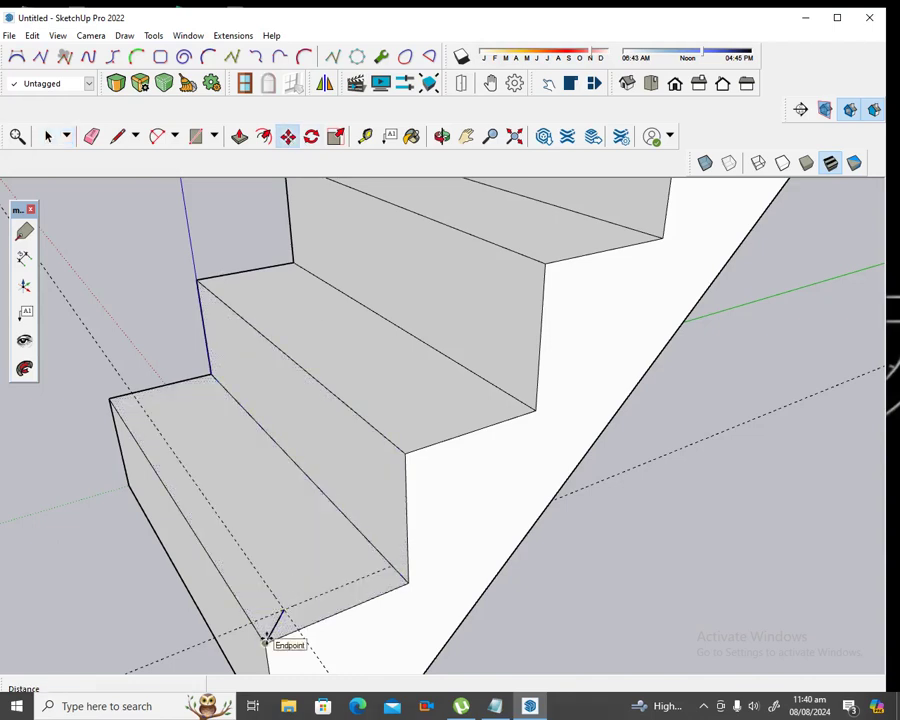
{"action": "left_click", "coordinate": [266, 640]}
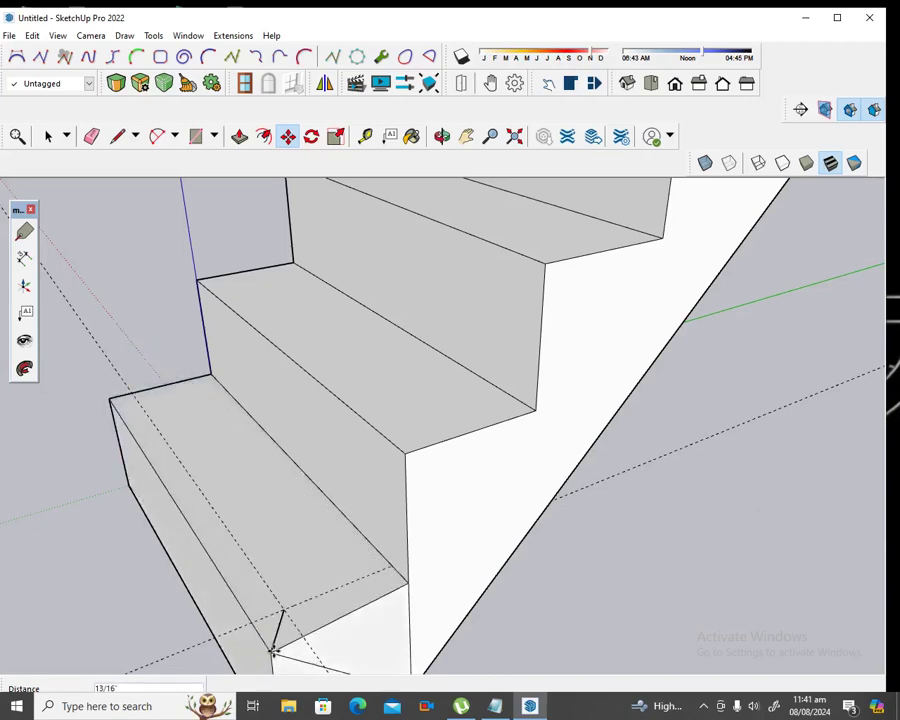
{"action": "left_click", "coordinate": [32, 35]}
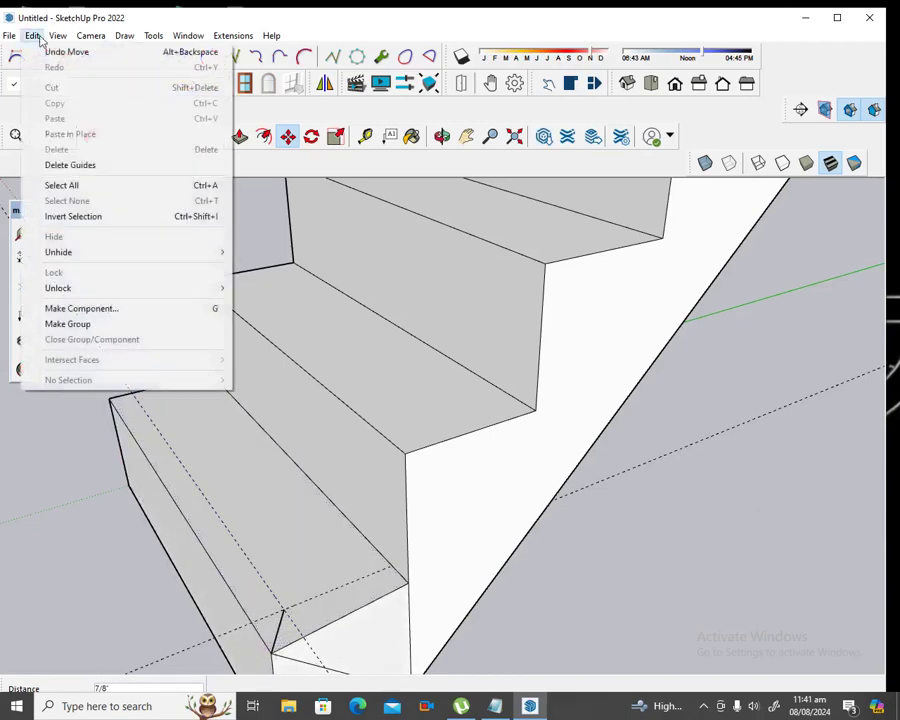
{"action": "left_click", "coordinate": [62, 52]}
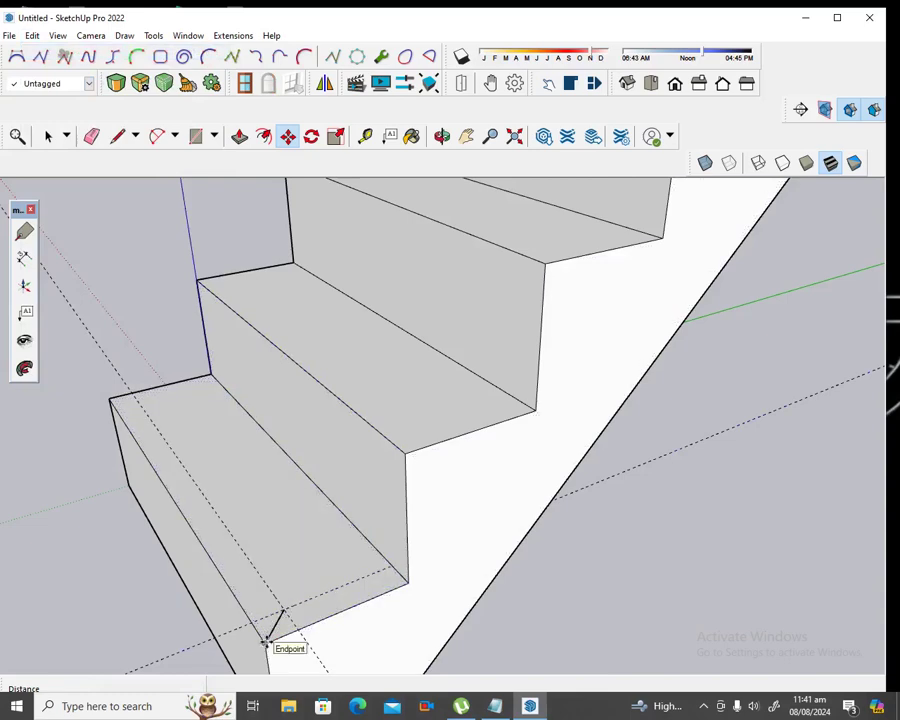
Start moving a copy of the short marker line from its endpoint
{"action": "left_click", "coordinate": [48, 137]}
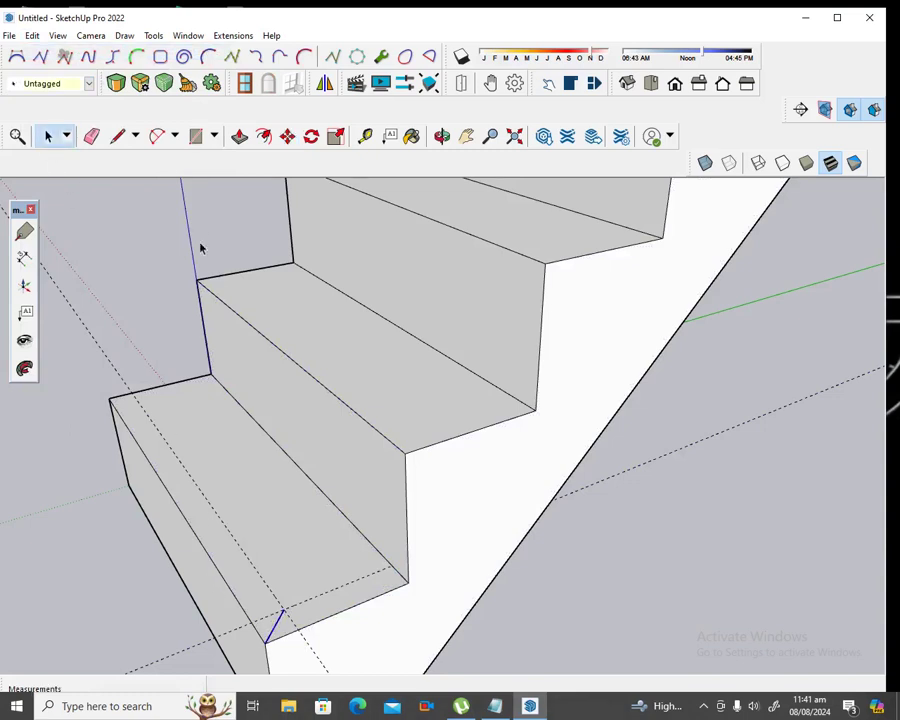
{"action": "left_click", "coordinate": [288, 137]}
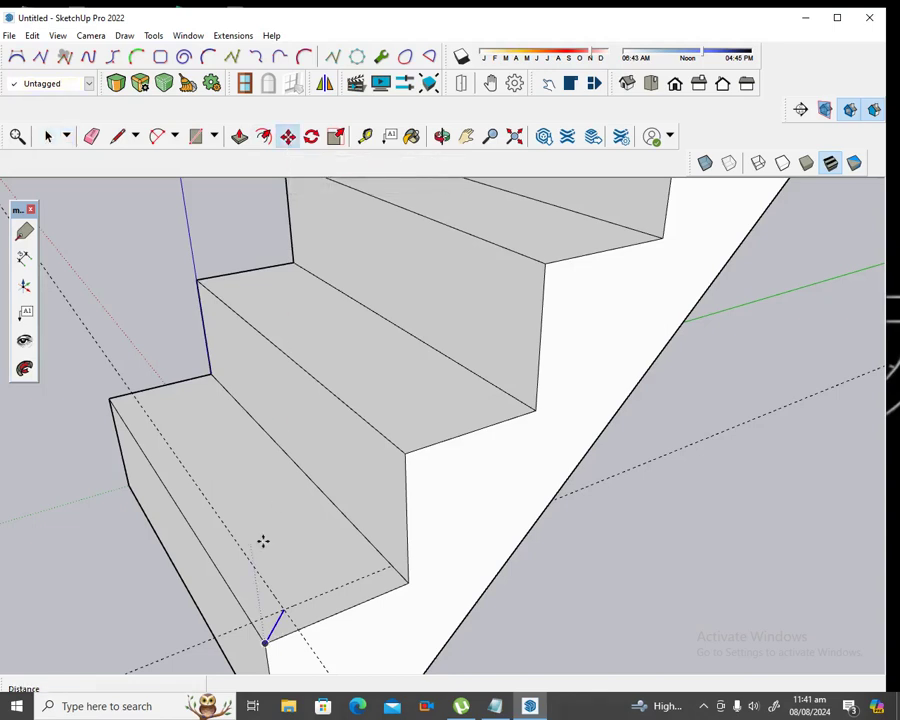
{"action": "left_click", "coordinate": [265, 640]}
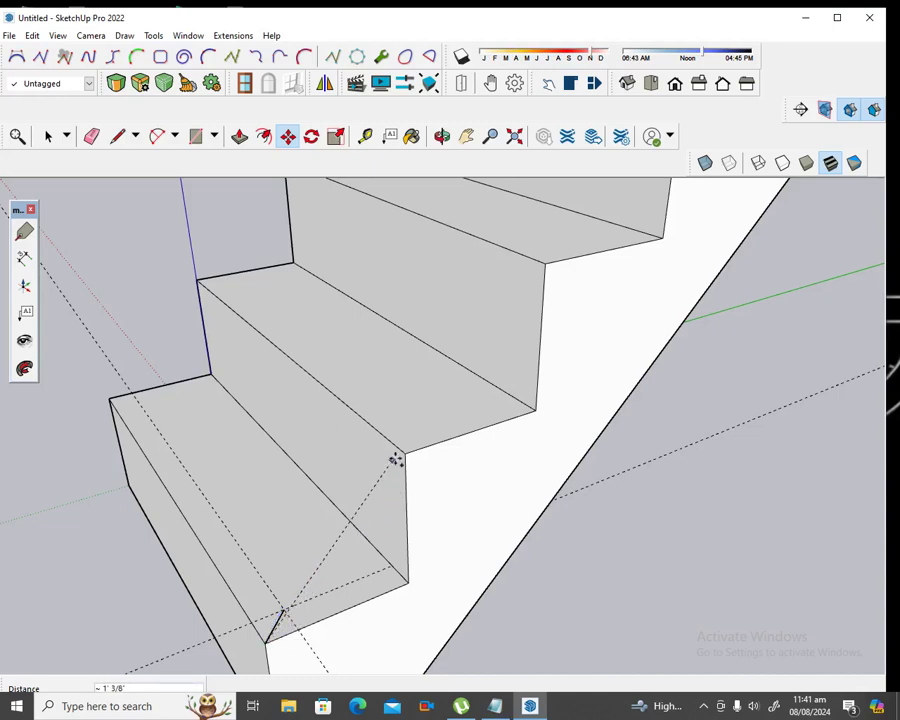
Copy the marker line onto the corners of the lower steps, one step at a time
{"action": "left_click", "coordinate": [409, 444]}
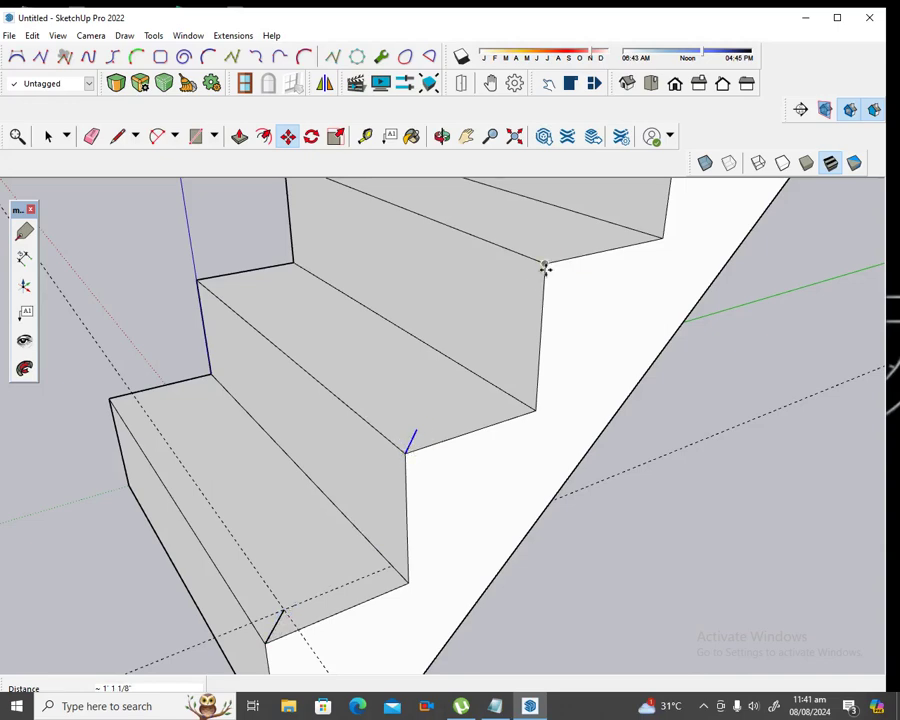
{"action": "scroll", "coordinate": [444, 466], "scroll_direction": "down", "scroll_amount": 2}
{"action": "scroll", "coordinate": [444, 466], "scroll_direction": "down", "scroll_amount": 1}
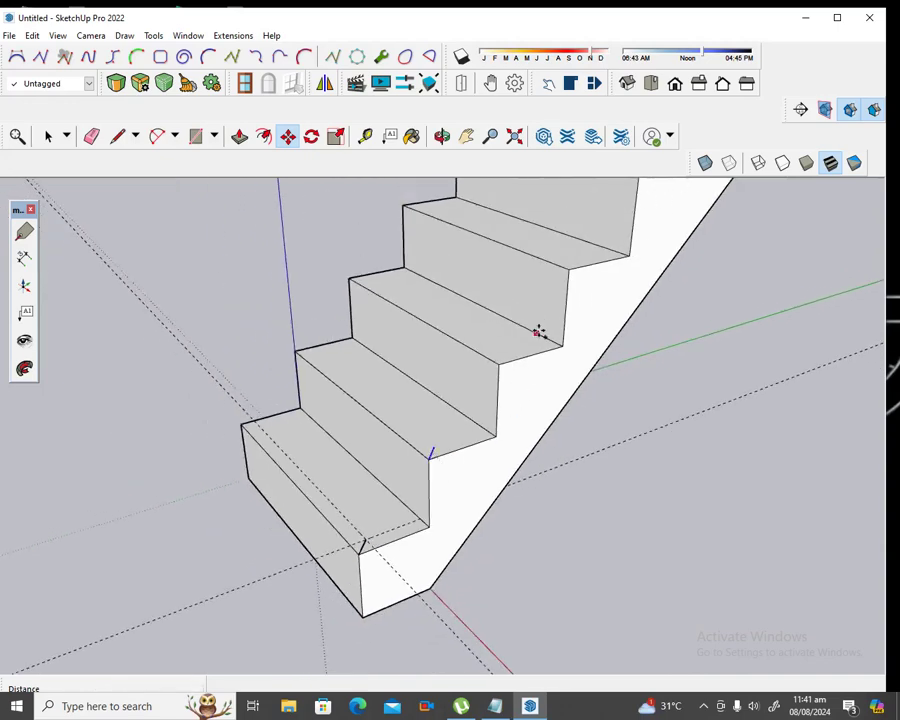
{"action": "scroll", "coordinate": [537, 330], "scroll_direction": "up", "scroll_amount": 3}
{"action": "scroll", "coordinate": [537, 332], "scroll_direction": "up", "scroll_amount": 1}
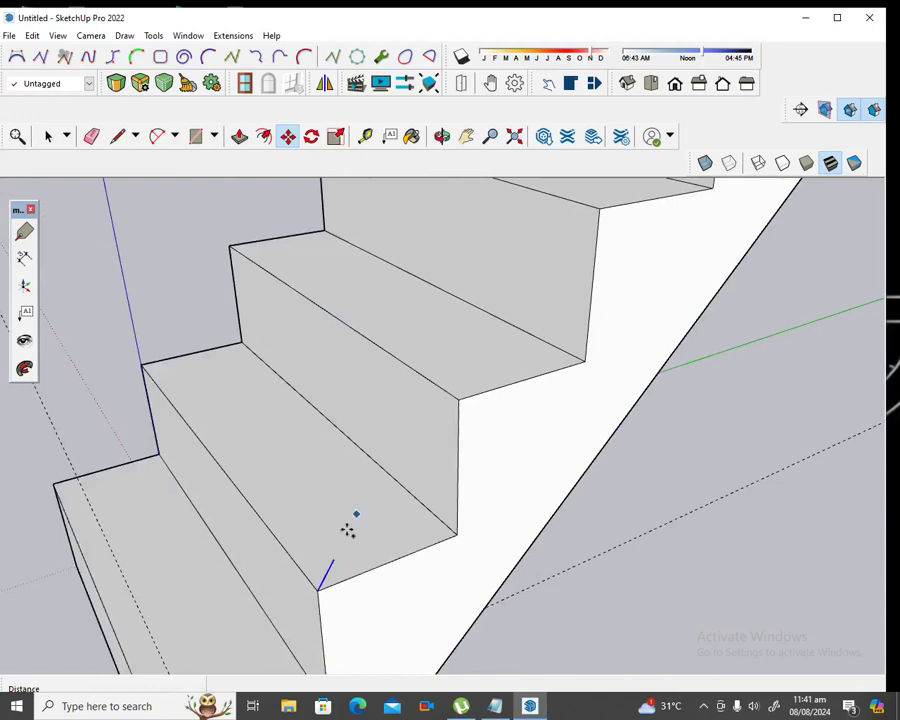
{"action": "left_click", "coordinate": [316, 588]}
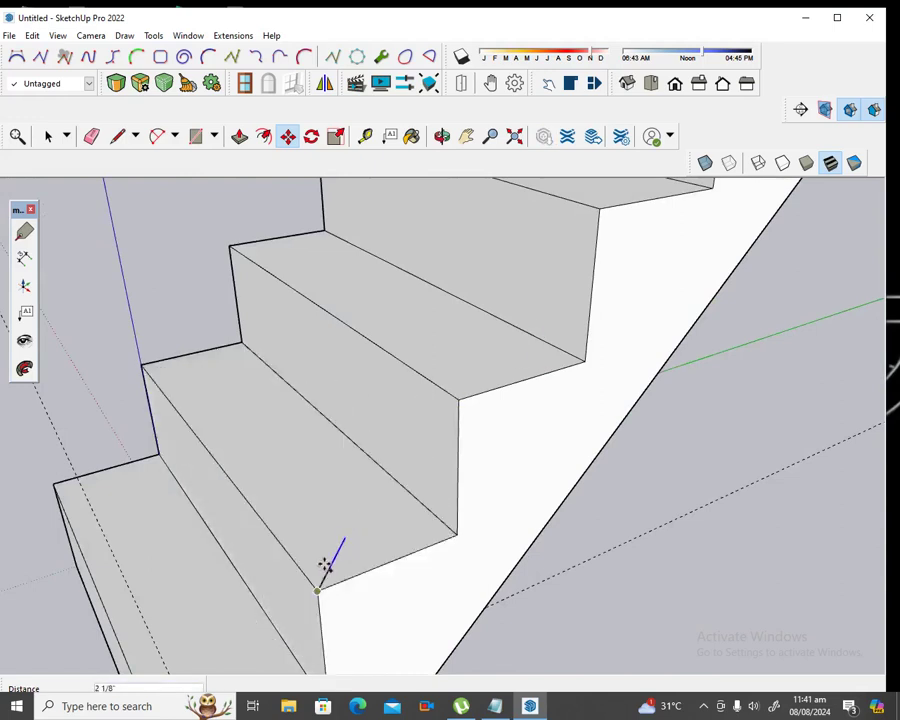
{"action": "left_click", "coordinate": [458, 397]}
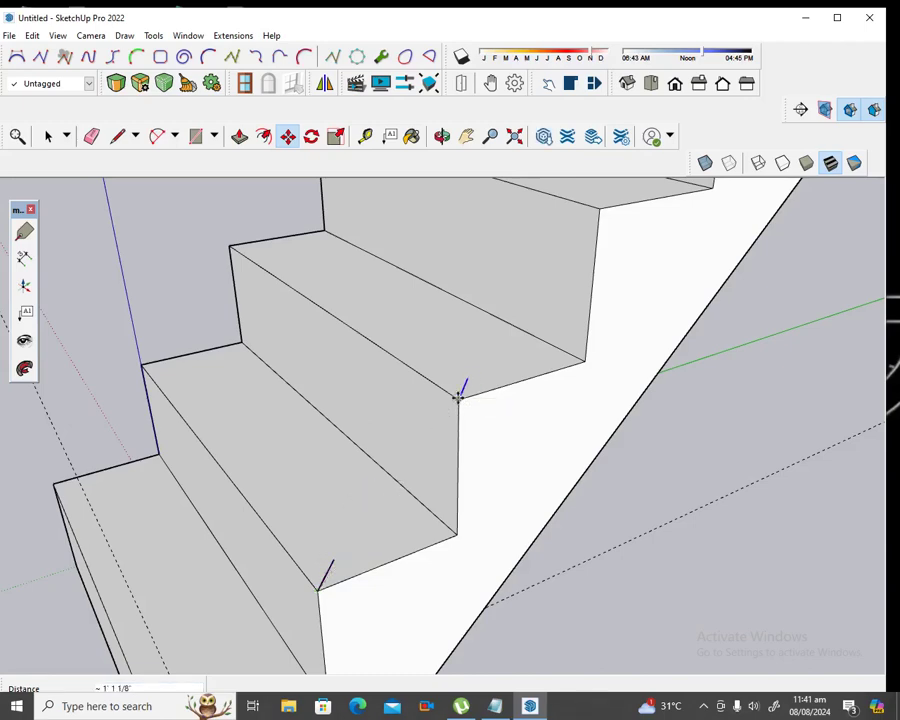
{"action": "scroll", "coordinate": [437, 462], "scroll_direction": "down", "scroll_amount": 2}
{"action": "scroll", "coordinate": [432, 470], "scroll_direction": "down", "scroll_amount": 2}
{"action": "scroll", "coordinate": [528, 342], "scroll_direction": "up", "scroll_amount": 2}
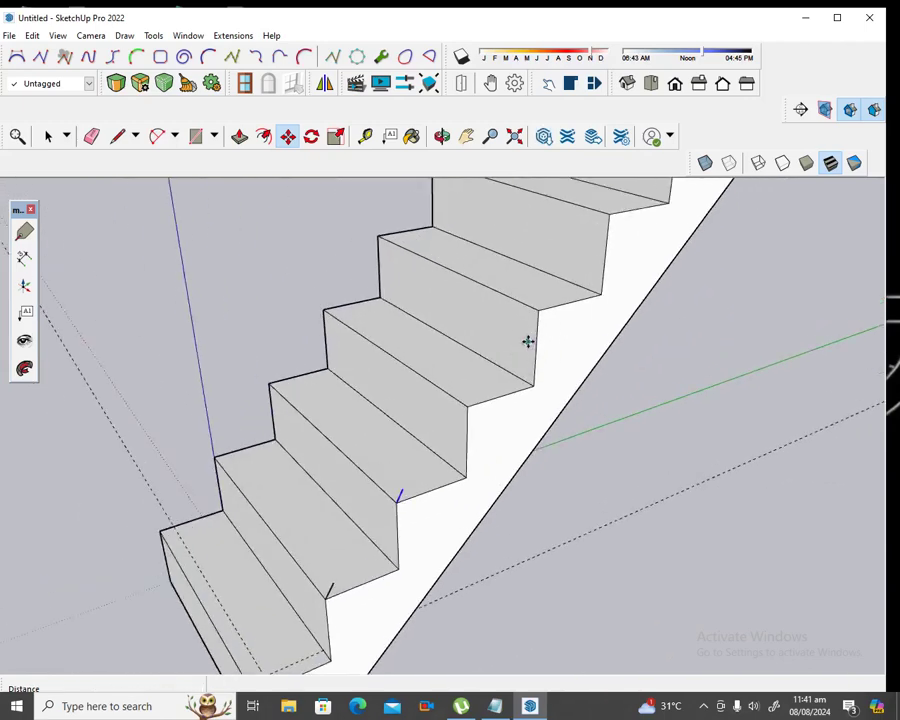
{"action": "scroll", "coordinate": [450, 440], "scroll_direction": "up", "scroll_amount": 2}
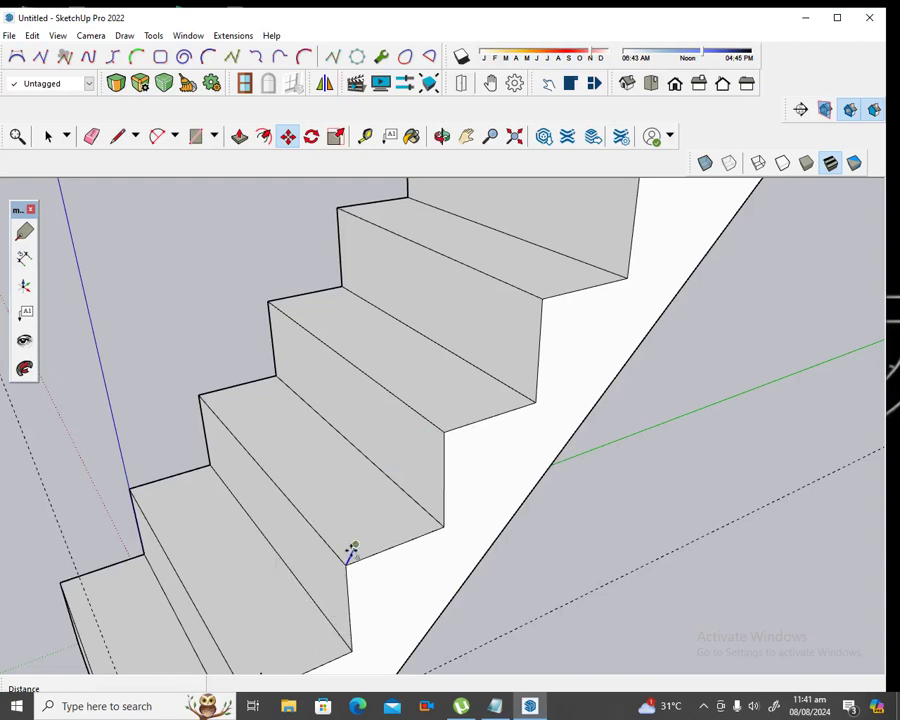
{"action": "key", "text": "ctrl"}
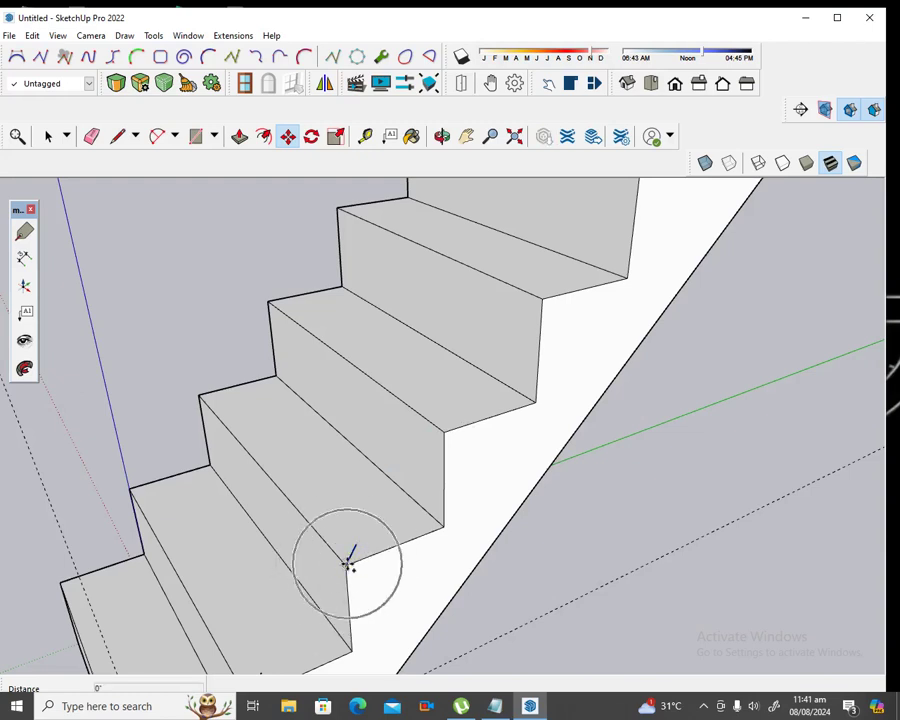
{"action": "left_click", "coordinate": [349, 562]}
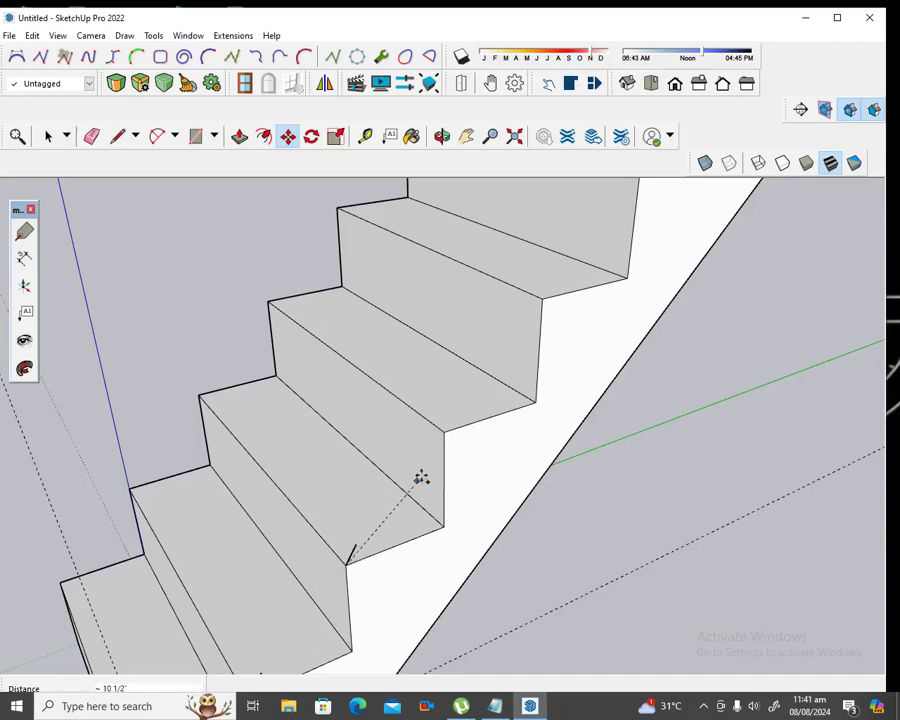
{"action": "left_click", "coordinate": [442, 432]}
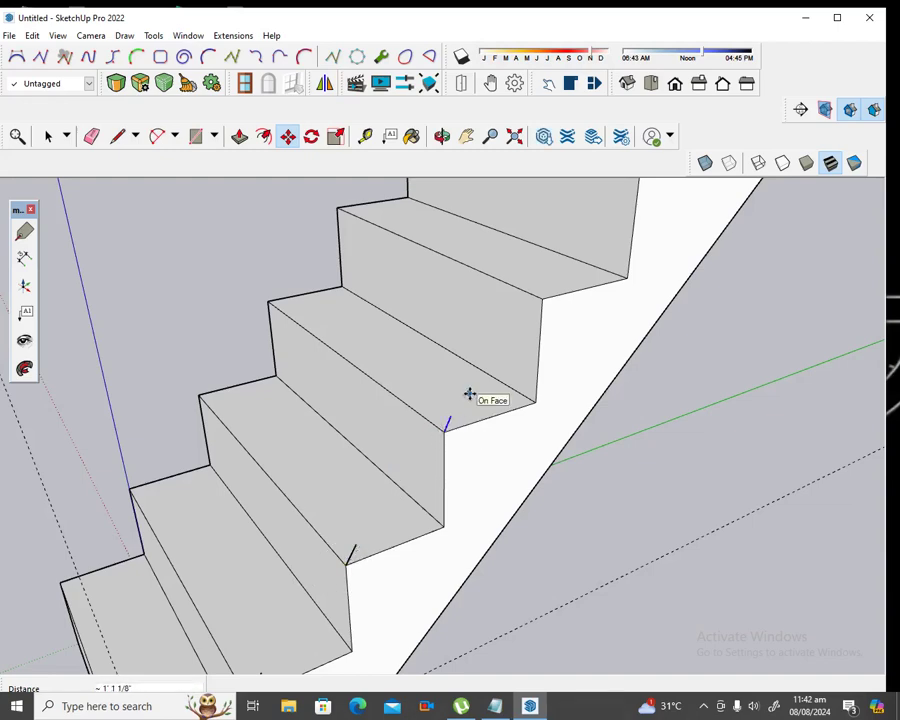
{"action": "scroll", "coordinate": [466, 392], "scroll_direction": "down", "scroll_amount": 2}
{"action": "scroll", "coordinate": [516, 299], "scroll_direction": "up", "scroll_amount": 2}
{"action": "scroll", "coordinate": [519, 299], "scroll_direction": "up", "scroll_amount": 1}
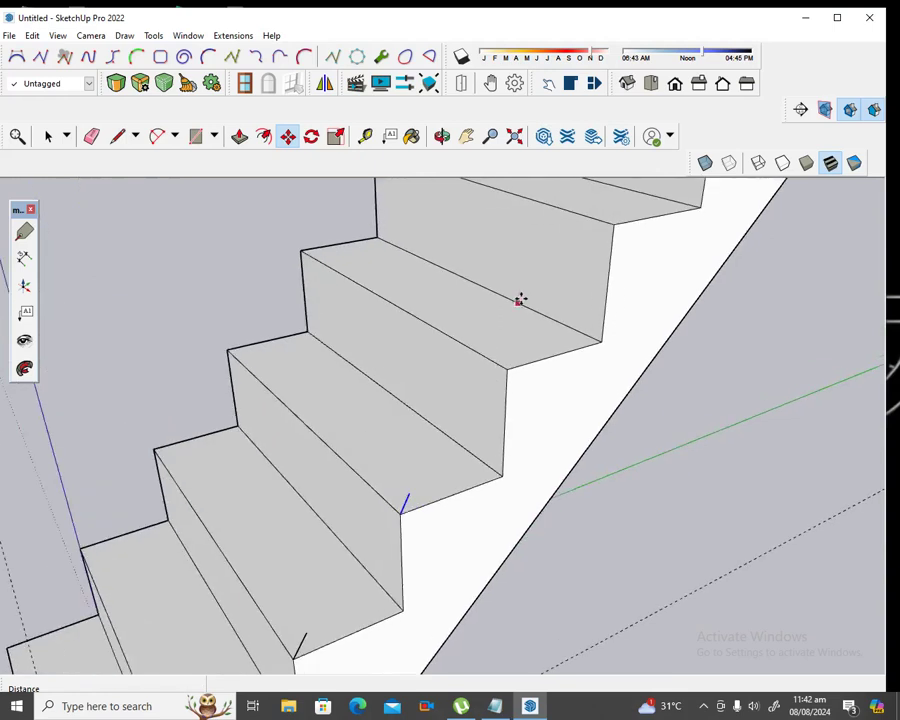
{"action": "left_click", "coordinate": [401, 513]}
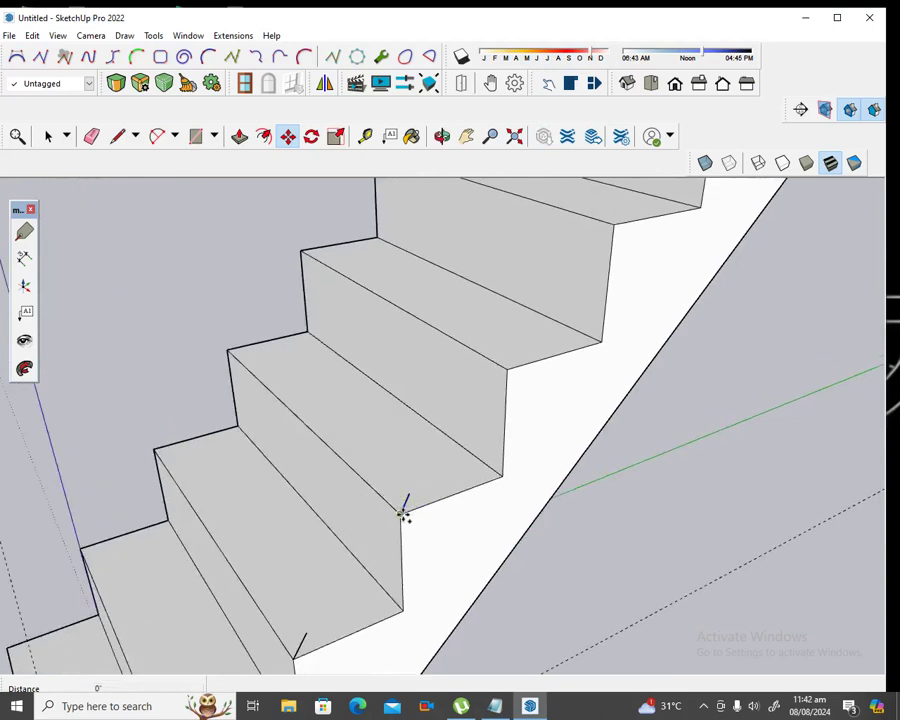
{"action": "left_click", "coordinate": [508, 370]}
{"action": "scroll", "coordinate": [504, 397], "scroll_direction": "down", "scroll_amount": 2}
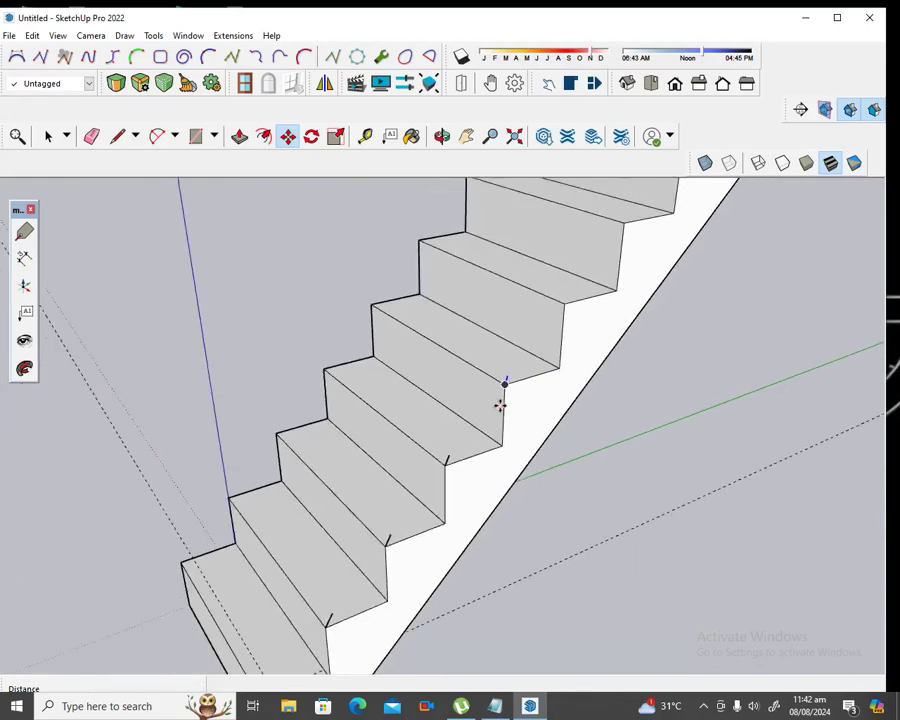
{"action": "scroll", "coordinate": [498, 402], "scroll_direction": "down", "scroll_amount": 2}
{"action": "scroll", "coordinate": [559, 278], "scroll_direction": "up", "scroll_amount": 2}
{"action": "scroll", "coordinate": [560, 290], "scroll_direction": "up", "scroll_amount": 2}
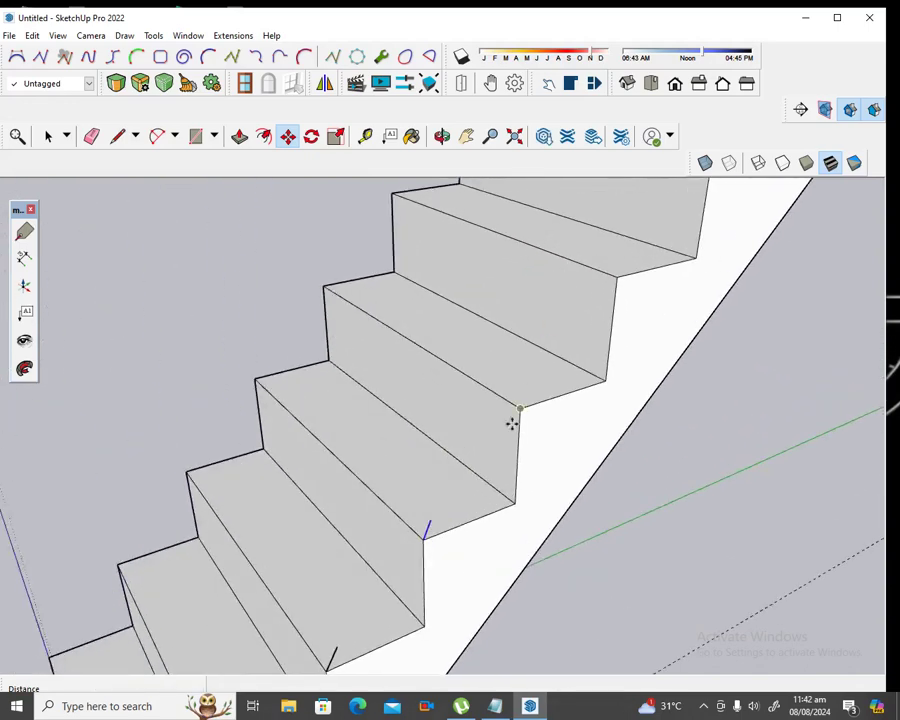
{"action": "left_click", "coordinate": [424, 538]}
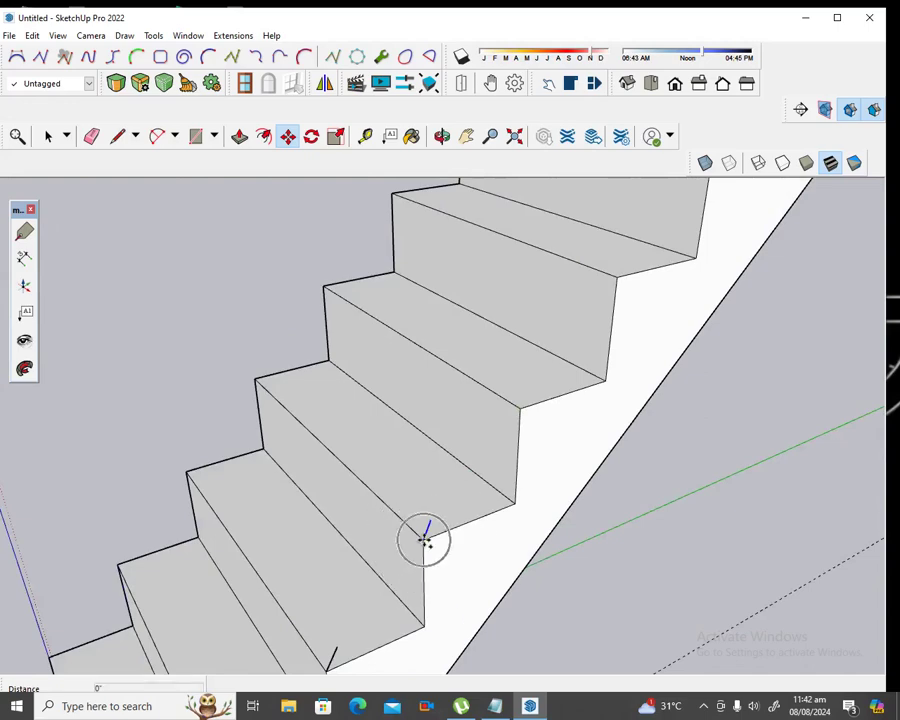
{"action": "left_click", "coordinate": [522, 410]}
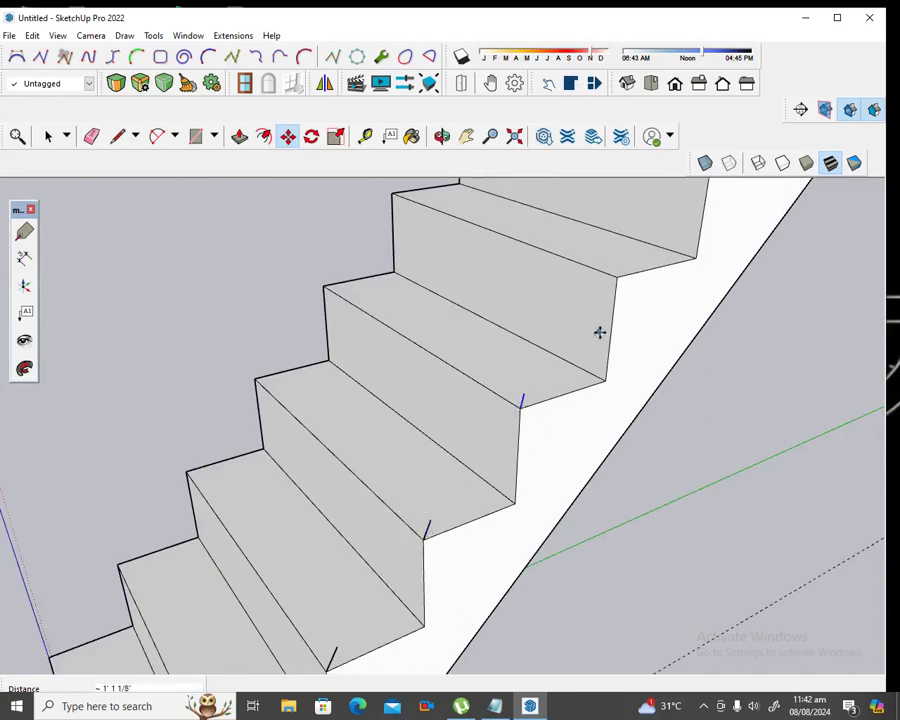
{"action": "scroll", "coordinate": [586, 350], "scroll_direction": "down", "scroll_amount": 2}
{"action": "scroll", "coordinate": [584, 362], "scroll_direction": "down", "scroll_amount": 3}
{"action": "scroll", "coordinate": [639, 223], "scroll_direction": "up", "scroll_amount": 2}
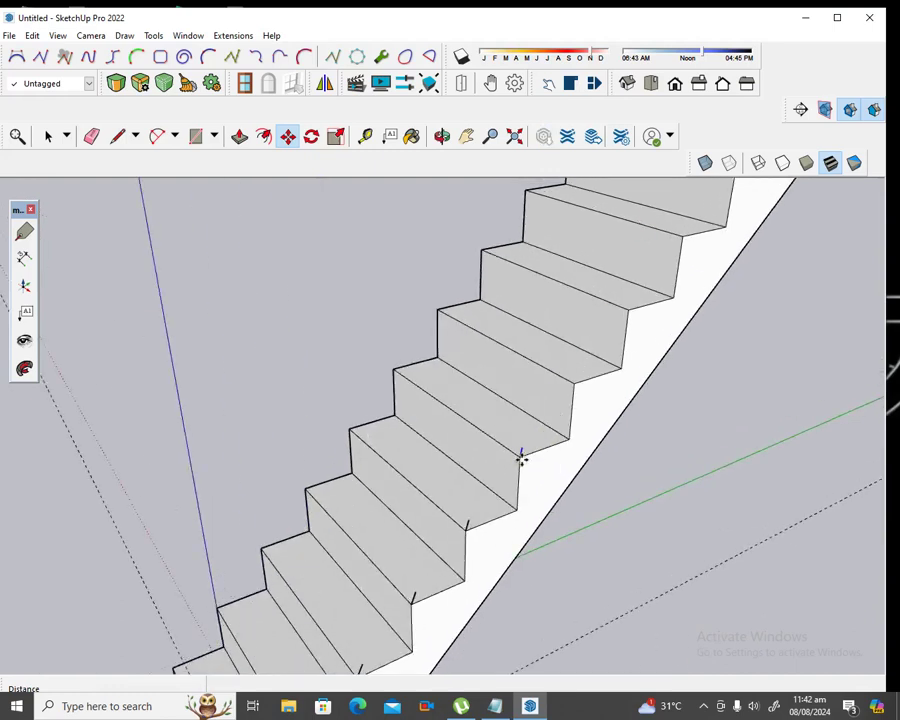
Continue copying the marker up the upper step corners to the landing edge
{"action": "left_click", "coordinate": [521, 457]}
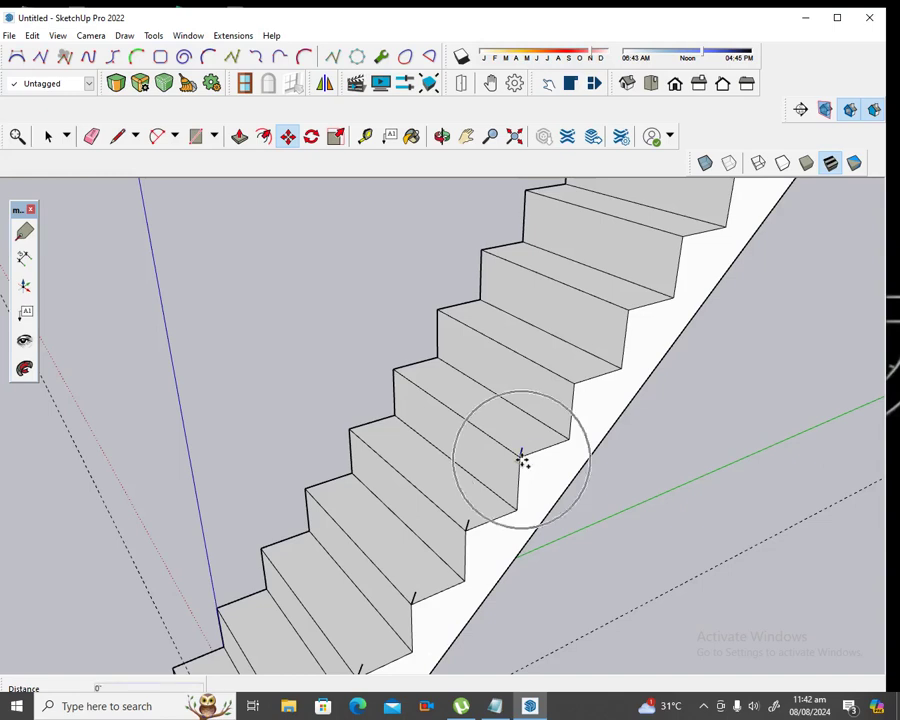
{"action": "left_click", "coordinate": [574, 381]}
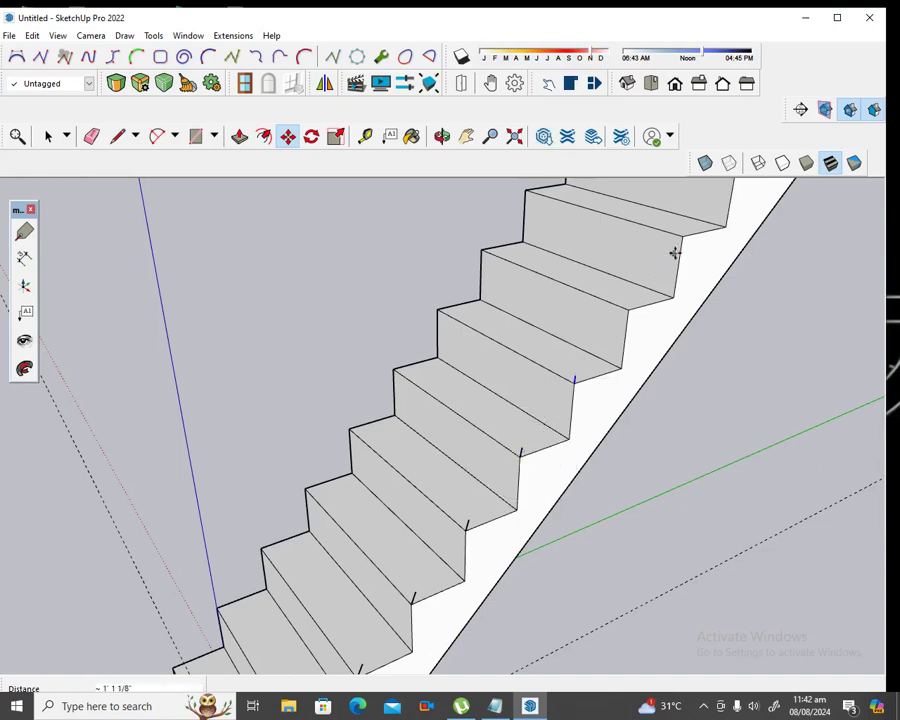
{"action": "scroll", "coordinate": [680, 248], "scroll_direction": "up", "scroll_amount": 2}
{"action": "scroll", "coordinate": [596, 338], "scroll_direction": "up", "scroll_amount": 1}
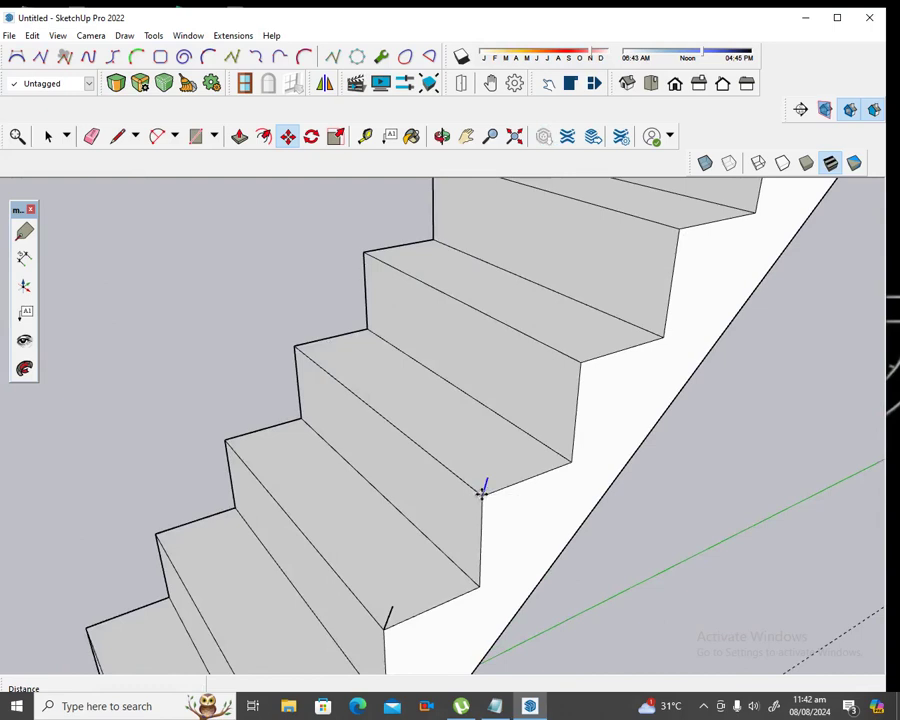
{"action": "left_click", "coordinate": [481, 491]}
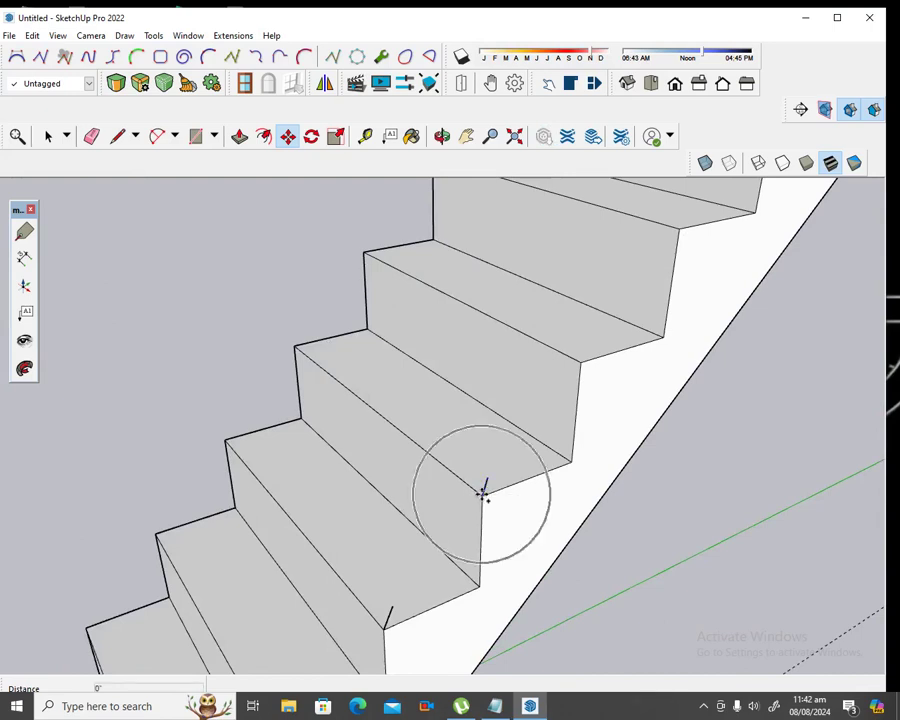
{"action": "left_click", "coordinate": [582, 356]}
{"action": "scroll", "coordinate": [600, 356], "scroll_direction": "down", "scroll_amount": 1}
{"action": "scroll", "coordinate": [600, 356], "scroll_direction": "down", "scroll_amount": 1}
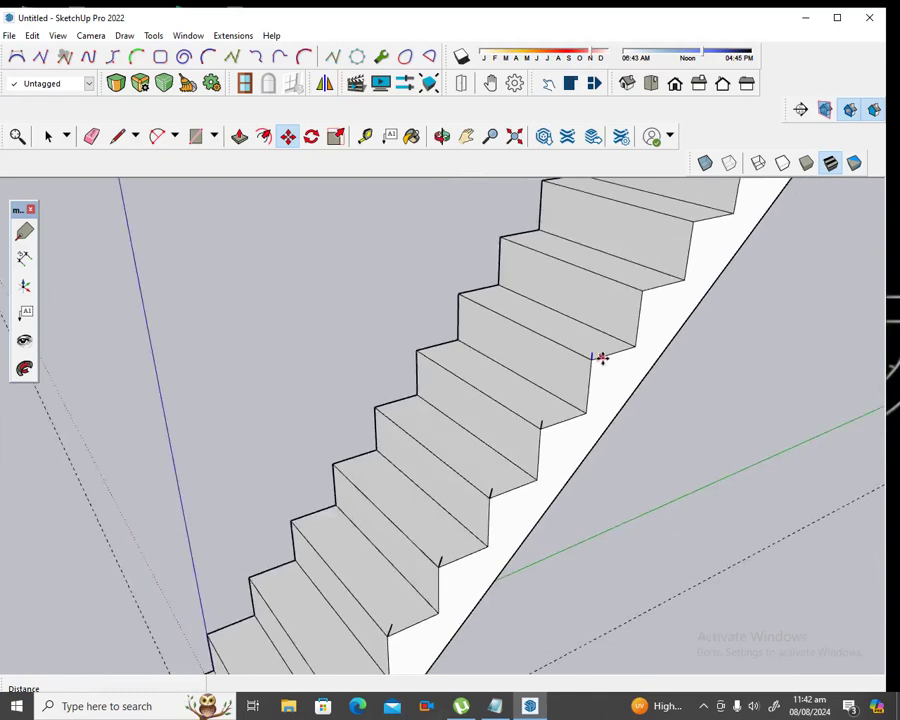
{"action": "scroll", "coordinate": [680, 240], "scroll_direction": "down", "scroll_amount": 1}
{"action": "scroll", "coordinate": [679, 215], "scroll_direction": "up", "scroll_amount": 2}
{"action": "scroll", "coordinate": [679, 215], "scroll_direction": "up", "scroll_amount": 1}
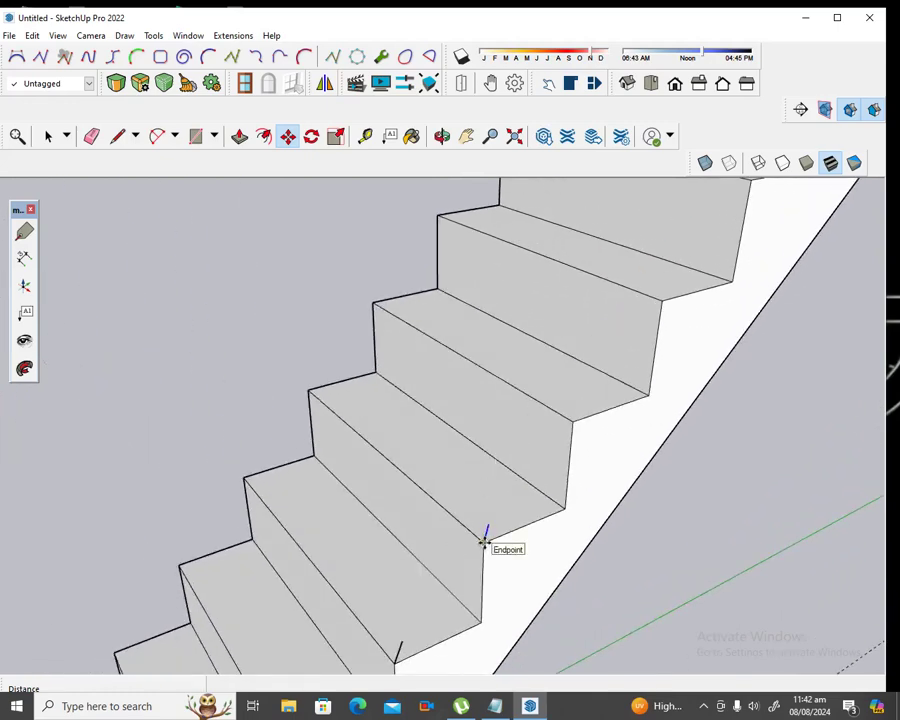
{"action": "left_click", "coordinate": [484, 540]}
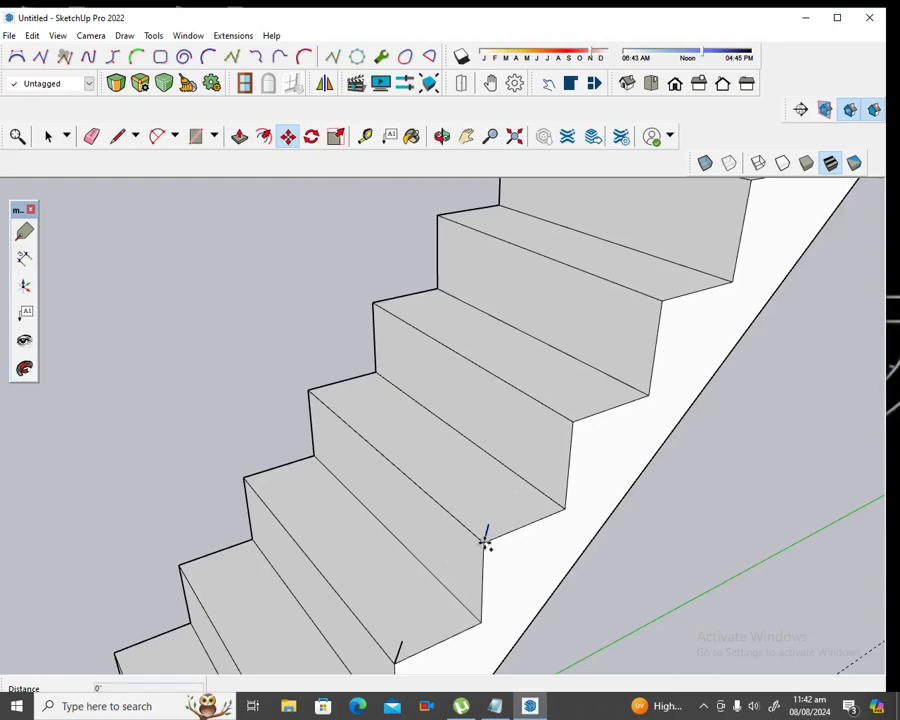
{"action": "left_click", "coordinate": [573, 418]}
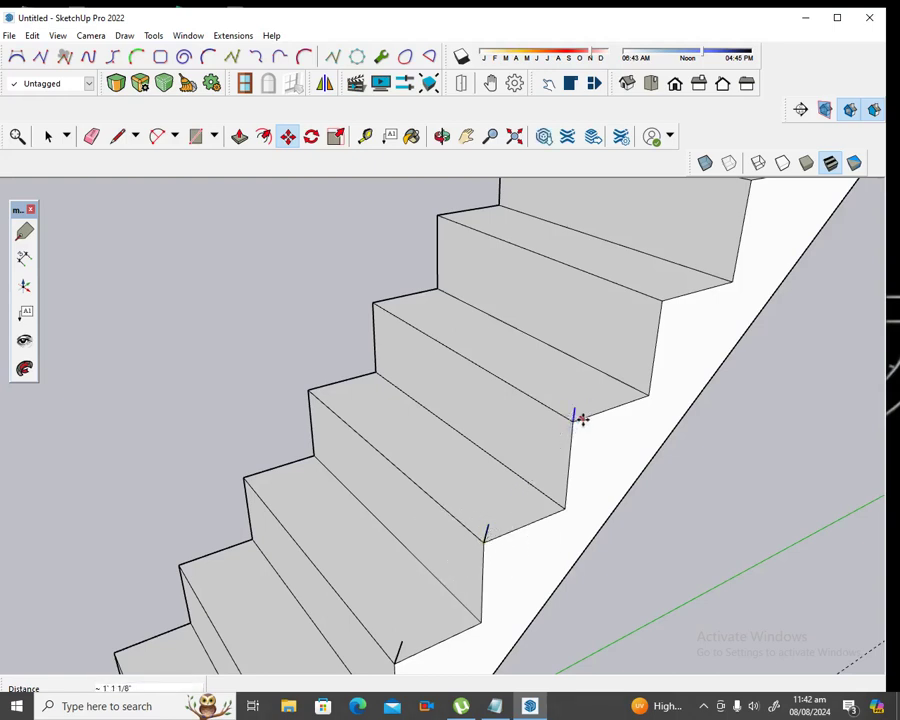
{"action": "key", "text": "Escape"}
{"action": "left_click", "coordinate": [573, 418]}
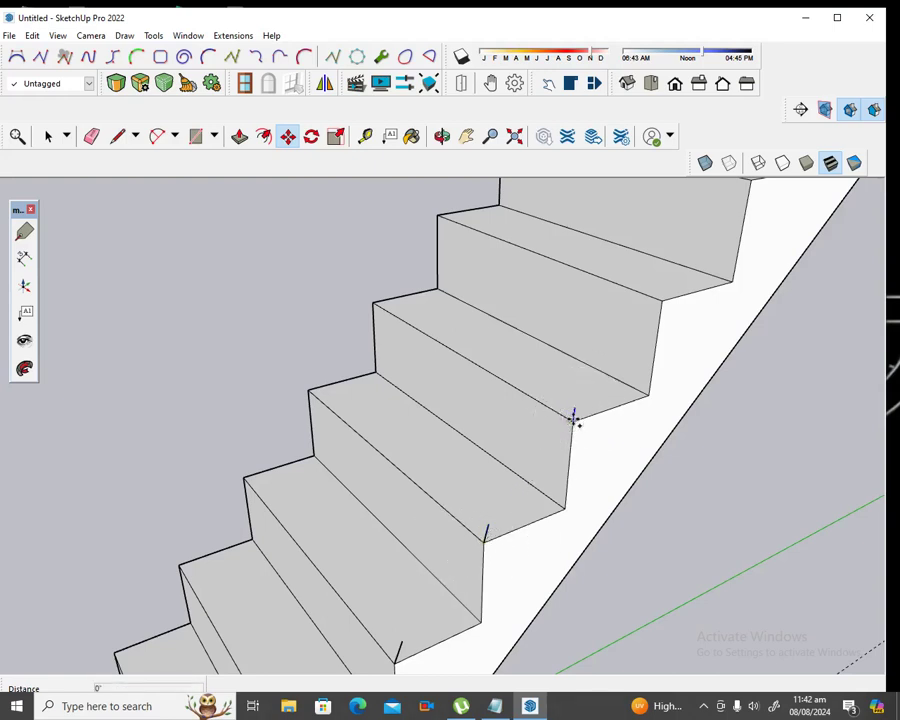
{"action": "left_click", "coordinate": [660, 296]}
{"action": "scroll", "coordinate": [603, 349], "scroll_direction": "down", "scroll_amount": 3}
{"action": "scroll", "coordinate": [562, 396], "scroll_direction": "down", "scroll_amount": 2}
{"action": "scroll", "coordinate": [562, 396], "scroll_direction": "down", "scroll_amount": 1}
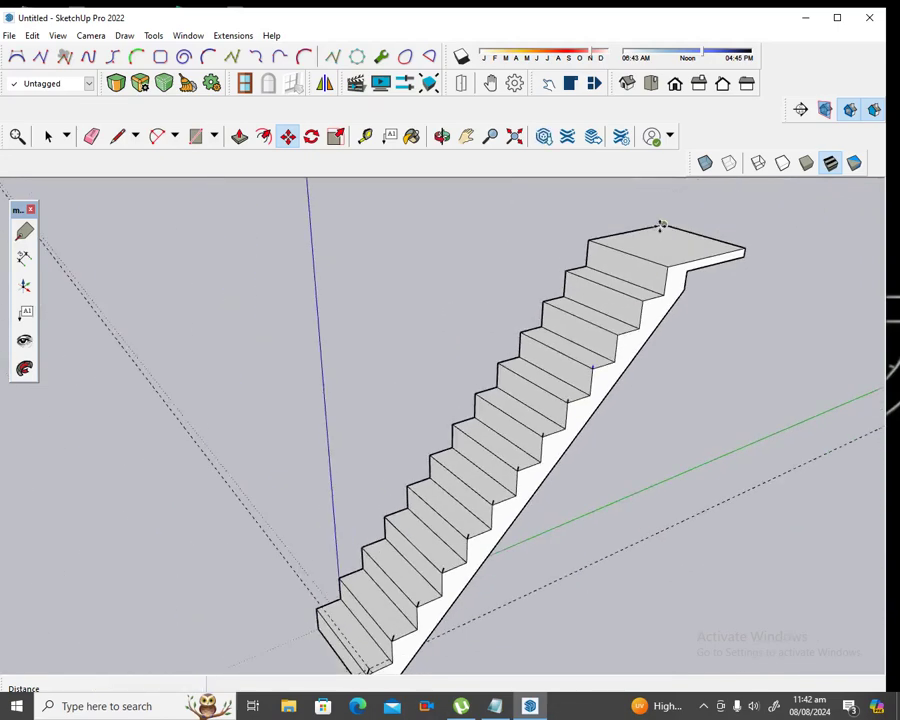
{"action": "scroll", "coordinate": [660, 243], "scroll_direction": "up", "scroll_amount": 3}
{"action": "scroll", "coordinate": [660, 243], "scroll_direction": "up", "scroll_amount": 2}
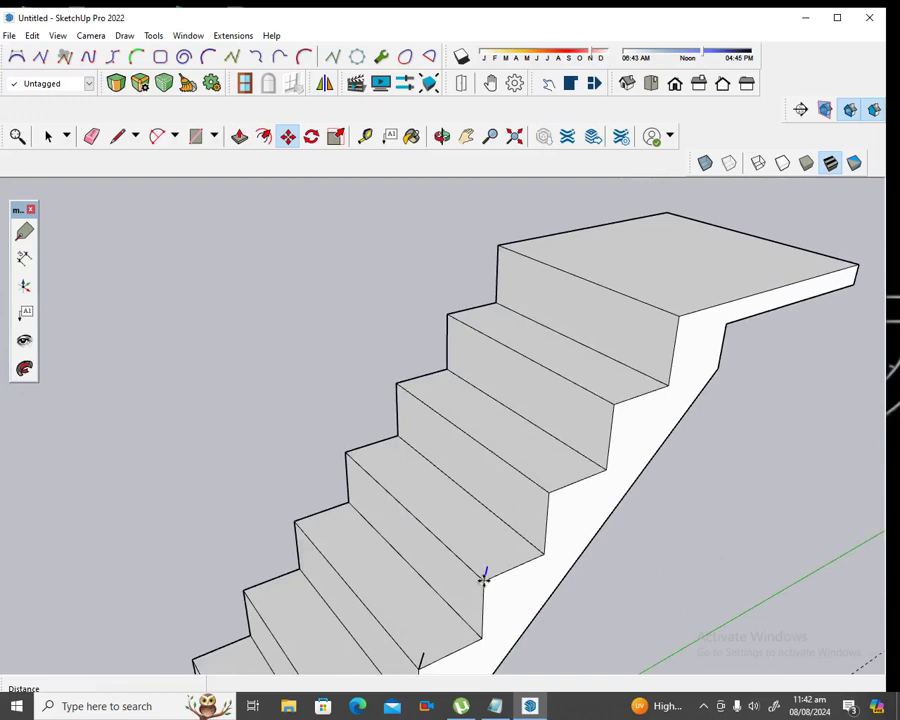
{"action": "left_click", "coordinate": [483, 578]}
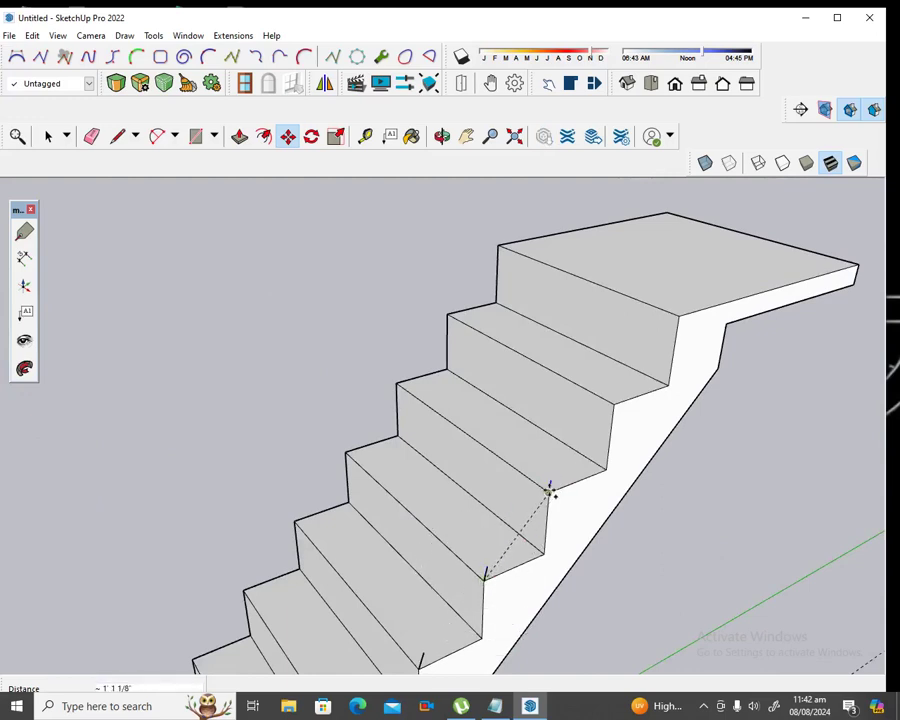
{"action": "left_click", "coordinate": [548, 490]}
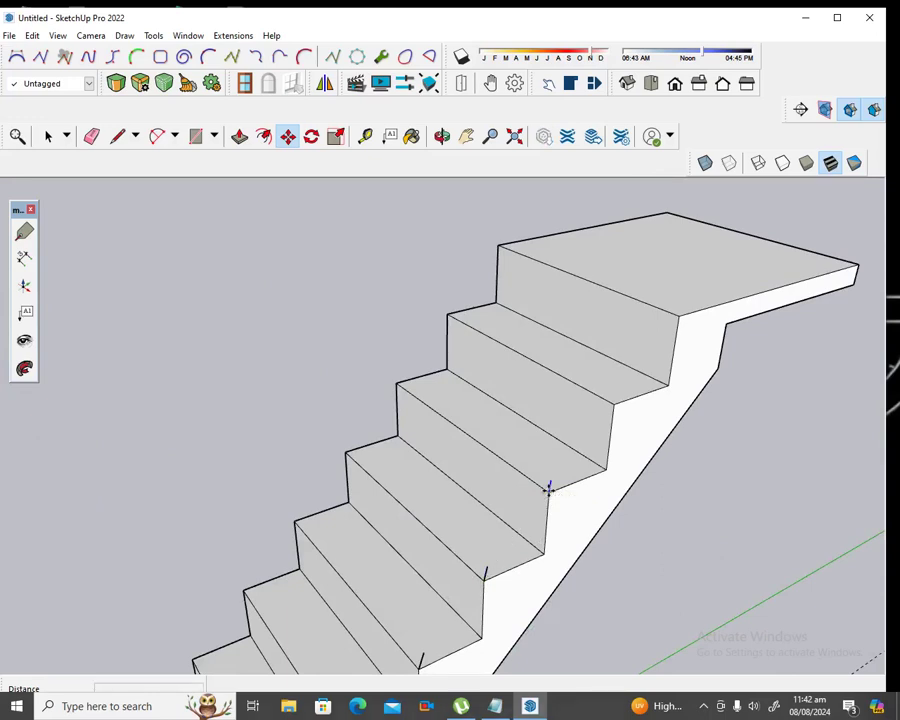
{"action": "left_click", "coordinate": [548, 490]}
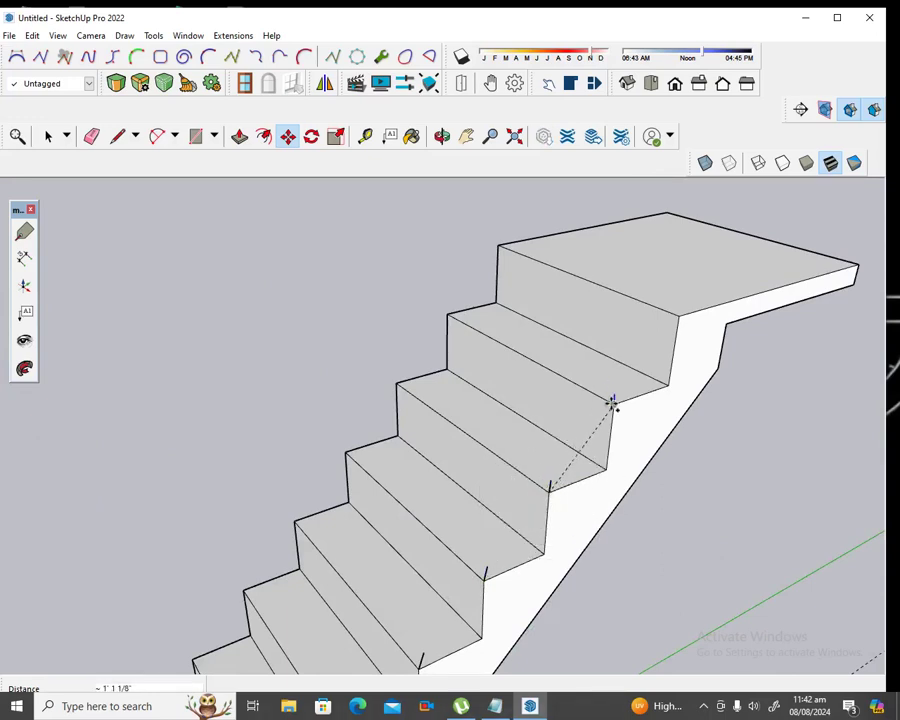
{"action": "left_click", "coordinate": [612, 401]}
{"action": "left_click", "coordinate": [613, 401]}
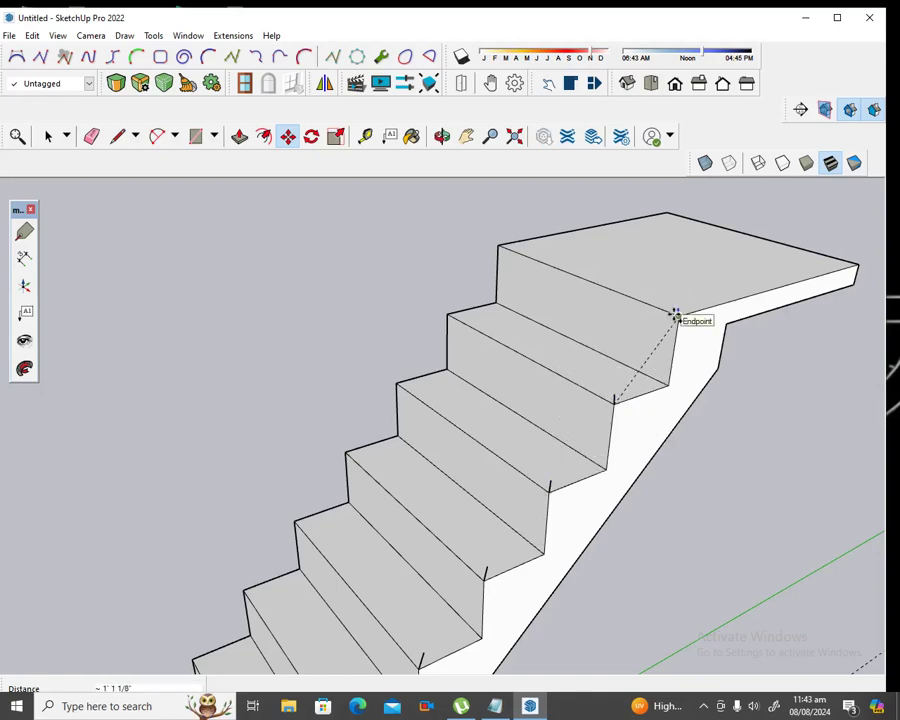
{"action": "left_click", "coordinate": [676, 314]}
{"action": "scroll", "coordinate": [632, 372], "scroll_direction": "down", "scroll_amount": 3}
{"action": "scroll", "coordinate": [660, 354], "scroll_direction": "down", "scroll_amount": 3}
{"action": "scroll", "coordinate": [665, 353], "scroll_direction": "down", "scroll_amount": 3}
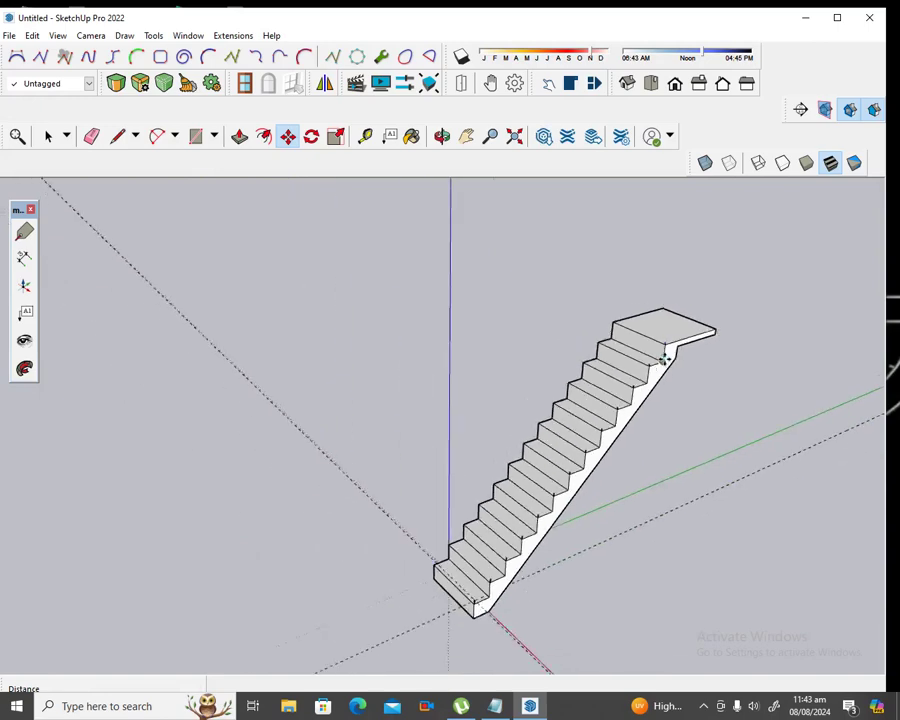
{"action": "scroll", "coordinate": [520, 442], "scroll_direction": "up", "scroll_amount": 1}
{"action": "scroll", "coordinate": [496, 542], "scroll_direction": "up", "scroll_amount": 3}
{"action": "scroll", "coordinate": [476, 583], "scroll_direction": "up", "scroll_amount": 2}
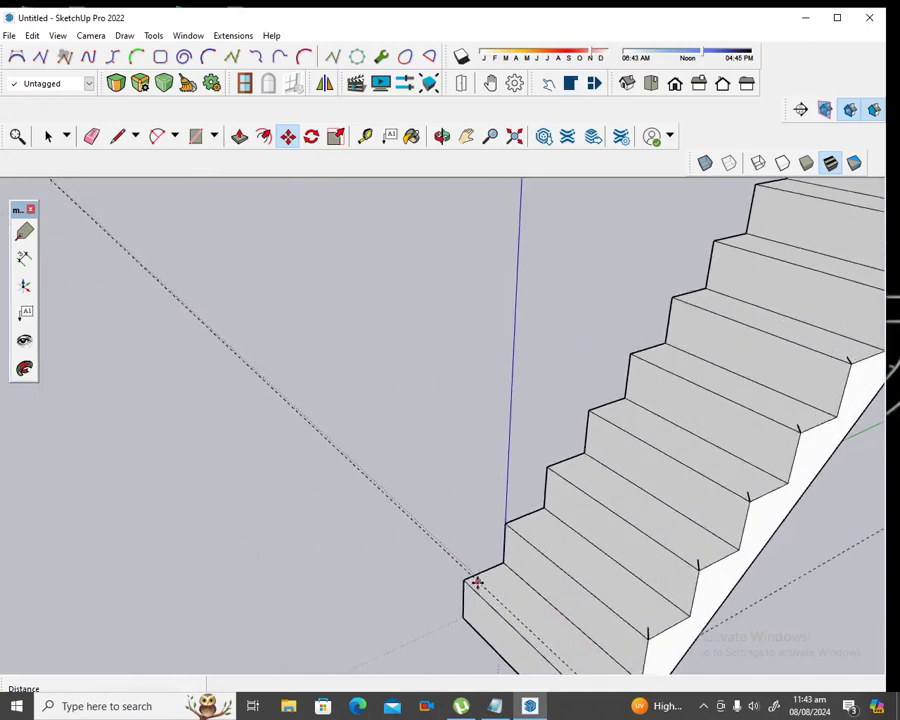
{"action": "scroll", "coordinate": [480, 585], "scroll_direction": "up", "scroll_amount": 1}
{"action": "scroll", "coordinate": [497, 540], "scroll_direction": "up", "scroll_amount": 1}
{"action": "scroll", "coordinate": [497, 540], "scroll_direction": "up", "scroll_amount": 1}
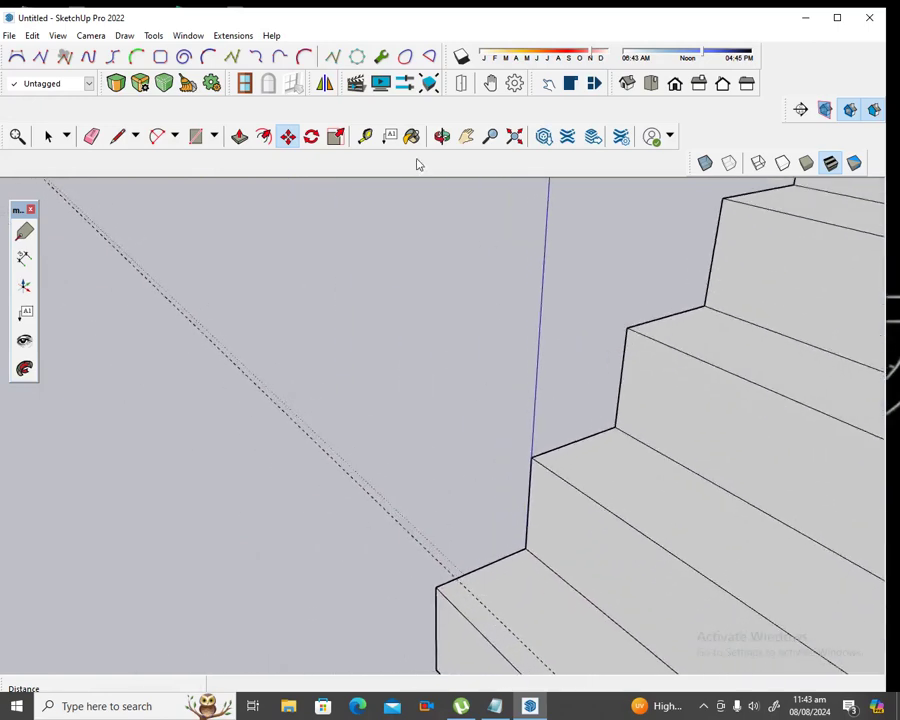
{"action": "left_click", "coordinate": [365, 135]}
{"action": "left_click", "coordinate": [472, 572]}
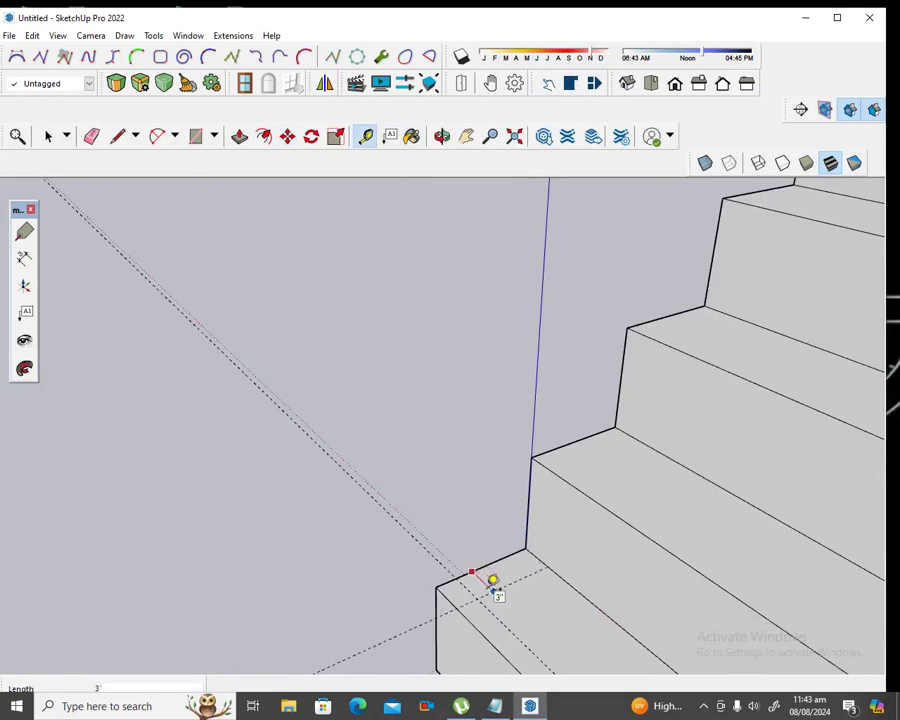
{"action": "type", "text": "2"}
{"action": "key", "text": "Return"}
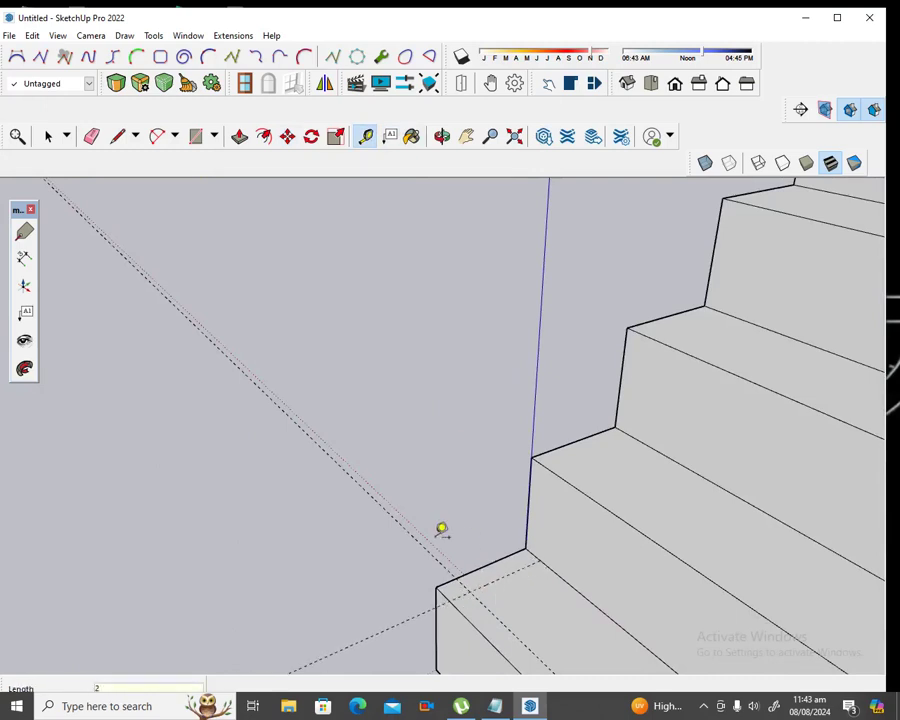
{"action": "left_click", "coordinate": [117, 136]}
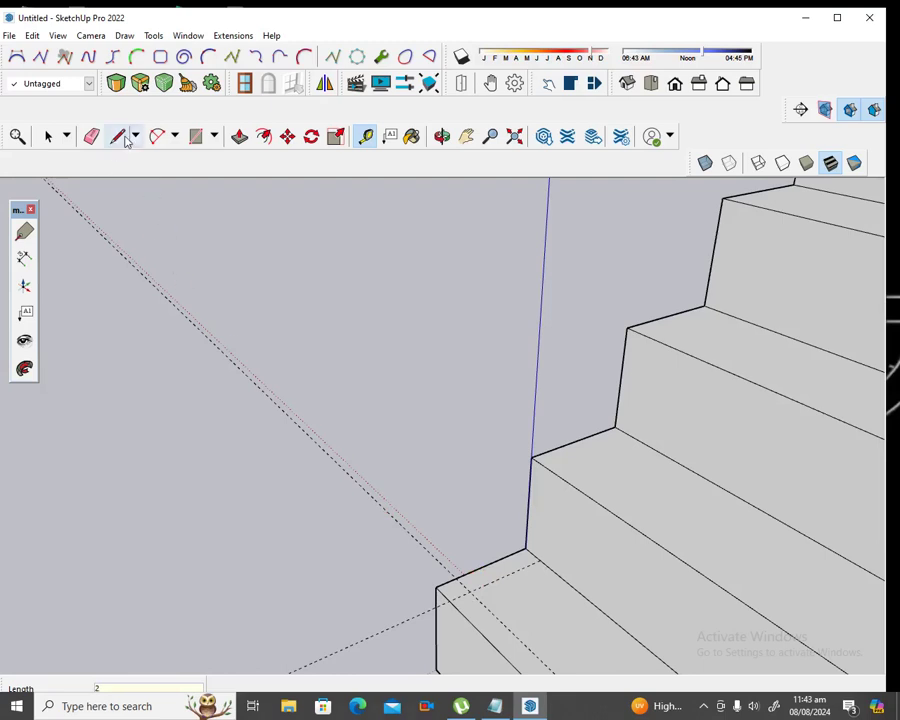
{"action": "left_click", "coordinate": [437, 587]}
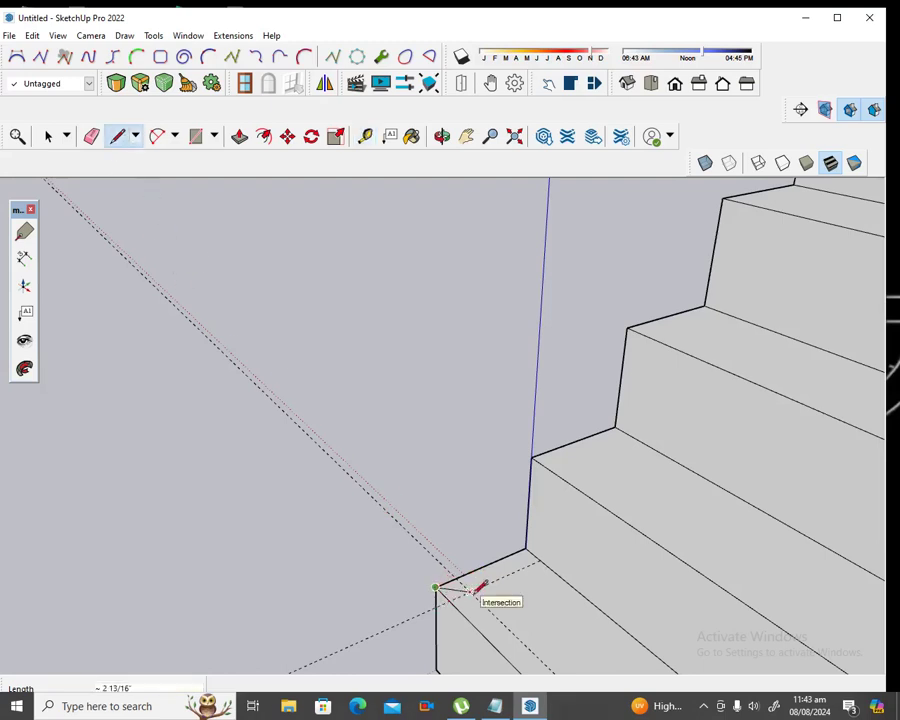
{"action": "left_click", "coordinate": [469, 591]}
{"action": "key", "text": "space"}
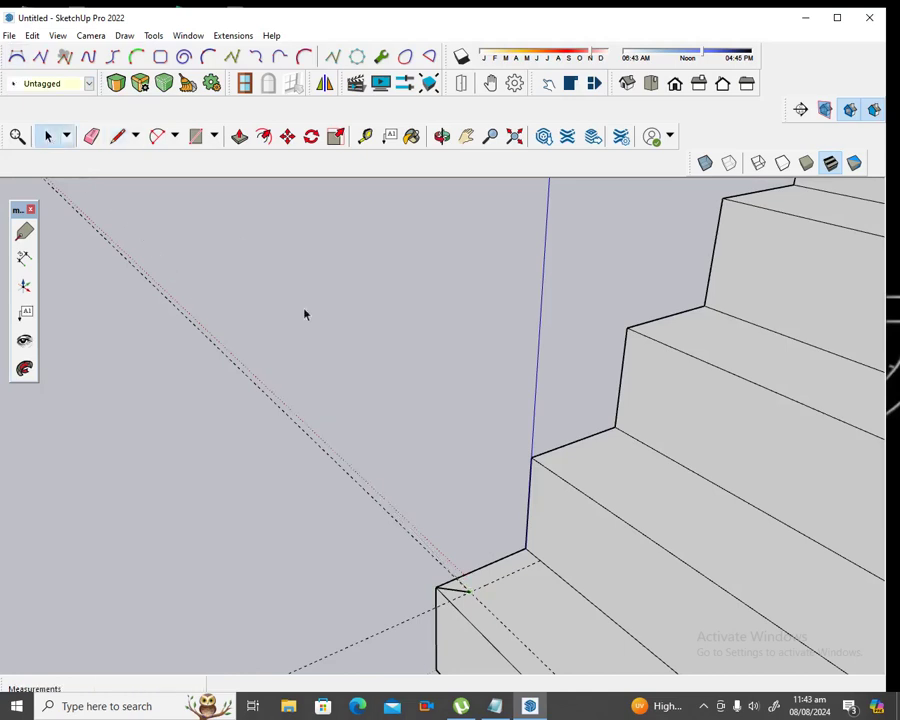
{"action": "left_click", "coordinate": [457, 592]}
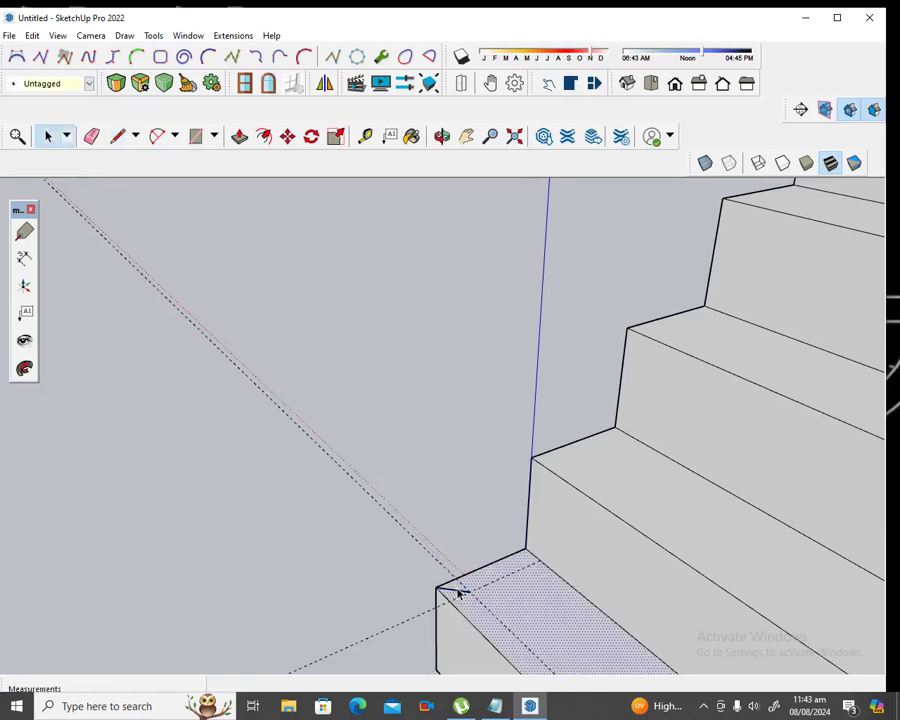
{"action": "left_click", "coordinate": [445, 501]}
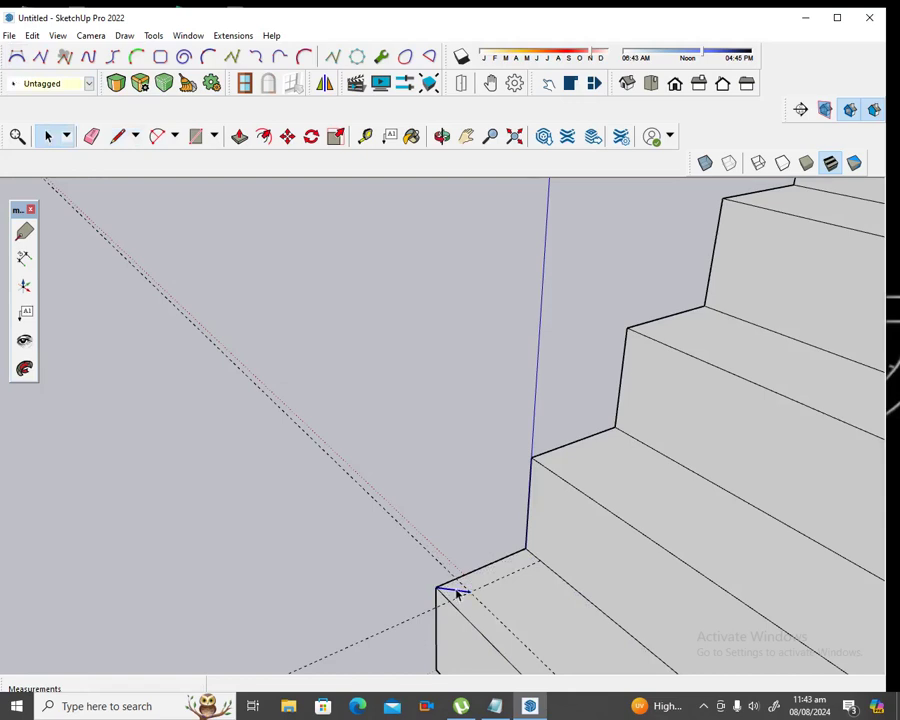
Move-copy the corner marker onto the next two step corners
{"action": "left_click", "coordinate": [287, 136]}
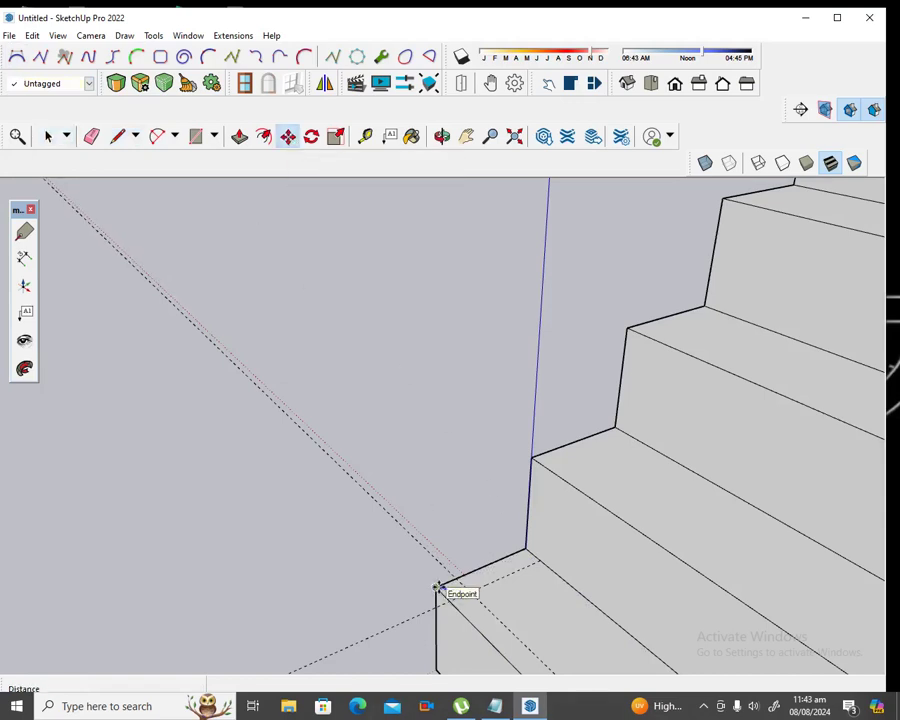
{"action": "left_click", "coordinate": [436, 587]}
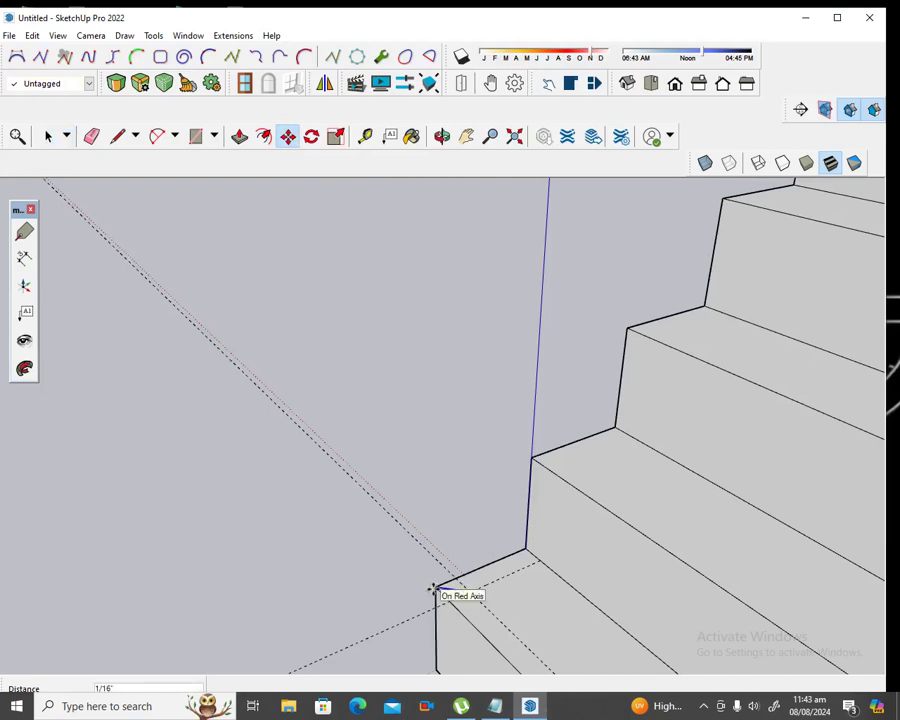
{"action": "left_click", "coordinate": [531, 458]}
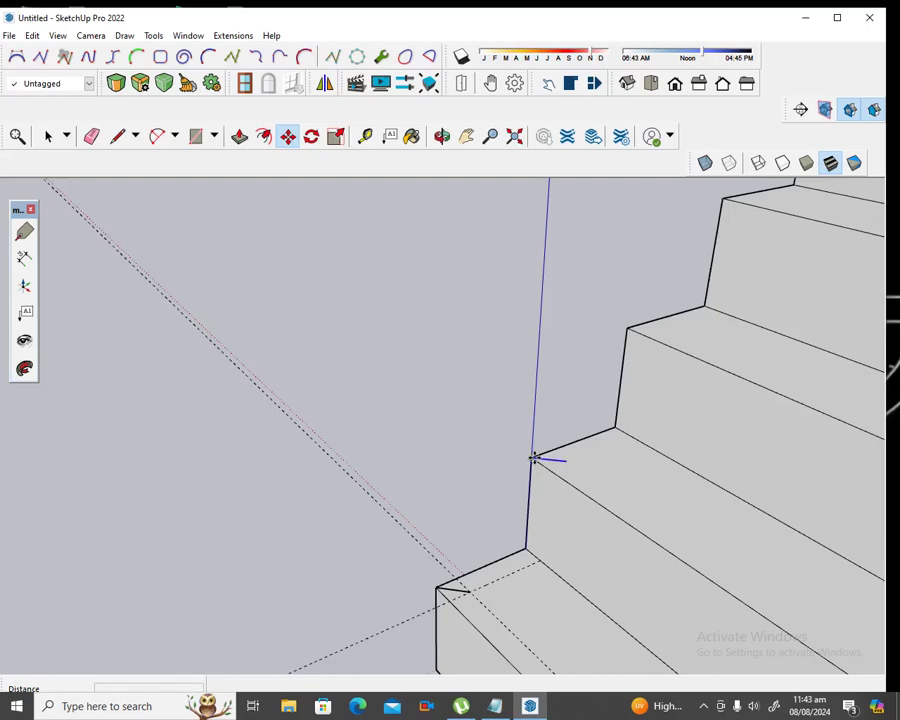
{"action": "left_click", "coordinate": [532, 457]}
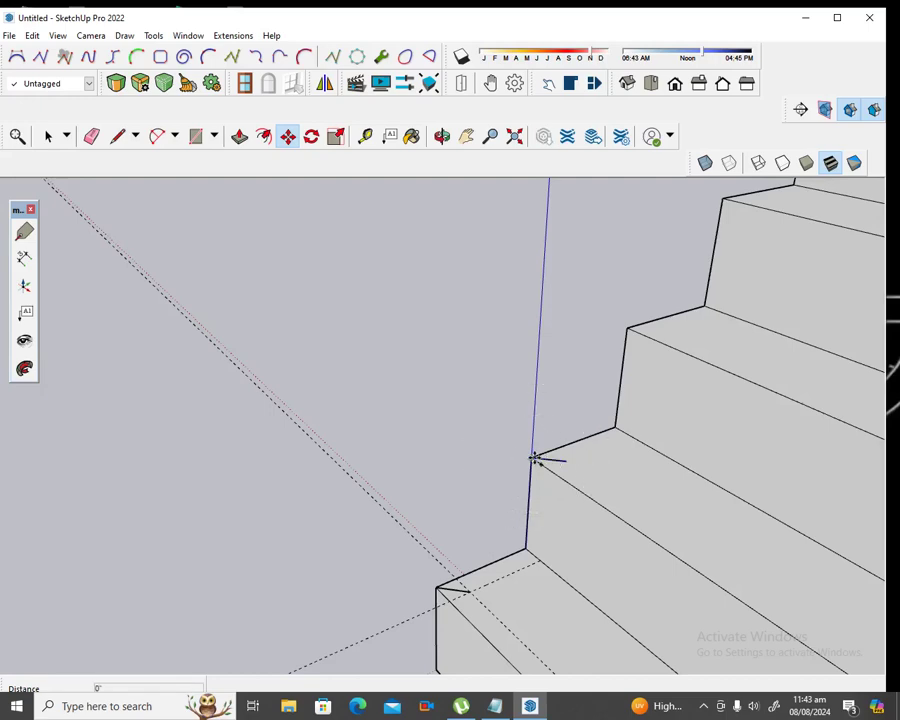
{"action": "left_click", "coordinate": [630, 326]}
{"action": "scroll", "coordinate": [630, 326], "scroll_direction": "up", "scroll_amount": 1}
{"action": "scroll", "coordinate": [630, 326], "scroll_direction": "down", "scroll_amount": 2}
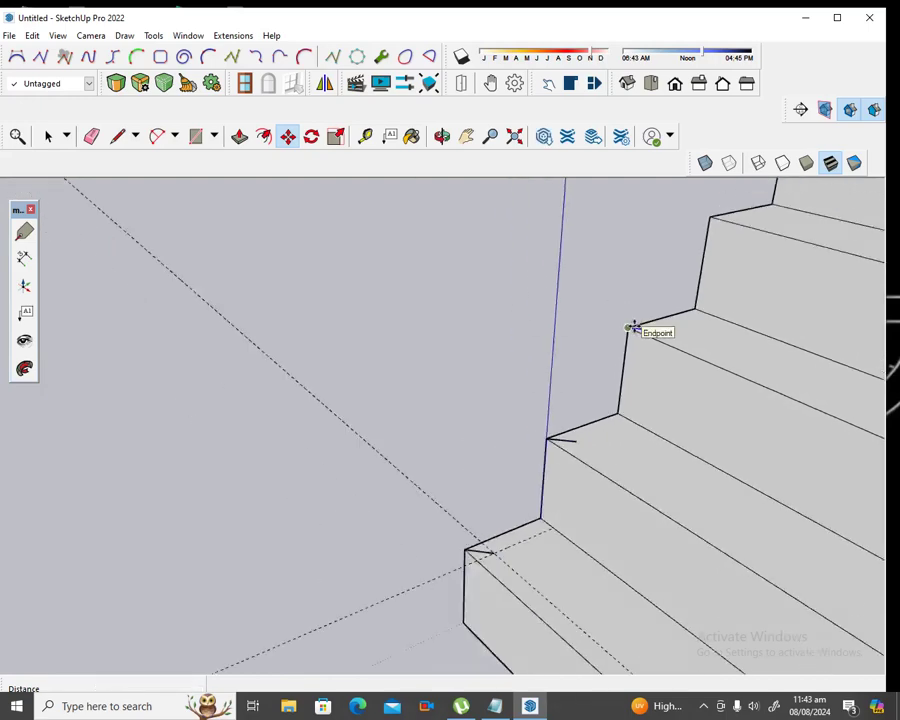
{"action": "scroll", "coordinate": [630, 326], "scroll_direction": "down", "scroll_amount": 3}
{"action": "scroll", "coordinate": [632, 326], "scroll_direction": "down", "scroll_amount": 2}
{"action": "scroll", "coordinate": [634, 325], "scroll_direction": "down", "scroll_amount": 2}
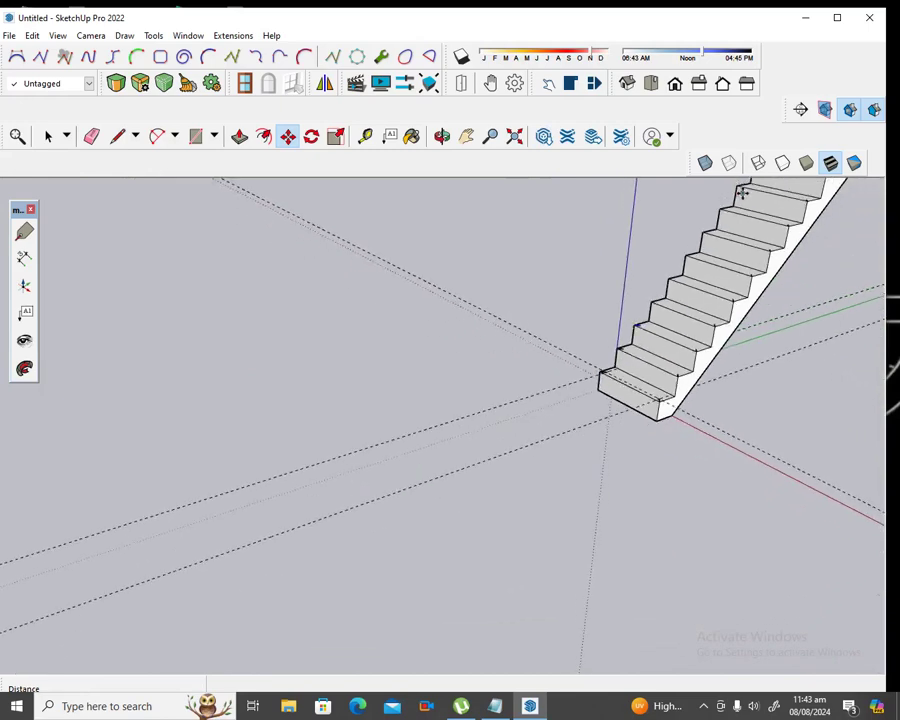
{"action": "scroll", "coordinate": [742, 195], "scroll_direction": "up", "scroll_amount": 3}
{"action": "scroll", "coordinate": [740, 208], "scroll_direction": "up", "scroll_amount": 3}
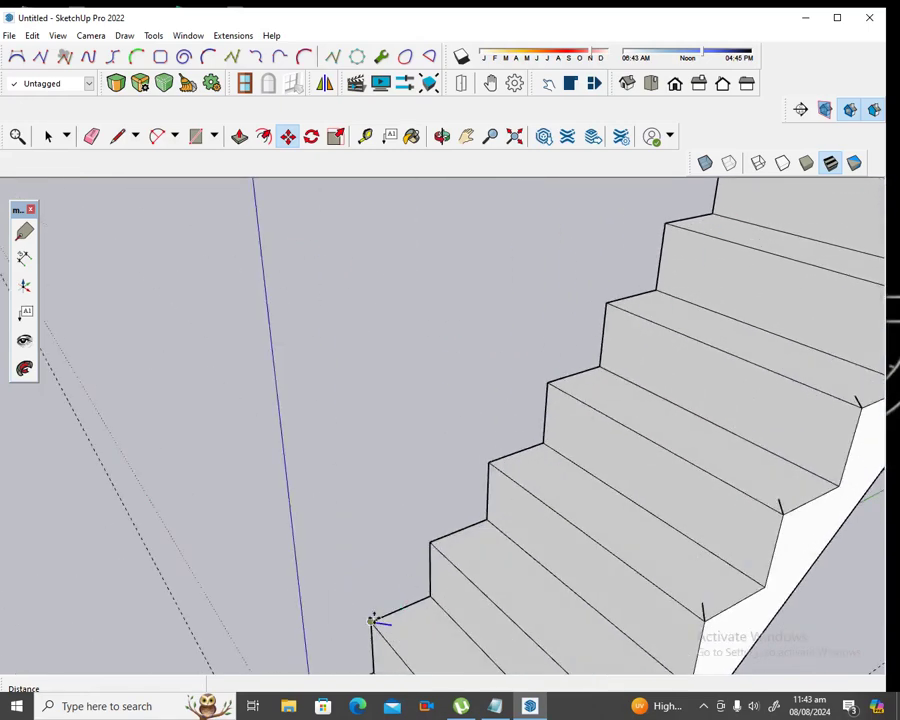
Copy the marker from the bottom step up five successive step corners to the top step
{"action": "left_click", "coordinate": [372, 622]}
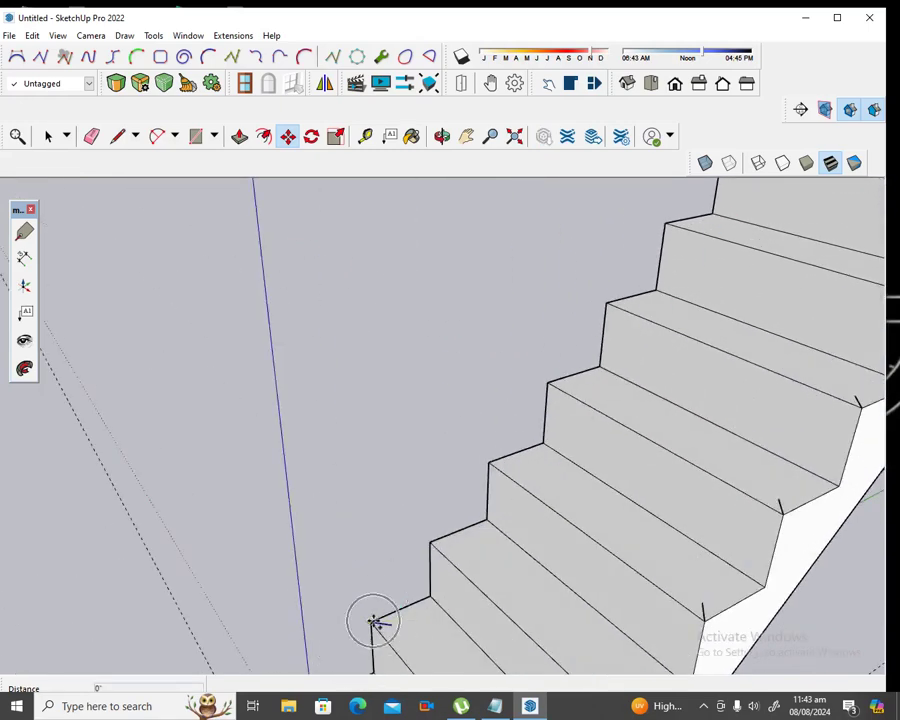
{"action": "left_click", "coordinate": [432, 543]}
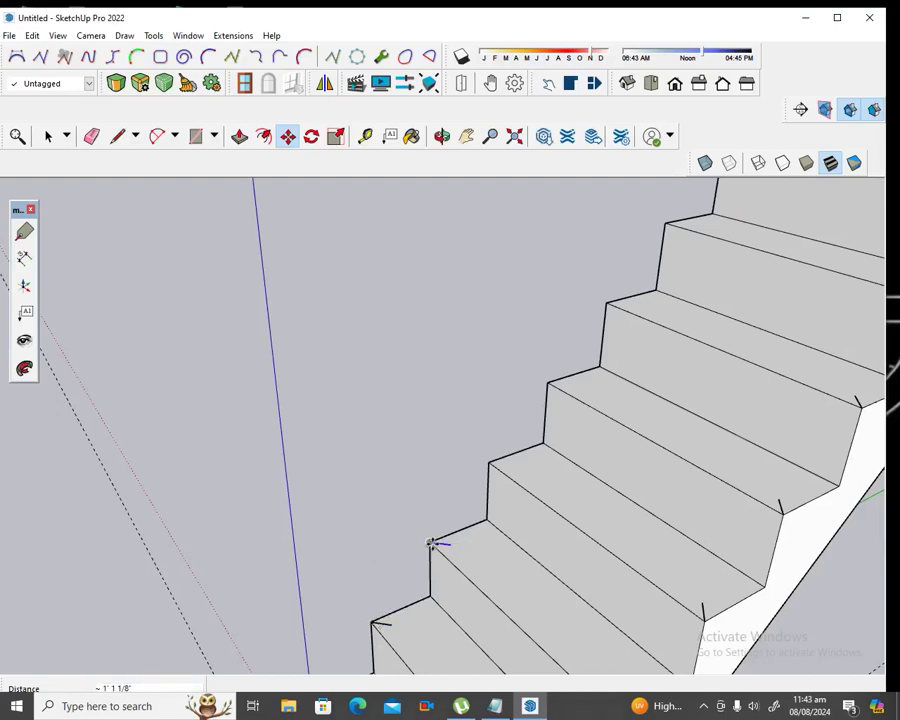
{"action": "left_click", "coordinate": [430, 543]}
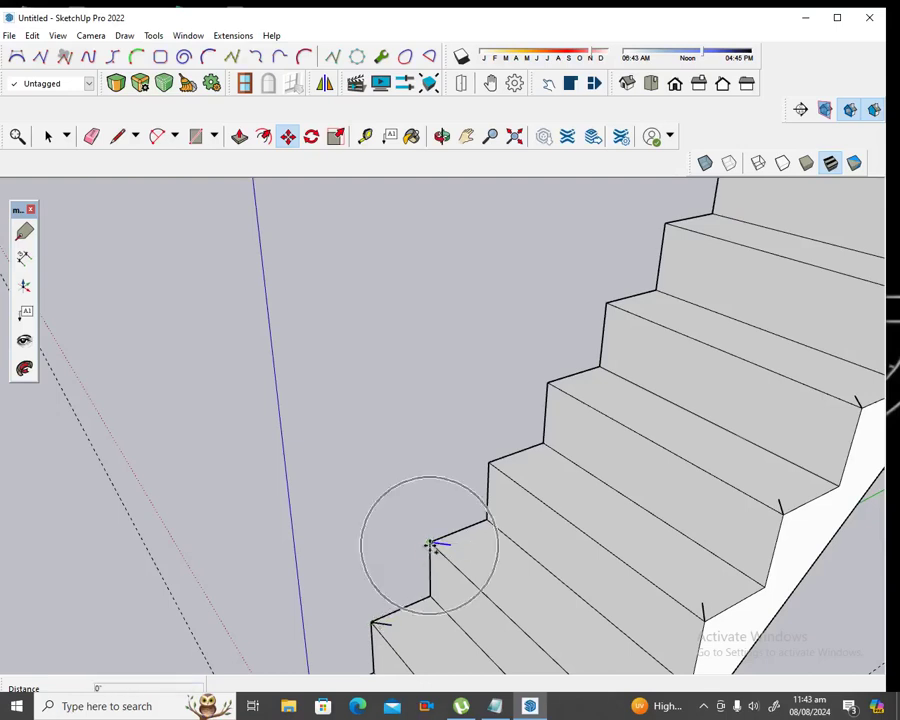
{"action": "left_click", "coordinate": [490, 463]}
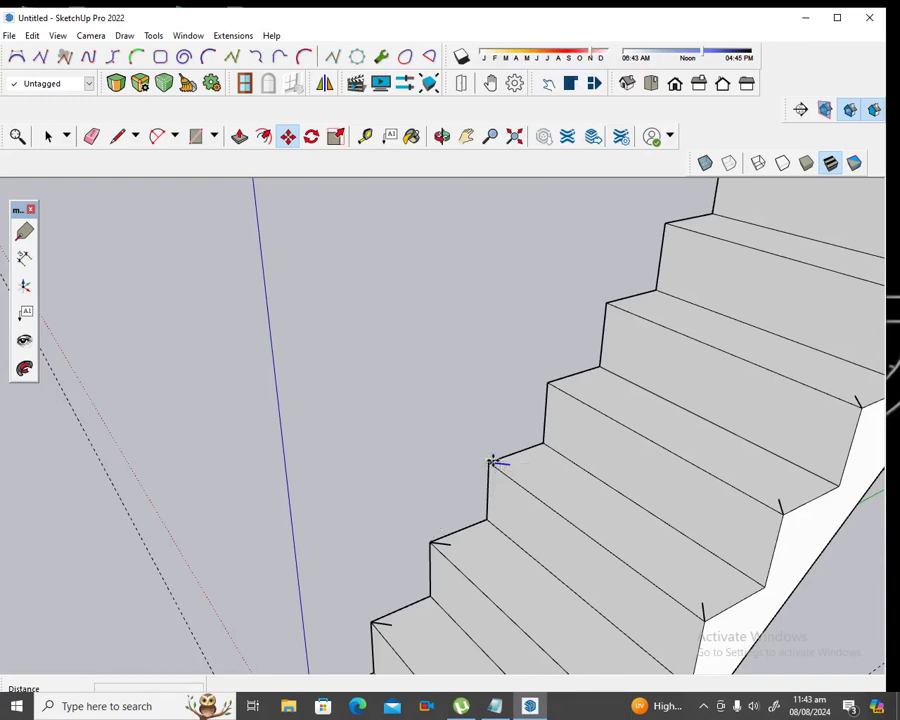
{"action": "left_click", "coordinate": [491, 462]}
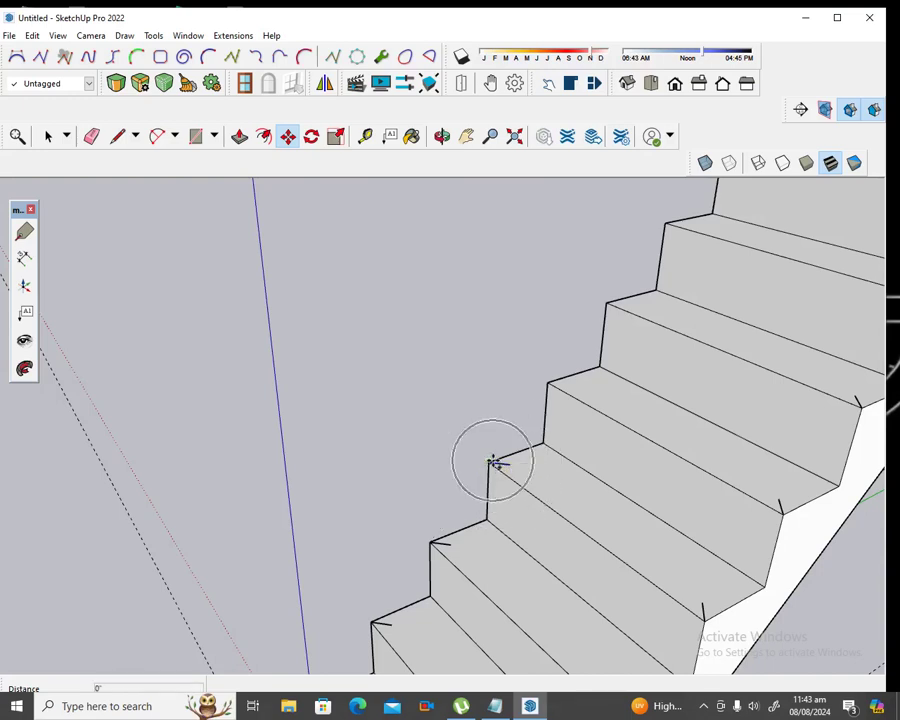
{"action": "left_click", "coordinate": [549, 384]}
{"action": "left_click", "coordinate": [549, 384]}
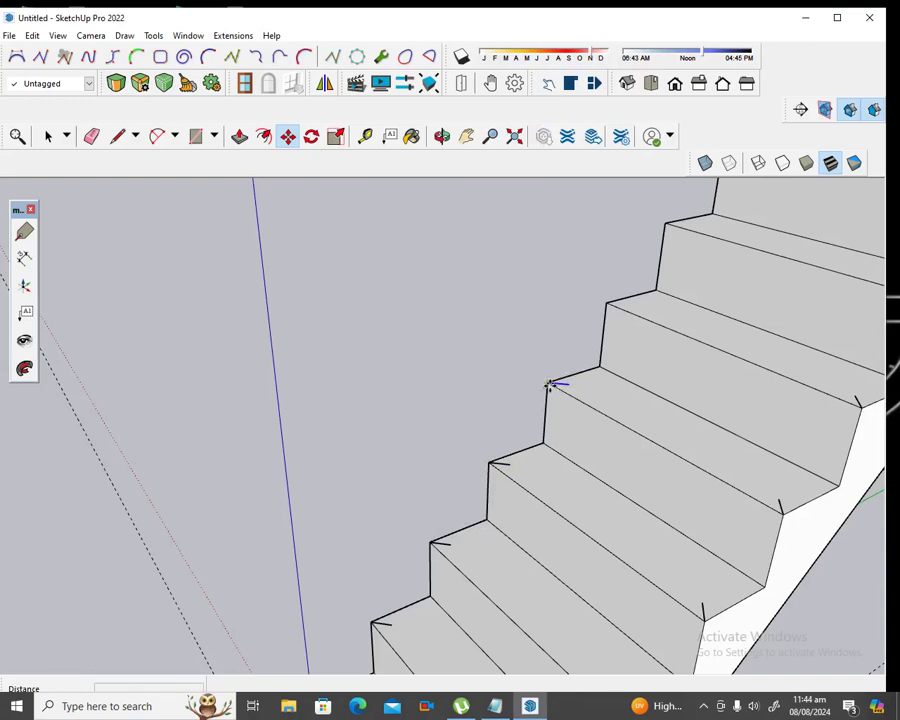
{"action": "left_click", "coordinate": [549, 384]}
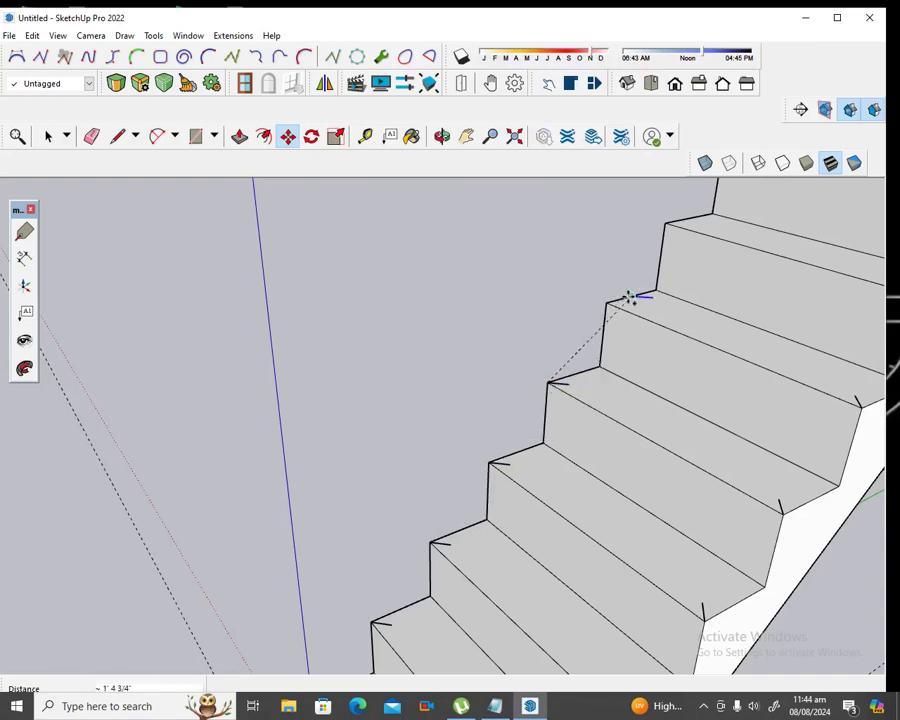
{"action": "left_click", "coordinate": [610, 300]}
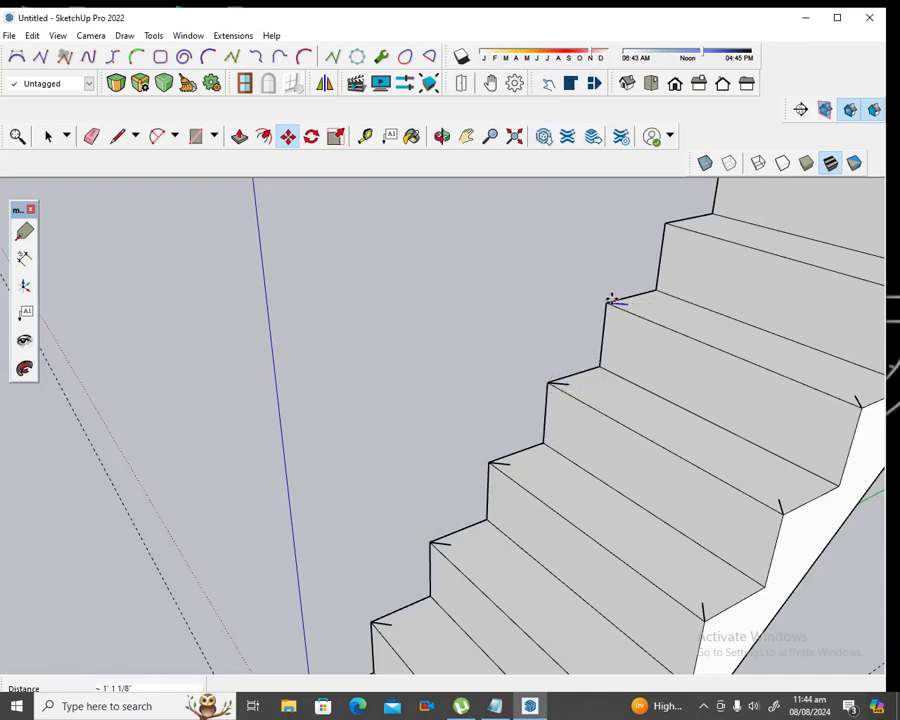
{"action": "left_click", "coordinate": [608, 298]}
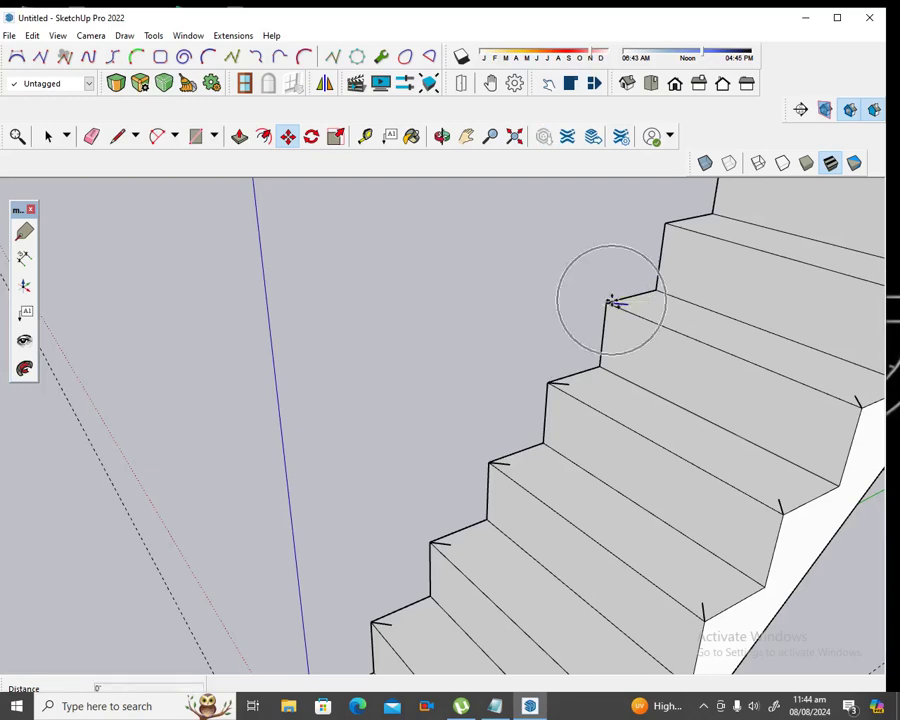
{"action": "left_click", "coordinate": [666, 224]}
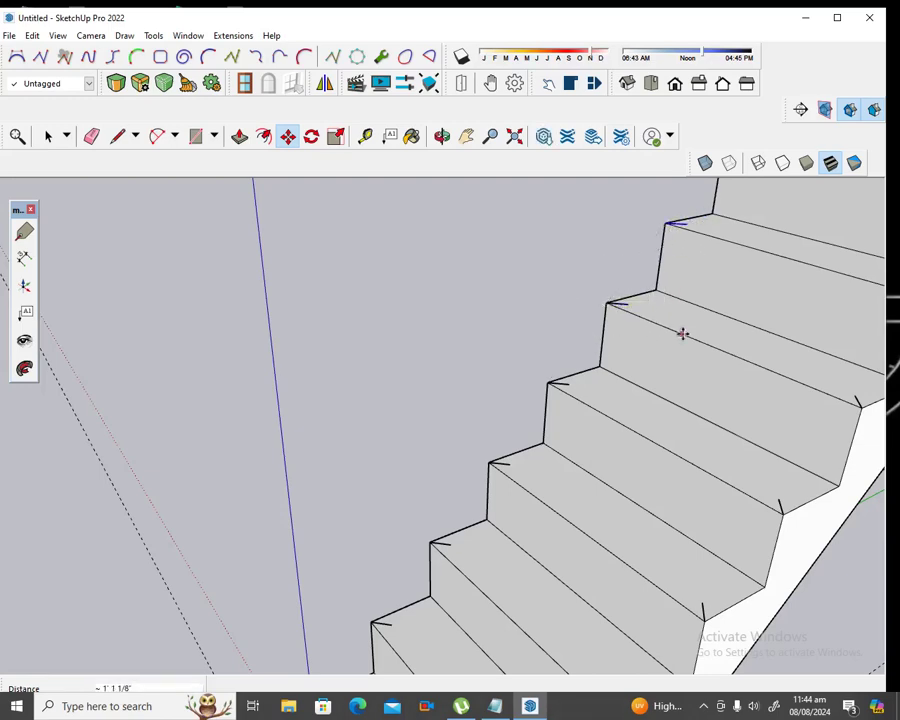
{"action": "scroll", "coordinate": [680, 330], "scroll_direction": "down", "scroll_amount": 3}
{"action": "scroll", "coordinate": [684, 340], "scroll_direction": "down", "scroll_amount": 2}
{"action": "scroll", "coordinate": [686, 342], "scroll_direction": "down", "scroll_amount": 2}
{"action": "scroll", "coordinate": [743, 227], "scroll_direction": "up", "scroll_amount": 2}
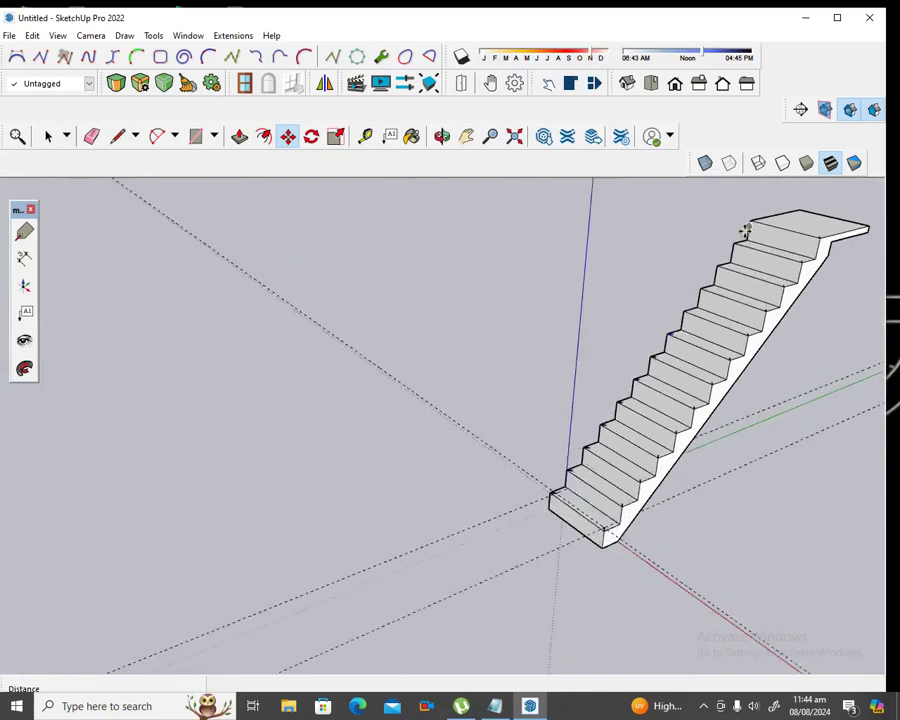
{"action": "scroll", "coordinate": [745, 236], "scroll_direction": "up", "scroll_amount": 2}
{"action": "scroll", "coordinate": [747, 255], "scroll_direction": "up", "scroll_amount": 2}
{"action": "scroll", "coordinate": [747, 260], "scroll_direction": "up", "scroll_amount": 2}
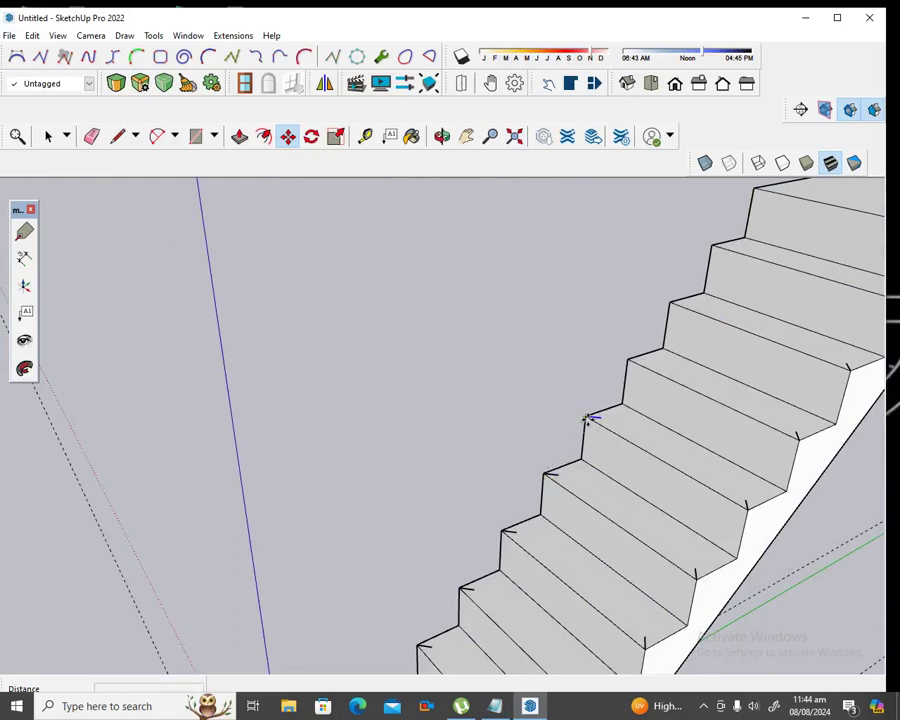
{"action": "left_click", "coordinate": [588, 419]}
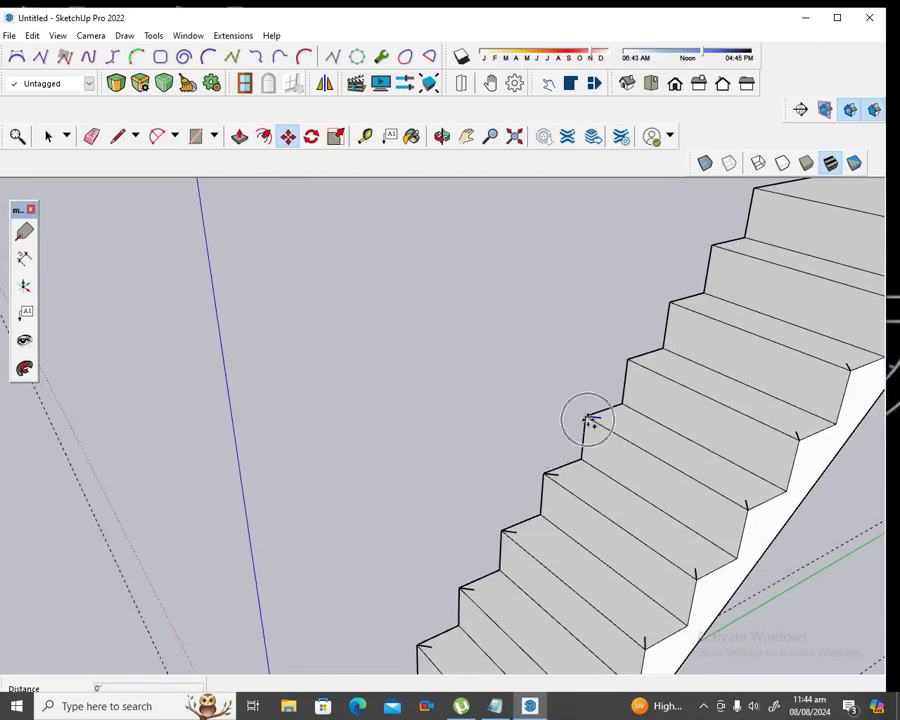
{"action": "left_click", "coordinate": [628, 360]}
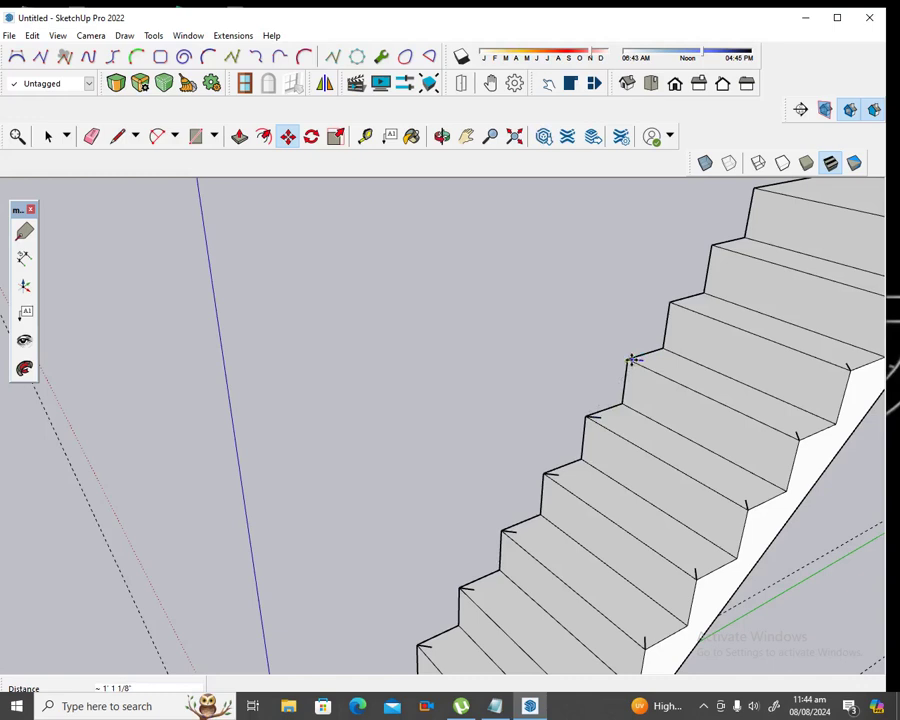
{"action": "left_click", "coordinate": [630, 360]}
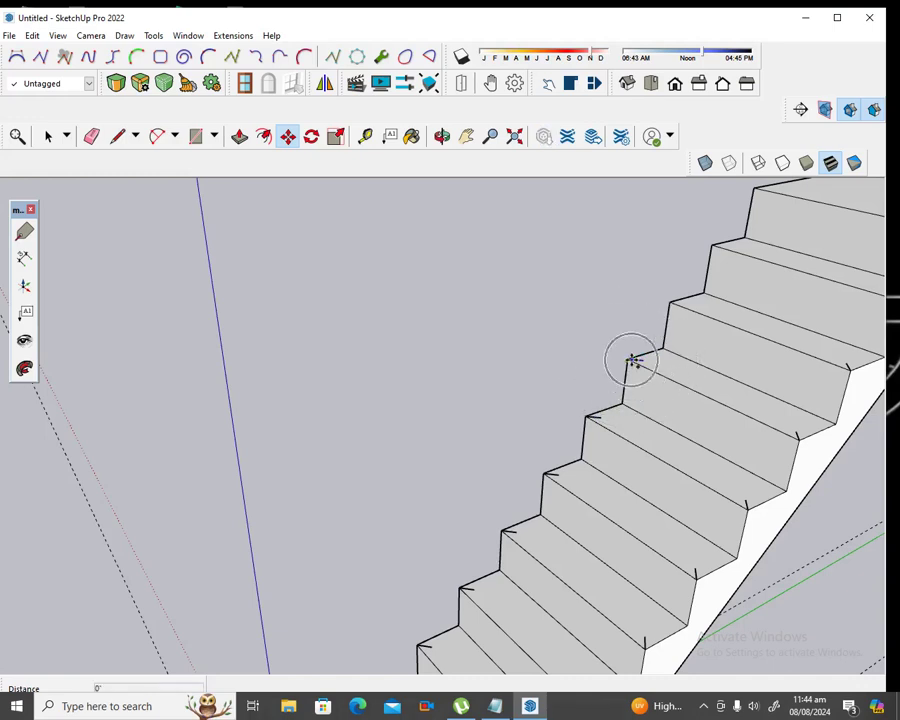
{"action": "left_click", "coordinate": [673, 302]}
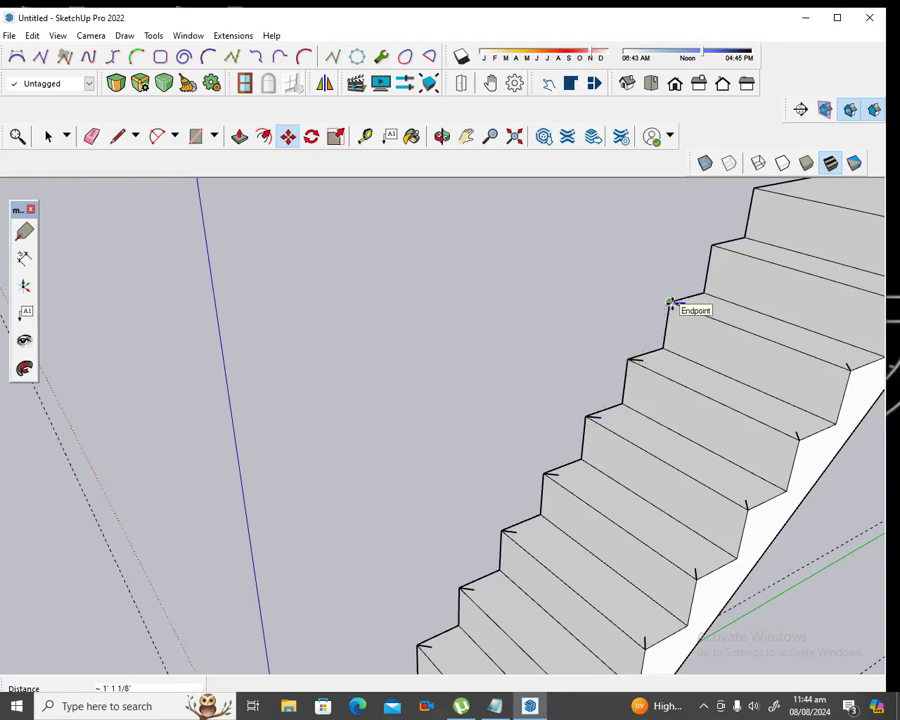
{"action": "left_click", "coordinate": [672, 303]}
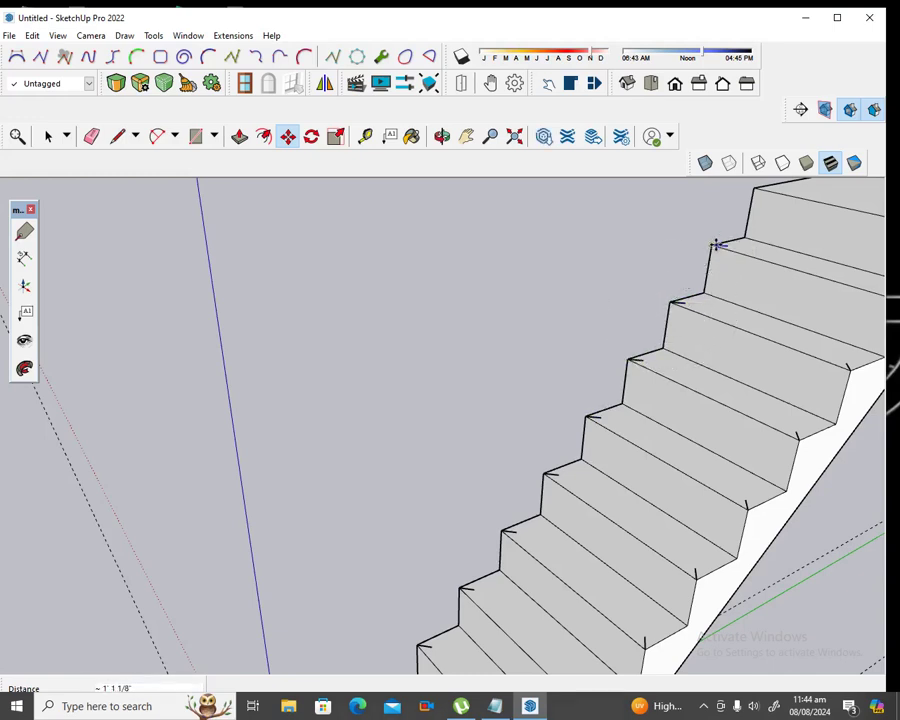
{"action": "left_click", "coordinate": [716, 245]}
{"action": "scroll", "coordinate": [756, 290], "scroll_direction": "down", "scroll_amount": 2}
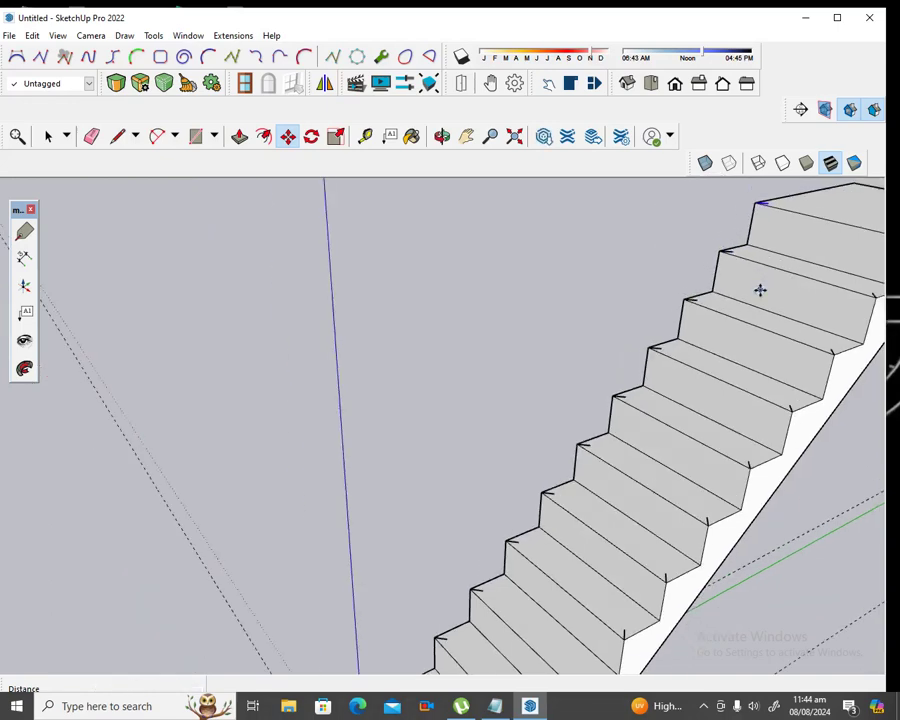
{"action": "scroll", "coordinate": [760, 290], "scroll_direction": "down", "scroll_amount": 3}
{"action": "scroll", "coordinate": [760, 290], "scroll_direction": "down", "scroll_amount": 3}
{"action": "scroll", "coordinate": [766, 296], "scroll_direction": "down", "scroll_amount": 1}
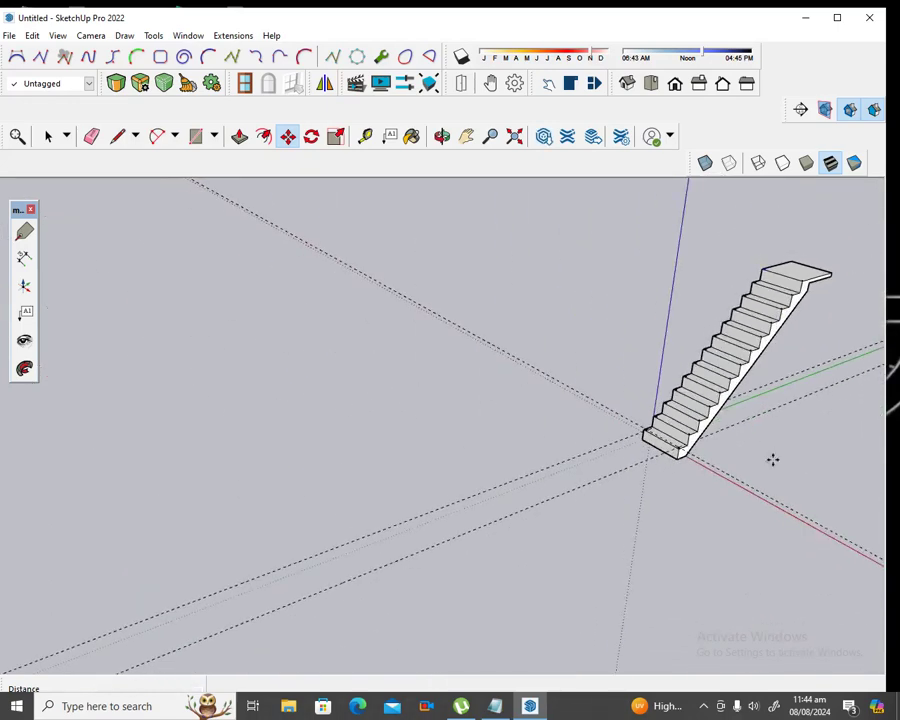
{"action": "scroll", "coordinate": [814, 237], "scroll_direction": "up", "scroll_amount": 2}
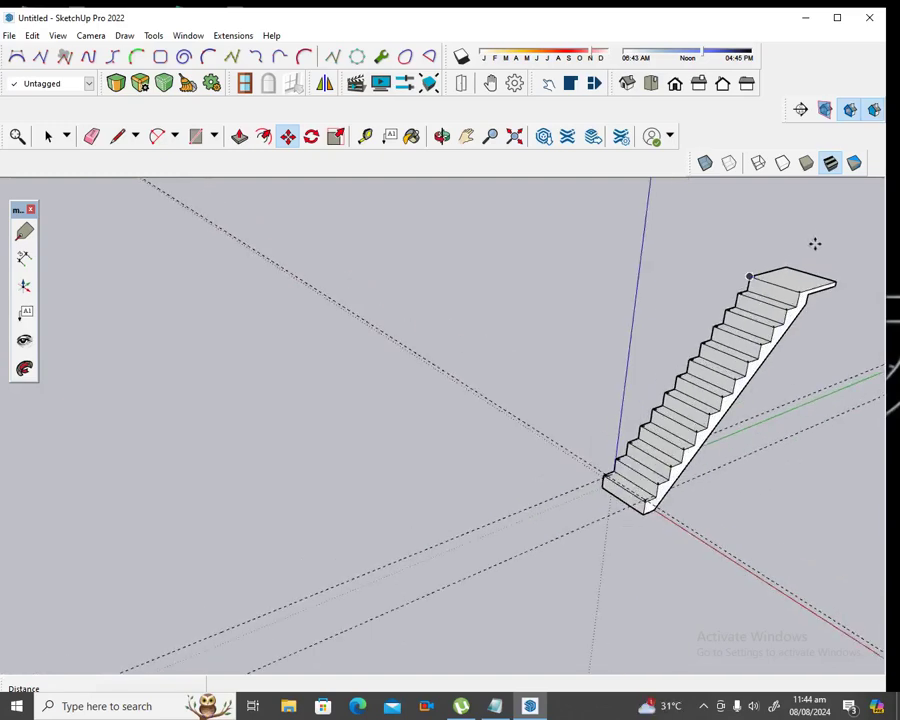
{"action": "scroll", "coordinate": [815, 250], "scroll_direction": "up", "scroll_amount": 1}
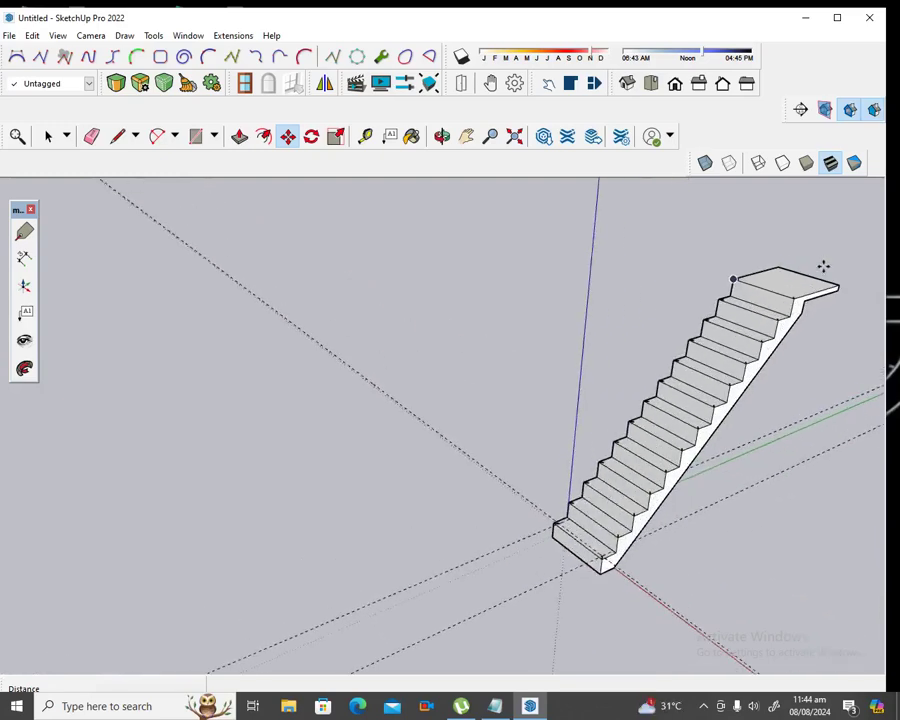
{"action": "scroll", "coordinate": [818, 264], "scroll_direction": "up", "scroll_amount": 1}
{"action": "scroll", "coordinate": [824, 268], "scroll_direction": "up", "scroll_amount": 2}
{"action": "scroll", "coordinate": [826, 270], "scroll_direction": "up", "scroll_amount": 2}
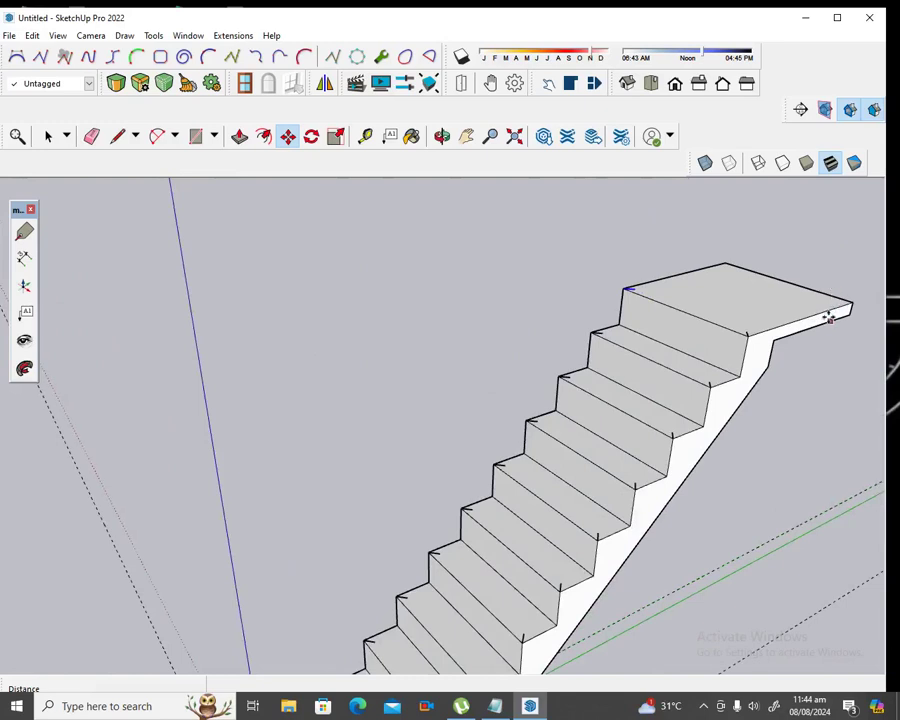
{"action": "left_click", "coordinate": [52, 138]}
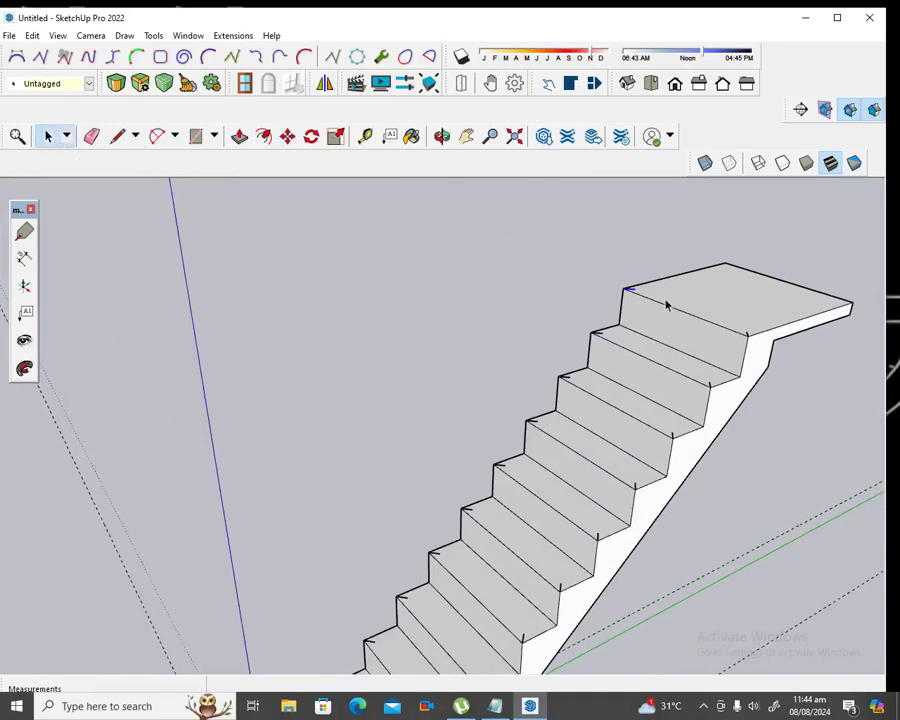
{"action": "scroll", "coordinate": [785, 308], "scroll_direction": "up", "scroll_amount": 2}
{"action": "scroll", "coordinate": [785, 308], "scroll_direction": "up", "scroll_amount": 1}
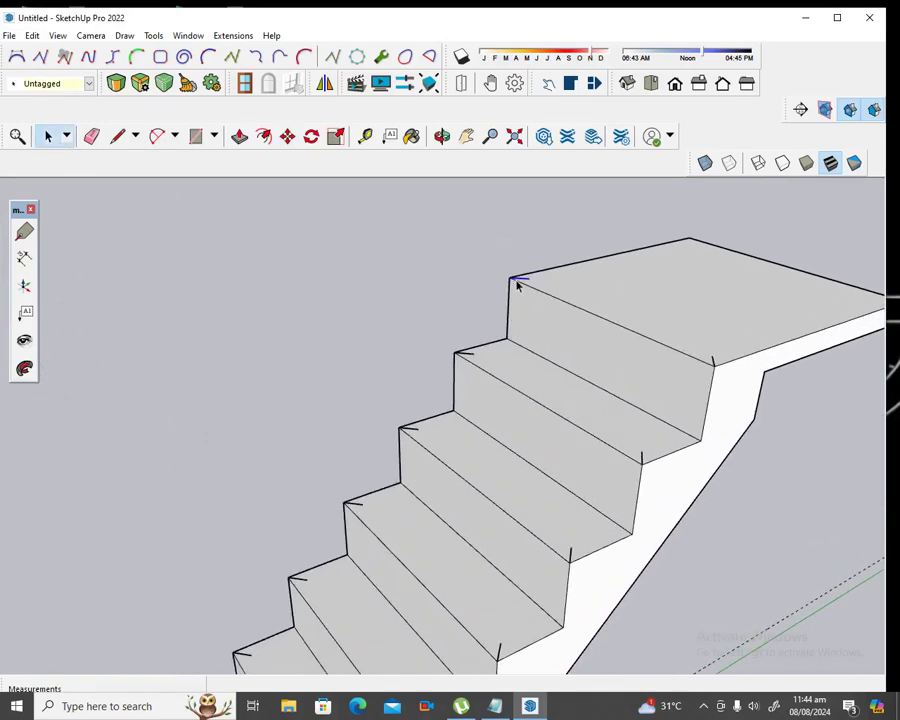
{"action": "left_click", "coordinate": [287, 138]}
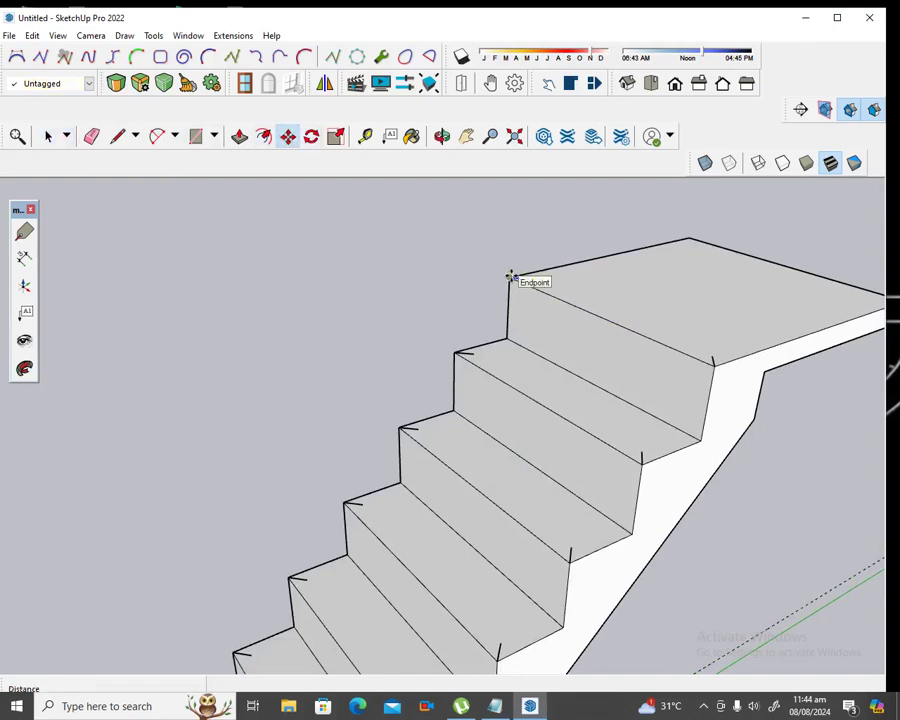
{"action": "left_click", "coordinate": [511, 277]}
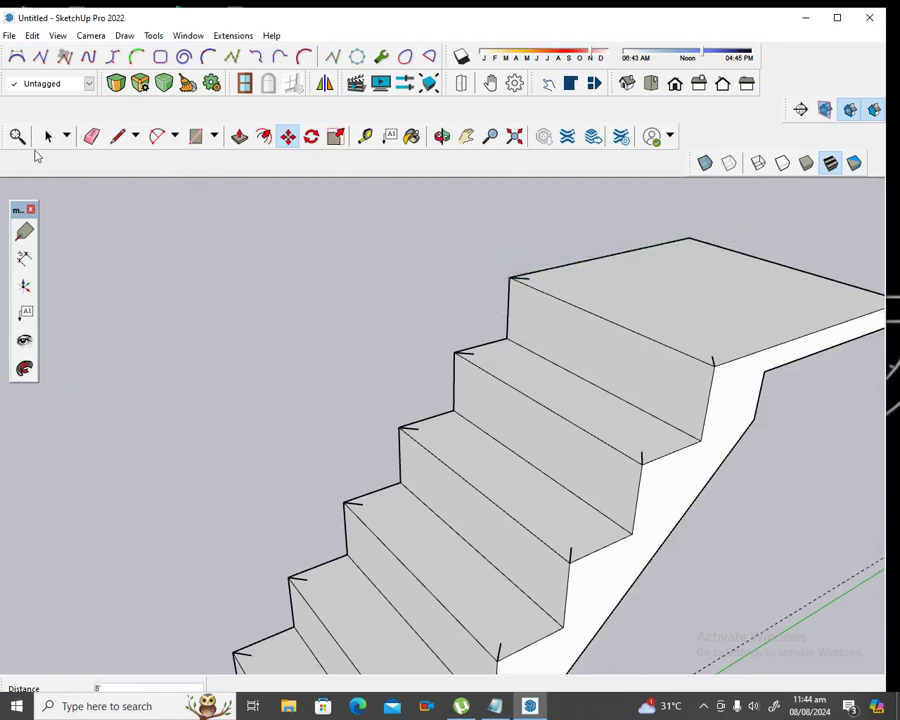
{"action": "left_click", "coordinate": [48, 136]}
{"action": "scroll", "coordinate": [392, 292], "scroll_direction": "down", "scroll_amount": 2}
{"action": "scroll", "coordinate": [396, 296], "scroll_direction": "down", "scroll_amount": 1}
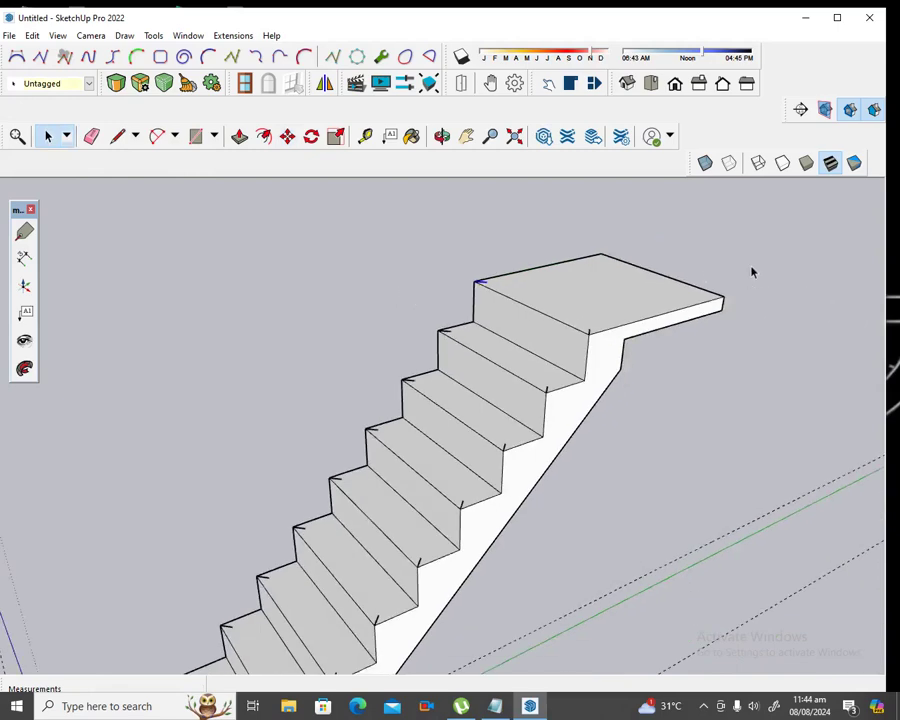
{"action": "scroll", "coordinate": [740, 255], "scroll_direction": "up", "scroll_amount": 2}
Place Tape Measure guides about 3" in from the landing's back and front edges
{"action": "scroll", "coordinate": [600, 245], "scroll_direction": "up", "scroll_amount": 2}
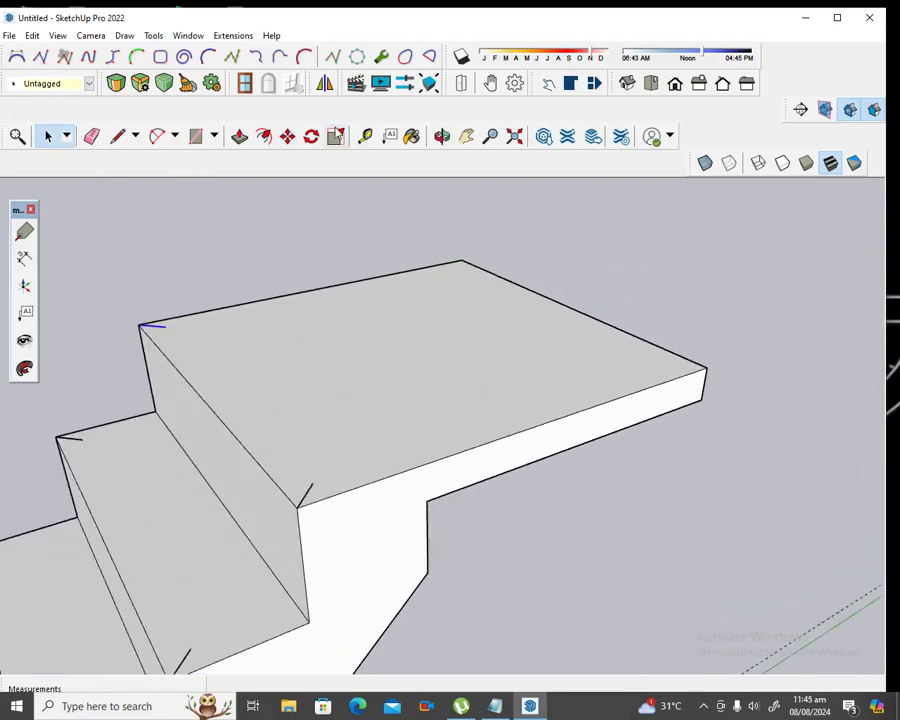
{"action": "left_click", "coordinate": [365, 136]}
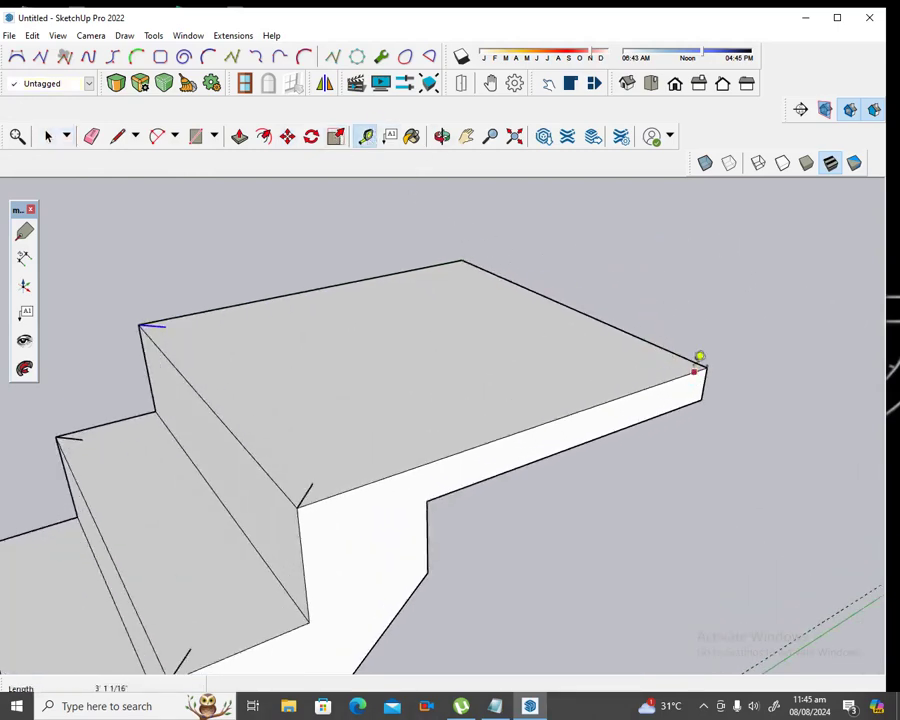
{"action": "left_click", "coordinate": [677, 342]}
{"action": "type", "text": "3"}
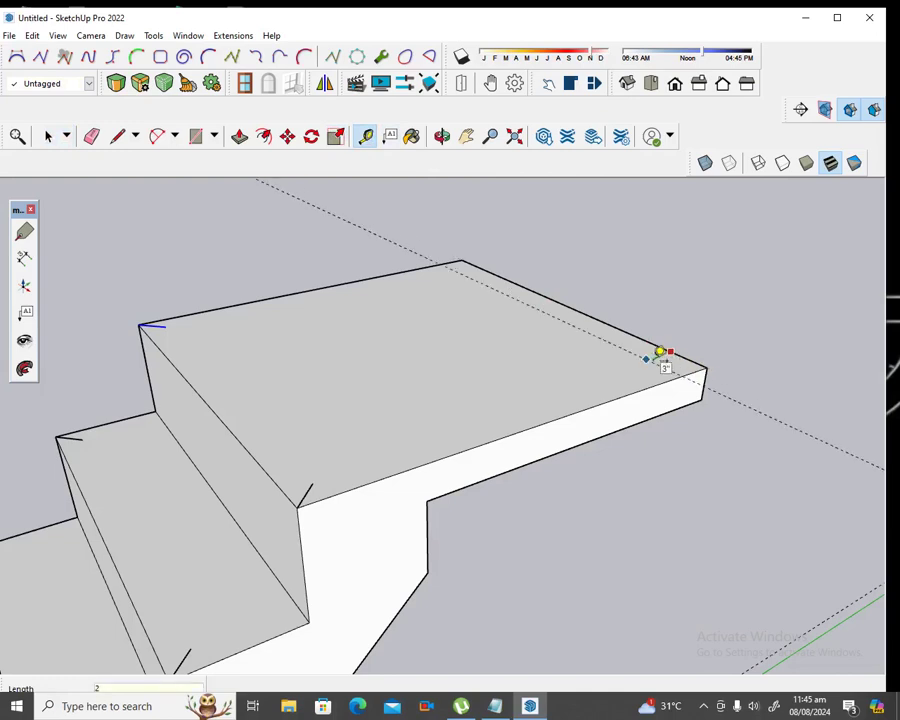
{"action": "left_click", "coordinate": [660, 353]}
{"action": "left_click", "coordinate": [647, 387]}
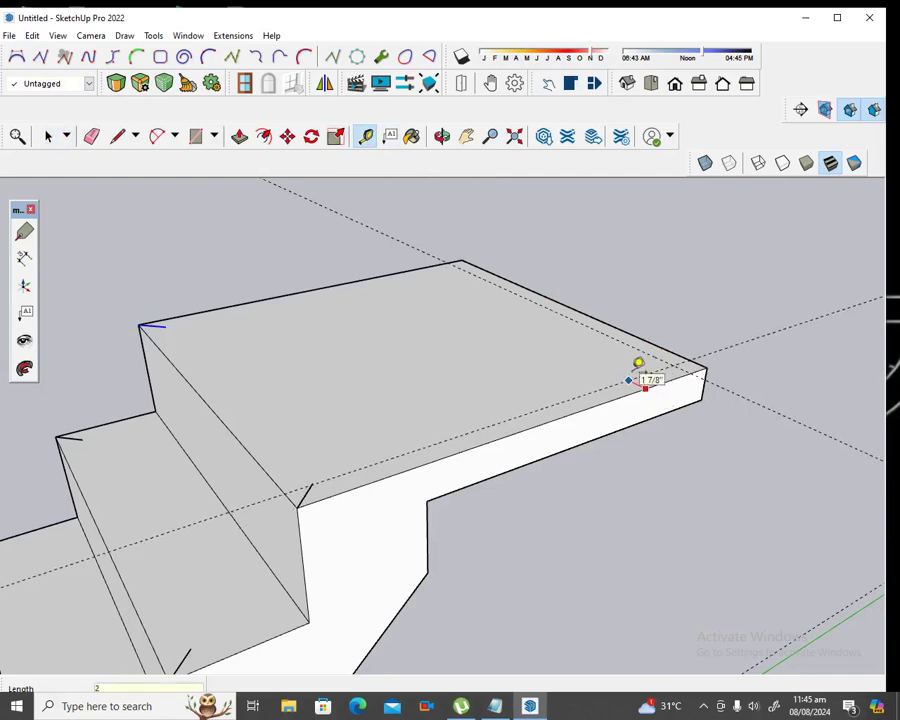
{"action": "left_click", "coordinate": [638, 380]}
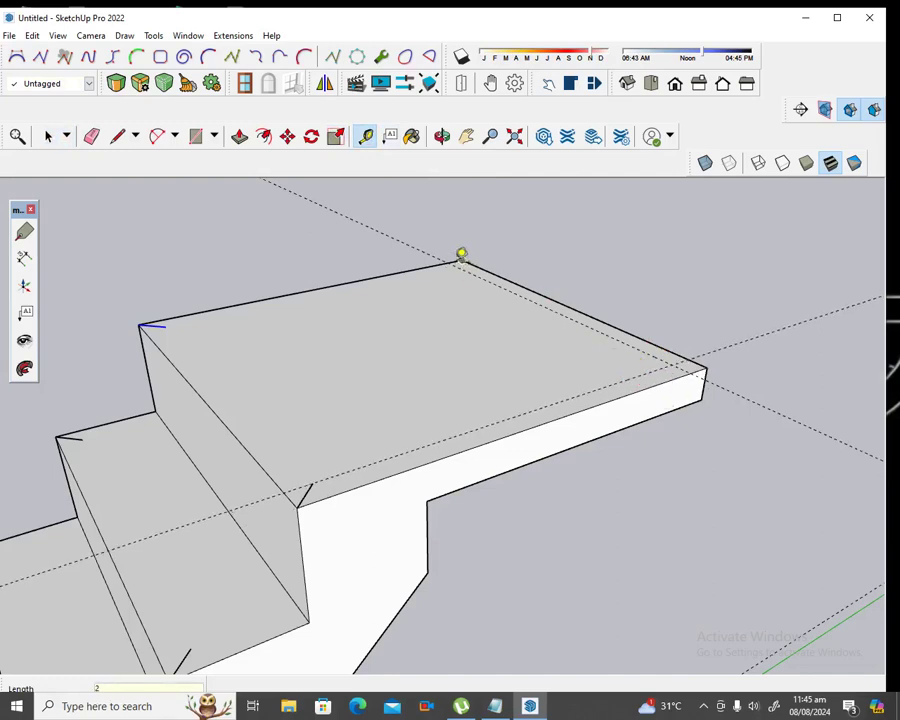
{"action": "left_click", "coordinate": [410, 267]}
{"action": "left_click", "coordinate": [430, 272]}
{"action": "scroll", "coordinate": [690, 395], "scroll_direction": "up", "scroll_amount": 1}
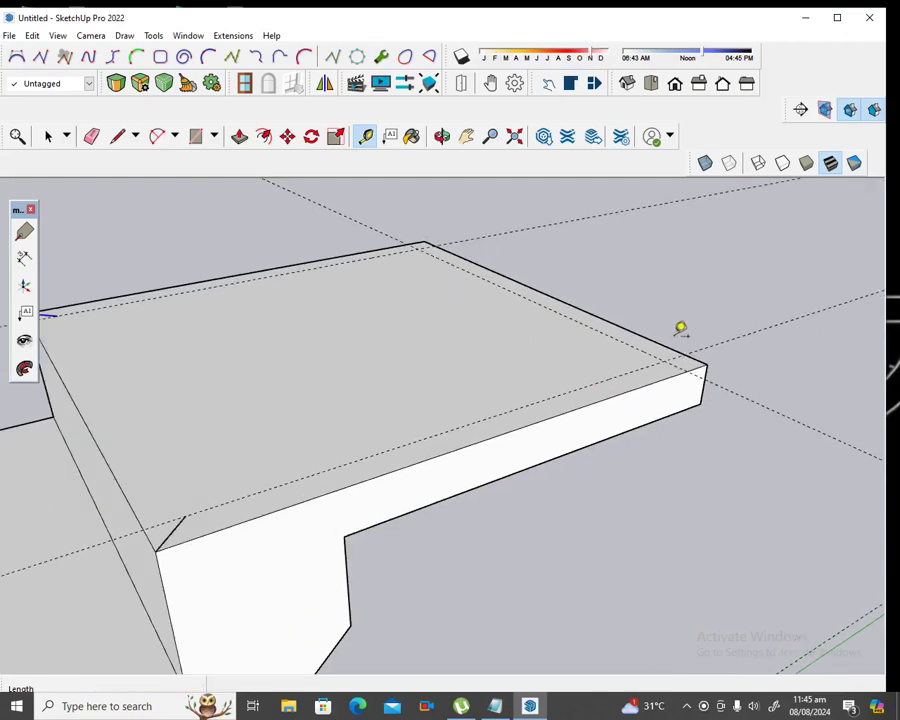
{"action": "scroll", "coordinate": [679, 333], "scroll_direction": "up", "scroll_amount": 1}
{"action": "scroll", "coordinate": [665, 360], "scroll_direction": "down", "scroll_amount": 1}
{"action": "scroll", "coordinate": [690, 360], "scroll_direction": "up", "scroll_amount": 2}
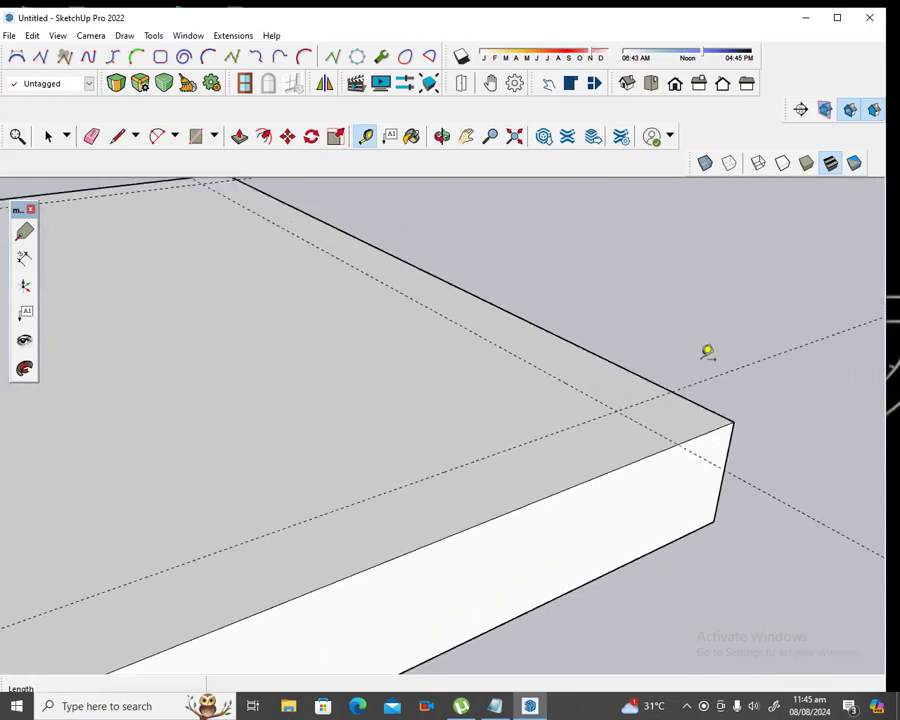
Start short lines from the landing's corners toward the guides, then return to Select
{"action": "left_click", "coordinate": [117, 135]}
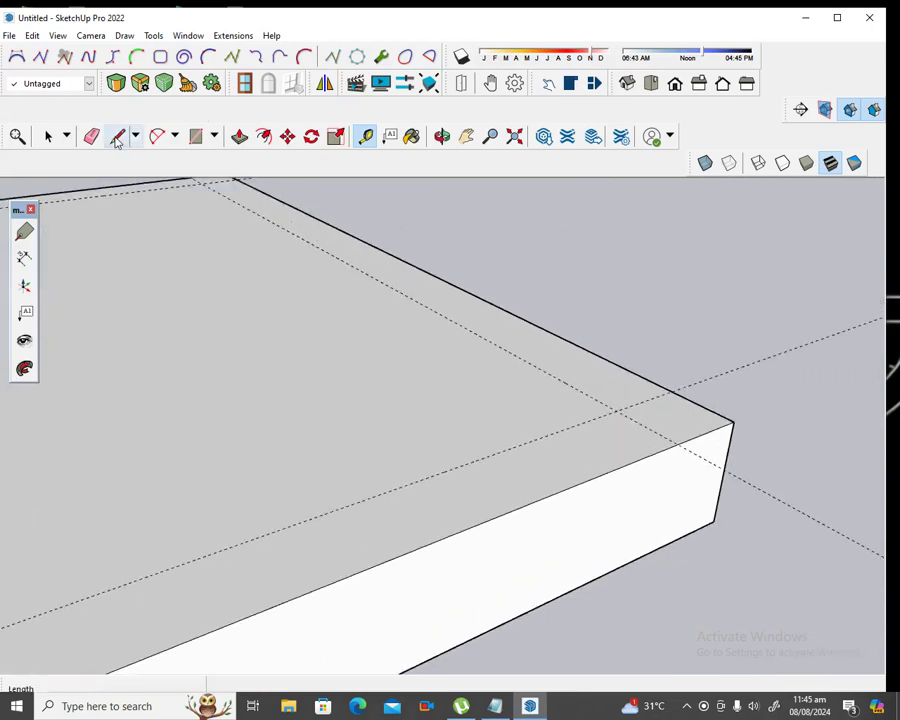
{"action": "left_click", "coordinate": [733, 421]}
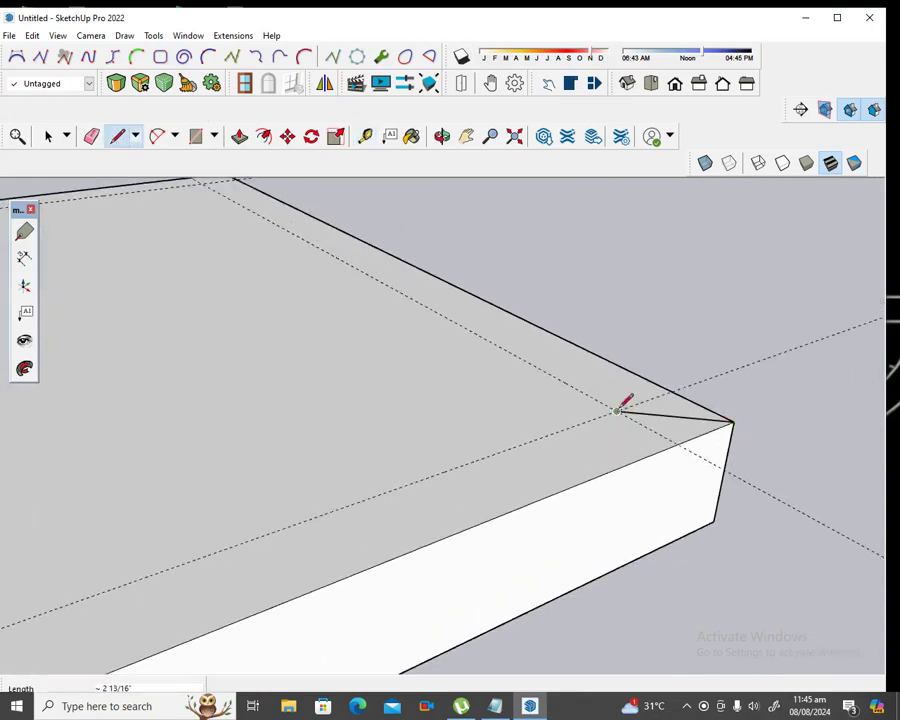
{"action": "scroll", "coordinate": [623, 402], "scroll_direction": "down", "scroll_amount": 1}
{"action": "scroll", "coordinate": [640, 410], "scroll_direction": "down", "scroll_amount": 2}
{"action": "scroll", "coordinate": [330, 210], "scroll_direction": "up", "scroll_amount": 2}
{"action": "scroll", "coordinate": [380, 238], "scroll_direction": "up", "scroll_amount": 1}
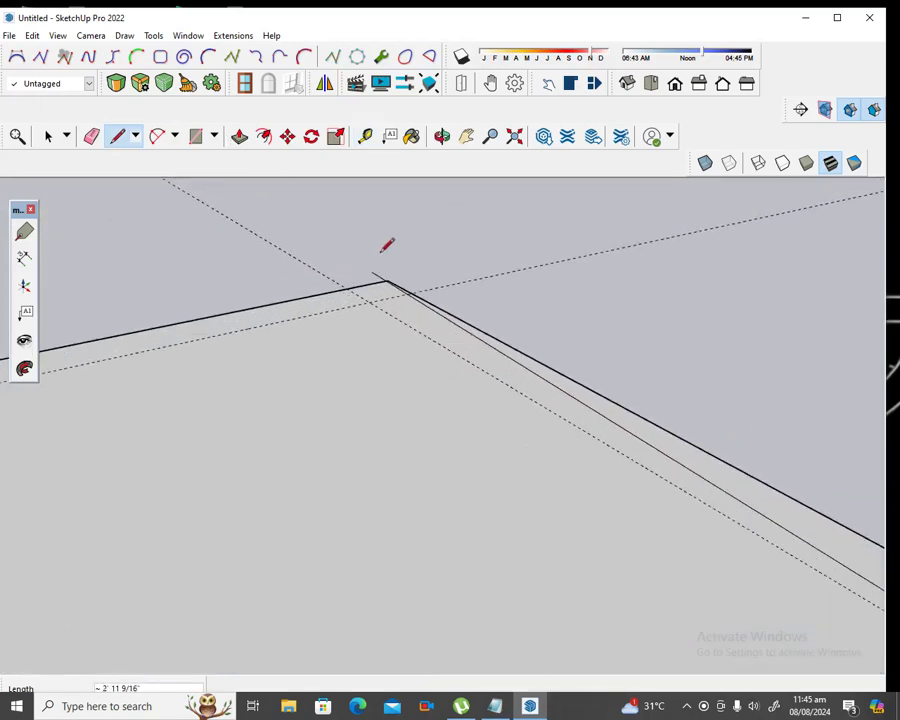
{"action": "key", "text": "Escape"}
{"action": "key", "text": "space"}
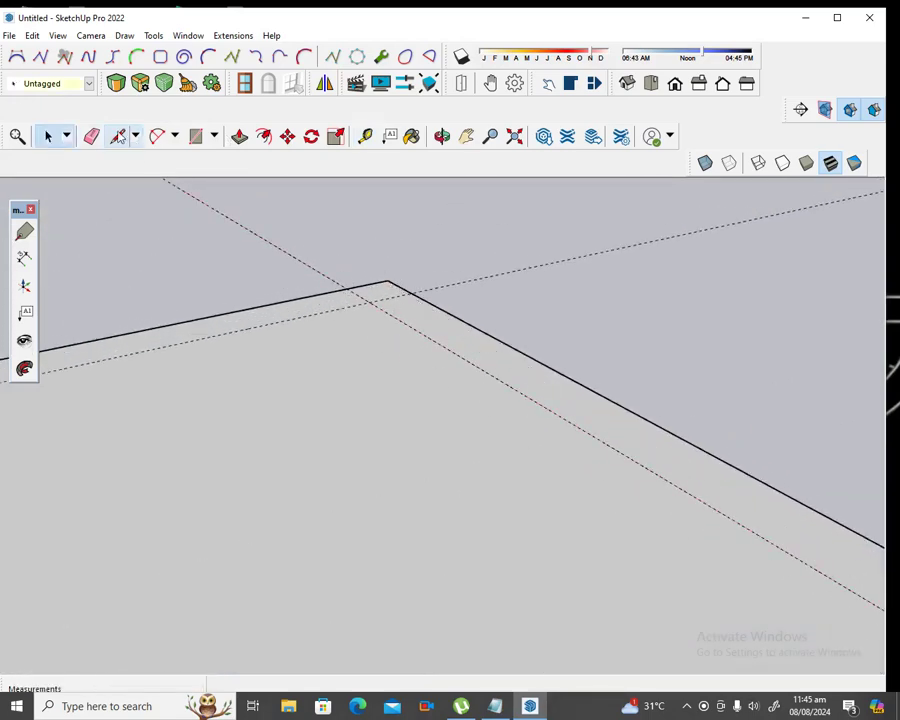
{"action": "left_click", "coordinate": [117, 135]}
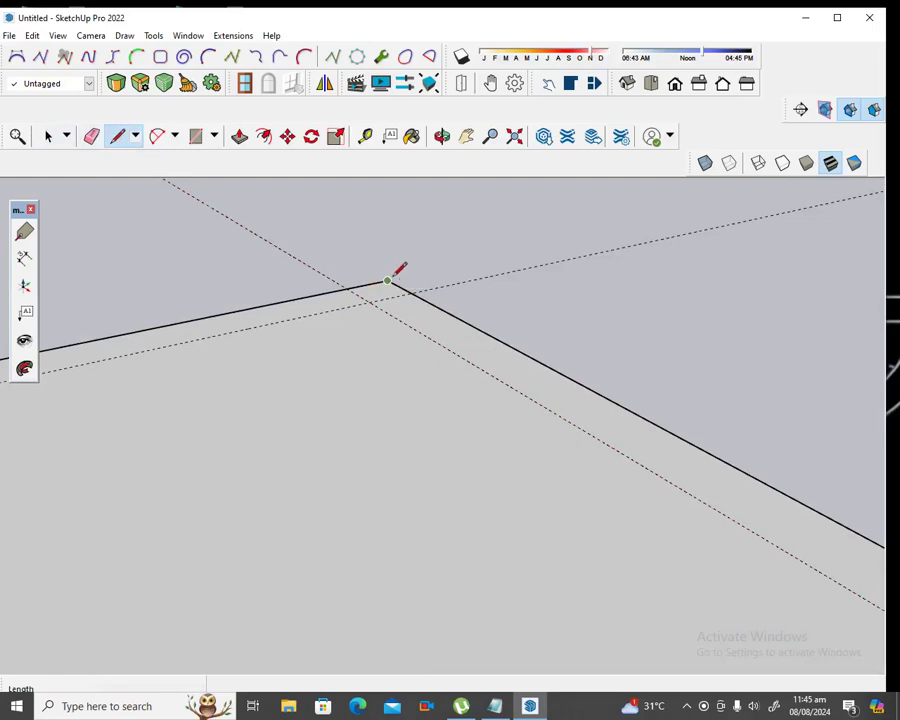
{"action": "left_click", "coordinate": [389, 280]}
{"action": "scroll", "coordinate": [446, 232], "scroll_direction": "down", "scroll_amount": 1}
{"action": "scroll", "coordinate": [477, 242], "scroll_direction": "down", "scroll_amount": 2}
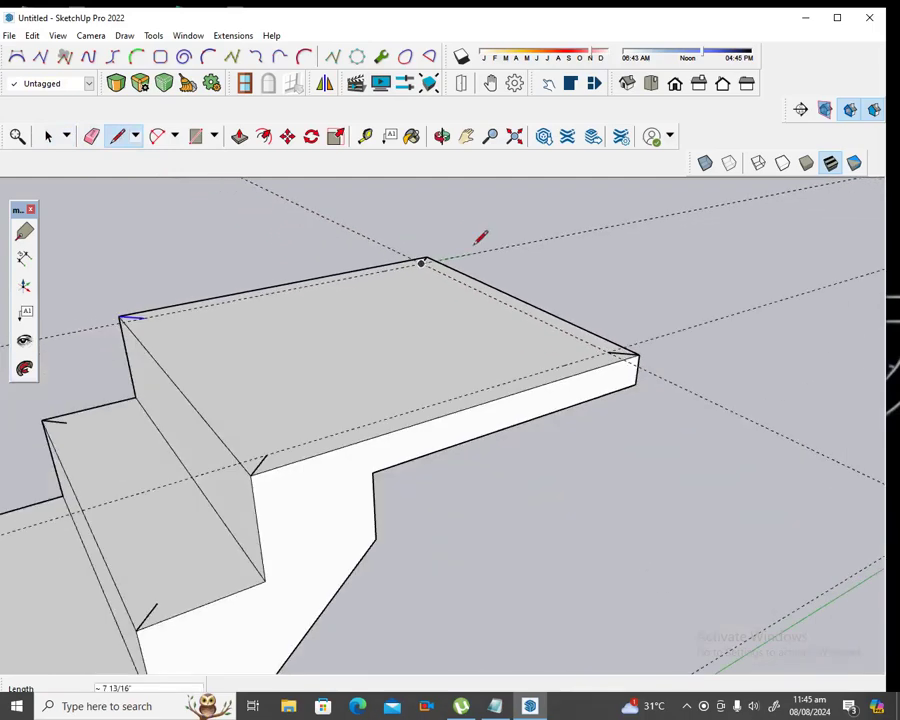
{"action": "right_click", "coordinate": [476, 245]}
{"action": "left_click", "coordinate": [50, 140]}
Launch MajRail and accept 3' rail height, rail type A and 0" run and perpendicular offsets
{"action": "scroll", "coordinate": [580, 350], "scroll_direction": "down", "scroll_amount": 2}
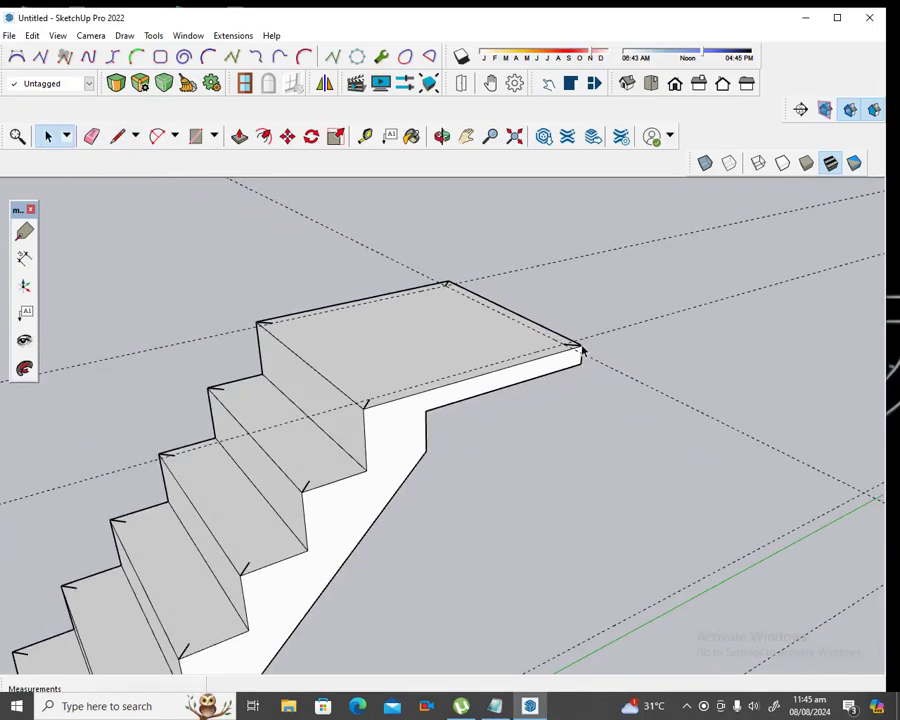
{"action": "scroll", "coordinate": [616, 360], "scroll_direction": "down", "scroll_amount": 2}
{"action": "scroll", "coordinate": [616, 360], "scroll_direction": "down", "scroll_amount": 2}
{"action": "scroll", "coordinate": [616, 360], "scroll_direction": "down", "scroll_amount": 1}
{"action": "scroll", "coordinate": [430, 576], "scroll_direction": "up", "scroll_amount": 2}
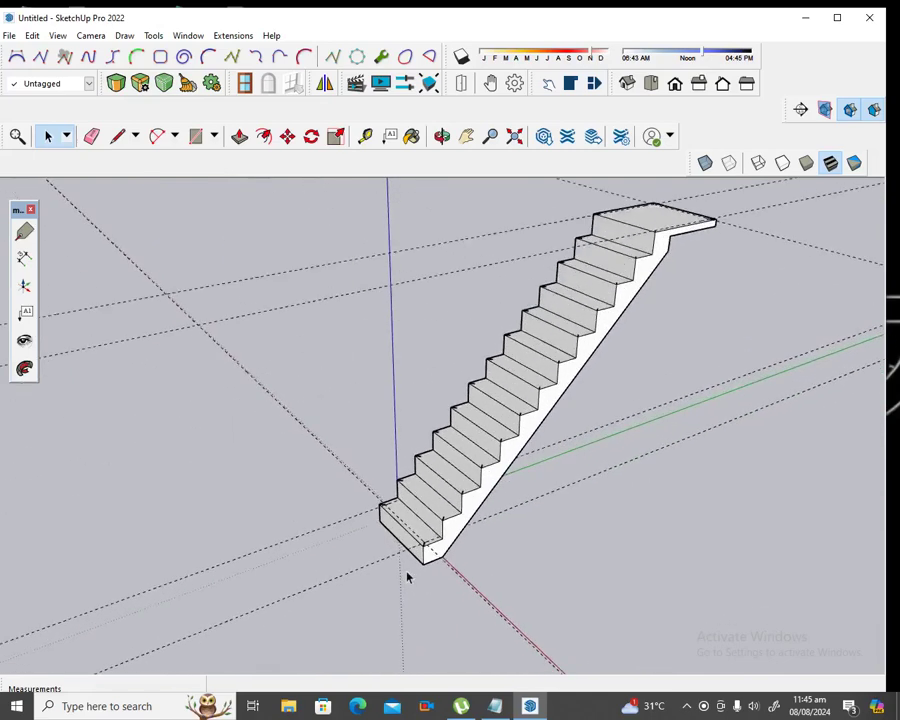
{"action": "scroll", "coordinate": [412, 550], "scroll_direction": "up", "scroll_amount": 2}
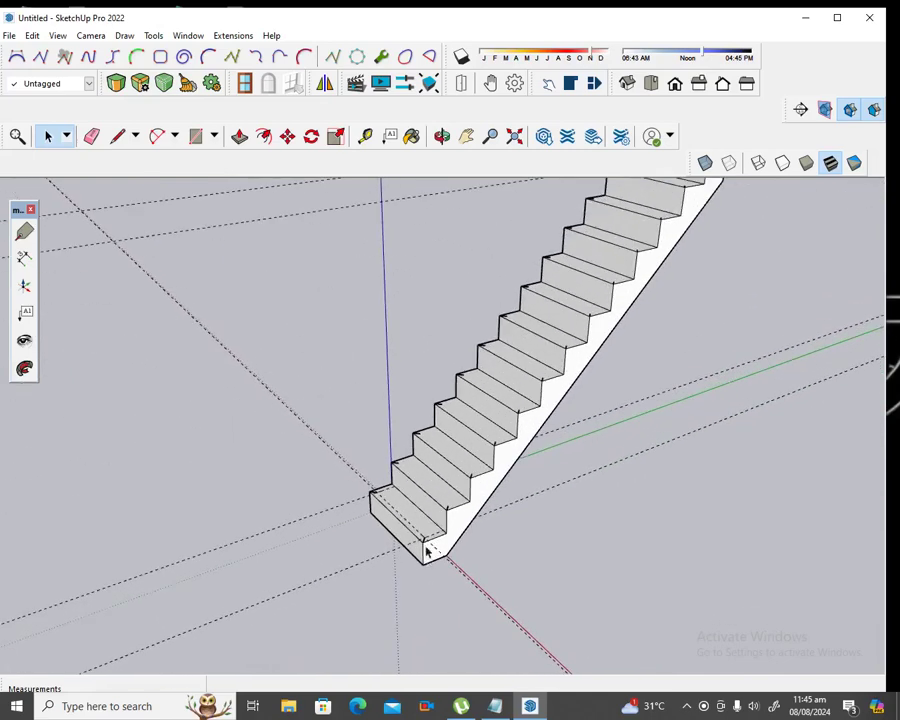
{"action": "left_click", "coordinate": [233, 35]}
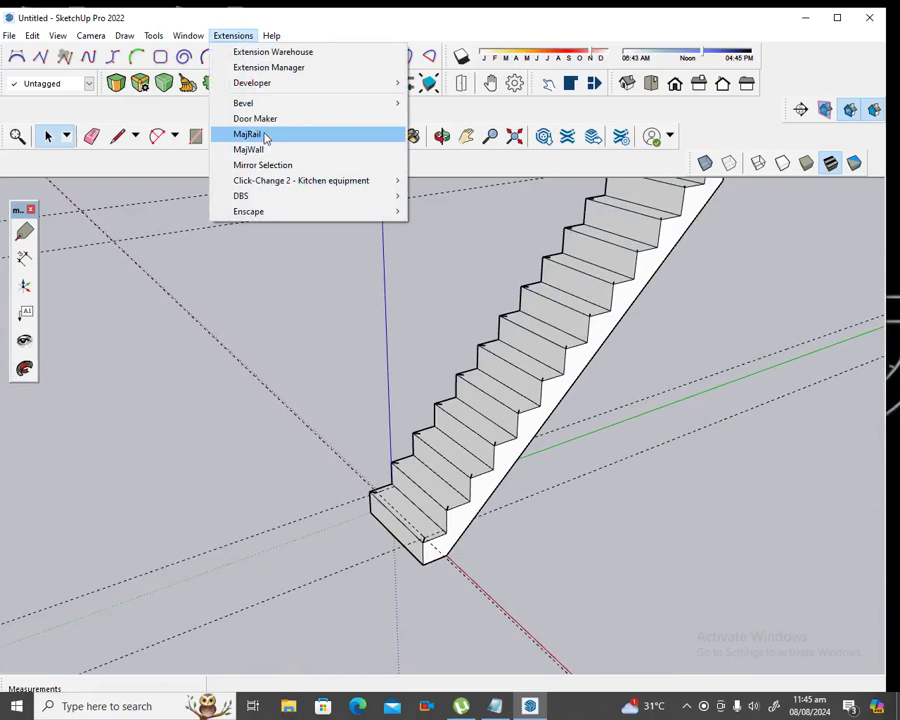
{"action": "left_click", "coordinate": [266, 138]}
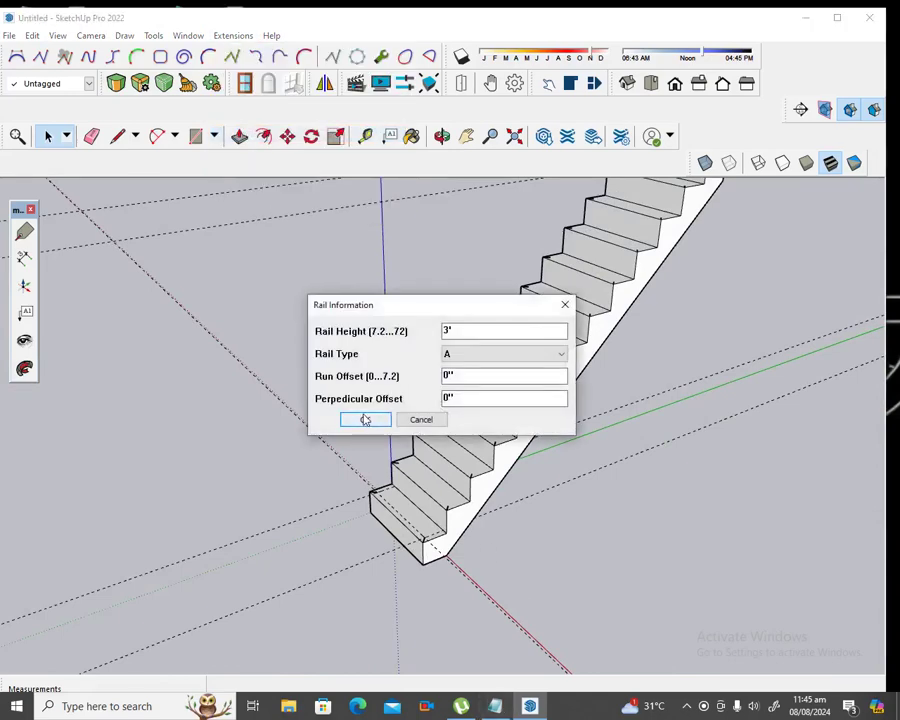
{"action": "left_click", "coordinate": [365, 419]}
{"action": "scroll", "coordinate": [455, 528], "scroll_direction": "up", "scroll_amount": 3}
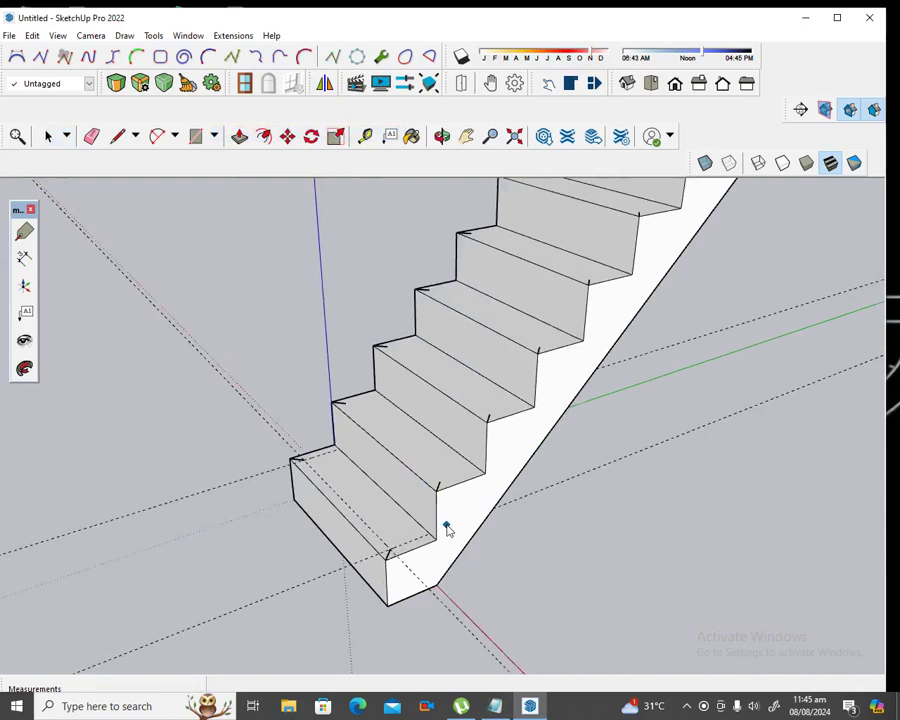
Start the railing path at the bottom step corner and add a point at the second step
{"action": "left_click", "coordinate": [389, 551]}
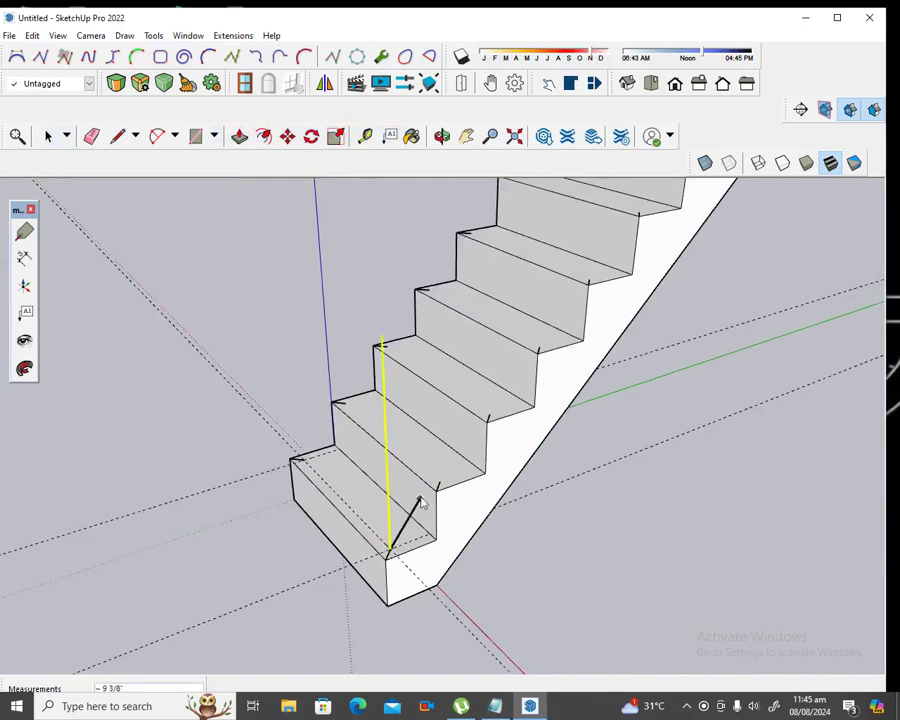
{"action": "left_click", "coordinate": [439, 486]}
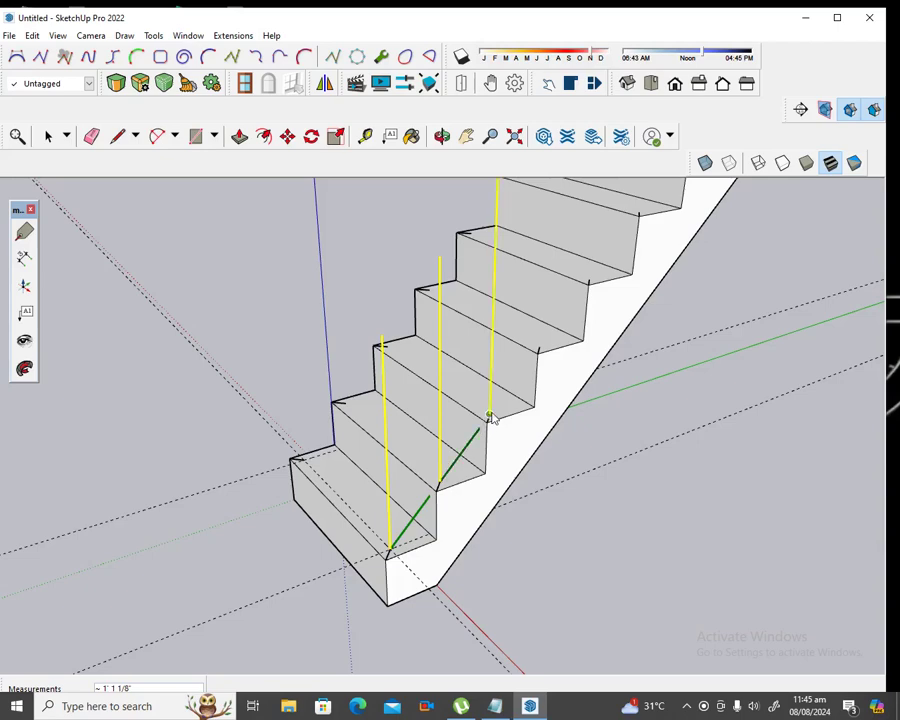
{"action": "scroll", "coordinate": [528, 342], "scroll_direction": "up", "scroll_amount": 1}
{"action": "scroll", "coordinate": [545, 344], "scroll_direction": "up", "scroll_amount": 2}
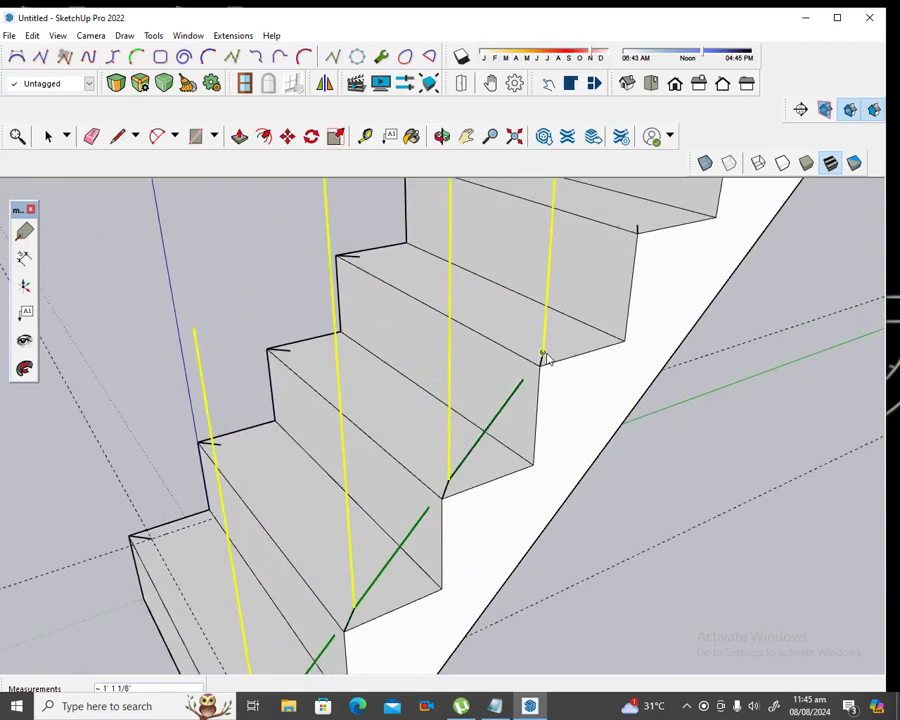
{"action": "scroll", "coordinate": [543, 357], "scroll_direction": "down", "scroll_amount": 2}
{"action": "scroll", "coordinate": [543, 357], "scroll_direction": "down", "scroll_amount": 2}
{"action": "scroll", "coordinate": [545, 358], "scroll_direction": "down", "scroll_amount": 2}
{"action": "scroll", "coordinate": [546, 358], "scroll_direction": "down", "scroll_amount": 1}
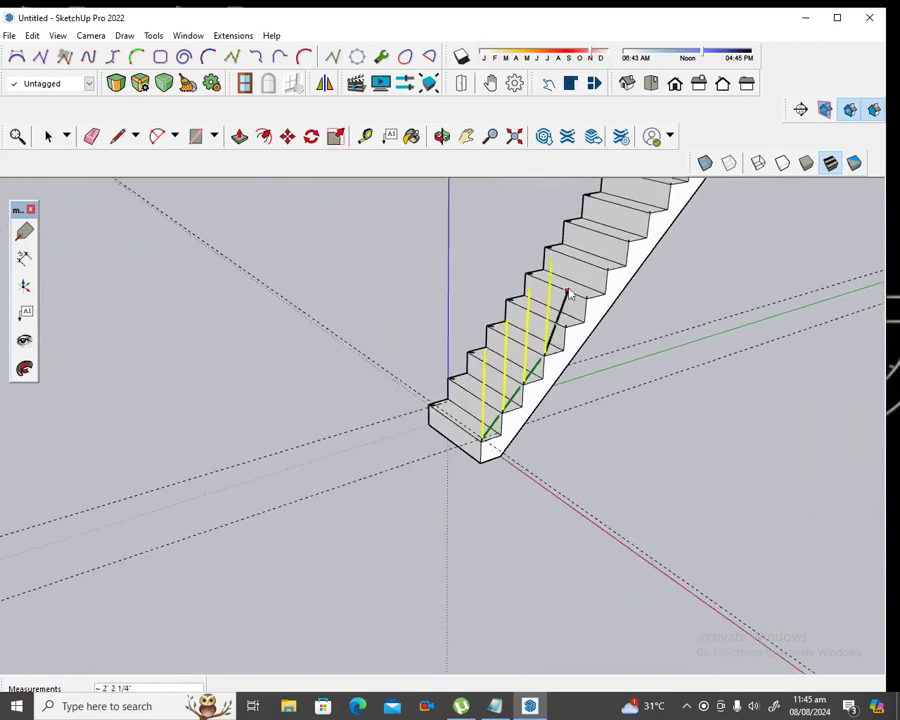
{"action": "scroll", "coordinate": [550, 360], "scroll_direction": "up", "scroll_amount": 2}
{"action": "scroll", "coordinate": [558, 361], "scroll_direction": "up", "scroll_amount": 1}
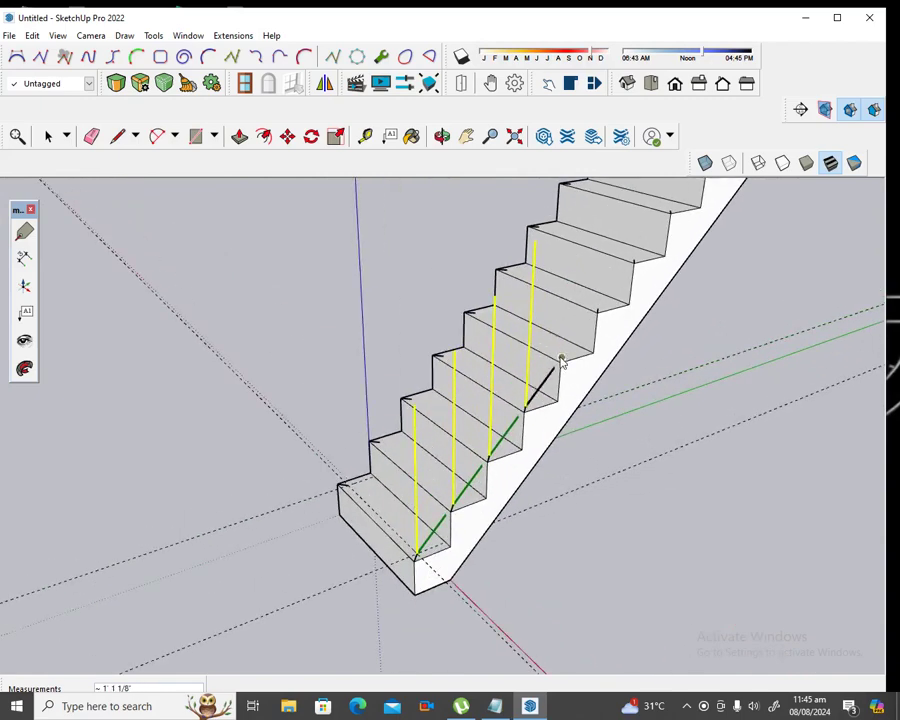
Add rail posts at the next few step corners further up the stair
{"action": "left_click", "coordinate": [560, 360]}
{"action": "scroll", "coordinate": [600, 308], "scroll_direction": "up", "scroll_amount": 2}
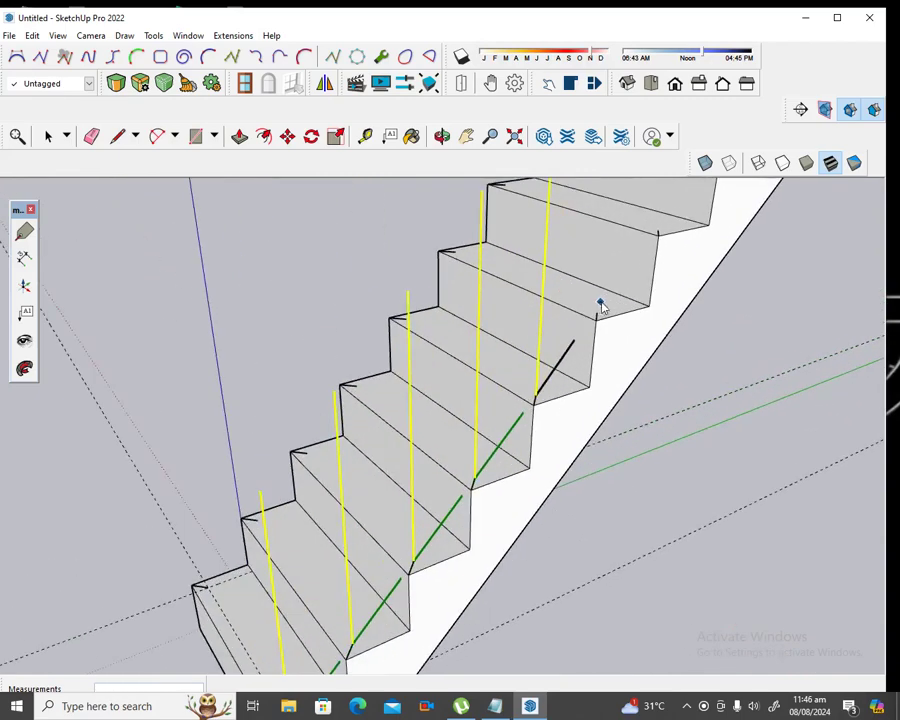
{"action": "left_click", "coordinate": [595, 313]}
{"action": "scroll", "coordinate": [598, 312], "scroll_direction": "down", "scroll_amount": 1}
{"action": "scroll", "coordinate": [621, 283], "scroll_direction": "down", "scroll_amount": 3}
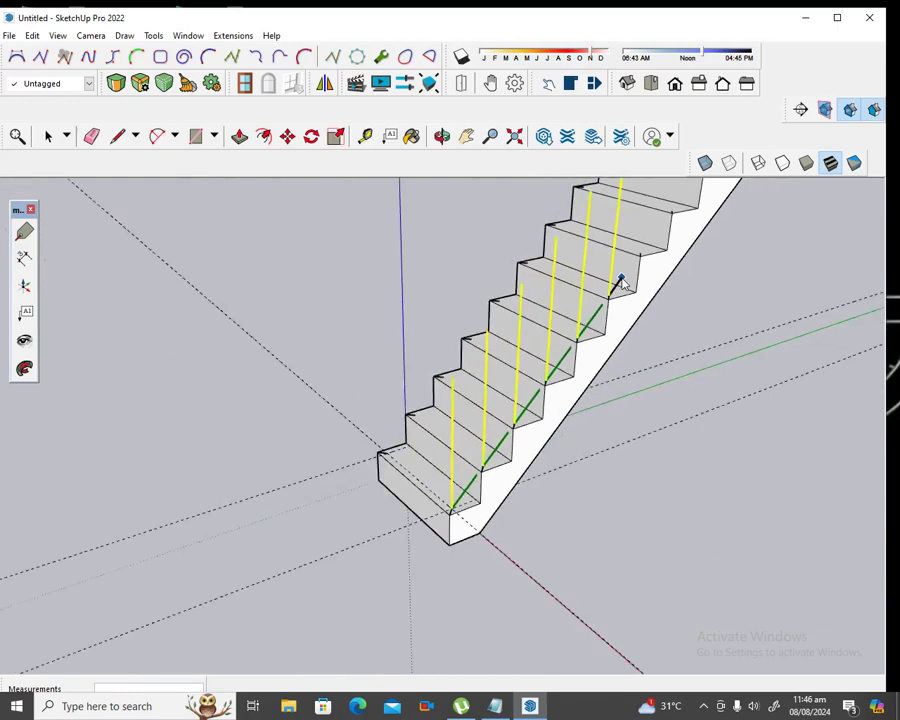
{"action": "scroll", "coordinate": [636, 240], "scroll_direction": "down", "scroll_amount": 1}
{"action": "scroll", "coordinate": [640, 240], "scroll_direction": "up", "scroll_amount": 1}
{"action": "scroll", "coordinate": [656, 216], "scroll_direction": "up", "scroll_amount": 3}
{"action": "scroll", "coordinate": [656, 216], "scroll_direction": "up", "scroll_amount": 2}
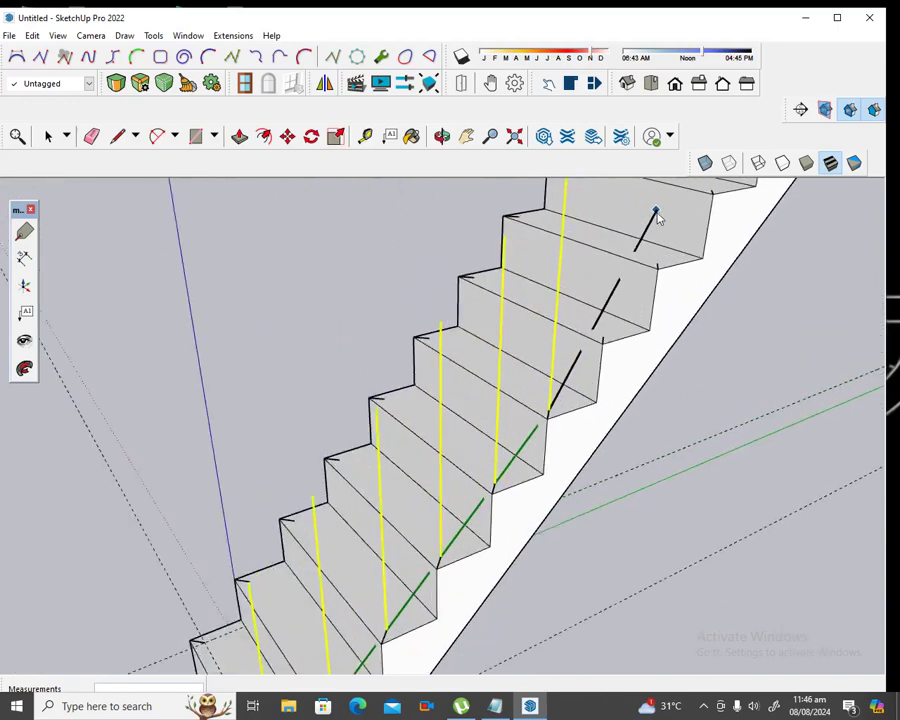
{"action": "left_click", "coordinate": [602, 337]}
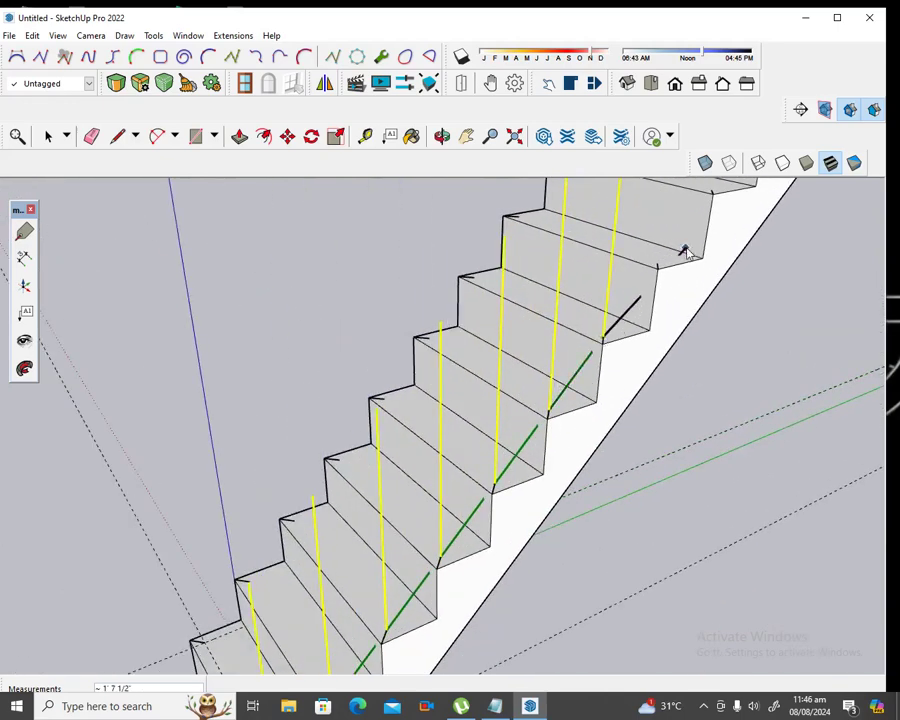
{"action": "scroll", "coordinate": [657, 265], "scroll_direction": "down", "scroll_amount": 2}
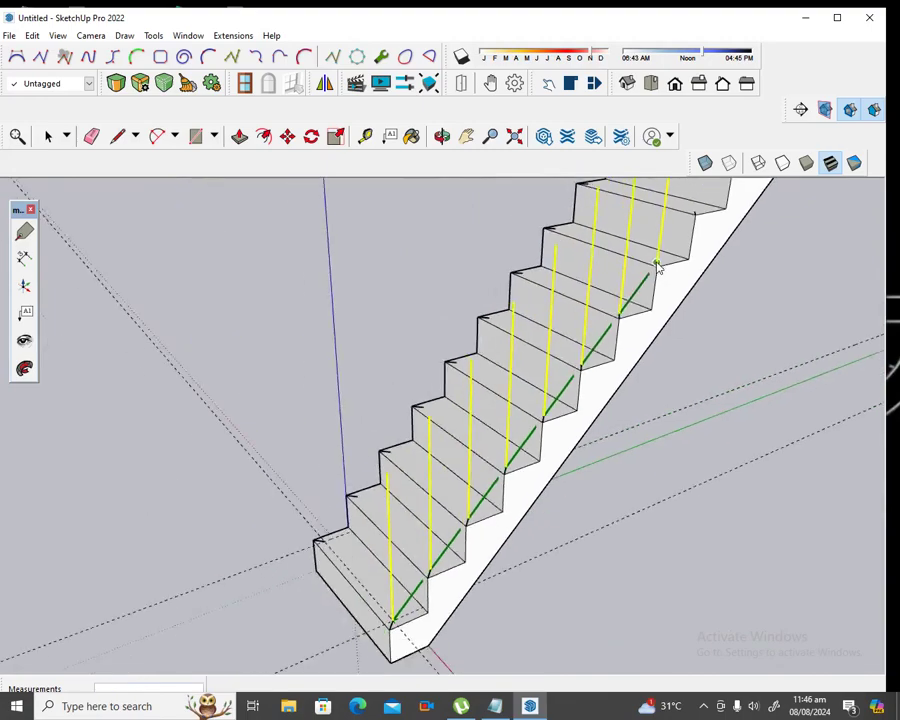
{"action": "scroll", "coordinate": [657, 263], "scroll_direction": "down", "scroll_amount": 2}
{"action": "scroll", "coordinate": [657, 263], "scroll_direction": "down", "scroll_amount": 1}
{"action": "scroll", "coordinate": [658, 263], "scroll_direction": "down", "scroll_amount": 1}
{"action": "scroll", "coordinate": [660, 261], "scroll_direction": "up", "scroll_amount": 1}
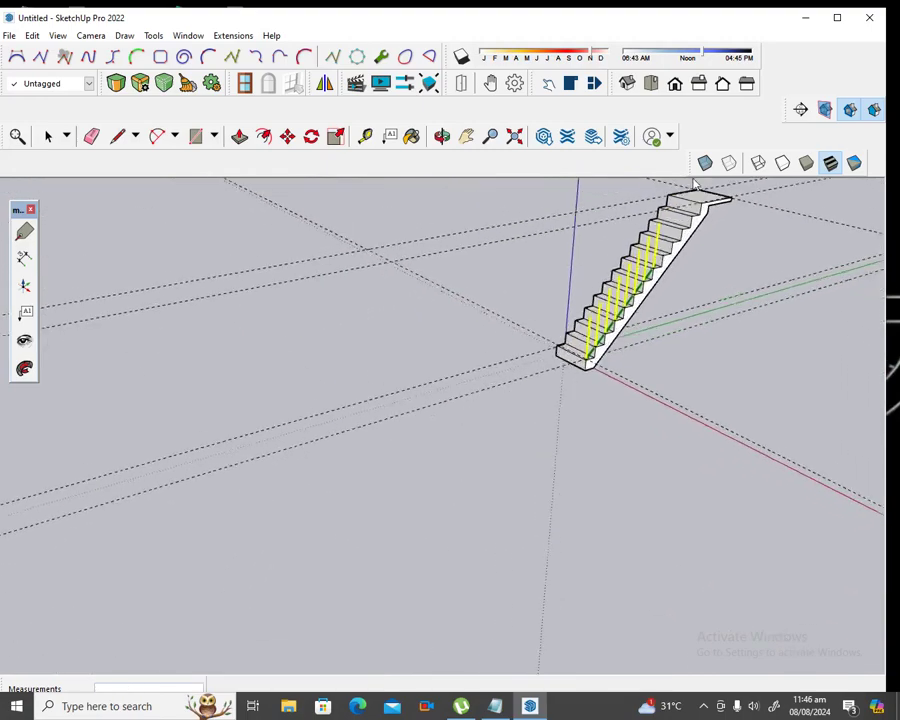
{"action": "scroll", "coordinate": [668, 245], "scroll_direction": "up", "scroll_amount": 2}
{"action": "scroll", "coordinate": [690, 205], "scroll_direction": "up", "scroll_amount": 2}
{"action": "scroll", "coordinate": [690, 215], "scroll_direction": "up", "scroll_amount": 3}
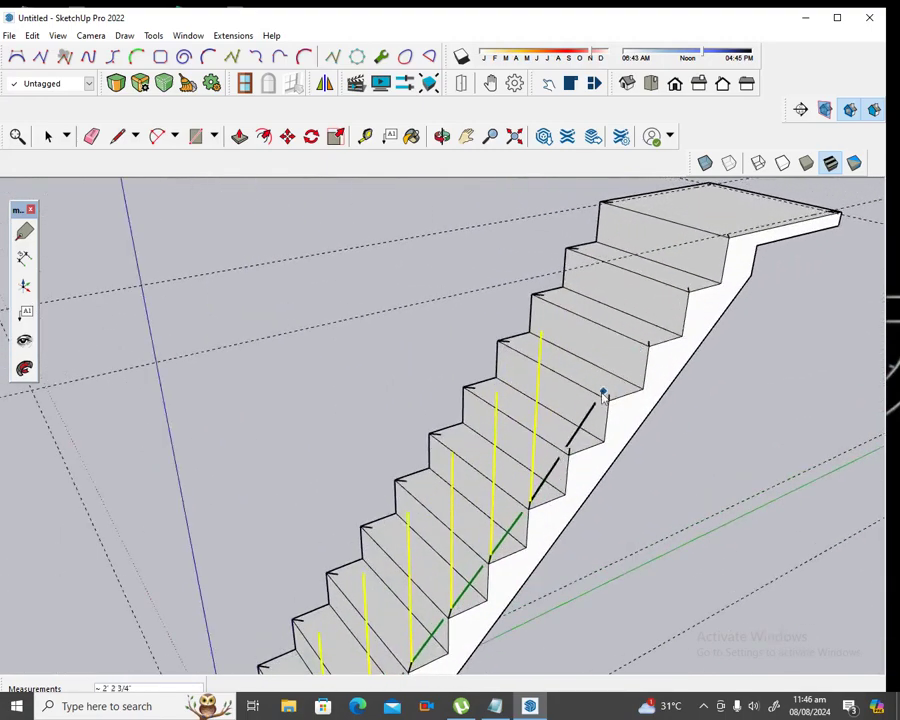
Place the last rail posts at the upper step corners, nearly reaching the landing
{"action": "left_click", "coordinate": [568, 452]}
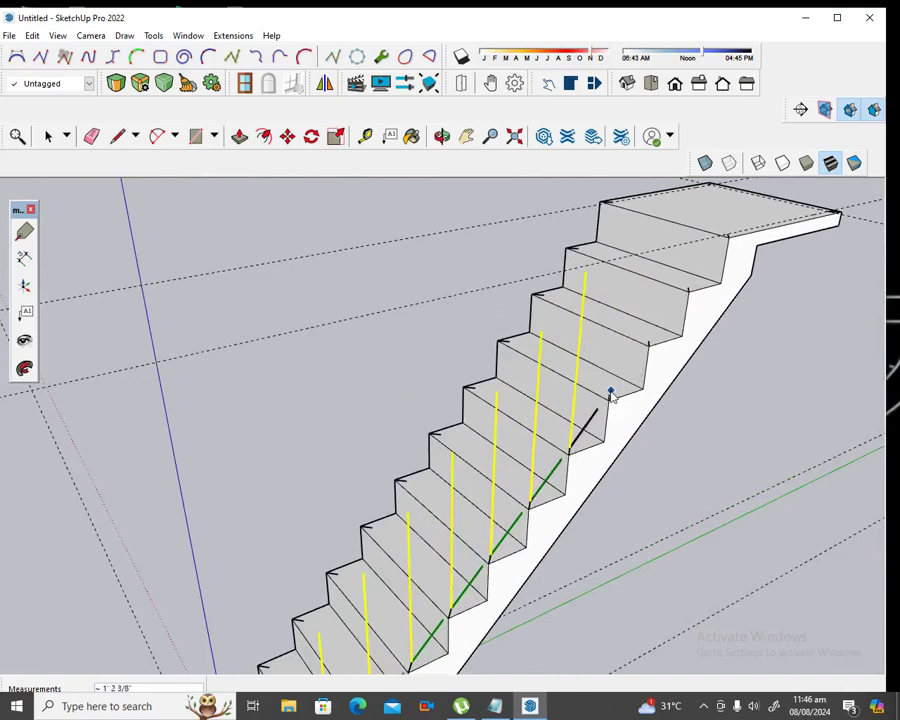
{"action": "left_click", "coordinate": [610, 398]}
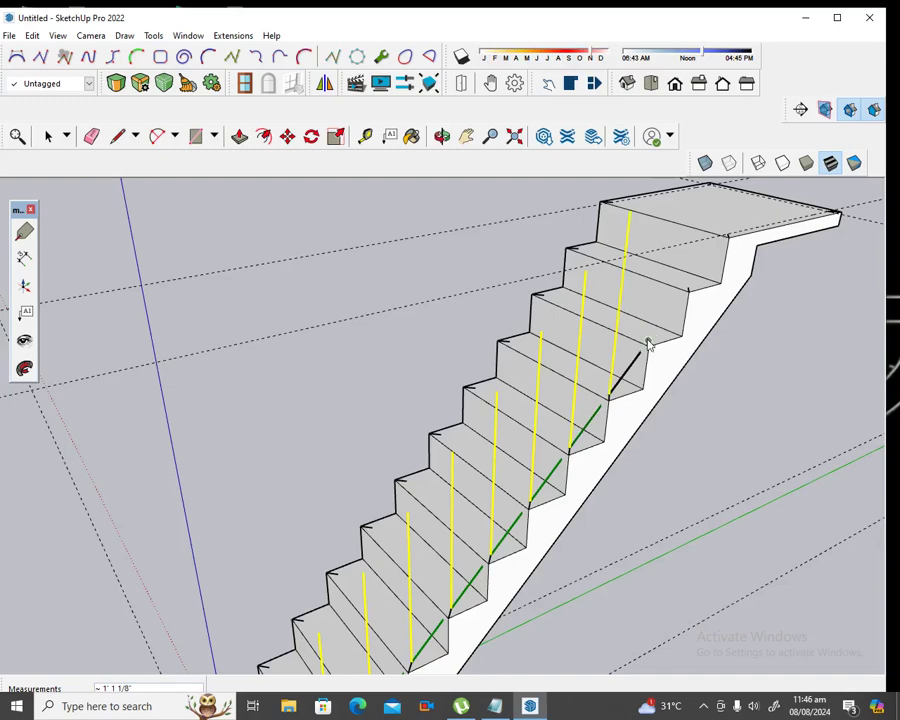
{"action": "scroll", "coordinate": [709, 257], "scroll_direction": "up", "scroll_amount": 2}
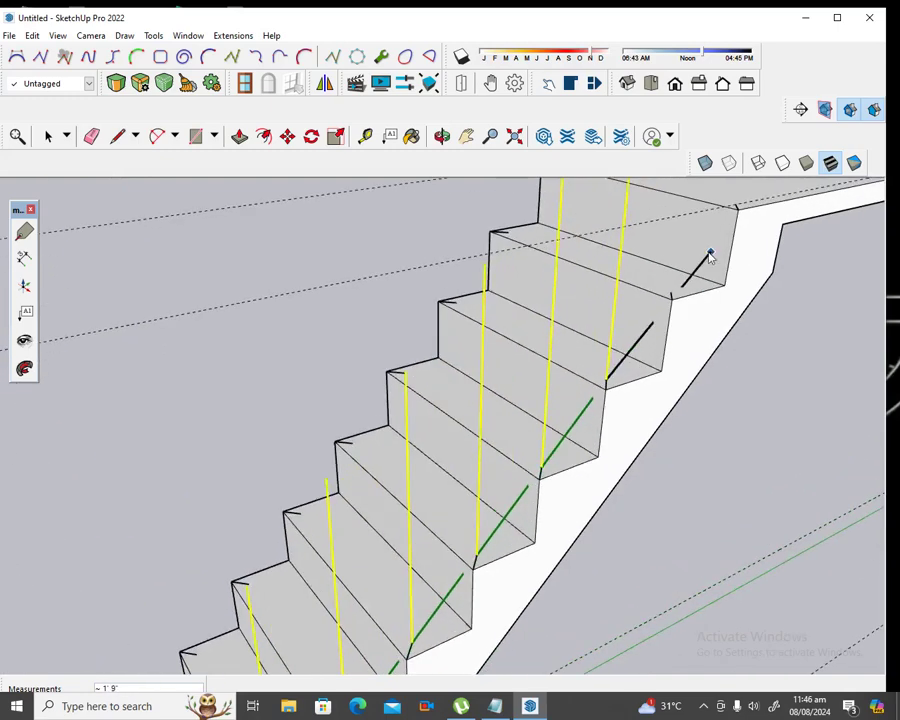
{"action": "scroll", "coordinate": [709, 257], "scroll_direction": "up", "scroll_amount": 1}
{"action": "scroll", "coordinate": [665, 305], "scroll_direction": "down", "scroll_amount": 1}
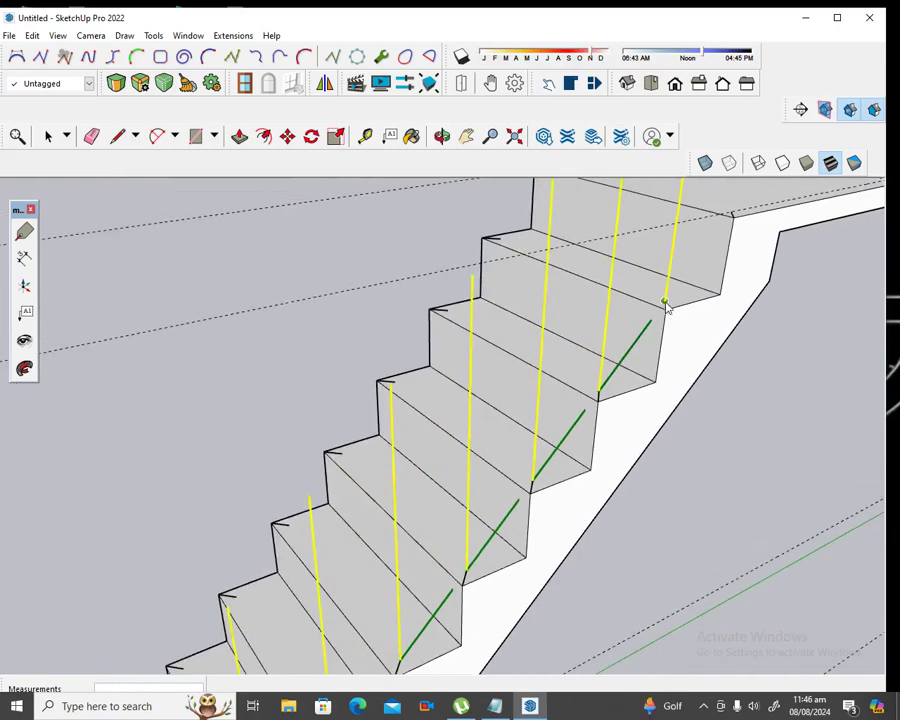
{"action": "scroll", "coordinate": [690, 270], "scroll_direction": "down", "scroll_amount": 1}
{"action": "scroll", "coordinate": [711, 213], "scroll_direction": "up", "scroll_amount": 1}
{"action": "scroll", "coordinate": [716, 225], "scroll_direction": "up", "scroll_amount": 1}
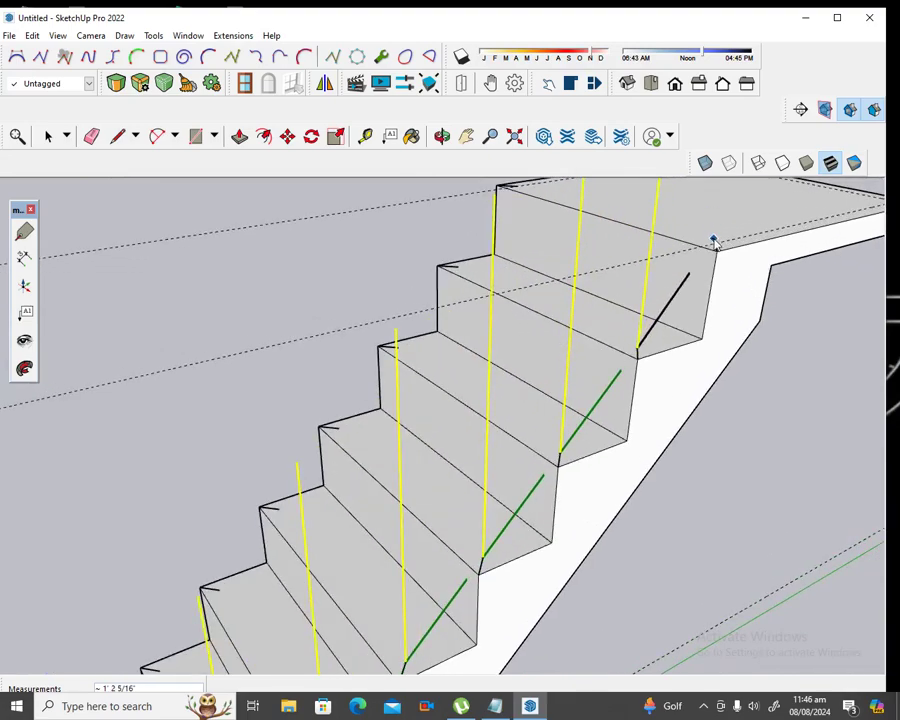
Carry the rail path across the landing's far corner to the opposite side's top step corner
{"action": "scroll", "coordinate": [715, 247], "scroll_direction": "down", "scroll_amount": 1}
{"action": "scroll", "coordinate": [713, 245], "scroll_direction": "down", "scroll_amount": 1}
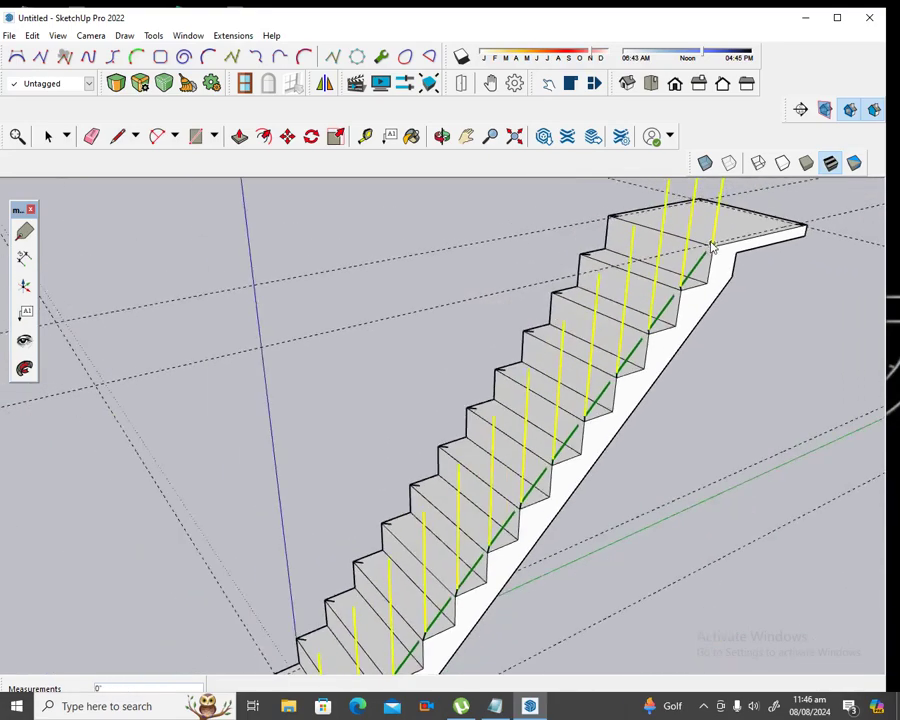
{"action": "scroll", "coordinate": [775, 209], "scroll_direction": "down", "scroll_amount": 1}
{"action": "scroll", "coordinate": [790, 207], "scroll_direction": "up", "scroll_amount": 1}
{"action": "scroll", "coordinate": [790, 207], "scroll_direction": "up", "scroll_amount": 1}
{"action": "scroll", "coordinate": [775, 232], "scroll_direction": "up", "scroll_amount": 1}
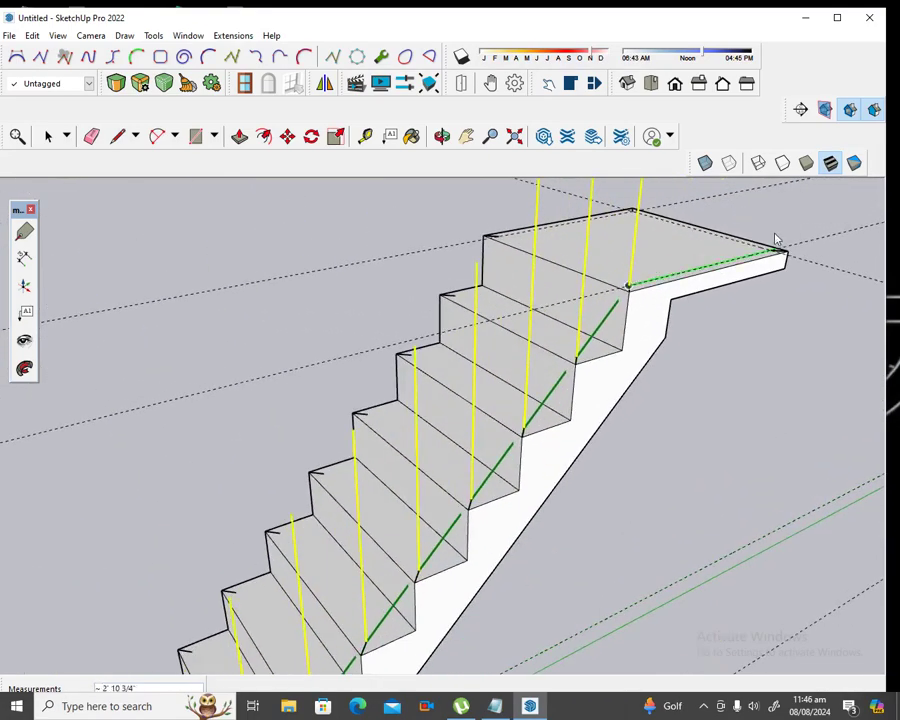
{"action": "scroll", "coordinate": [775, 240], "scroll_direction": "up", "scroll_amount": 1}
{"action": "scroll", "coordinate": [780, 254], "scroll_direction": "up", "scroll_amount": 1}
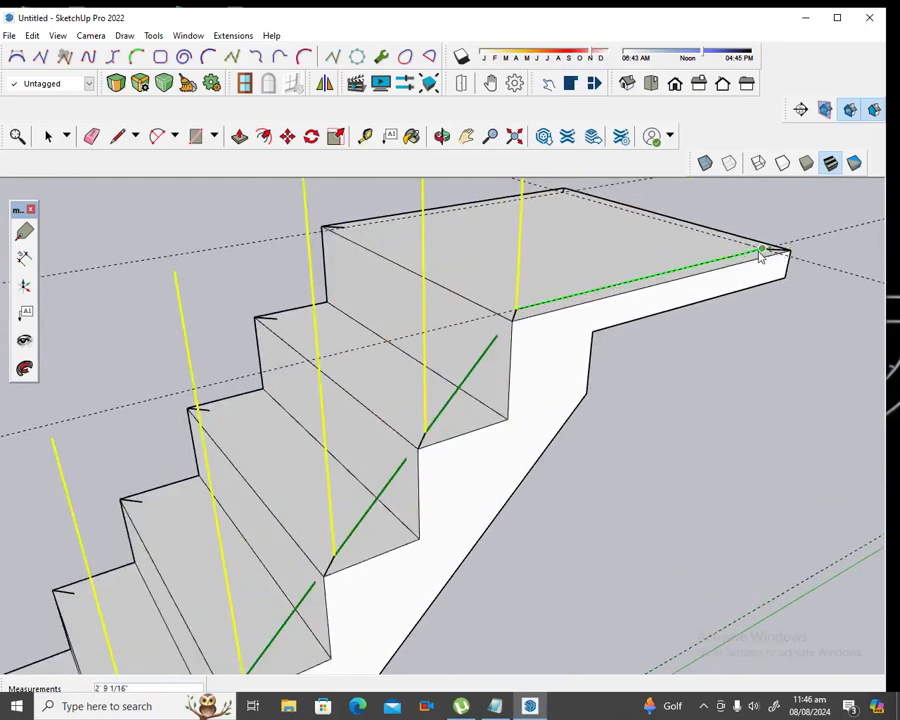
{"action": "scroll", "coordinate": [765, 252], "scroll_direction": "down", "scroll_amount": 1}
{"action": "scroll", "coordinate": [765, 250], "scroll_direction": "down", "scroll_amount": 1}
{"action": "scroll", "coordinate": [765, 249], "scroll_direction": "down", "scroll_amount": 2}
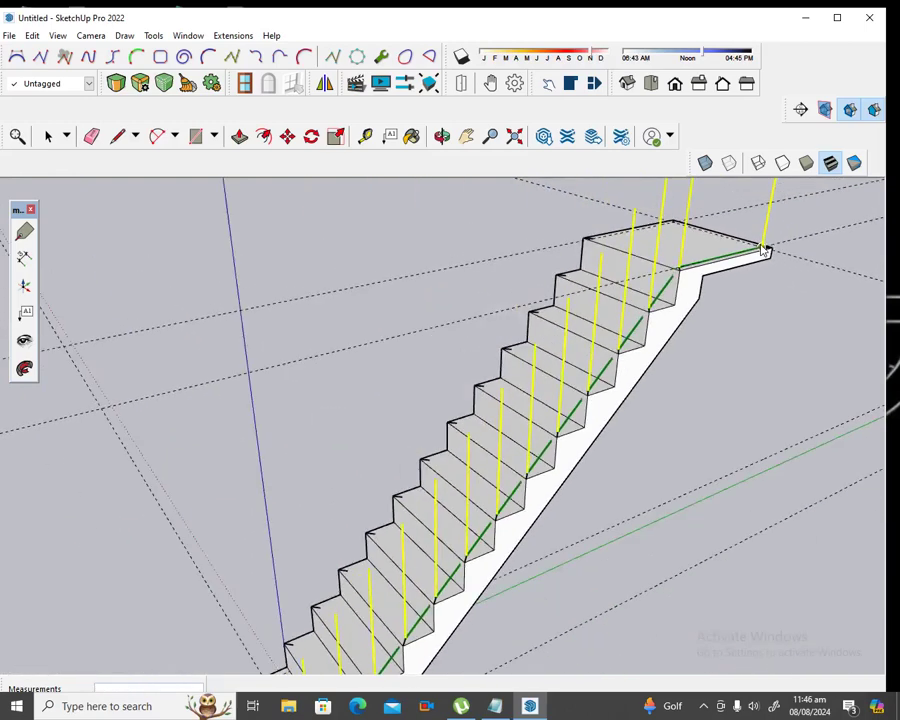
{"action": "scroll", "coordinate": [765, 248], "scroll_direction": "down", "scroll_amount": 1}
{"action": "scroll", "coordinate": [765, 248], "scroll_direction": "up", "scroll_amount": 1}
{"action": "scroll", "coordinate": [755, 252], "scroll_direction": "up", "scroll_amount": 1}
{"action": "scroll", "coordinate": [740, 258], "scroll_direction": "up", "scroll_amount": 1}
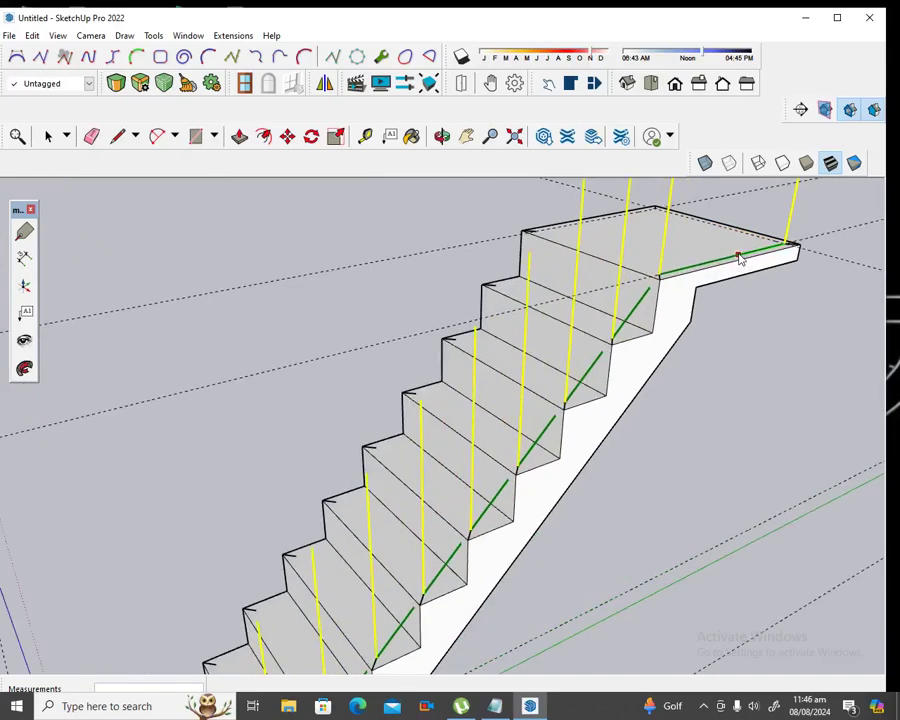
{"action": "scroll", "coordinate": [681, 208], "scroll_direction": "down", "scroll_amount": 1}
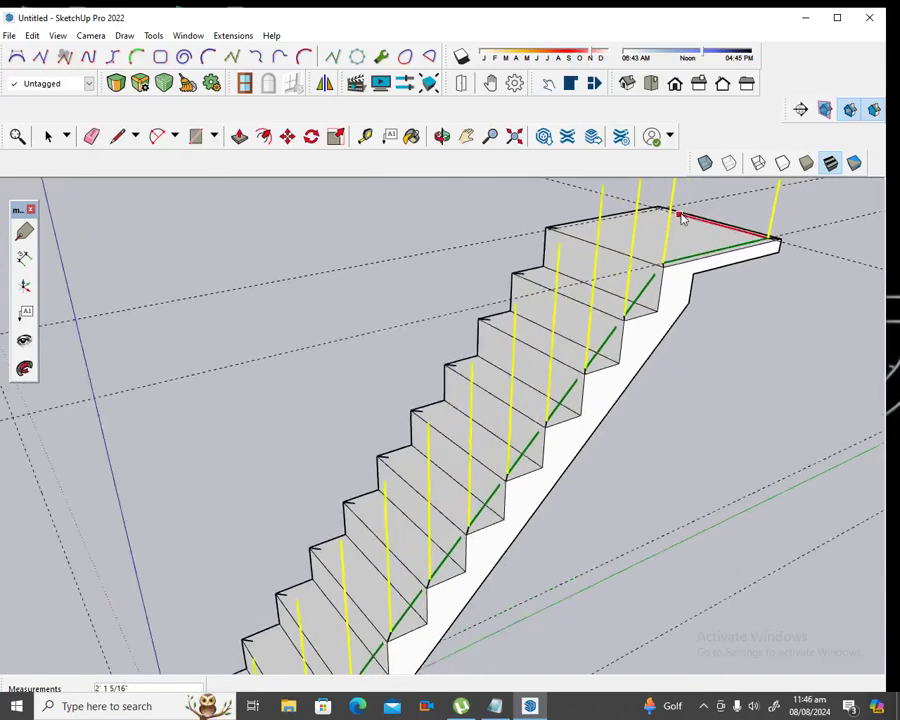
{"action": "scroll", "coordinate": [684, 218], "scroll_direction": "down", "scroll_amount": 2}
{"action": "scroll", "coordinate": [684, 224], "scroll_direction": "down", "scroll_amount": 2}
{"action": "scroll", "coordinate": [700, 214], "scroll_direction": "up", "scroll_amount": 2}
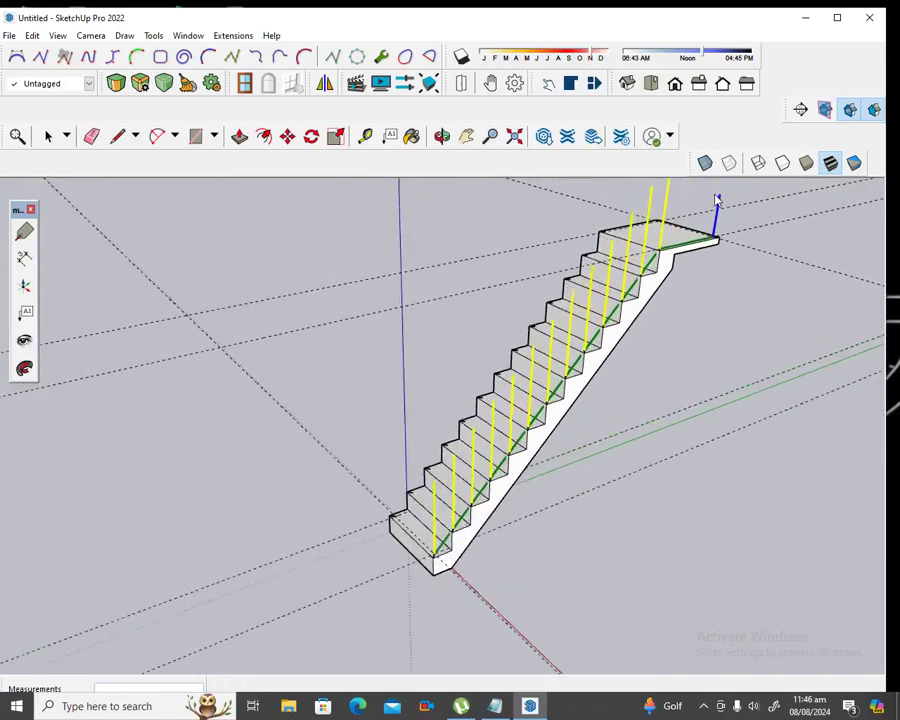
{"action": "scroll", "coordinate": [715, 202], "scroll_direction": "up", "scroll_amount": 1}
{"action": "scroll", "coordinate": [703, 202], "scroll_direction": "up", "scroll_amount": 2}
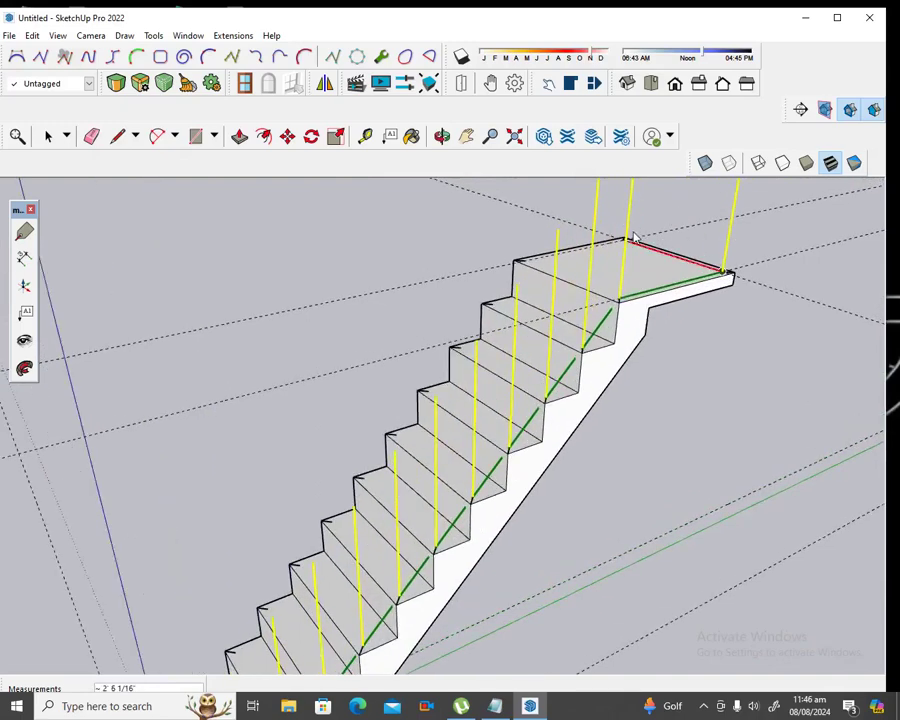
{"action": "scroll", "coordinate": [630, 240], "scroll_direction": "up", "scroll_amount": 2}
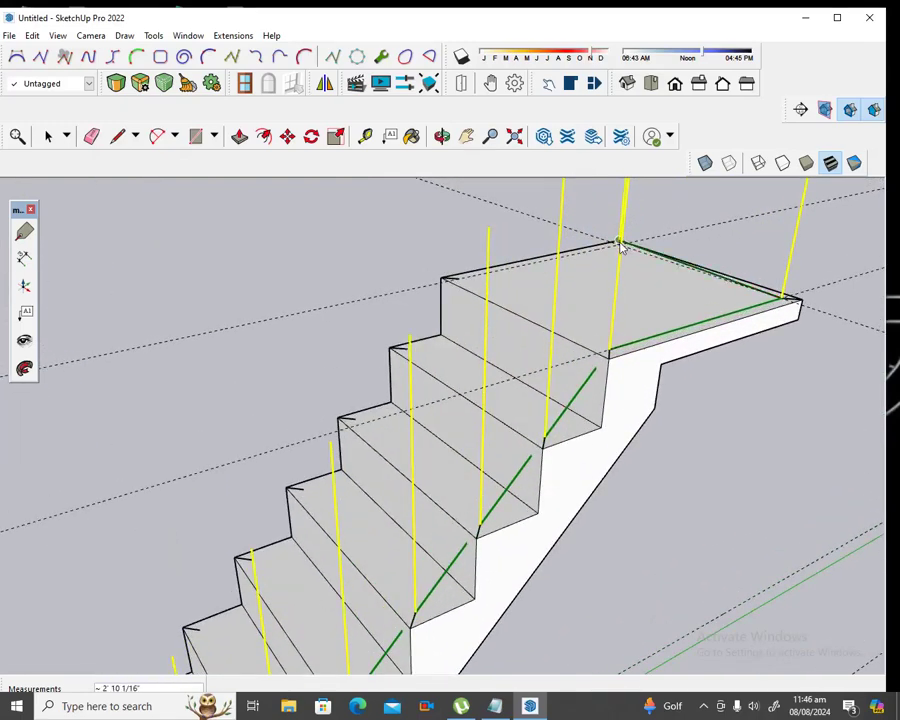
{"action": "left_click", "coordinate": [457, 279]}
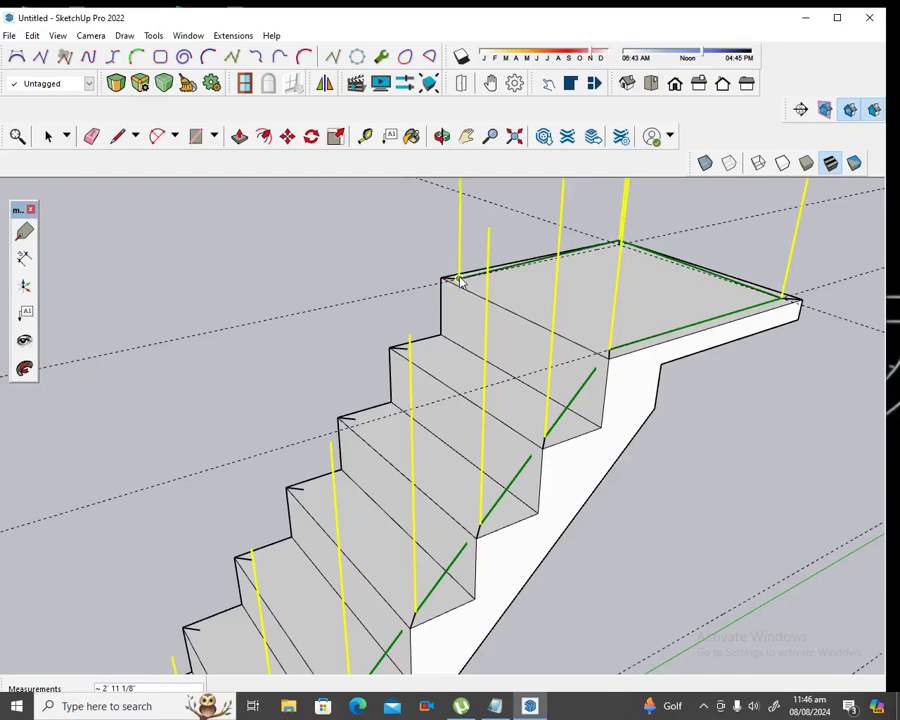
{"action": "left_click", "coordinate": [406, 346]}
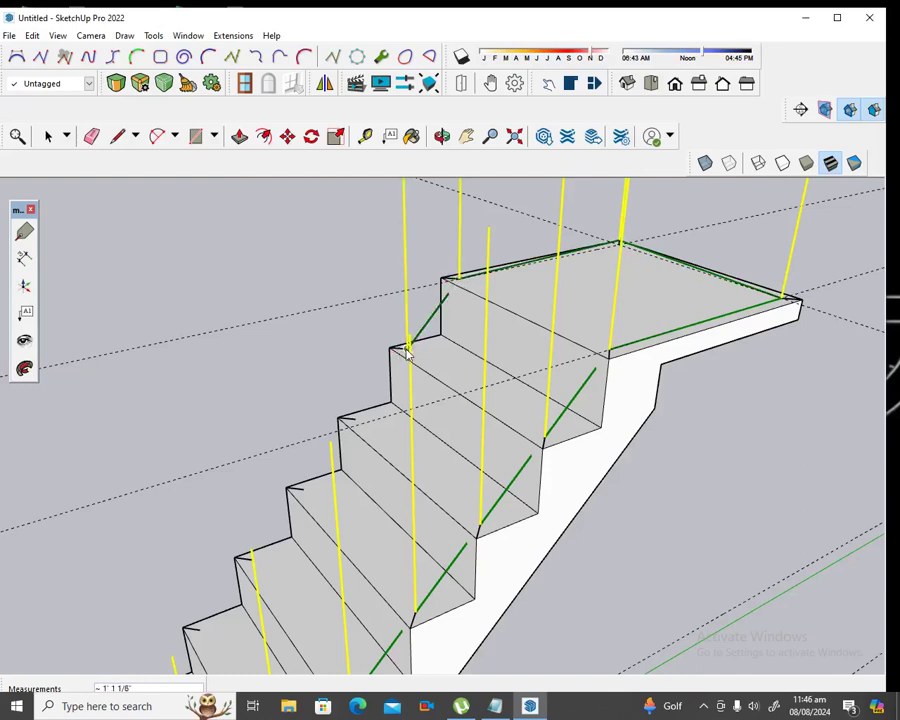
Add posts at each step corner down the opposite side, ending at the stair base
{"action": "left_click", "coordinate": [353, 420]}
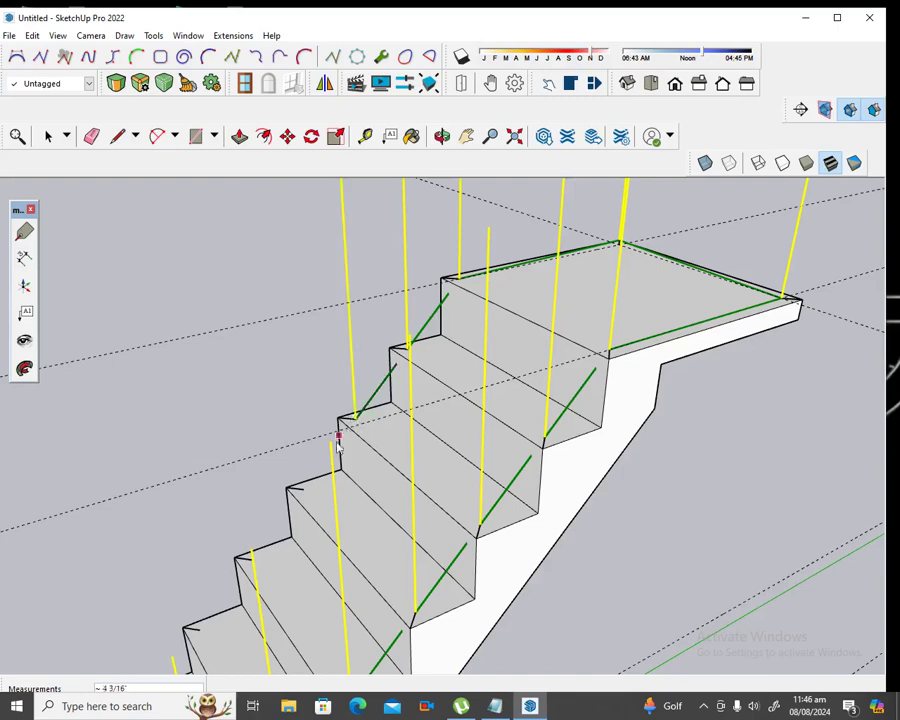
{"action": "left_click", "coordinate": [291, 488]}
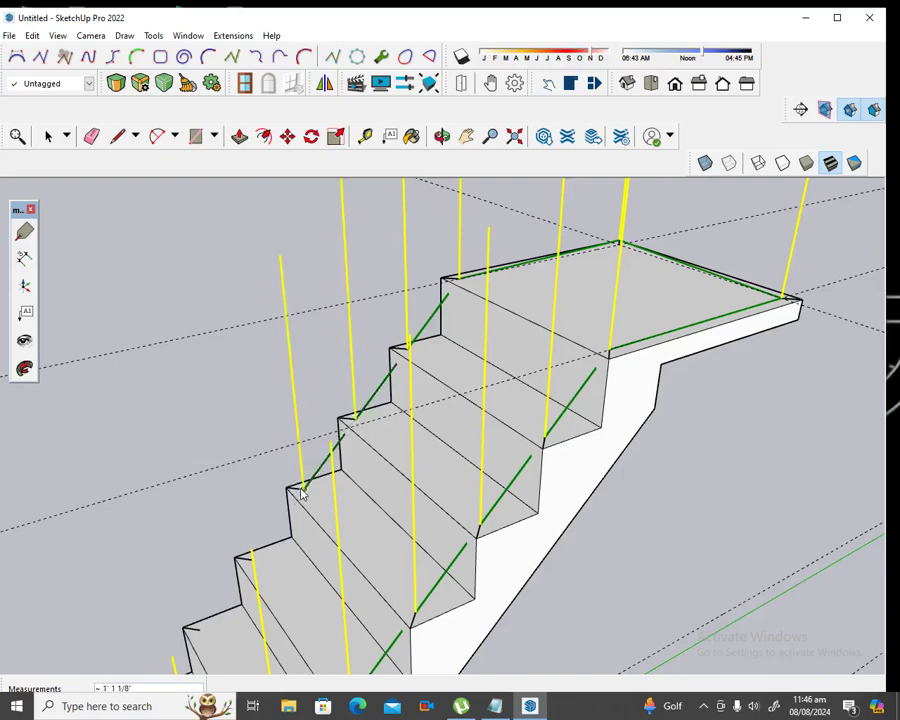
{"action": "left_click", "coordinate": [253, 558]}
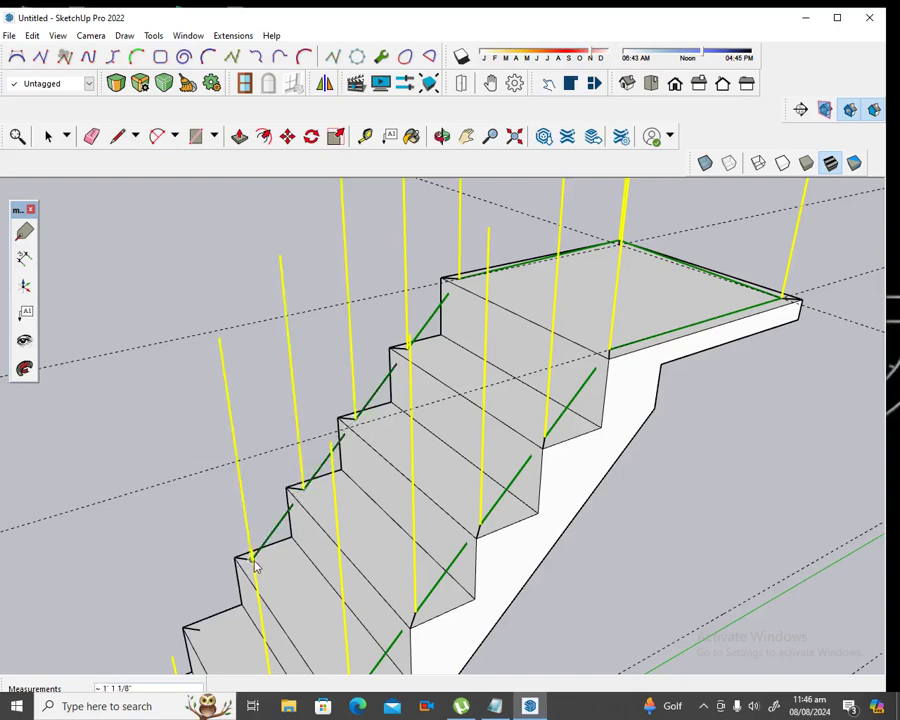
{"action": "scroll", "coordinate": [253, 558], "scroll_direction": "down", "scroll_amount": 5}
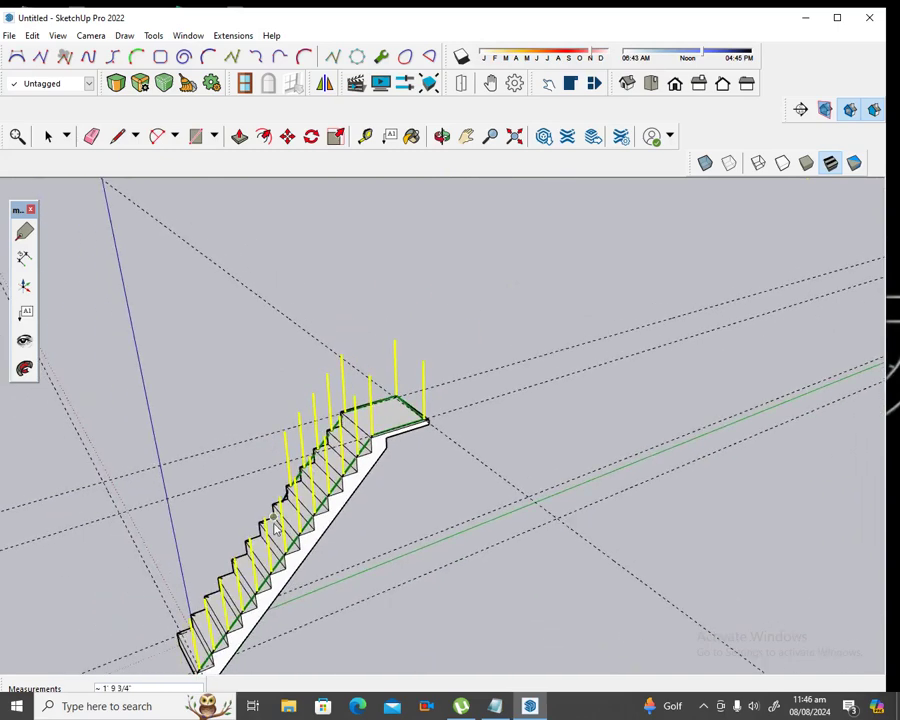
{"action": "scroll", "coordinate": [311, 456], "scroll_direction": "up", "scroll_amount": 4}
{"action": "scroll", "coordinate": [286, 481], "scroll_direction": "up", "scroll_amount": 2}
{"action": "left_click", "coordinate": [280, 479]}
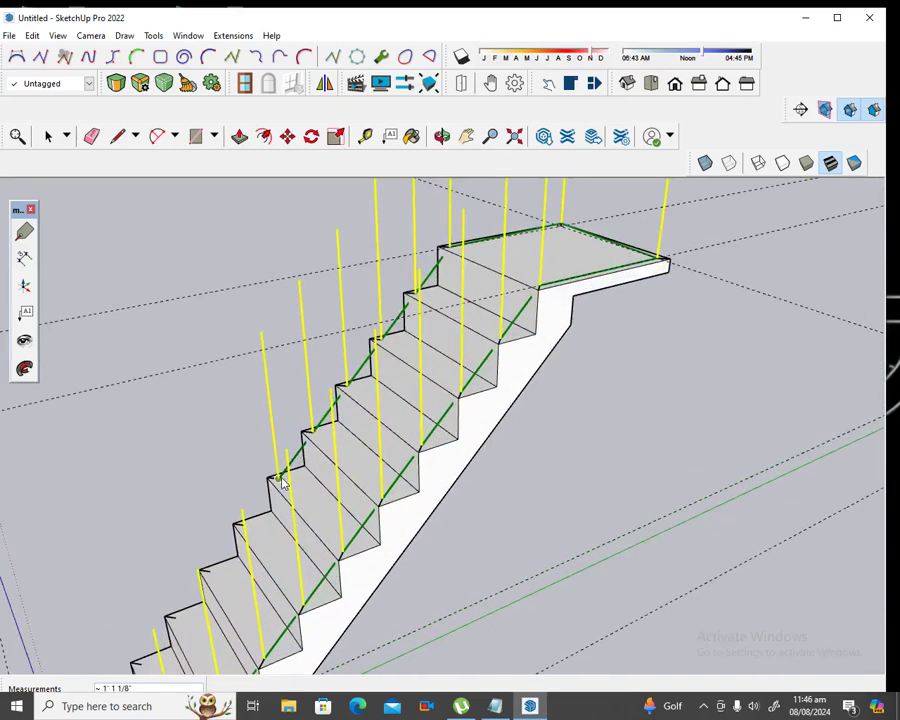
{"action": "left_click", "coordinate": [241, 520]}
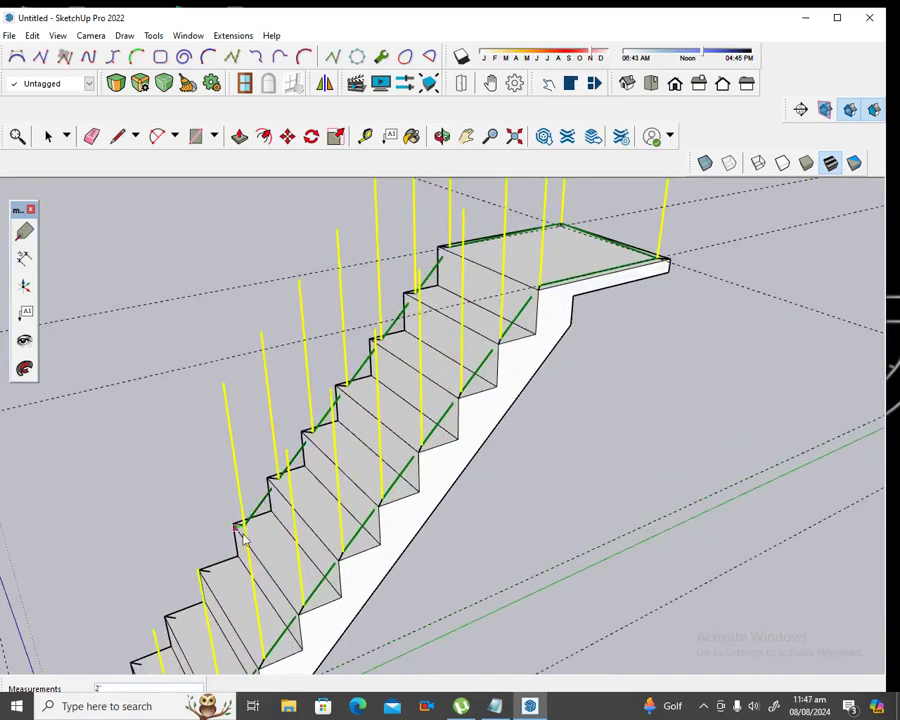
{"action": "left_click", "coordinate": [203, 572]}
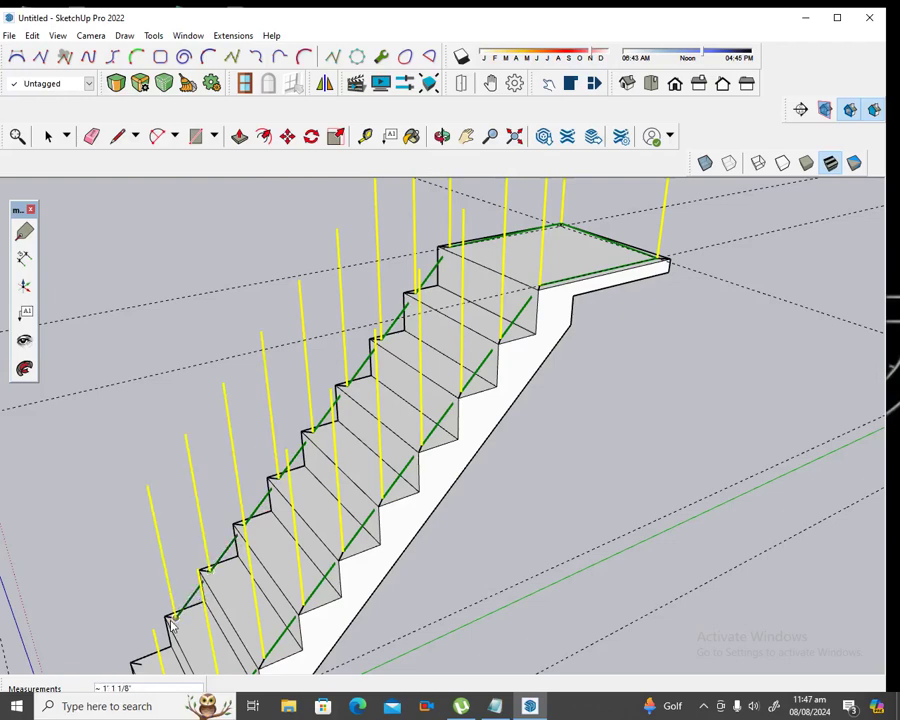
{"action": "scroll", "coordinate": [272, 485], "scroll_direction": "down", "scroll_amount": 3}
{"action": "scroll", "coordinate": [270, 490], "scroll_direction": "down", "scroll_amount": 2}
{"action": "scroll", "coordinate": [215, 550], "scroll_direction": "up", "scroll_amount": 2}
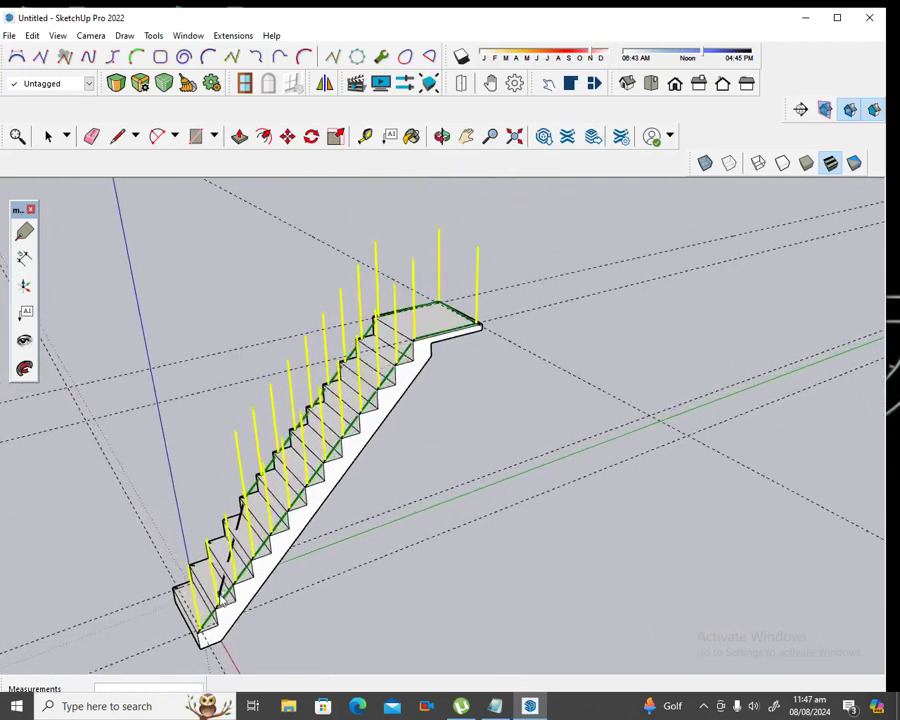
{"action": "scroll", "coordinate": [229, 520], "scroll_direction": "up", "scroll_amount": 2}
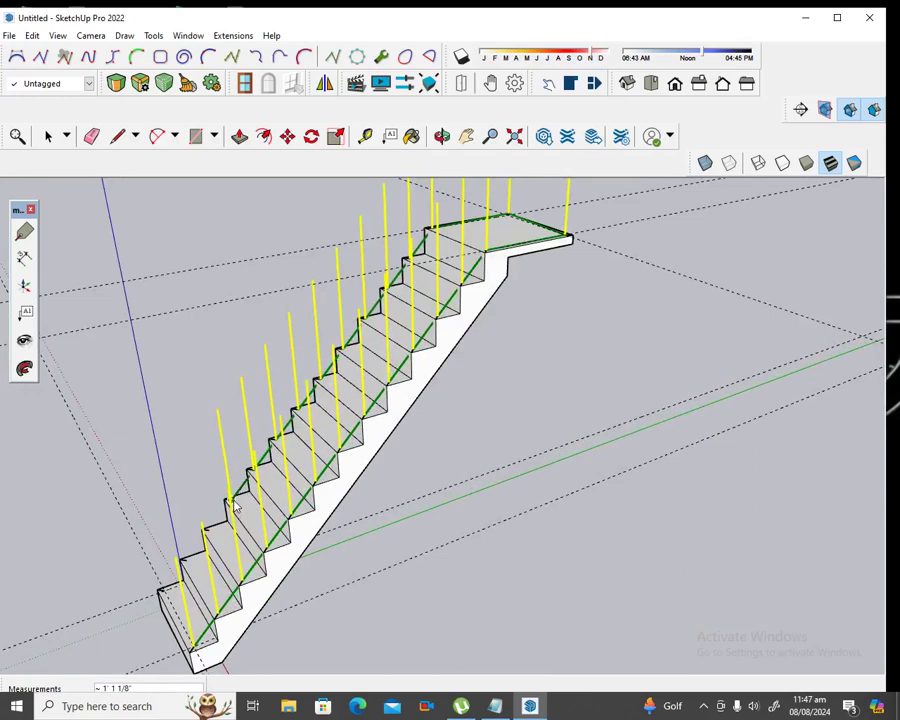
{"action": "left_click", "coordinate": [185, 562]}
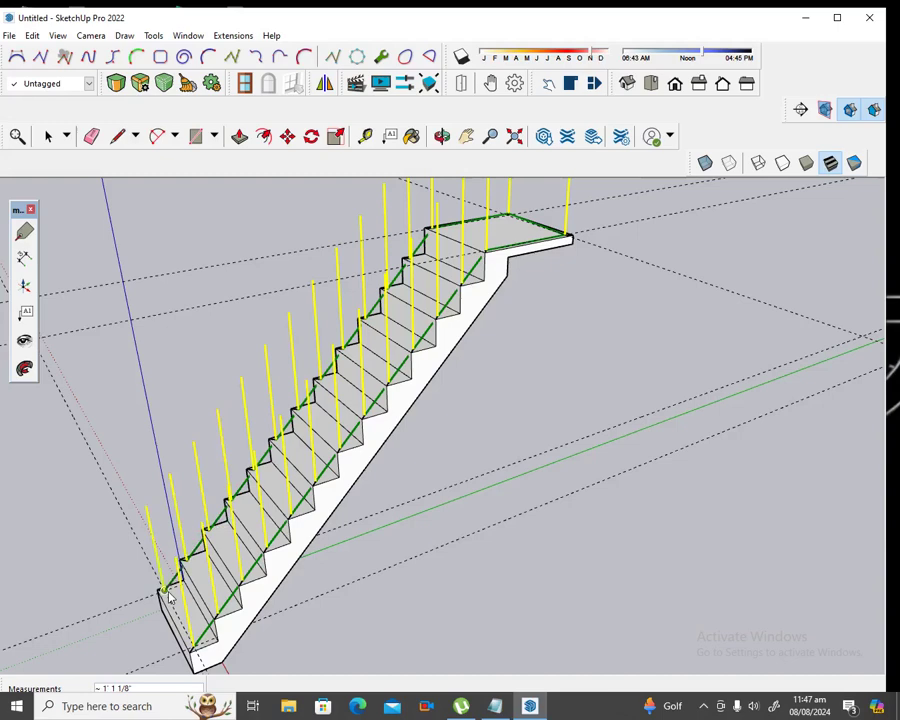
Finish the MajRail path so the 3D railings with top and mid rails are built
{"action": "key", "text": "Return"}
{"action": "scroll", "coordinate": [168, 596], "scroll_direction": "down", "scroll_amount": 3}
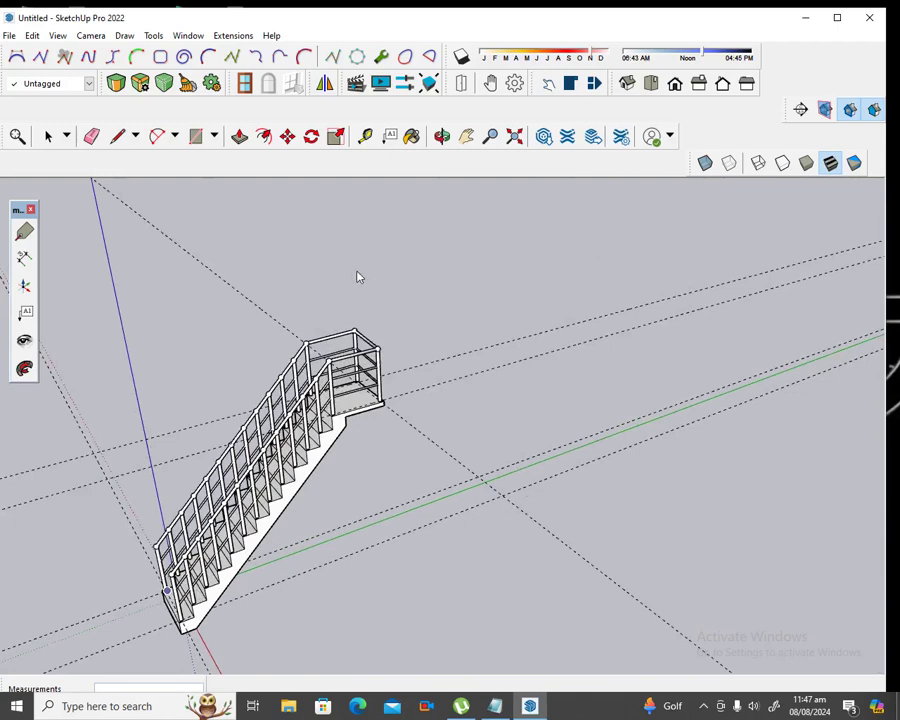
{"action": "scroll", "coordinate": [366, 310], "scroll_direction": "up", "scroll_amount": 2}
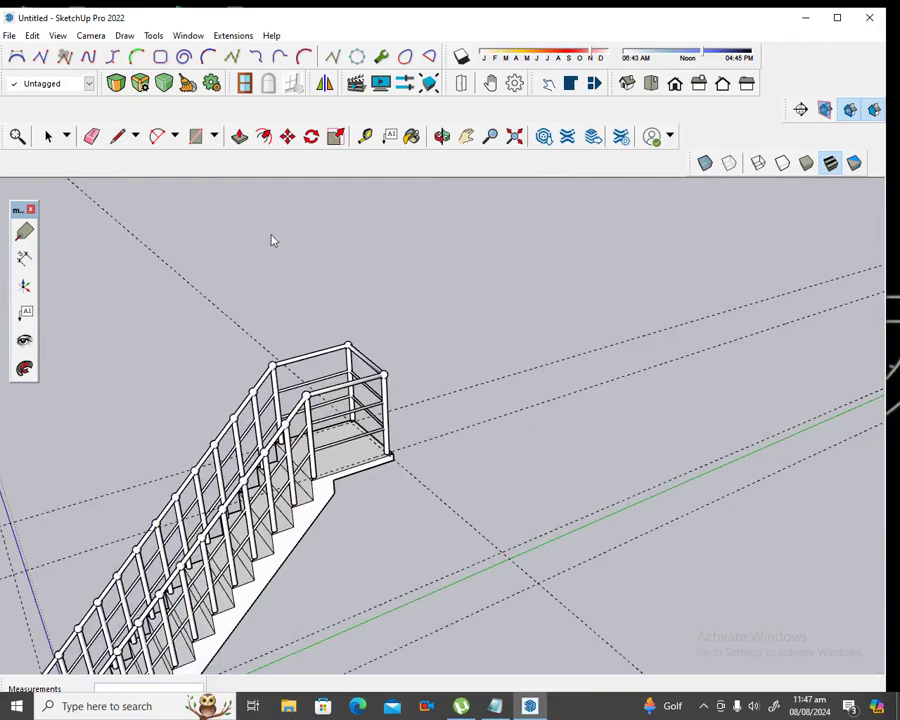
Orbit and zoom around the model to inspect the finished railings on both sides and landing
{"action": "left_click", "coordinate": [442, 136]}
{"action": "mouse_move", "coordinate": [172, 524]}
{"action": "left_mouse_down"}
{"action": "mouse_move", "coordinate": [406, 540]}
{"action": "mouse_move", "coordinate": [471, 492]}
{"action": "mouse_move", "coordinate": [438, 434]}
{"action": "mouse_move", "coordinate": [446, 522]}
{"action": "mouse_move", "coordinate": [451, 500]}
{"action": "mouse_move", "coordinate": [277, 500]}
{"action": "mouse_move", "coordinate": [271, 514]}
{"action": "mouse_move", "coordinate": [380, 590]}
{"action": "mouse_move", "coordinate": [415, 630]}
{"action": "mouse_move", "coordinate": [643, 493]}
{"action": "mouse_move", "coordinate": [422, 430]}
{"action": "mouse_move", "coordinate": [199, 400]}
{"action": "mouse_move", "coordinate": [415, 495]}
{"action": "left_mouse_up"}
{"action": "scroll", "coordinate": [438, 434], "scroll_direction": "down", "scroll_amount": 3}
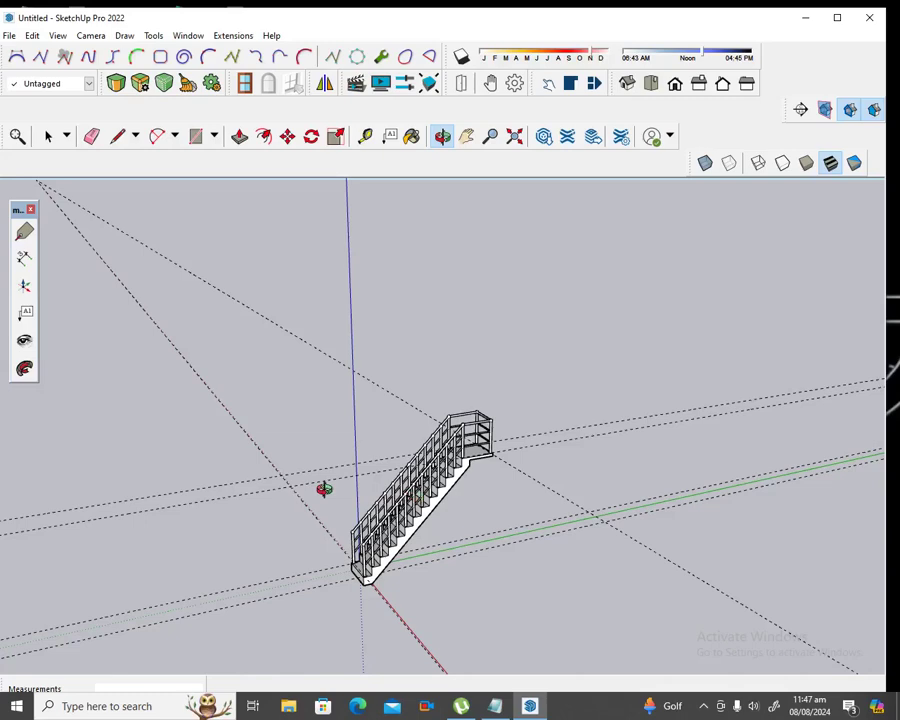
{"action": "scroll", "coordinate": [465, 447], "scroll_direction": "up", "scroll_amount": 3}
{"action": "scroll", "coordinate": [474, 436], "scroll_direction": "up", "scroll_amount": 1}
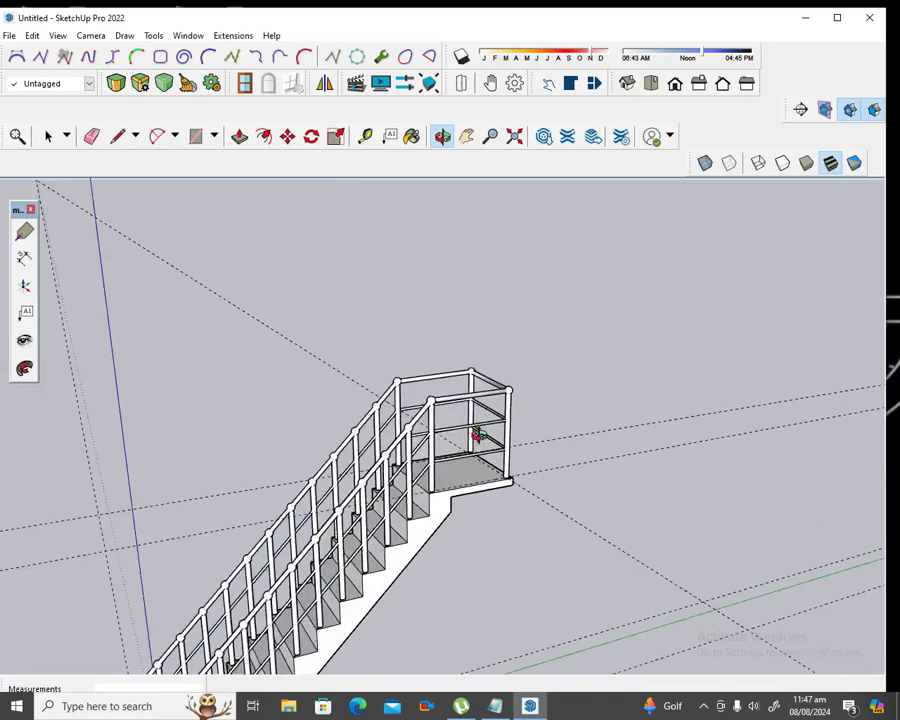
{"action": "scroll", "coordinate": [478, 434], "scroll_direction": "up", "scroll_amount": 2}
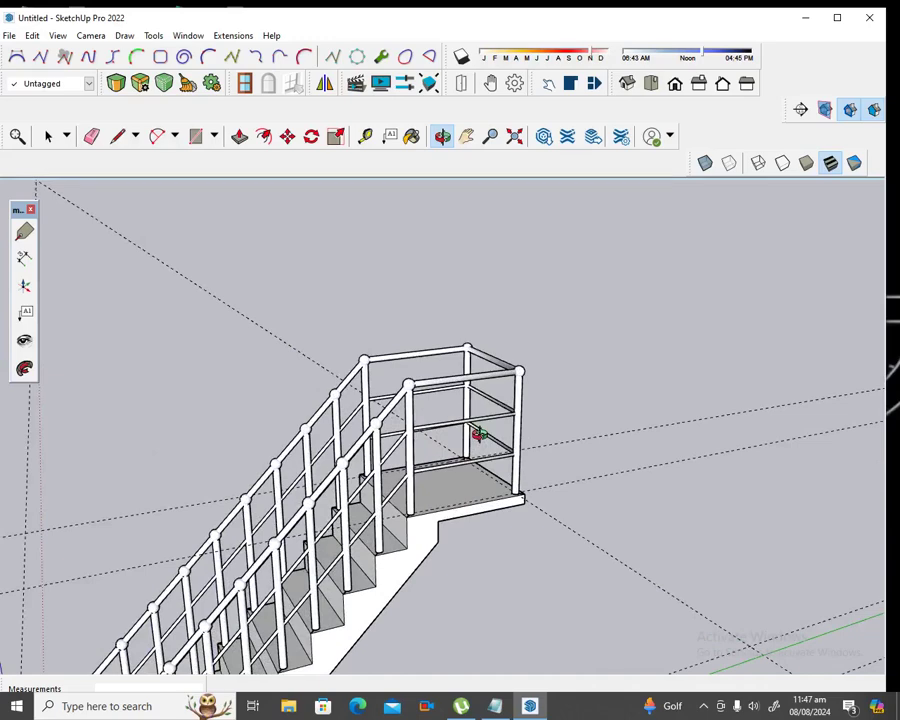
{"action": "scroll", "coordinate": [479, 433], "scroll_direction": "down", "scroll_amount": 2}
{"action": "scroll", "coordinate": [478, 434], "scroll_direction": "down", "scroll_amount": 2}
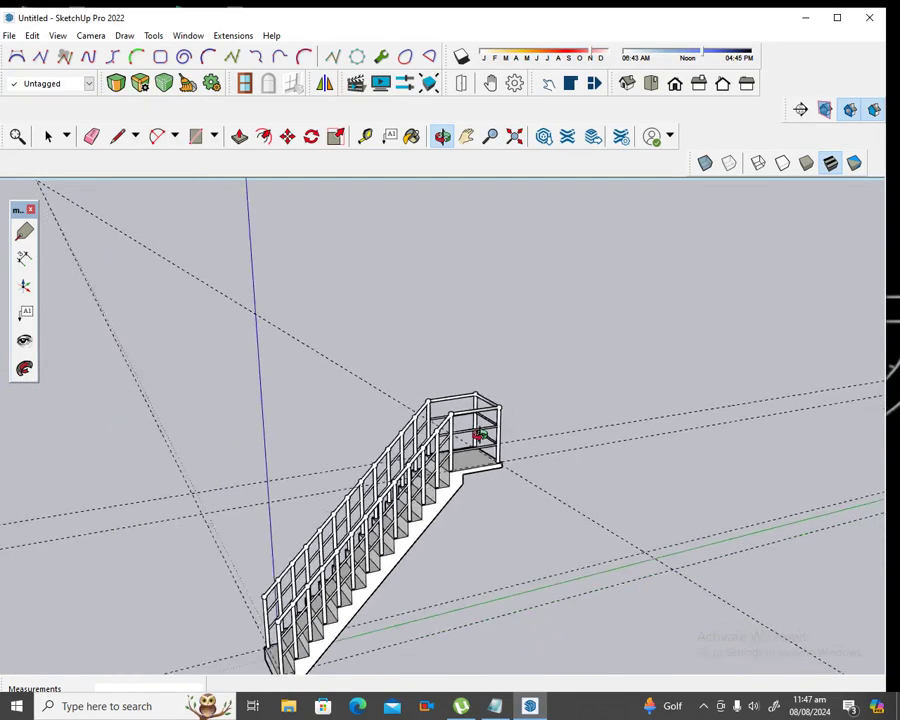
Undo the MajRail railing so the staircase is bare again
{"action": "left_click", "coordinate": [33, 36]}
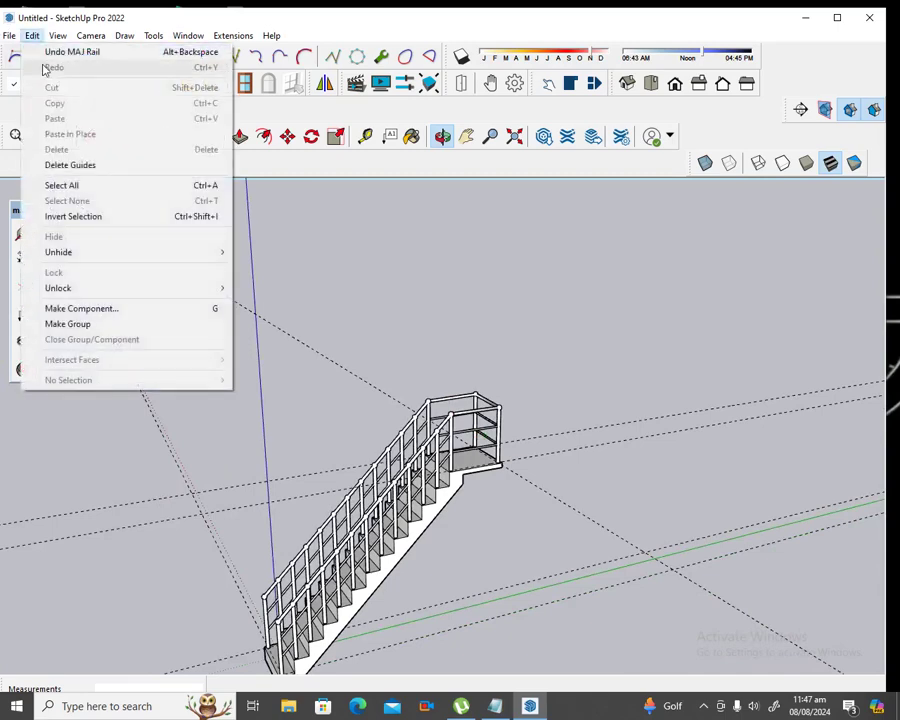
{"action": "left_click", "coordinate": [46, 53]}
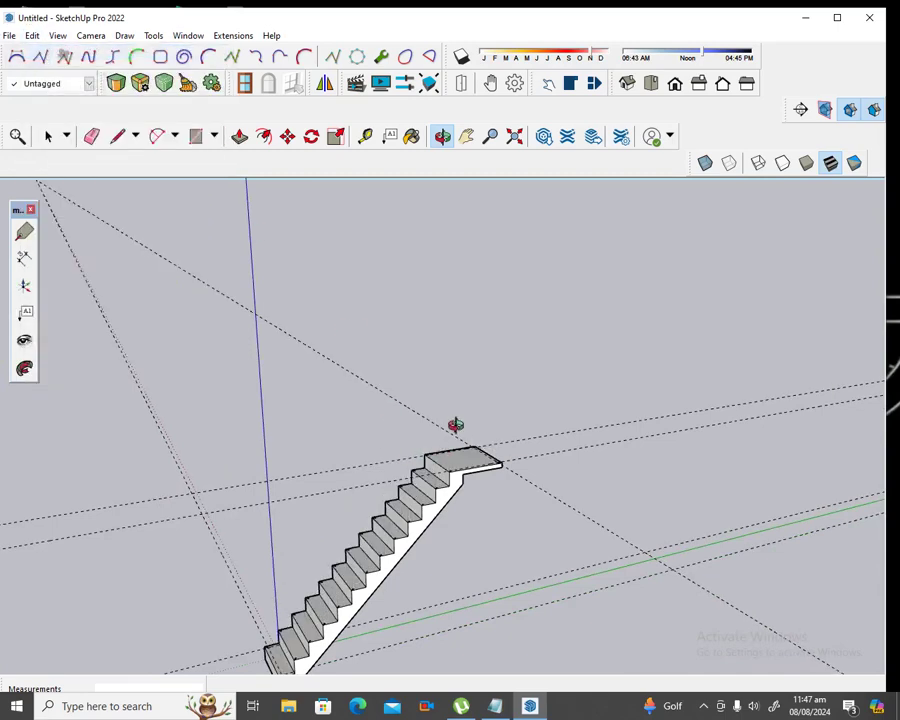
{"action": "scroll", "coordinate": [455, 425], "scroll_direction": "up", "scroll_amount": 1}
{"action": "scroll", "coordinate": [453, 417], "scroll_direction": "up", "scroll_amount": 1}
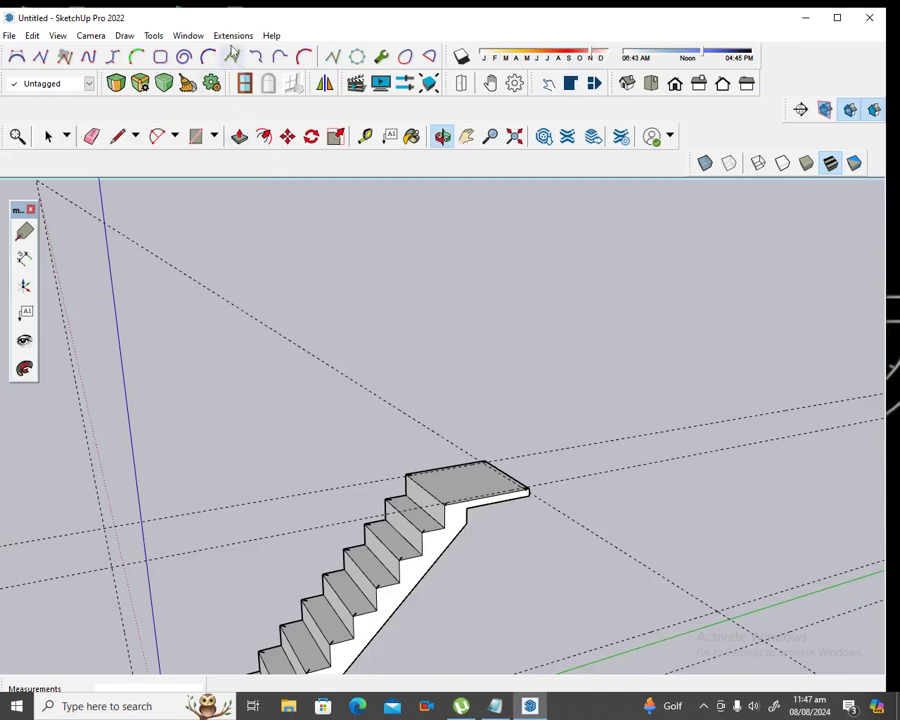
Start a new MajRail railing with rail type B at 3' height
{"action": "left_click", "coordinate": [236, 36]}
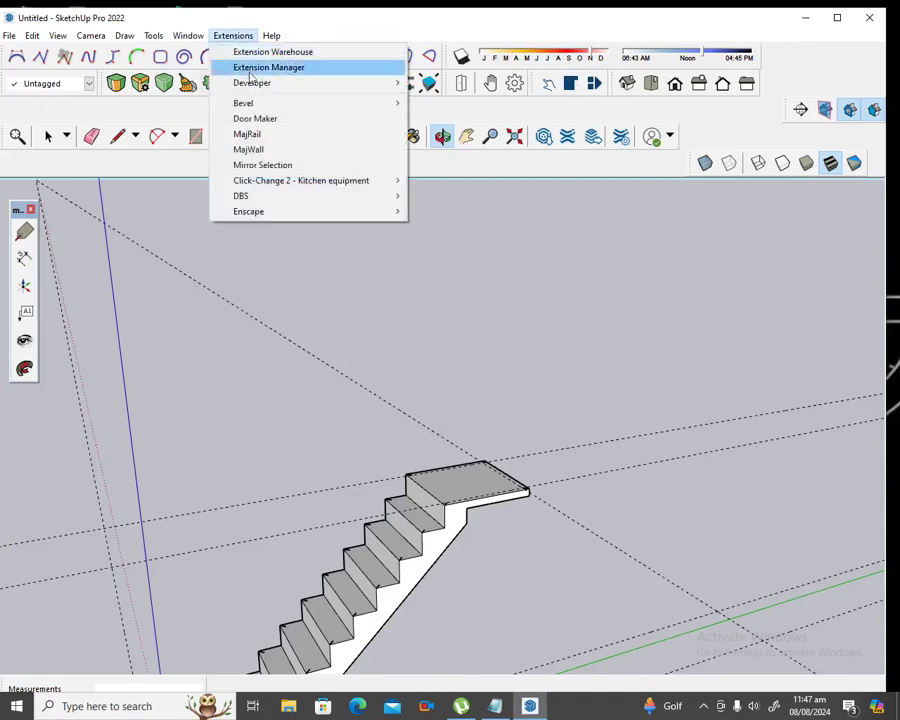
{"action": "left_click", "coordinate": [256, 134]}
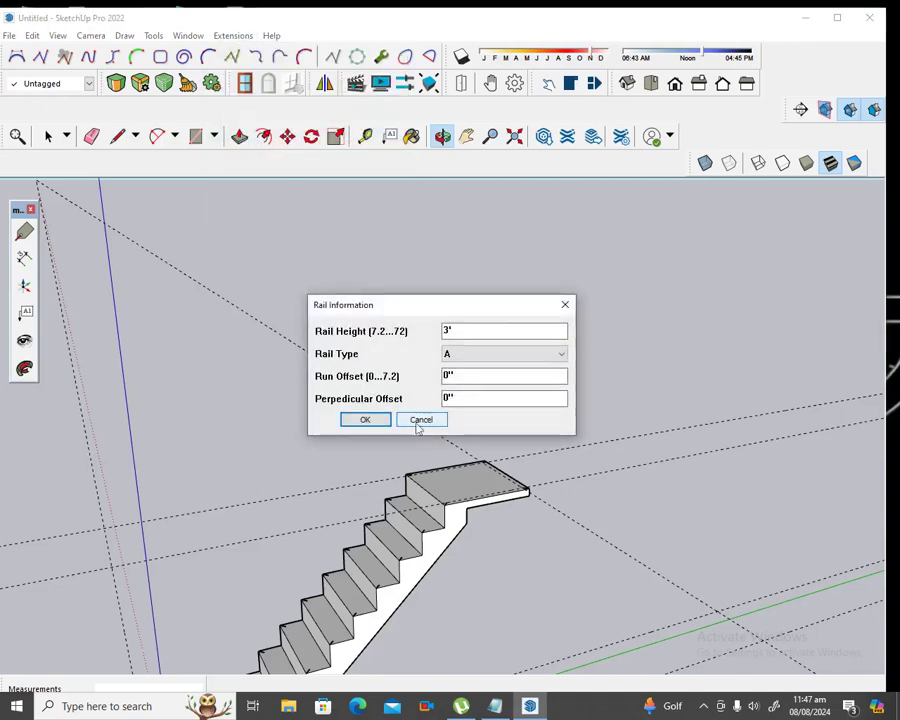
{"action": "left_click", "coordinate": [561, 355]}
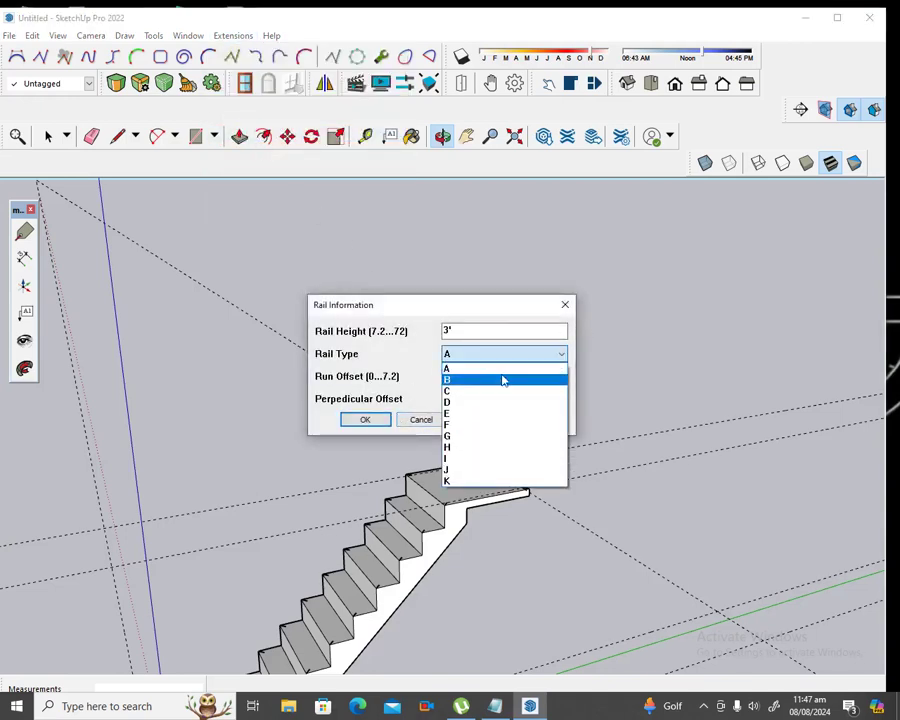
{"action": "left_click", "coordinate": [461, 378]}
{"action": "left_click", "coordinate": [366, 419]}
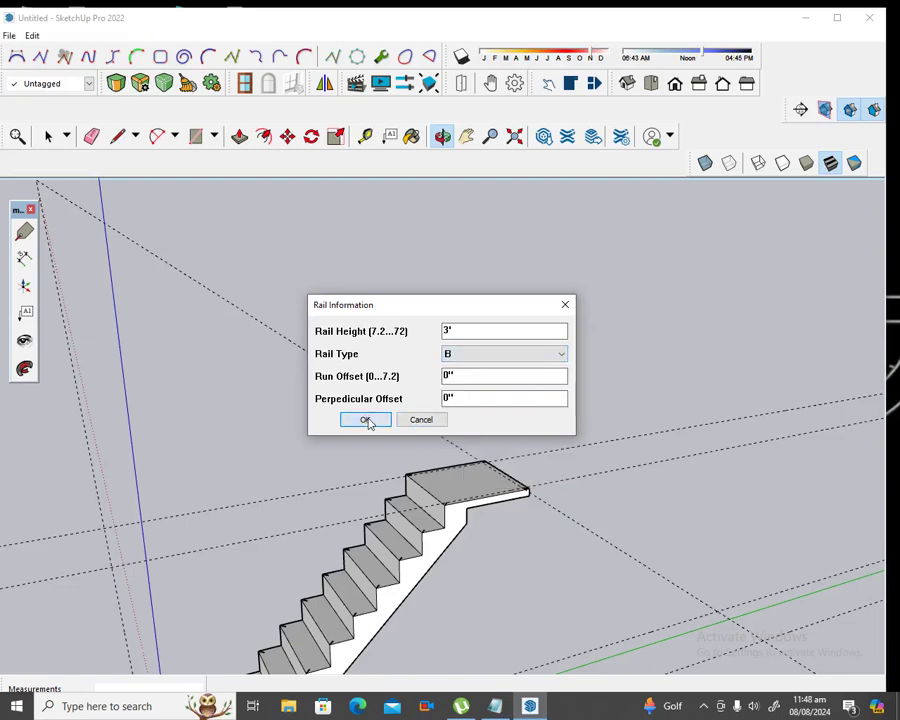
{"action": "scroll", "coordinate": [377, 364], "scroll_direction": "down", "scroll_amount": 2}
Start the MajRail type B path at the bottom step corner and add points at the next four step corners
{"action": "scroll", "coordinate": [378, 364], "scroll_direction": "down", "scroll_amount": 2}
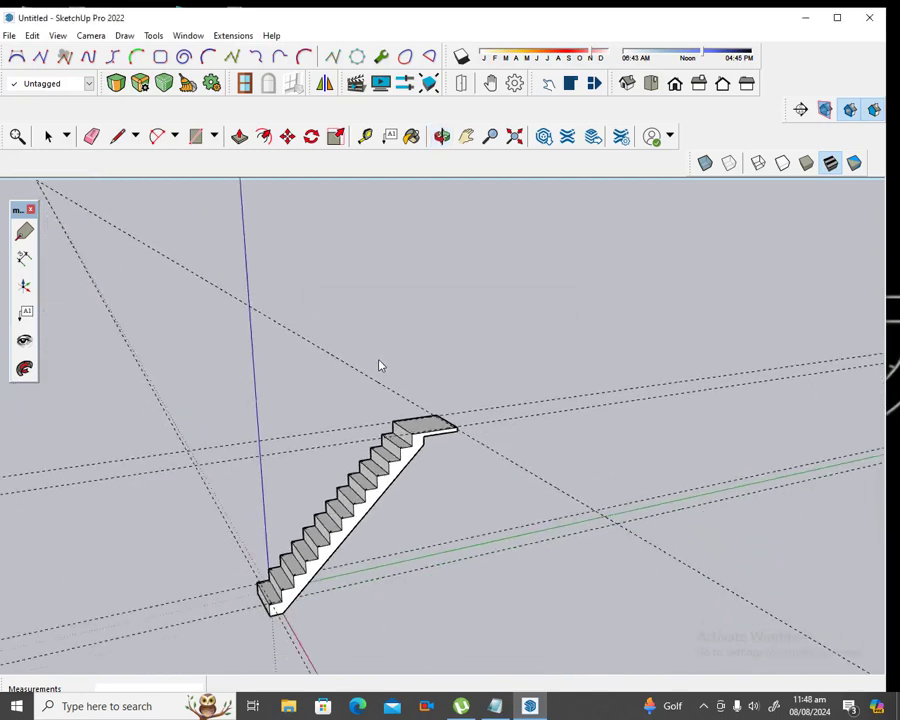
{"action": "scroll", "coordinate": [380, 364], "scroll_direction": "down", "scroll_amount": 1}
{"action": "scroll", "coordinate": [283, 540], "scroll_direction": "up", "scroll_amount": 3}
{"action": "scroll", "coordinate": [285, 538], "scroll_direction": "up", "scroll_amount": 2}
{"action": "scroll", "coordinate": [295, 535], "scroll_direction": "up", "scroll_amount": 2}
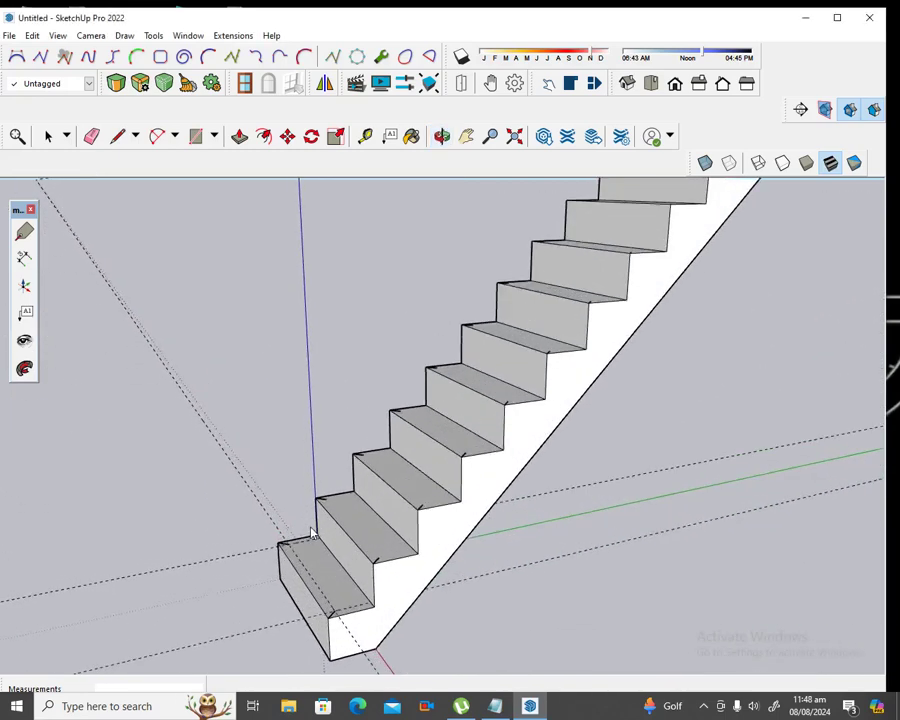
{"action": "scroll", "coordinate": [308, 533], "scroll_direction": "up", "scroll_amount": 2}
{"action": "left_click", "coordinate": [281, 552]}
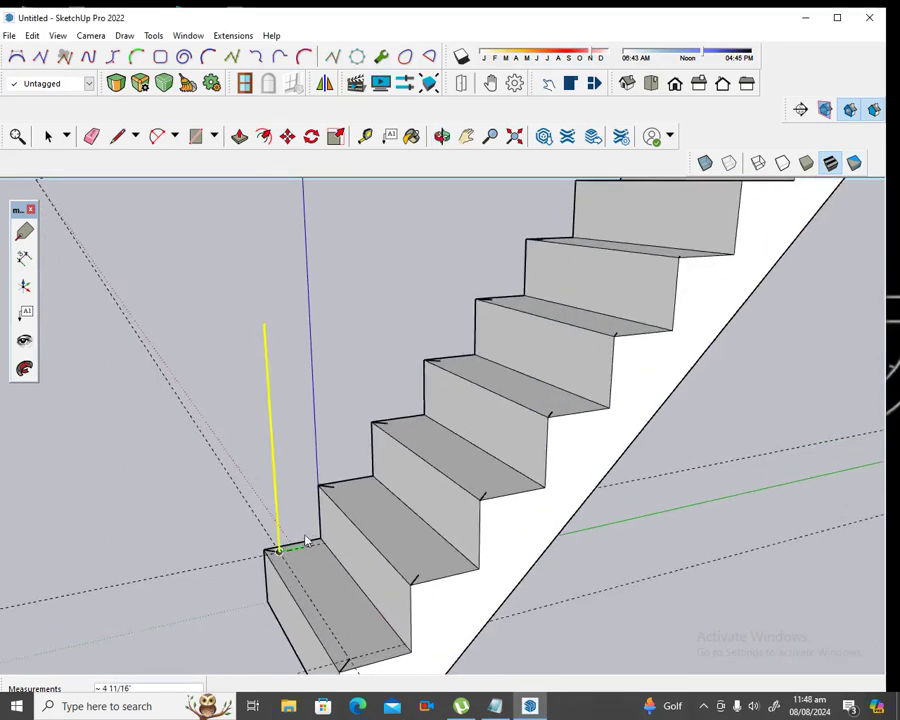
{"action": "left_click", "coordinate": [333, 488]}
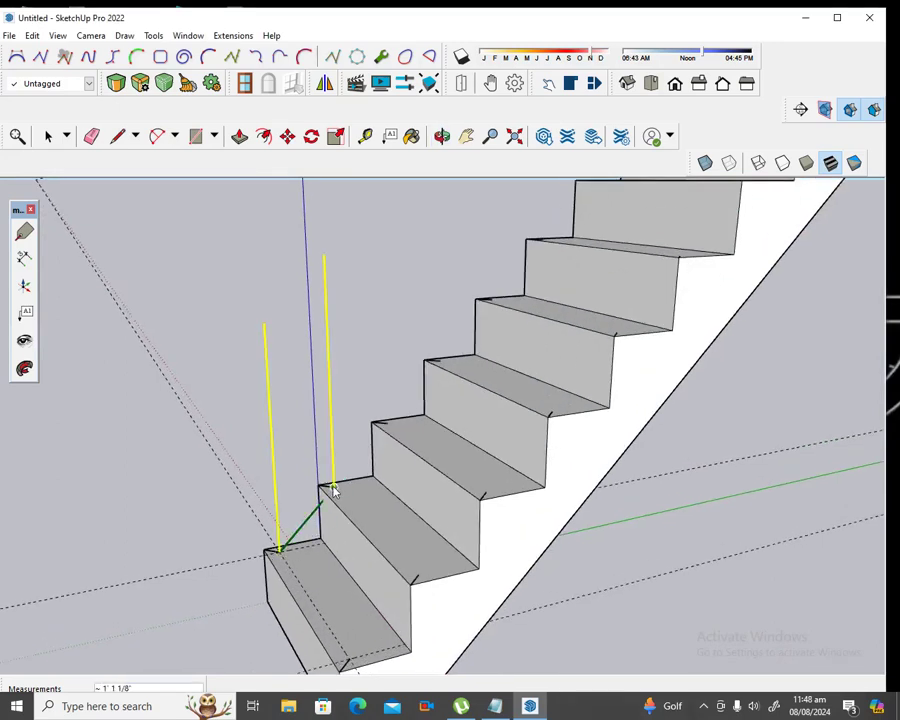
{"action": "left_click", "coordinate": [375, 421]}
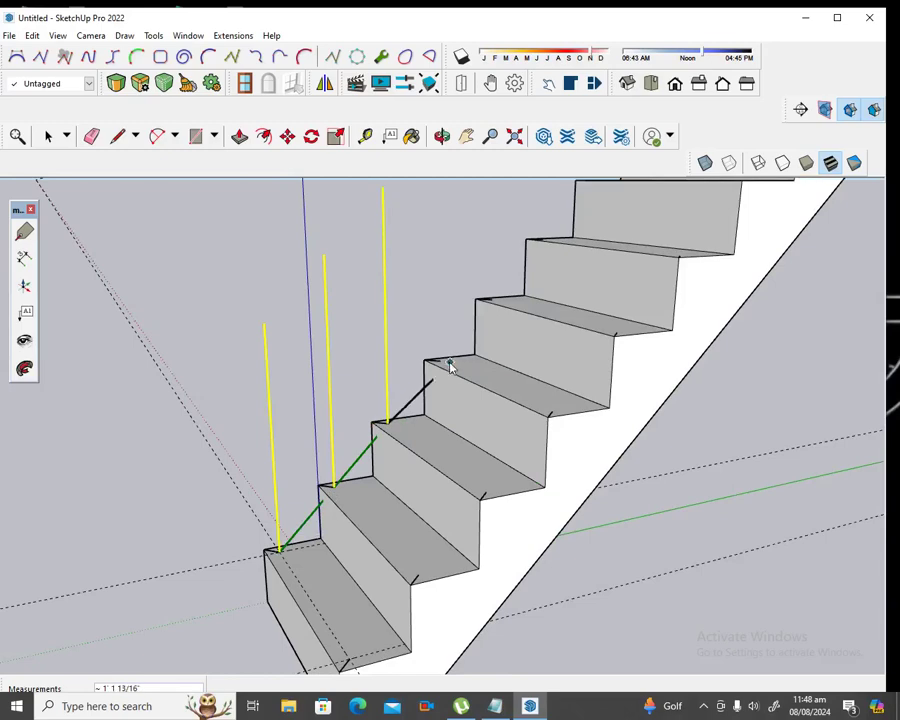
{"action": "left_click", "coordinate": [430, 361]}
{"action": "scroll", "coordinate": [512, 285], "scroll_direction": "up", "scroll_amount": 3}
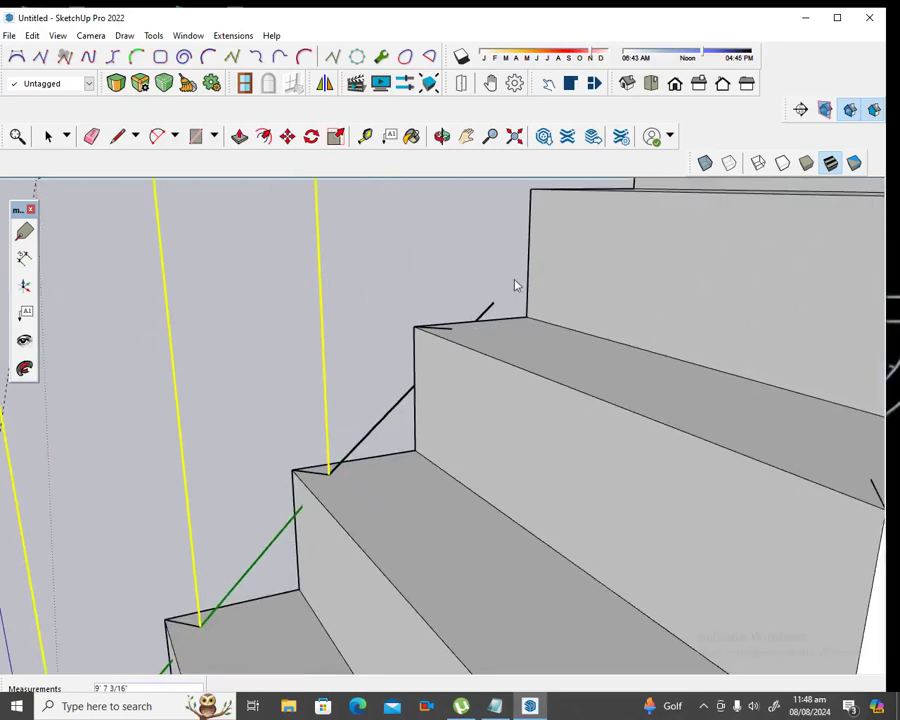
{"action": "left_click", "coordinate": [450, 332]}
Continue the rail with points at four more step corners higher up the flight
{"action": "scroll", "coordinate": [448, 336], "scroll_direction": "down", "scroll_amount": 2}
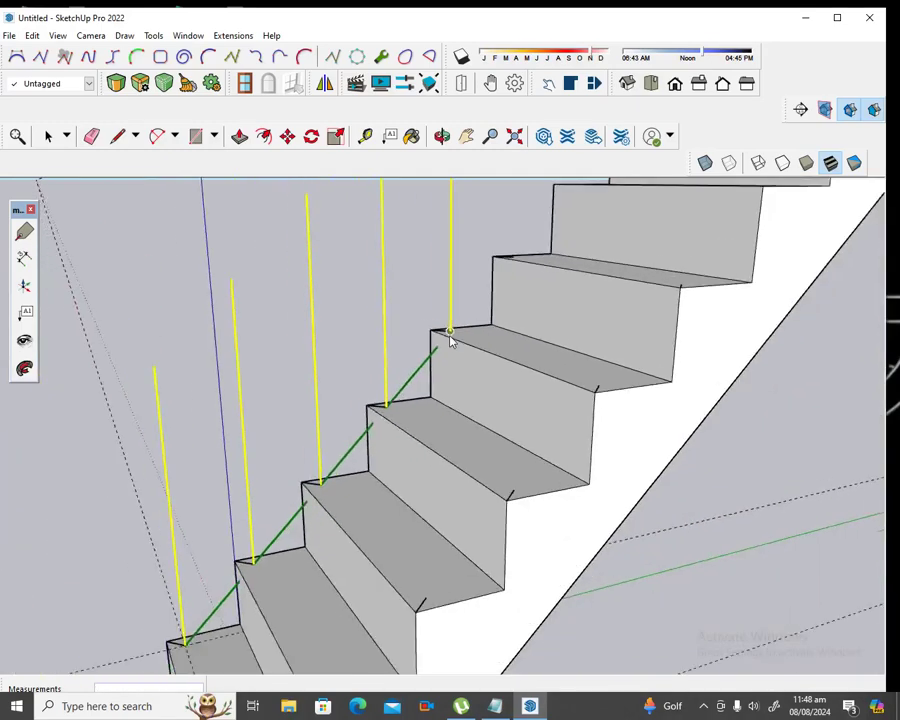
{"action": "scroll", "coordinate": [450, 340], "scroll_direction": "down", "scroll_amount": 2}
{"action": "scroll", "coordinate": [455, 340], "scroll_direction": "down", "scroll_amount": 2}
{"action": "scroll", "coordinate": [460, 338], "scroll_direction": "down", "scroll_amount": 2}
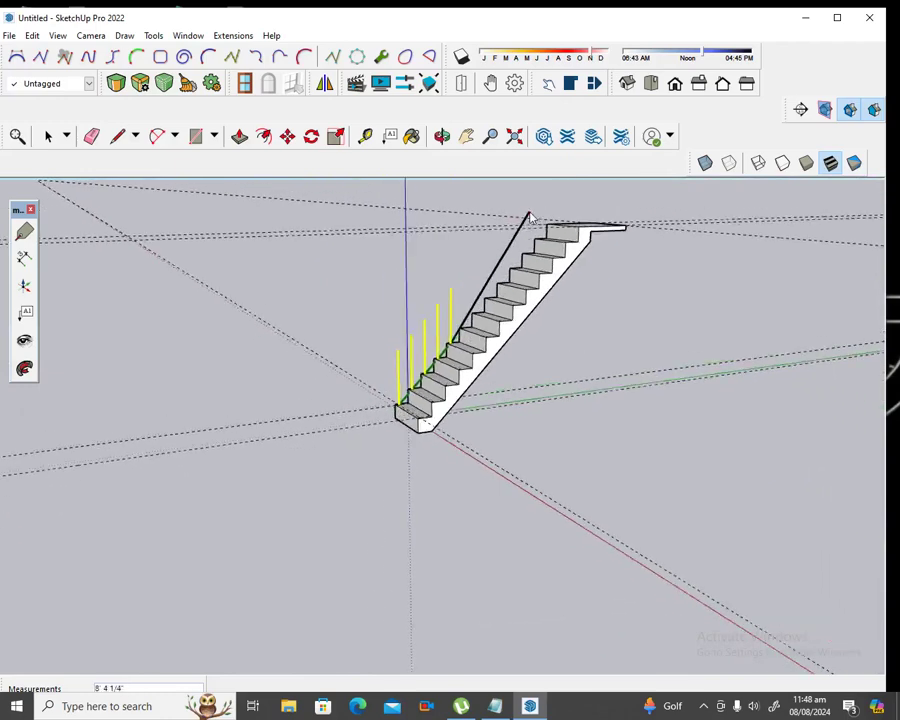
{"action": "scroll", "coordinate": [526, 225], "scroll_direction": "up", "scroll_amount": 2}
{"action": "scroll", "coordinate": [535, 222], "scroll_direction": "up", "scroll_amount": 2}
{"action": "scroll", "coordinate": [535, 222], "scroll_direction": "up", "scroll_amount": 1}
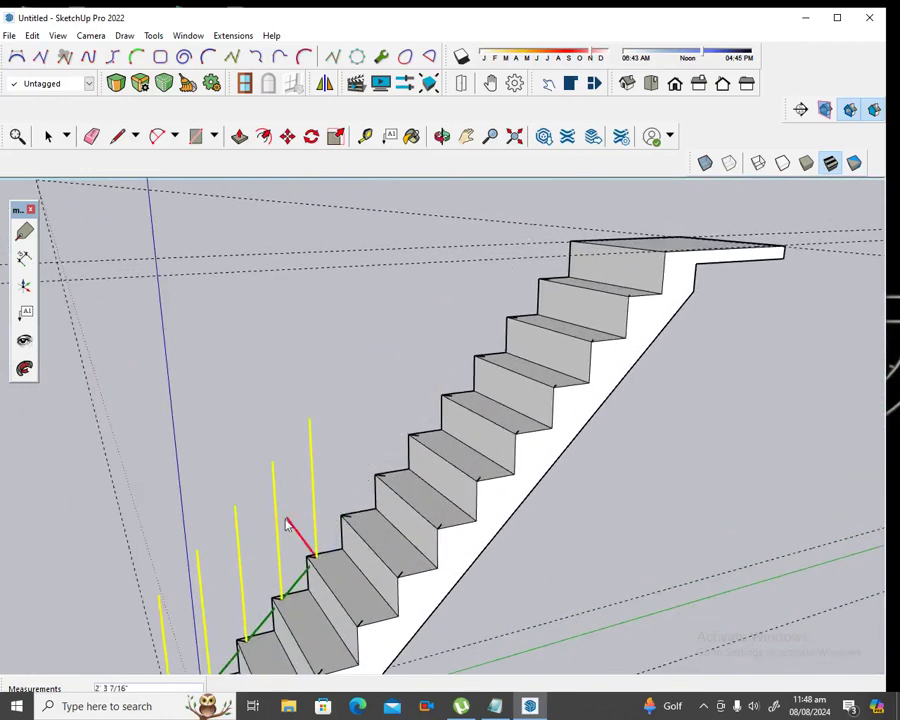
{"action": "left_click", "coordinate": [349, 518]}
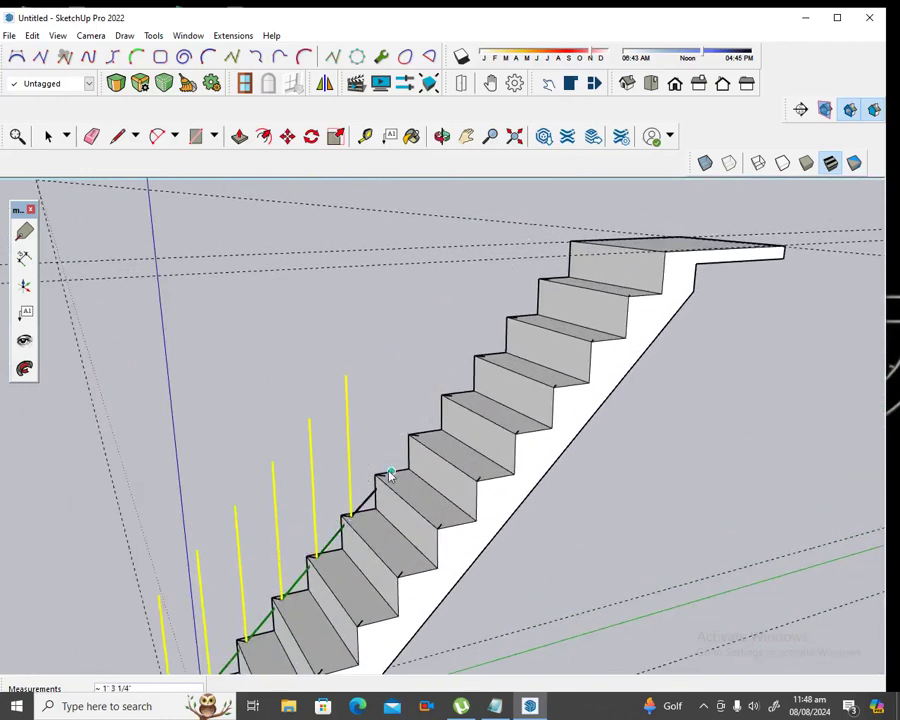
{"action": "left_click", "coordinate": [381, 476]}
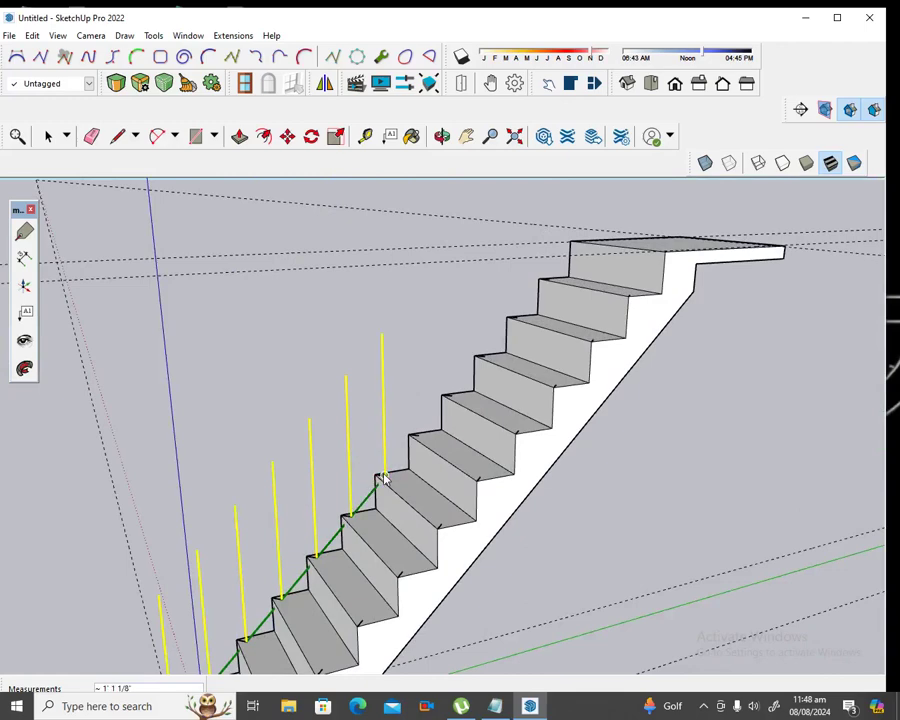
{"action": "left_click", "coordinate": [418, 436]}
{"action": "scroll", "coordinate": [455, 393], "scroll_direction": "up", "scroll_amount": 2}
{"action": "scroll", "coordinate": [476, 374], "scroll_direction": "up", "scroll_amount": 2}
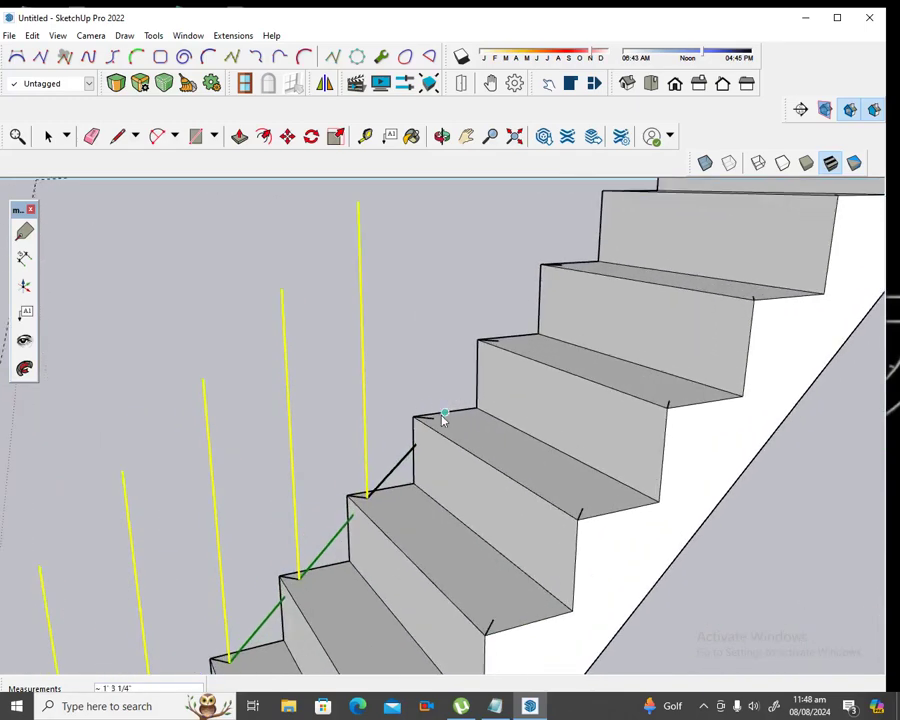
{"action": "left_click", "coordinate": [497, 343]}
Add the last two step-corner points and a final point at the landing edge, then finish the rail
{"action": "scroll", "coordinate": [497, 343], "scroll_direction": "down", "scroll_amount": 1}
{"action": "scroll", "coordinate": [497, 343], "scroll_direction": "down", "scroll_amount": 2}
{"action": "scroll", "coordinate": [495, 343], "scroll_direction": "down", "scroll_amount": 2}
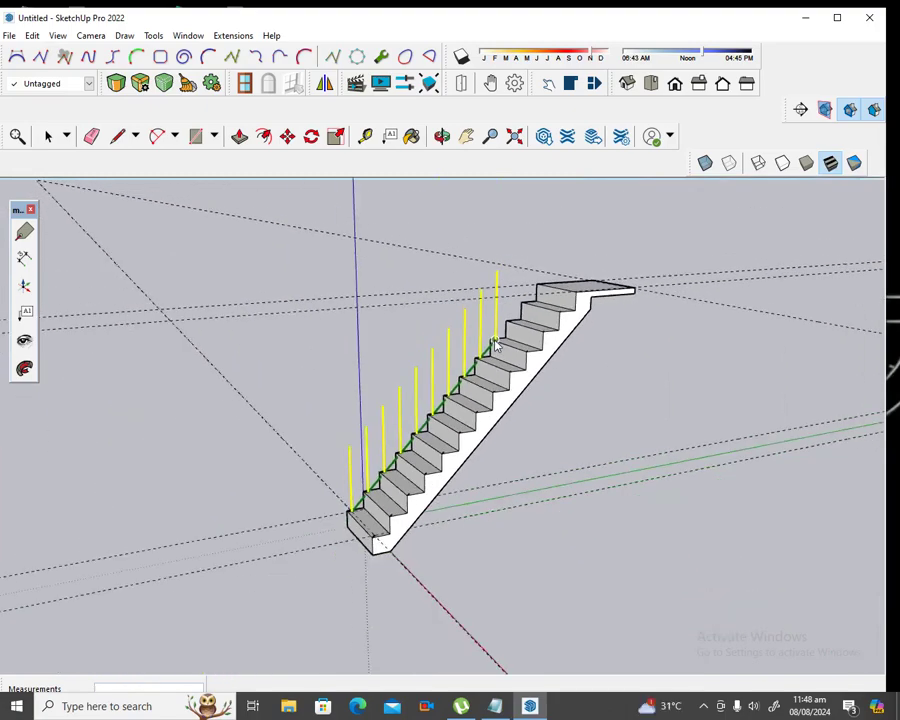
{"action": "scroll", "coordinate": [547, 283], "scroll_direction": "down", "scroll_amount": 1}
{"action": "scroll", "coordinate": [547, 283], "scroll_direction": "up", "scroll_amount": 2}
{"action": "scroll", "coordinate": [545, 285], "scroll_direction": "up", "scroll_amount": 2}
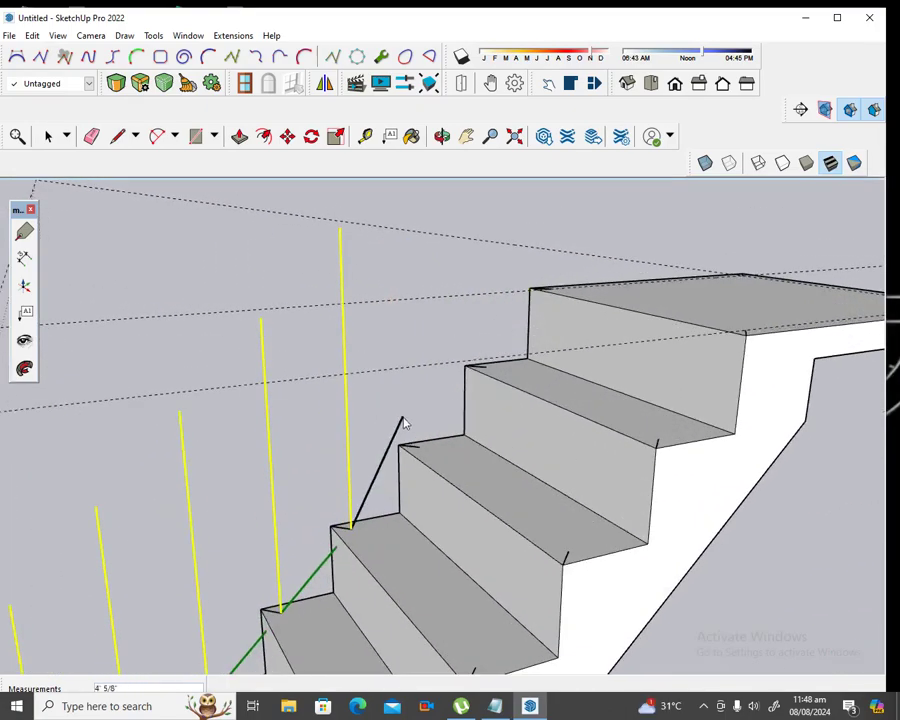
{"action": "left_click", "coordinate": [418, 448]}
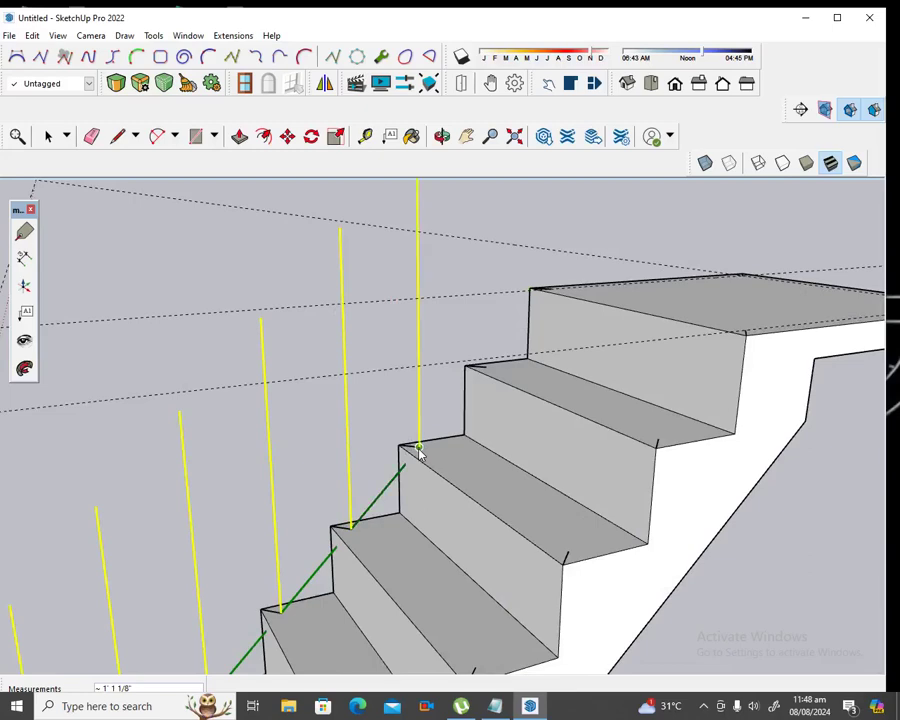
{"action": "left_click", "coordinate": [486, 368]}
{"action": "scroll", "coordinate": [610, 258], "scroll_direction": "up", "scroll_amount": 1}
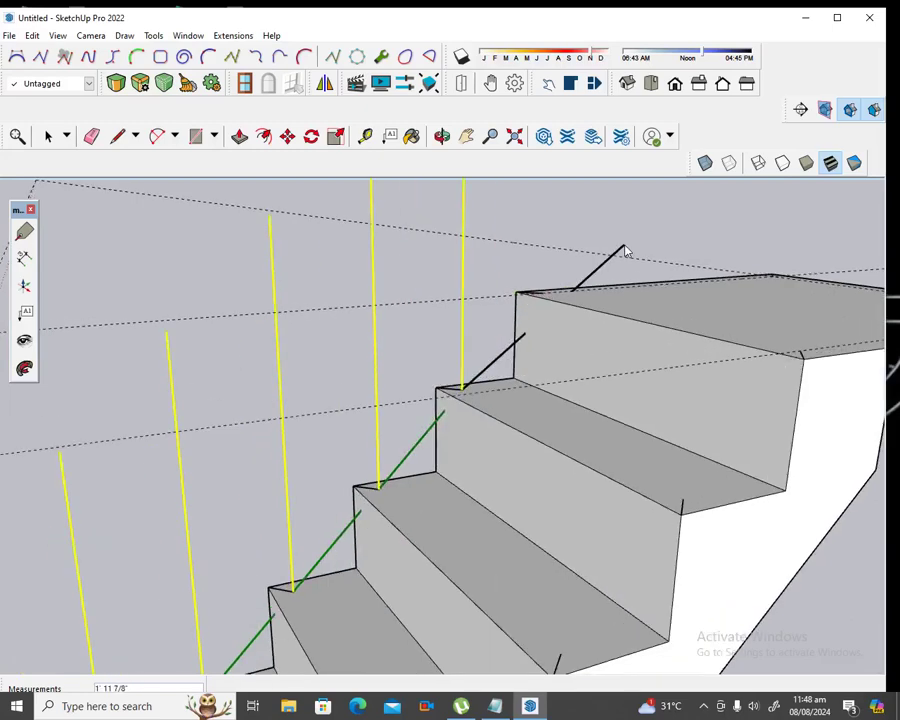
{"action": "scroll", "coordinate": [567, 270], "scroll_direction": "up", "scroll_amount": 2}
{"action": "left_click", "coordinate": [488, 322]}
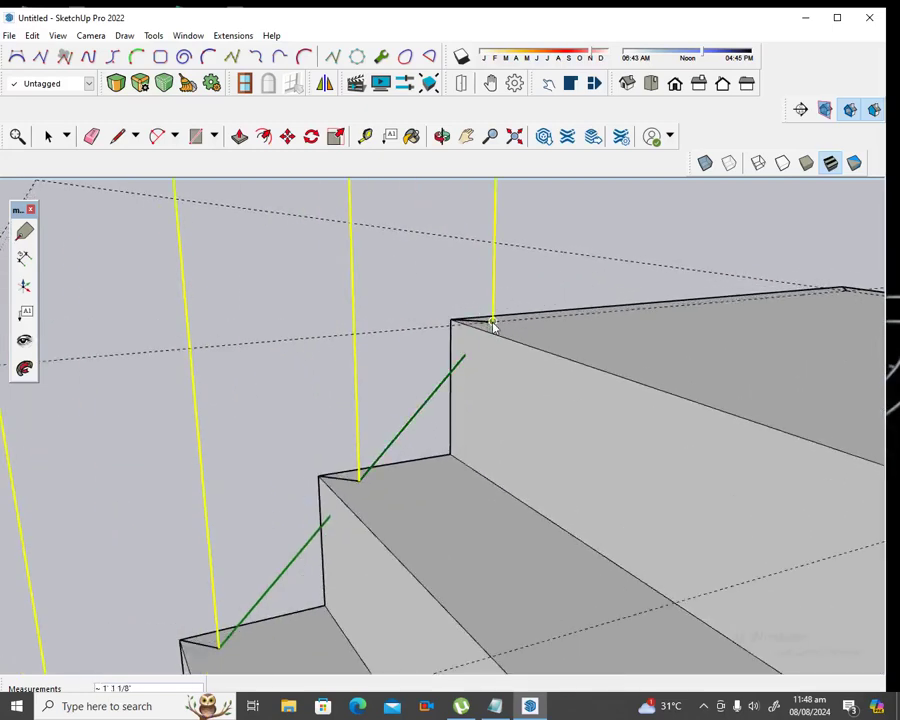
{"action": "scroll", "coordinate": [492, 325], "scroll_direction": "down", "scroll_amount": 2}
{"action": "scroll", "coordinate": [492, 327], "scroll_direction": "down", "scroll_amount": 3}
{"action": "right_click", "coordinate": [490, 323]}
{"action": "right_click", "coordinate": [586, 305]}
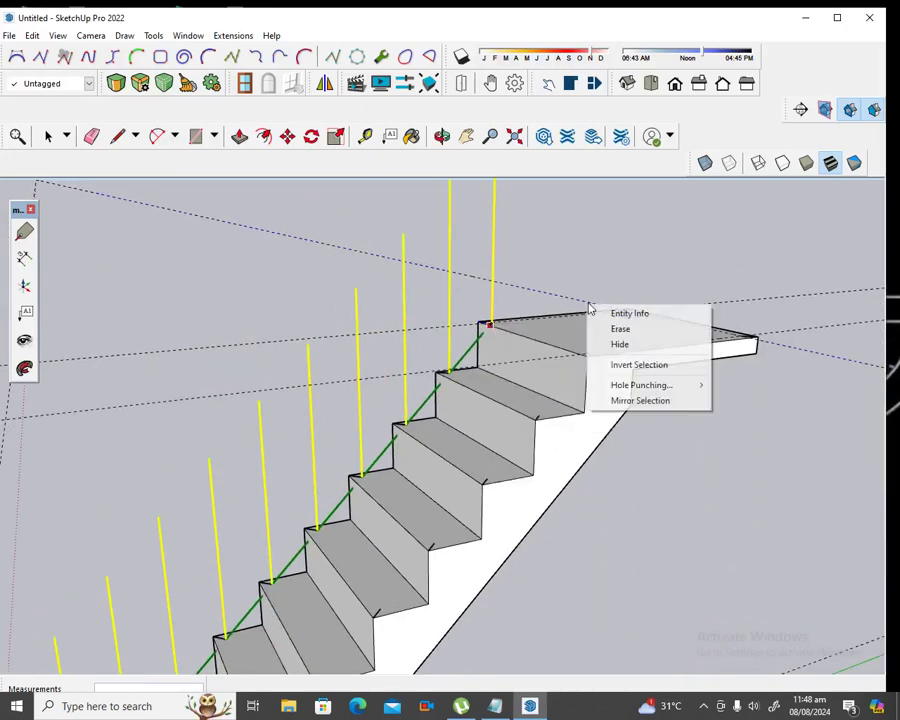
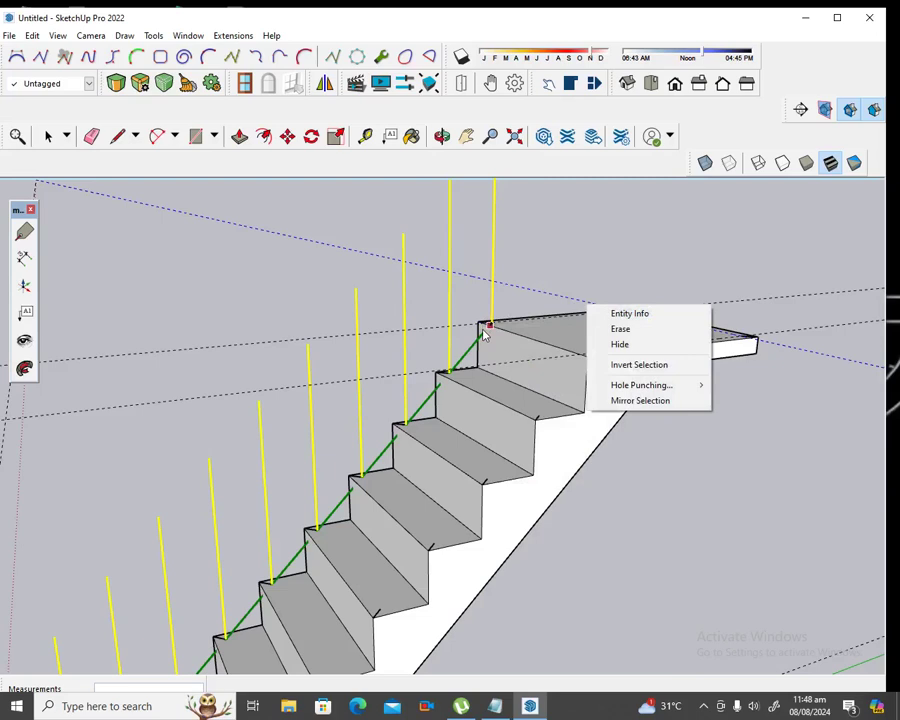
Undo the last drawn rail line from the Edit menu
{"action": "left_click", "coordinate": [32, 37]}
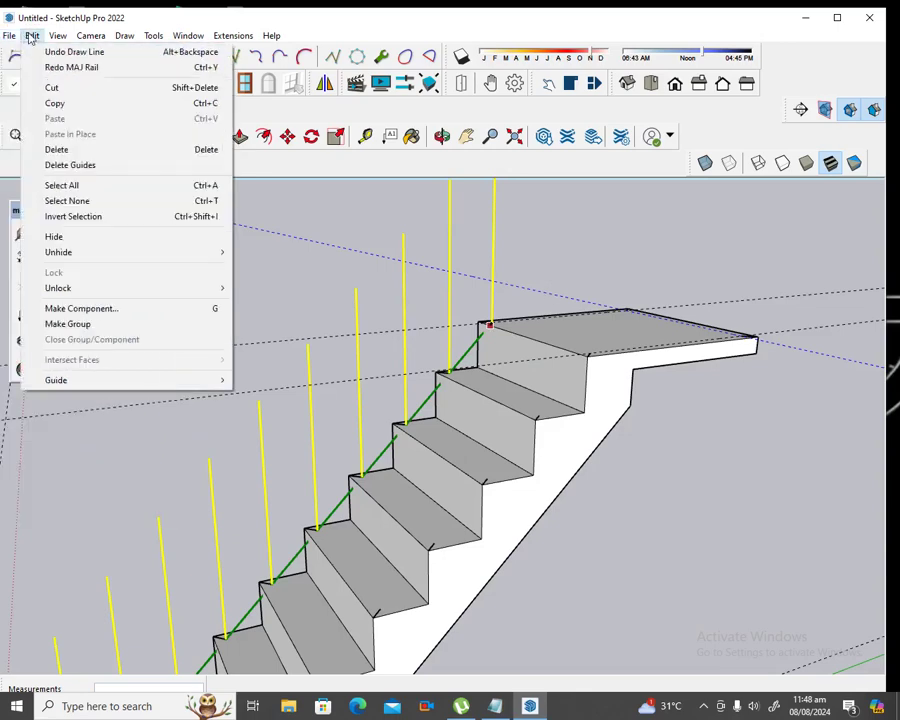
{"action": "left_click", "coordinate": [74, 51]}
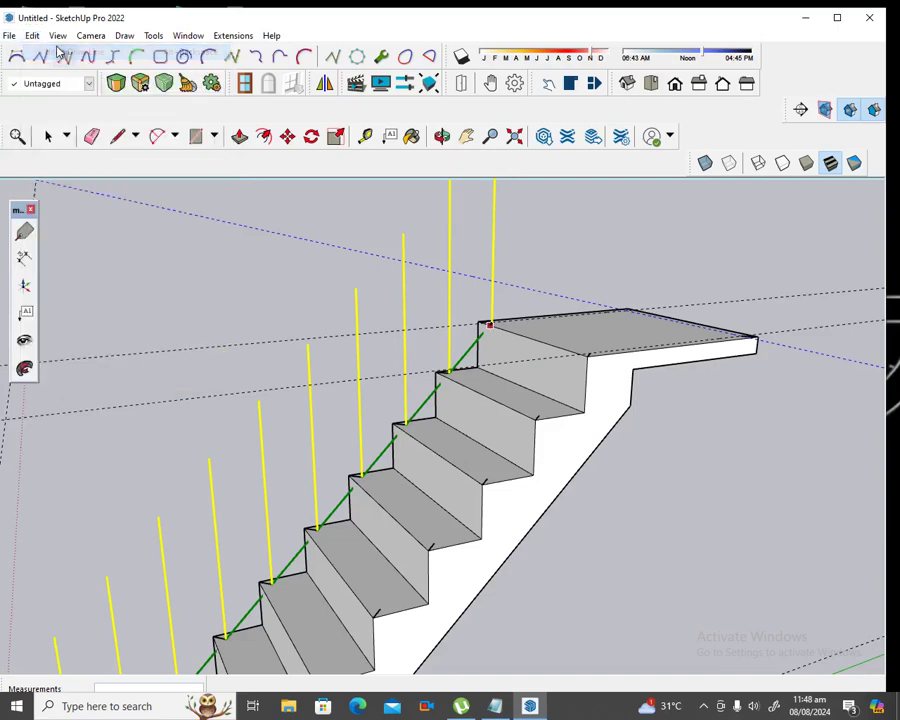
{"action": "scroll", "coordinate": [563, 320], "scroll_direction": "up", "scroll_amount": 3}
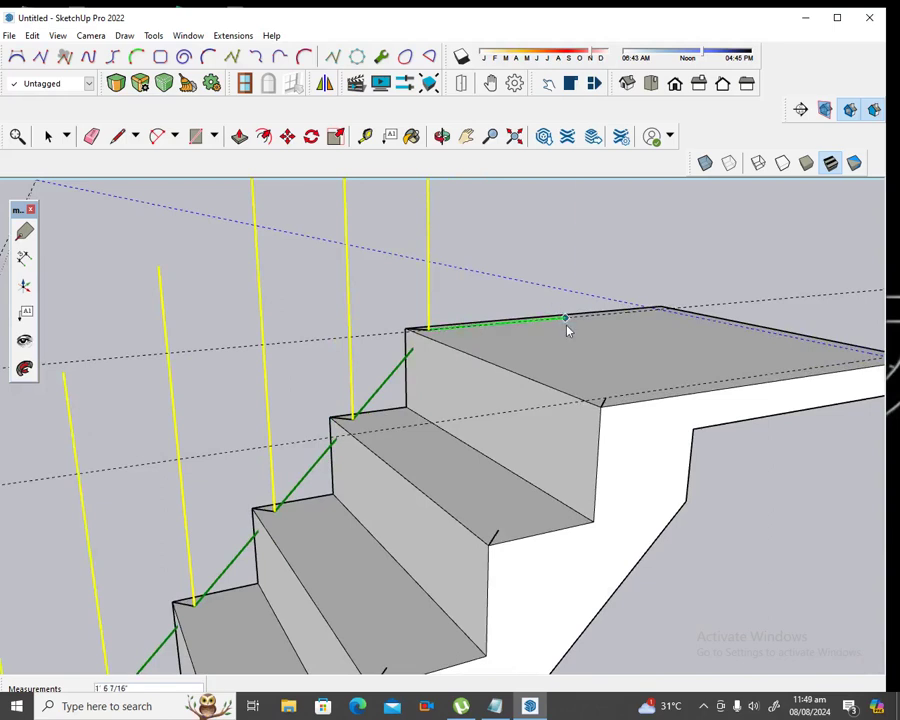
Extend the rail path to the landing's top corner, then finish it at the landing's far right corner
{"action": "scroll", "coordinate": [630, 325], "scroll_direction": "up", "scroll_amount": 2}
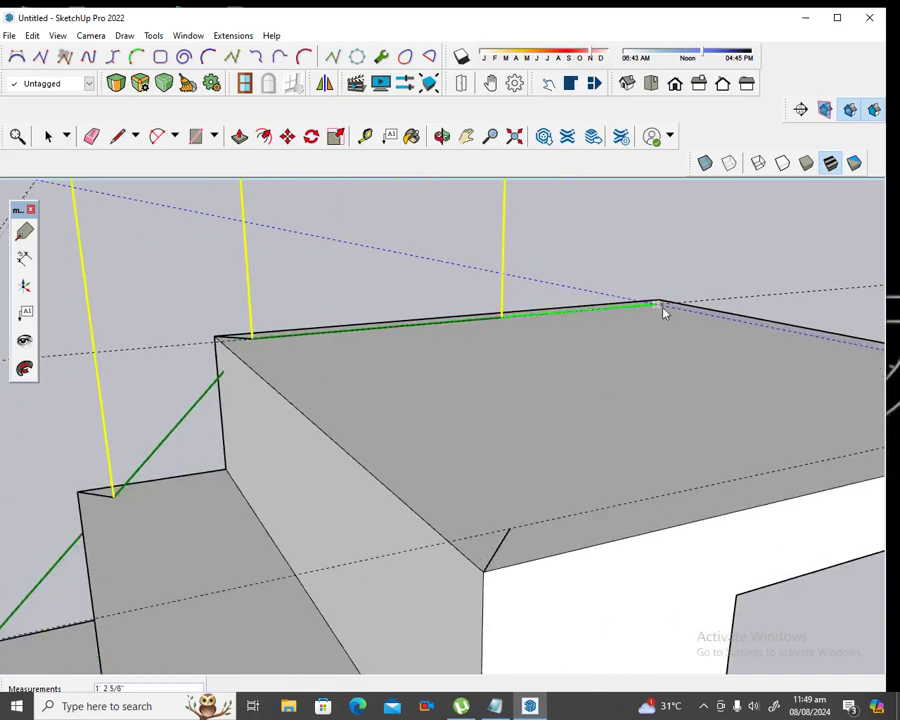
{"action": "left_click", "coordinate": [661, 306]}
{"action": "scroll", "coordinate": [657, 308], "scroll_direction": "down", "scroll_amount": 2}
{"action": "scroll", "coordinate": [658, 309], "scroll_direction": "down", "scroll_amount": 2}
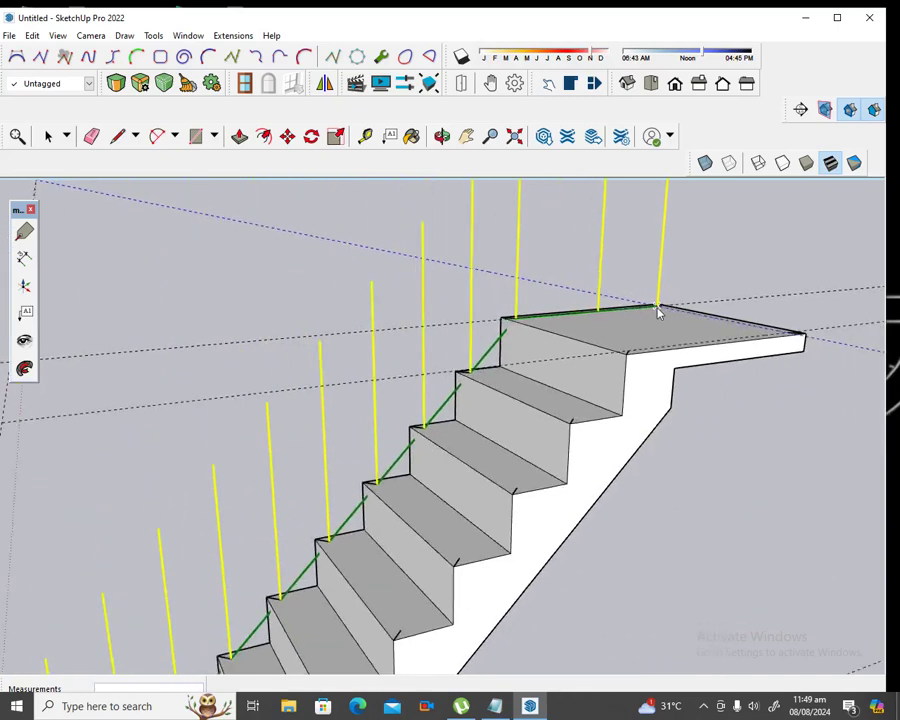
{"action": "scroll", "coordinate": [823, 291], "scroll_direction": "up", "scroll_amount": 2}
{"action": "scroll", "coordinate": [805, 294], "scroll_direction": "up", "scroll_amount": 2}
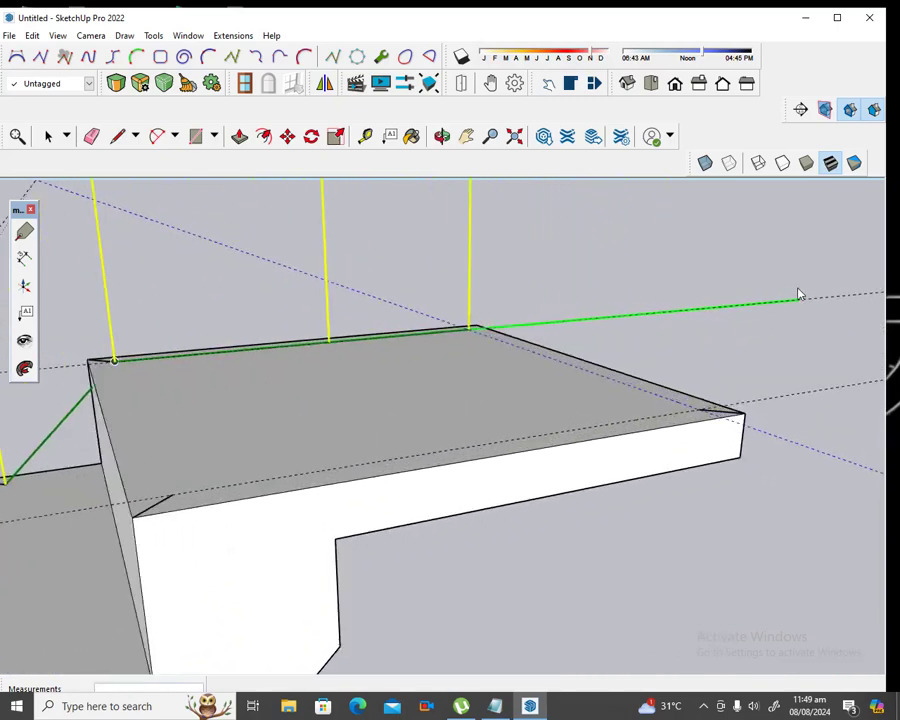
{"action": "double_click", "coordinate": [698, 413]}
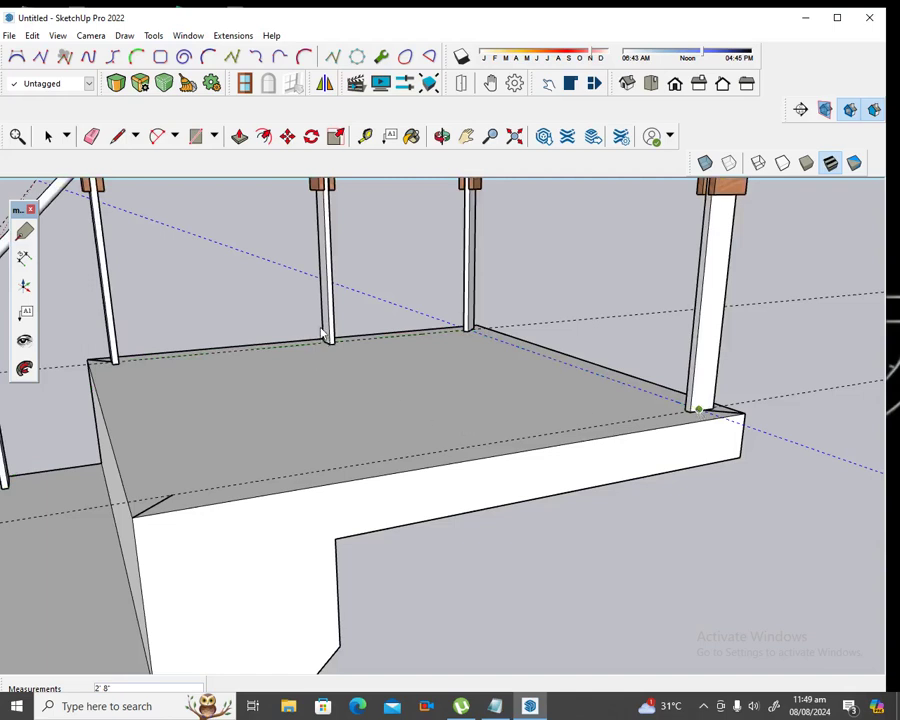
Measure from the landing slab corner to a railing post base, about 1' 8 3/16", then zoom out
{"action": "left_click", "coordinate": [117, 137]}
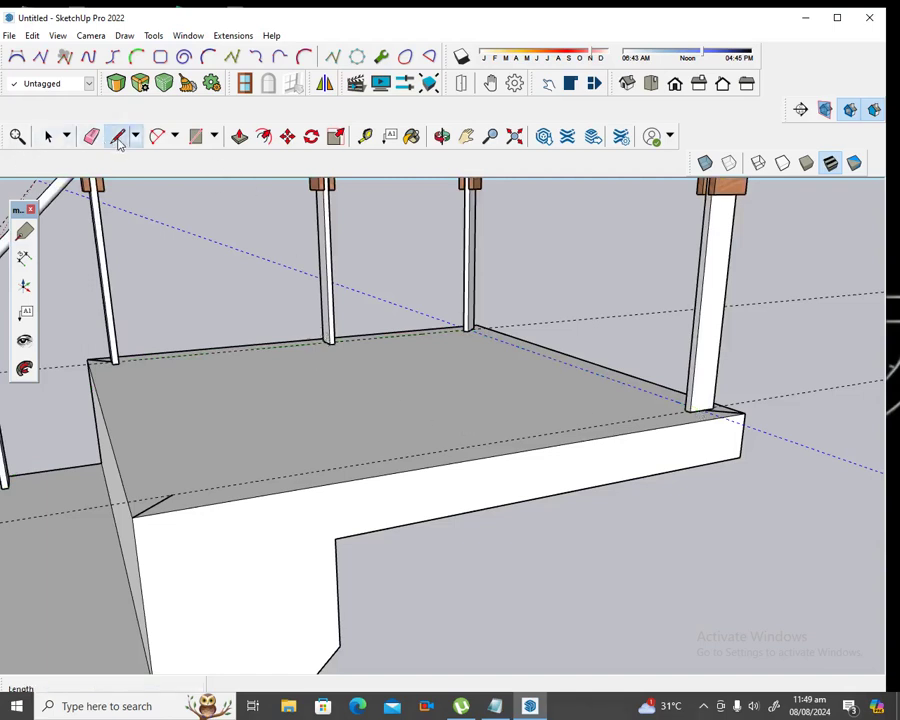
{"action": "left_click", "coordinate": [365, 136]}
{"action": "type", "text": "3"}
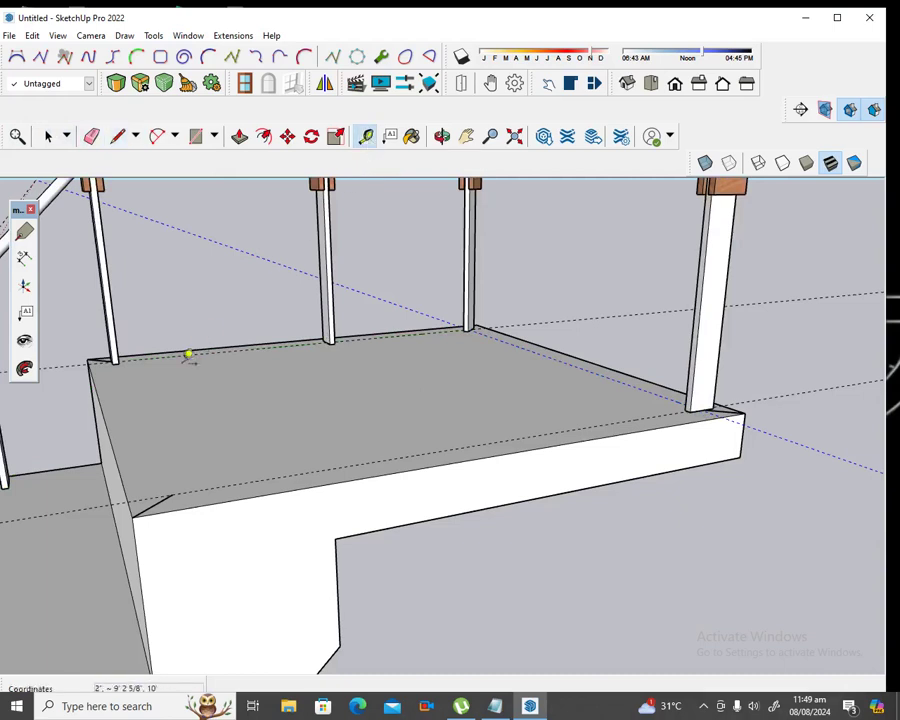
{"action": "left_click", "coordinate": [115, 455]}
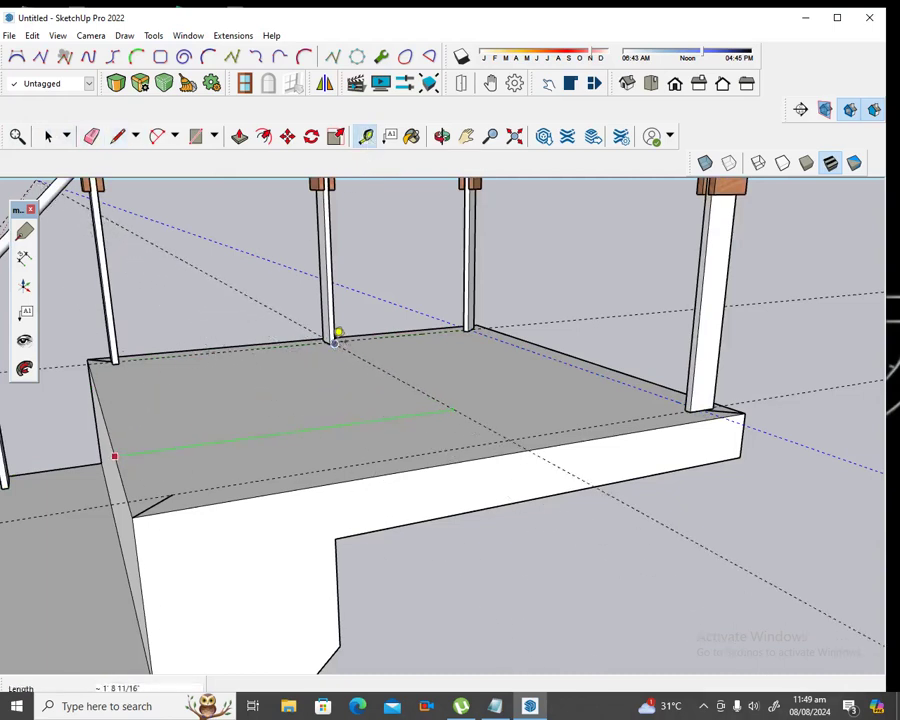
{"action": "left_click", "coordinate": [336, 331]}
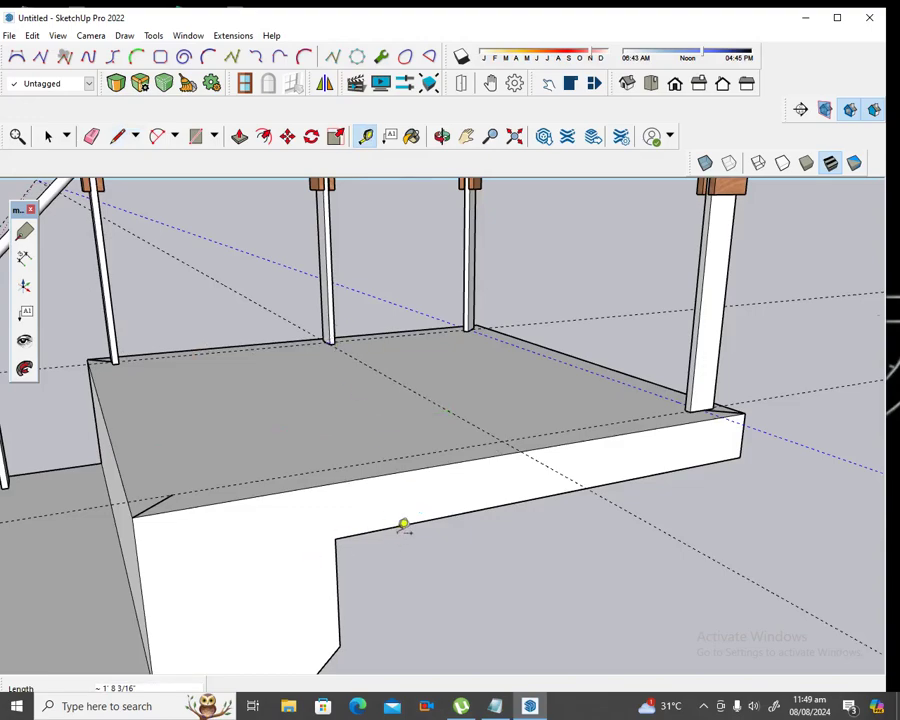
{"action": "scroll", "coordinate": [403, 524], "scroll_direction": "down", "scroll_amount": 2}
{"action": "scroll", "coordinate": [402, 510], "scroll_direction": "down", "scroll_amount": 2}
{"action": "scroll", "coordinate": [444, 472], "scroll_direction": "down", "scroll_amount": 2}
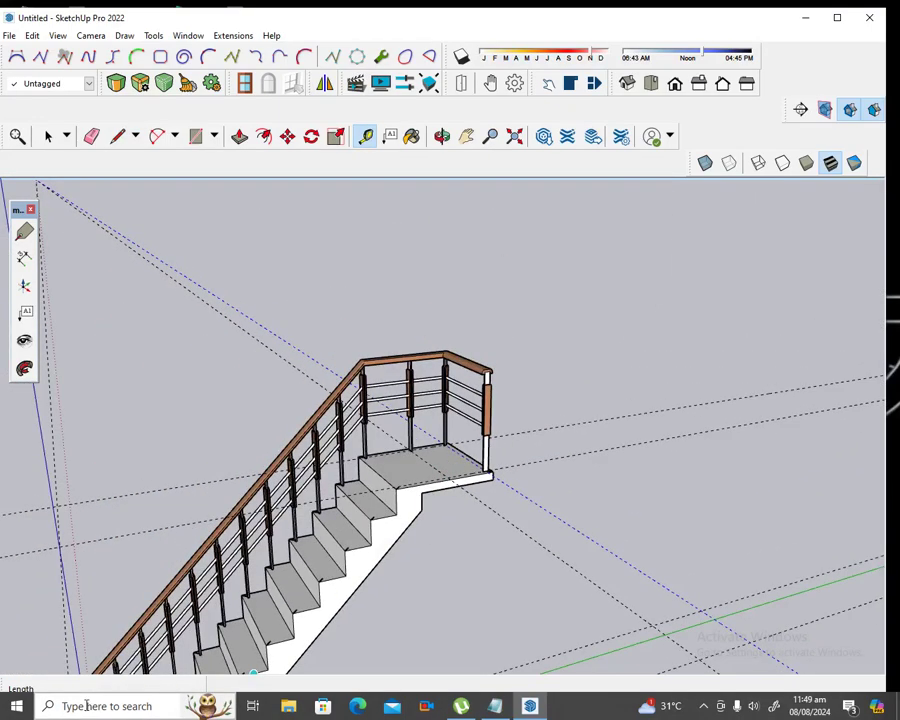
{"action": "scroll", "coordinate": [221, 424], "scroll_direction": "down", "scroll_amount": 2}
{"action": "scroll", "coordinate": [287, 375], "scroll_direction": "down", "scroll_amount": 2}
{"action": "scroll", "coordinate": [291, 373], "scroll_direction": "down", "scroll_amount": 2}
{"action": "scroll", "coordinate": [291, 373], "scroll_direction": "down", "scroll_amount": 1}
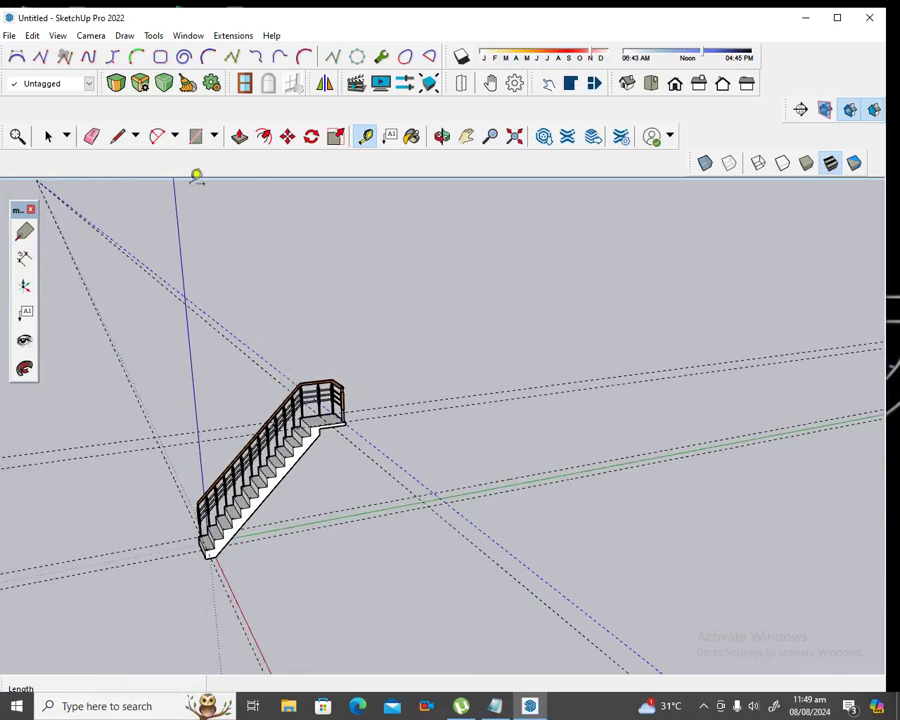
Start a new MajRail railing with 3' height, type B, and 0" run and perpendicular offsets
{"action": "left_click", "coordinate": [230, 37]}
{"action": "left_click", "coordinate": [247, 134]}
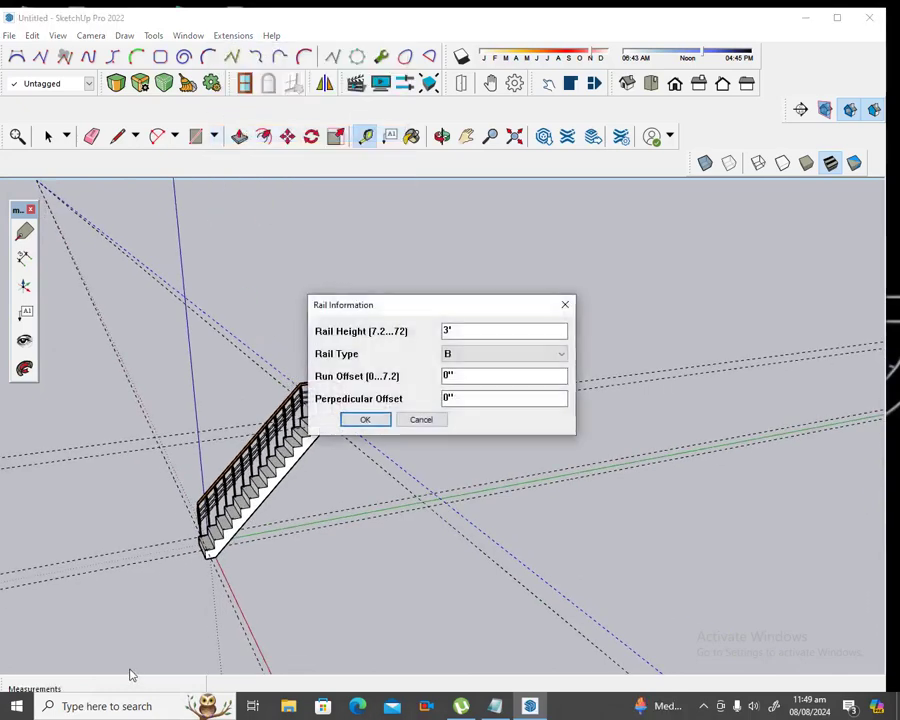
{"action": "left_click", "coordinate": [362, 420]}
{"action": "scroll", "coordinate": [205, 560], "scroll_direction": "up", "scroll_amount": 2}
{"action": "scroll", "coordinate": [222, 495], "scroll_direction": "up", "scroll_amount": 3}
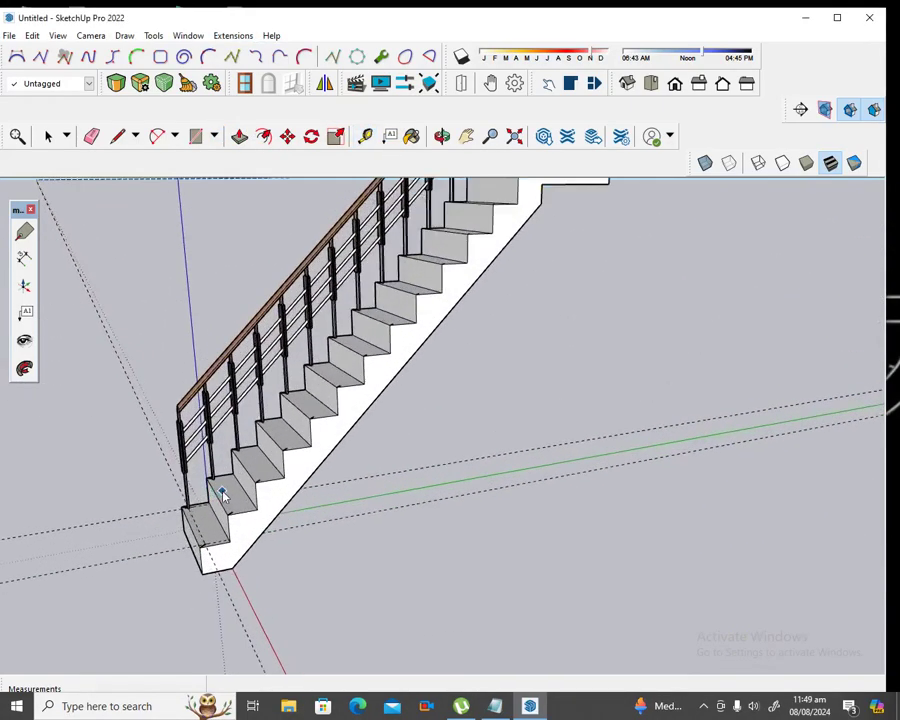
{"action": "scroll", "coordinate": [222, 495], "scroll_direction": "up", "scroll_amount": 2}
Start the new rail path at the bottom stair corner and add points up the lower steps
{"action": "left_click", "coordinate": [199, 577]}
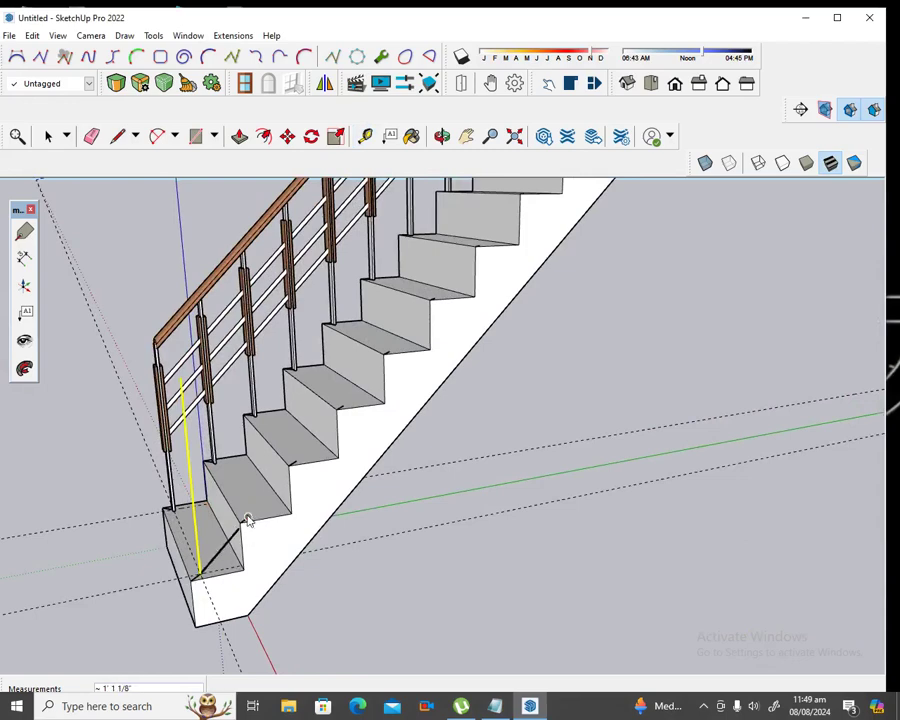
{"action": "scroll", "coordinate": [302, 457], "scroll_direction": "up", "scroll_amount": 2}
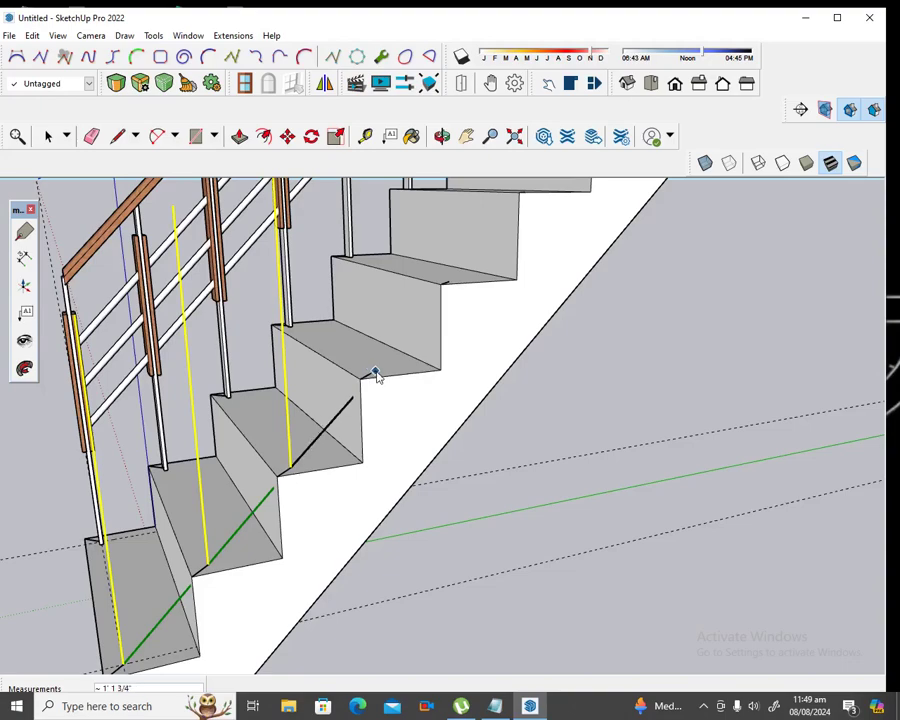
{"action": "scroll", "coordinate": [375, 376], "scroll_direction": "down", "scroll_amount": 3}
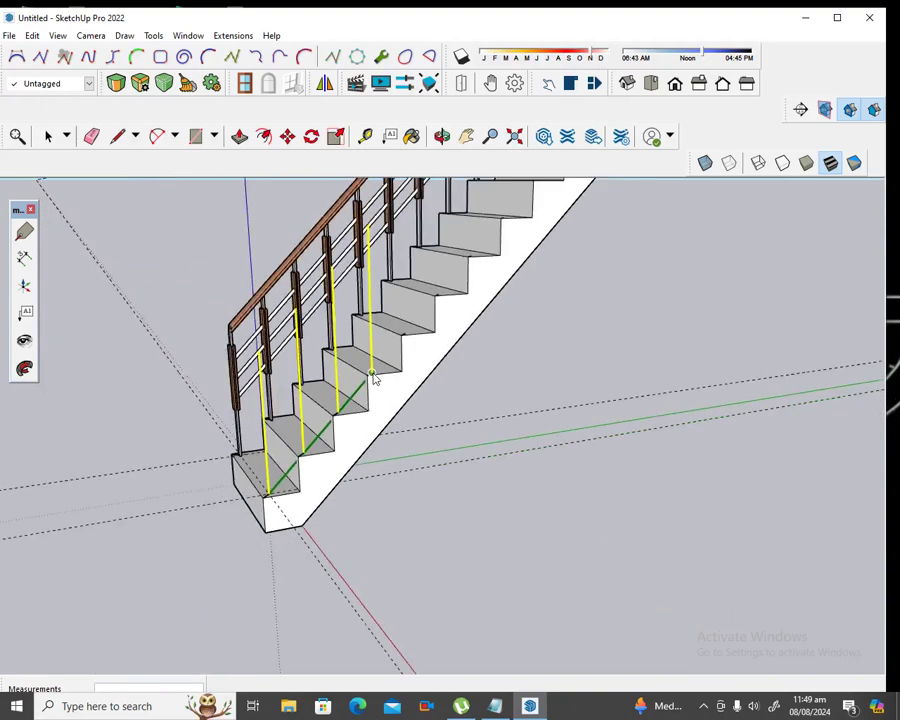
{"action": "scroll", "coordinate": [375, 376], "scroll_direction": "down", "scroll_amount": 2}
{"action": "scroll", "coordinate": [375, 376], "scroll_direction": "down", "scroll_amount": 1}
{"action": "scroll", "coordinate": [420, 300], "scroll_direction": "up", "scroll_amount": 2}
{"action": "scroll", "coordinate": [458, 247], "scroll_direction": "up", "scroll_amount": 2}
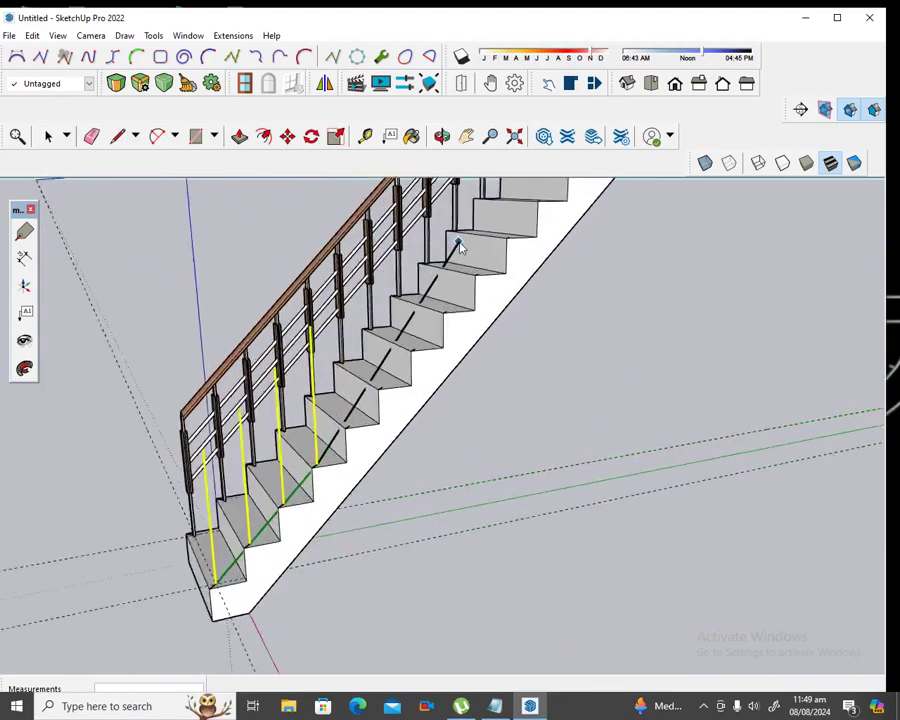
{"action": "scroll", "coordinate": [458, 247], "scroll_direction": "up", "scroll_amount": 2}
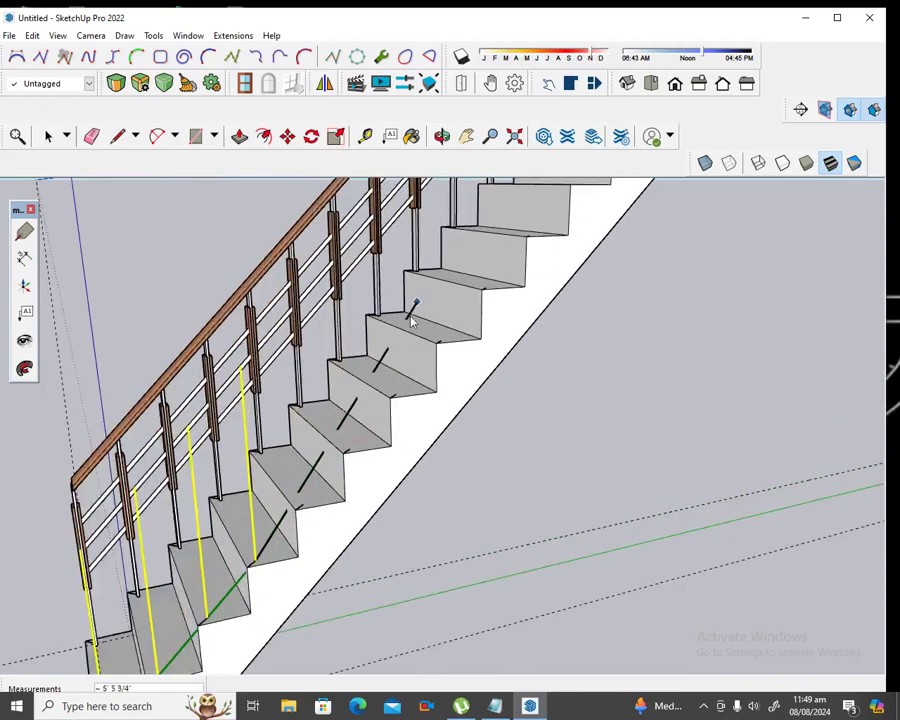
{"action": "left_click", "coordinate": [304, 506]}
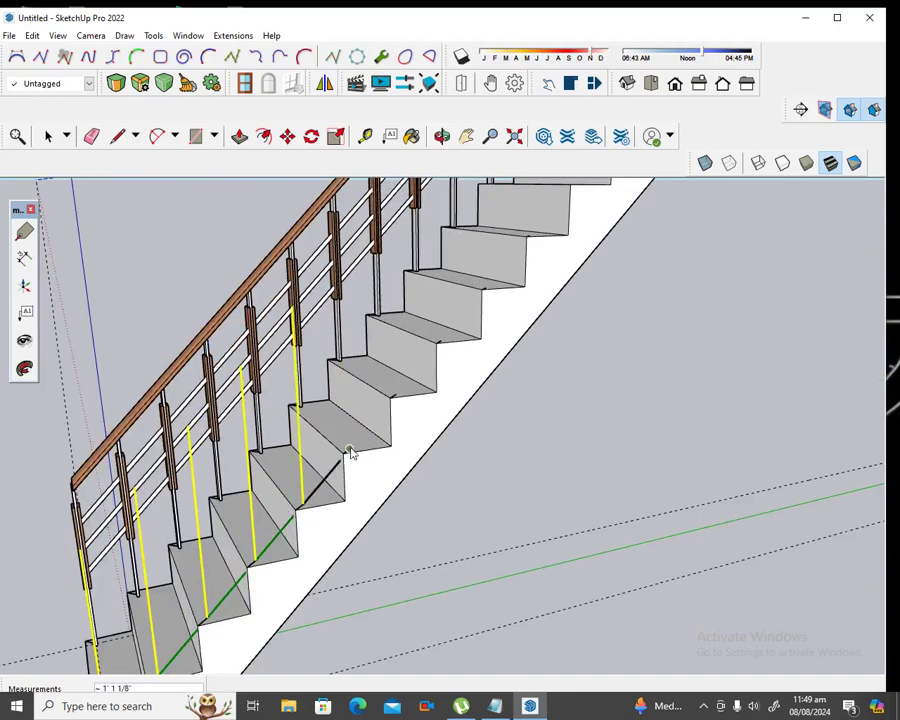
{"action": "scroll", "coordinate": [462, 341], "scroll_direction": "up", "scroll_amount": 2}
{"action": "scroll", "coordinate": [376, 396], "scroll_direction": "up", "scroll_amount": 1}
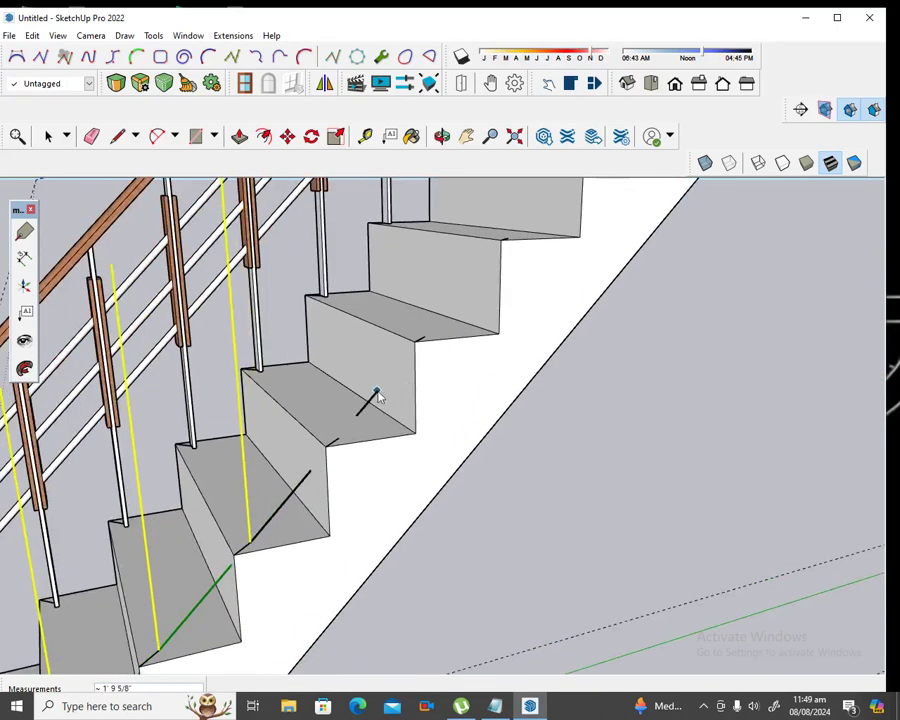
{"action": "left_click", "coordinate": [341, 436]}
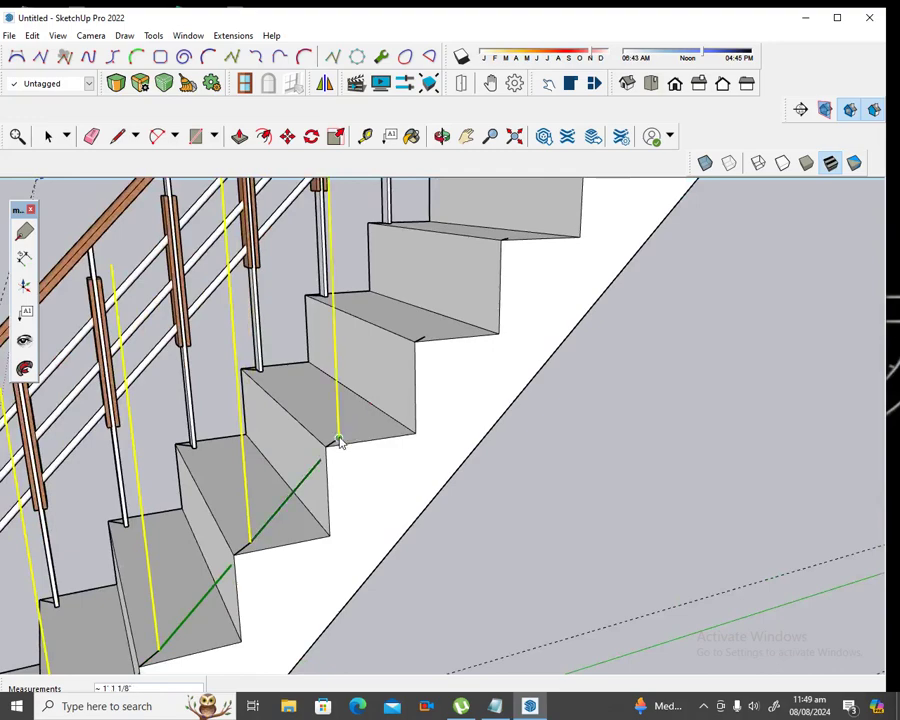
{"action": "left_click", "coordinate": [427, 333]}
Mark post points along the successive upper step nosings
{"action": "scroll", "coordinate": [424, 336], "scroll_direction": "down", "scroll_amount": 2}
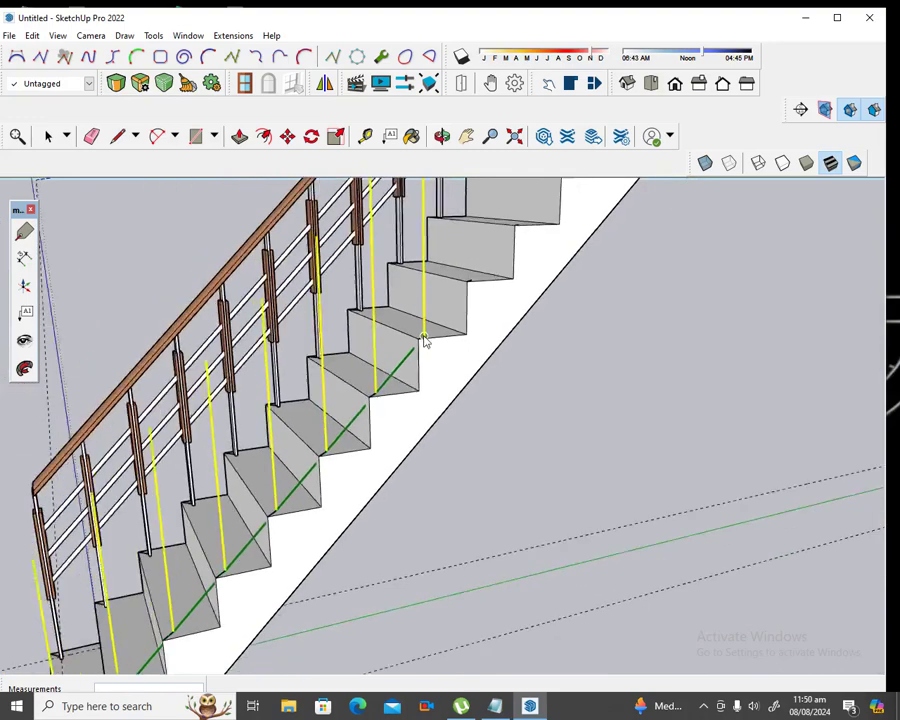
{"action": "scroll", "coordinate": [425, 340], "scroll_direction": "down", "scroll_amount": 2}
{"action": "scroll", "coordinate": [427, 340], "scroll_direction": "down", "scroll_amount": 2}
{"action": "scroll", "coordinate": [480, 236], "scroll_direction": "up", "scroll_amount": 2}
{"action": "scroll", "coordinate": [480, 236], "scroll_direction": "up", "scroll_amount": 2}
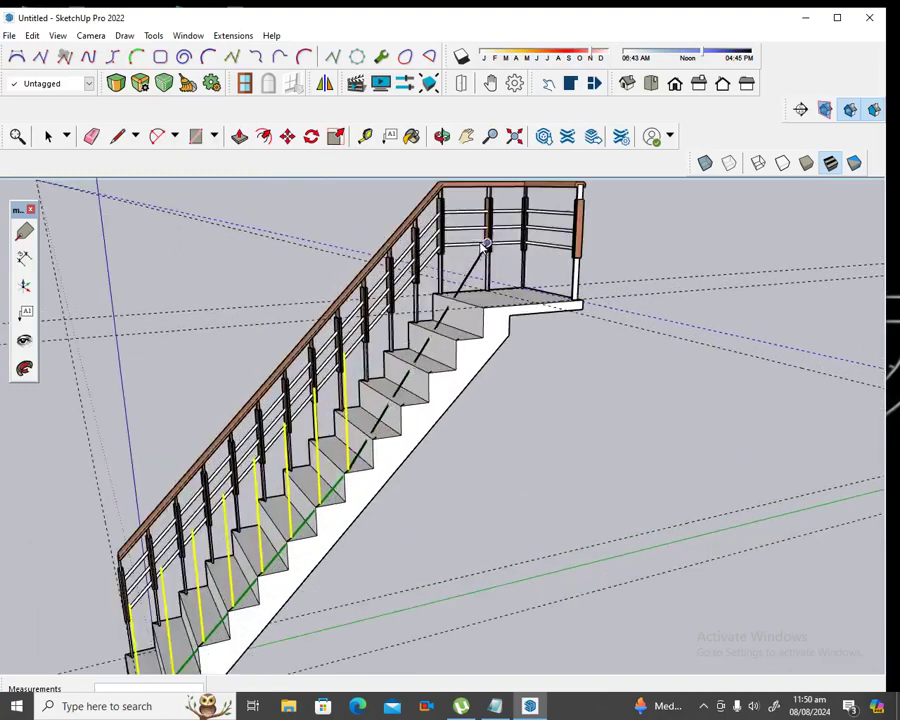
{"action": "scroll", "coordinate": [376, 430], "scroll_direction": "up", "scroll_amount": 2}
{"action": "scroll", "coordinate": [375, 436], "scroll_direction": "up", "scroll_amount": 1}
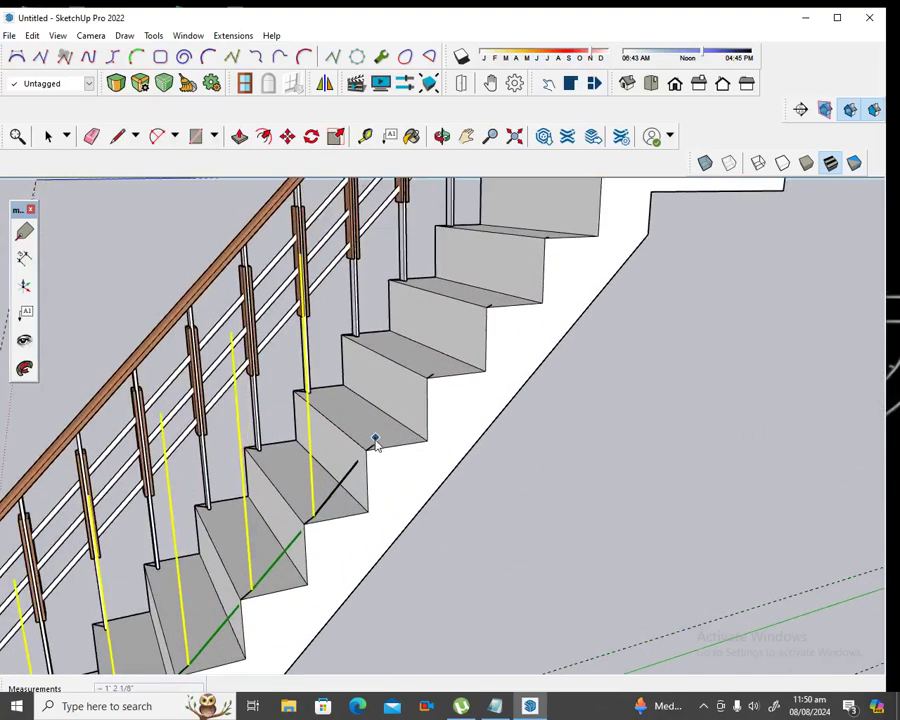
{"action": "left_click", "coordinate": [372, 449]}
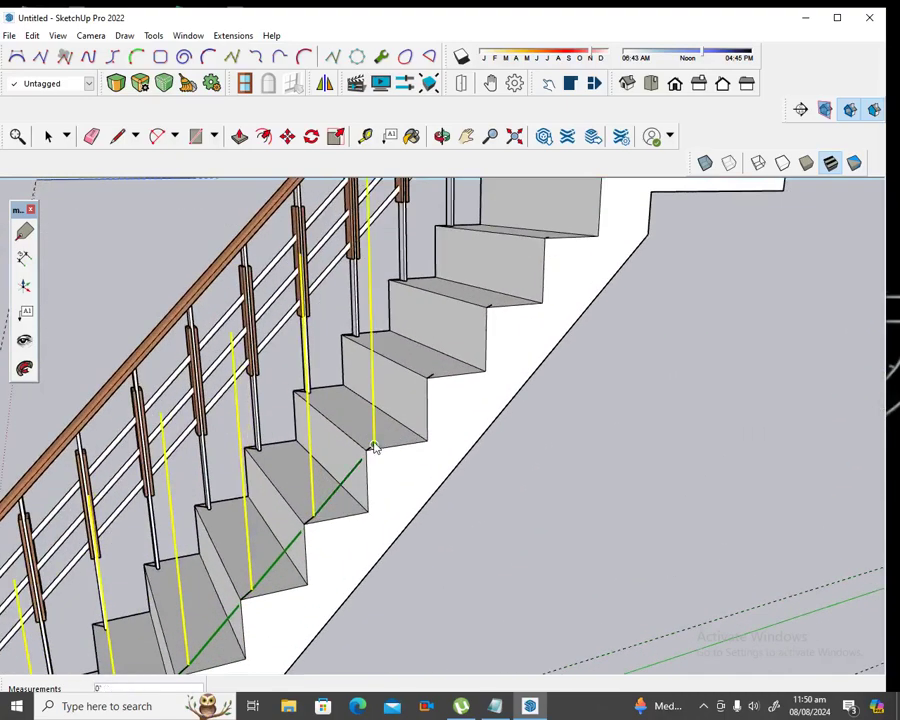
{"action": "left_click", "coordinate": [435, 374]}
{"action": "scroll", "coordinate": [546, 220], "scroll_direction": "up", "scroll_amount": 2}
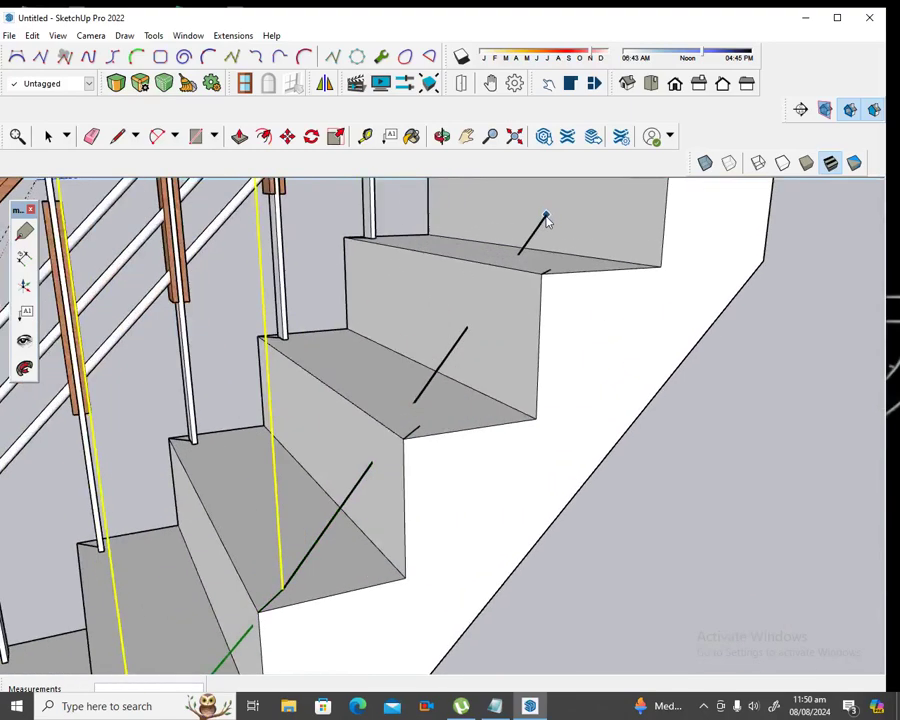
{"action": "scroll", "coordinate": [546, 220], "scroll_direction": "up", "scroll_amount": 1}
{"action": "left_click", "coordinate": [382, 490]}
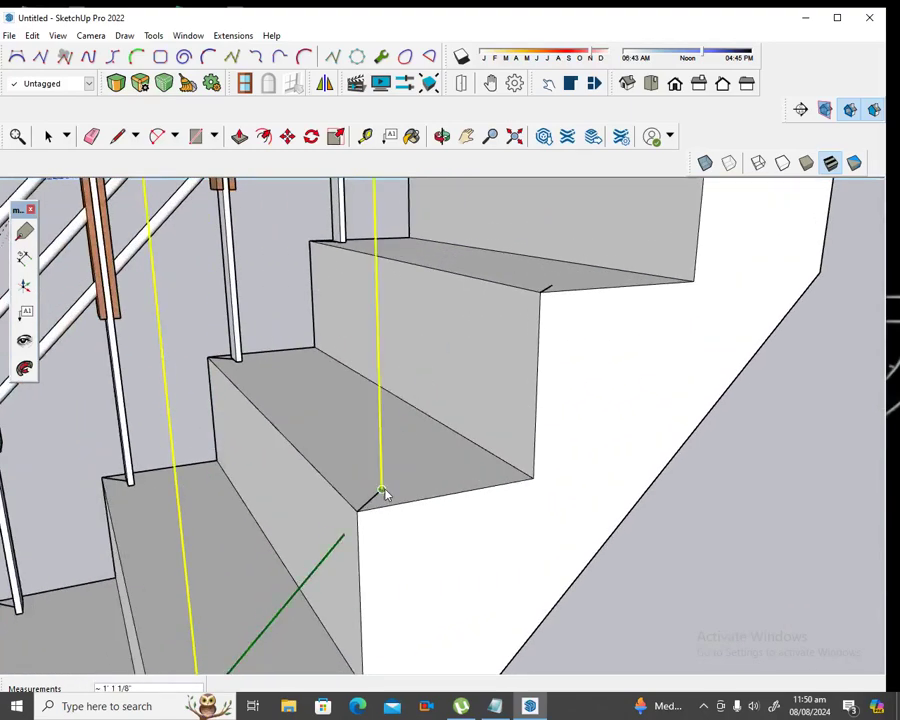
{"action": "scroll", "coordinate": [383, 488], "scroll_direction": "down", "scroll_amount": 2}
{"action": "scroll", "coordinate": [395, 482], "scroll_direction": "down", "scroll_amount": 1}
{"action": "scroll", "coordinate": [466, 380], "scroll_direction": "up", "scroll_amount": 3}
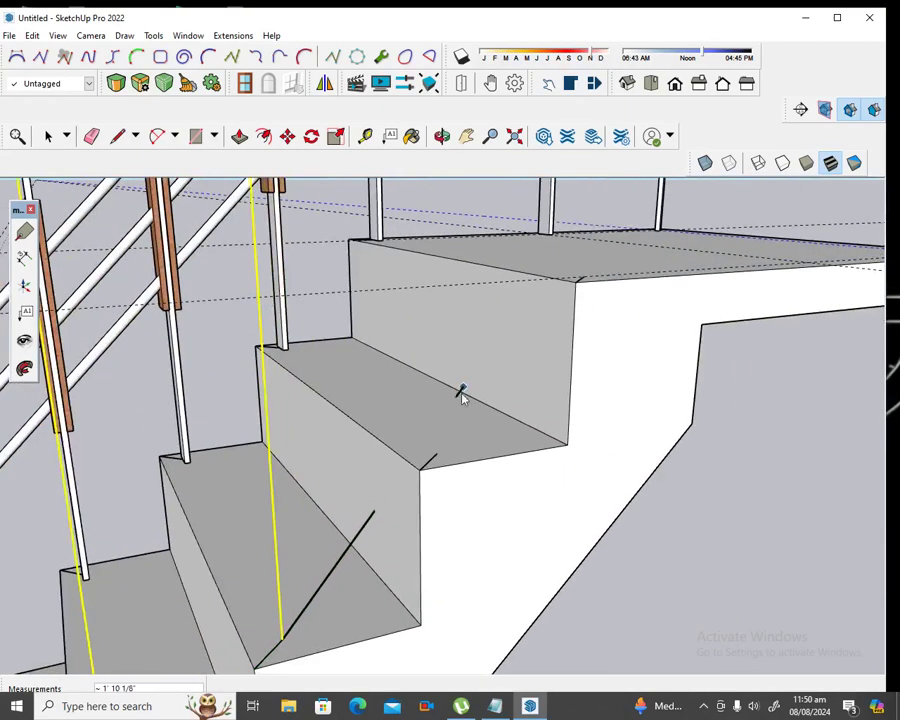
{"action": "scroll", "coordinate": [440, 440], "scroll_direction": "down", "scroll_amount": 2}
{"action": "left_click", "coordinate": [436, 456]}
Add the final post point on the landing edge, build the posts and railing, and zoom out
{"action": "scroll", "coordinate": [437, 458], "scroll_direction": "down", "scroll_amount": 1}
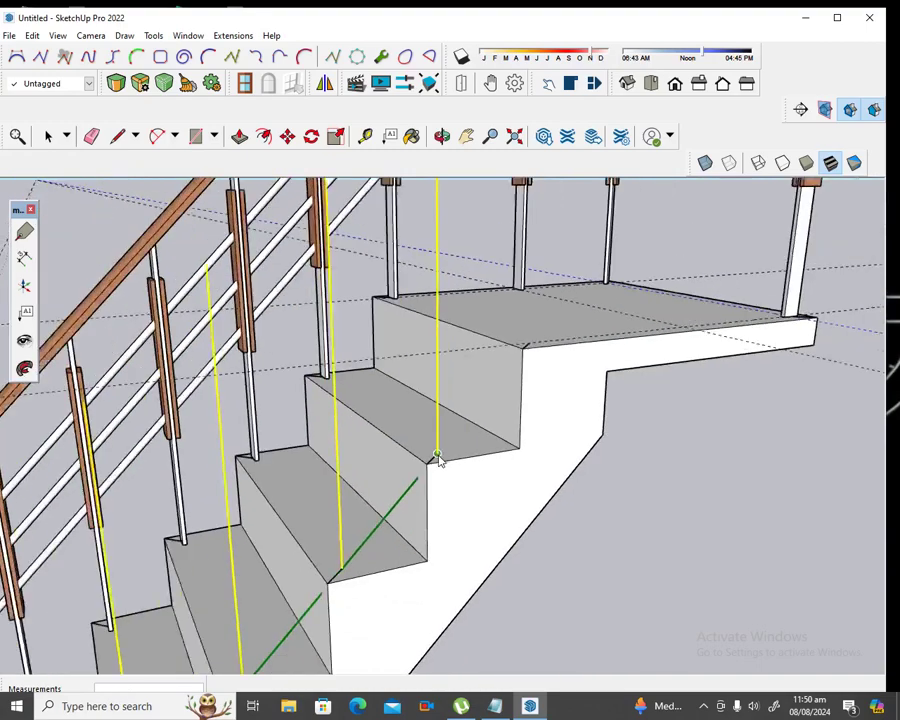
{"action": "scroll", "coordinate": [542, 318], "scroll_direction": "down", "scroll_amount": 1}
{"action": "scroll", "coordinate": [542, 316], "scroll_direction": "up", "scroll_amount": 3}
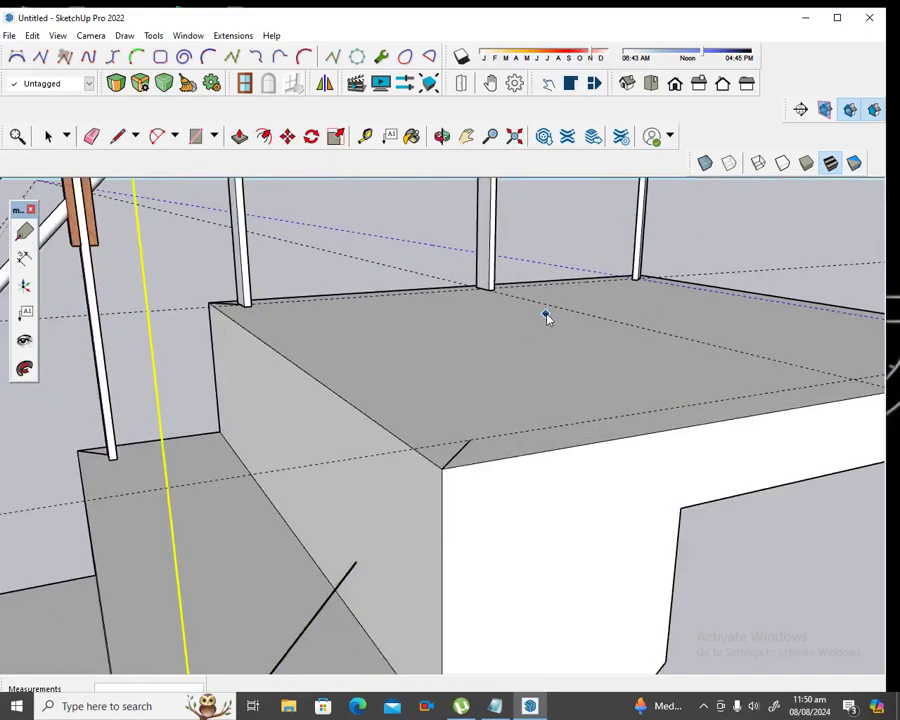
{"action": "left_click", "coordinate": [470, 441]}
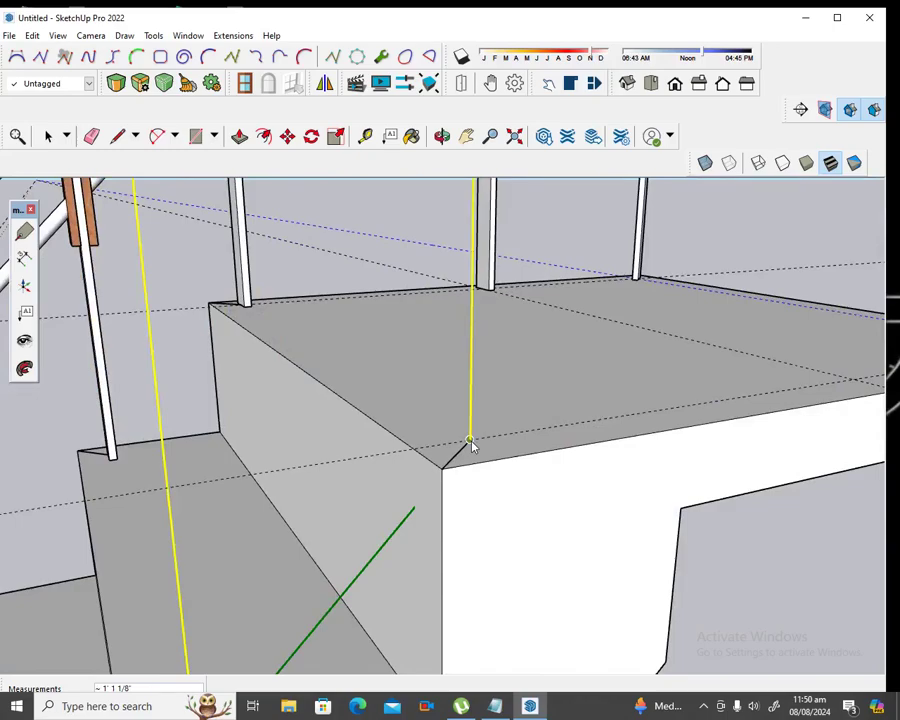
{"action": "key", "text": "Return"}
{"action": "scroll", "coordinate": [470, 441], "scroll_direction": "down", "scroll_amount": 2}
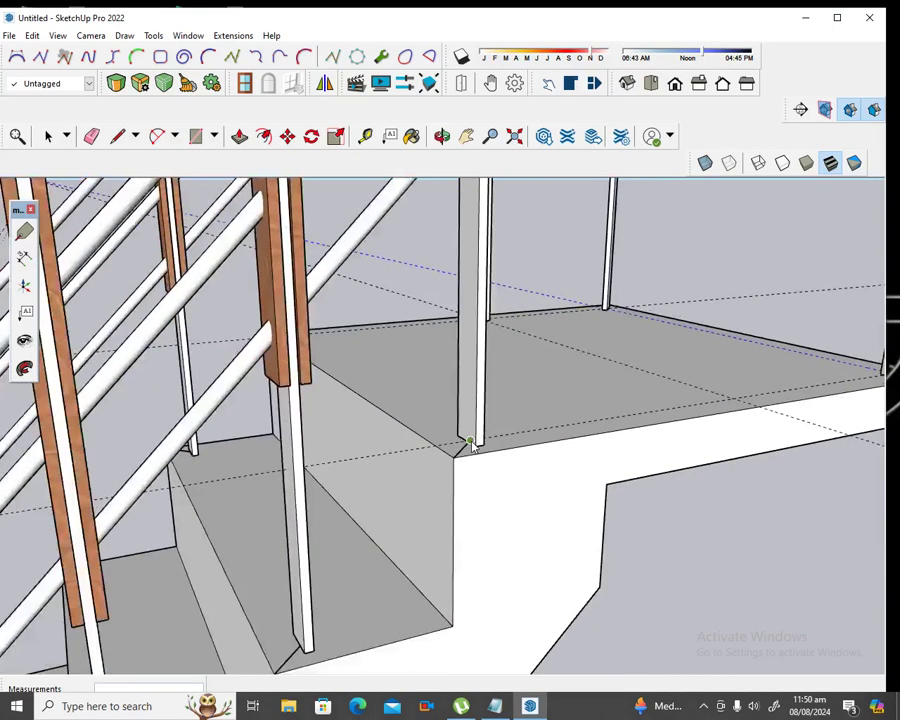
{"action": "scroll", "coordinate": [472, 438], "scroll_direction": "down", "scroll_amount": 2}
{"action": "scroll", "coordinate": [476, 433], "scroll_direction": "down", "scroll_amount": 2}
{"action": "scroll", "coordinate": [480, 428], "scroll_direction": "down", "scroll_amount": 1}
{"action": "scroll", "coordinate": [480, 428], "scroll_direction": "down", "scroll_amount": 2}
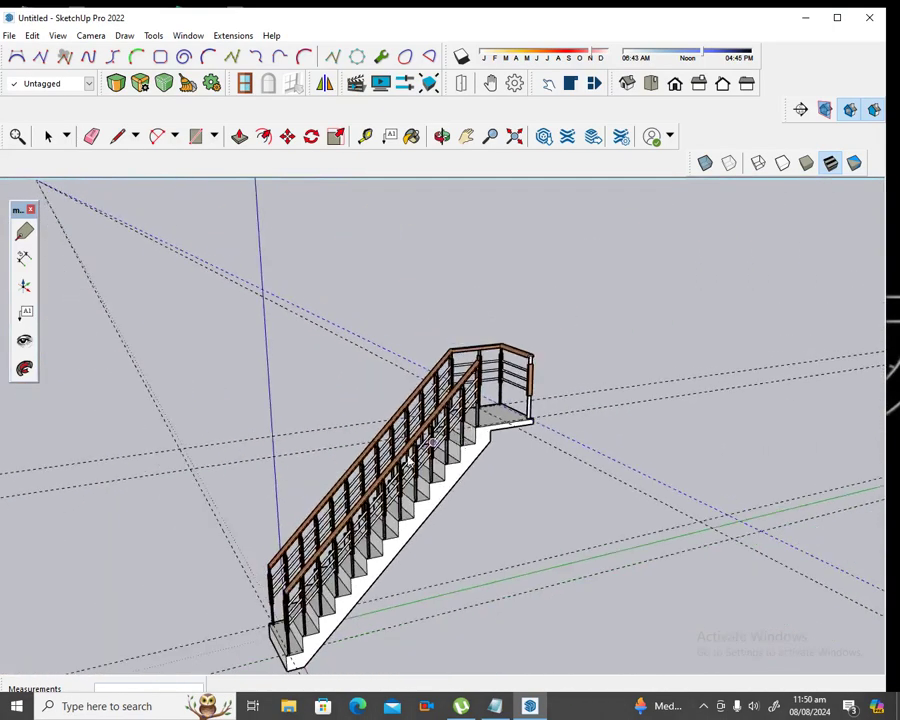
Erase the dashed construction lines at the top left and along the green axis with the Eraser, then orbit slightly
{"action": "left_click", "coordinate": [46, 140]}
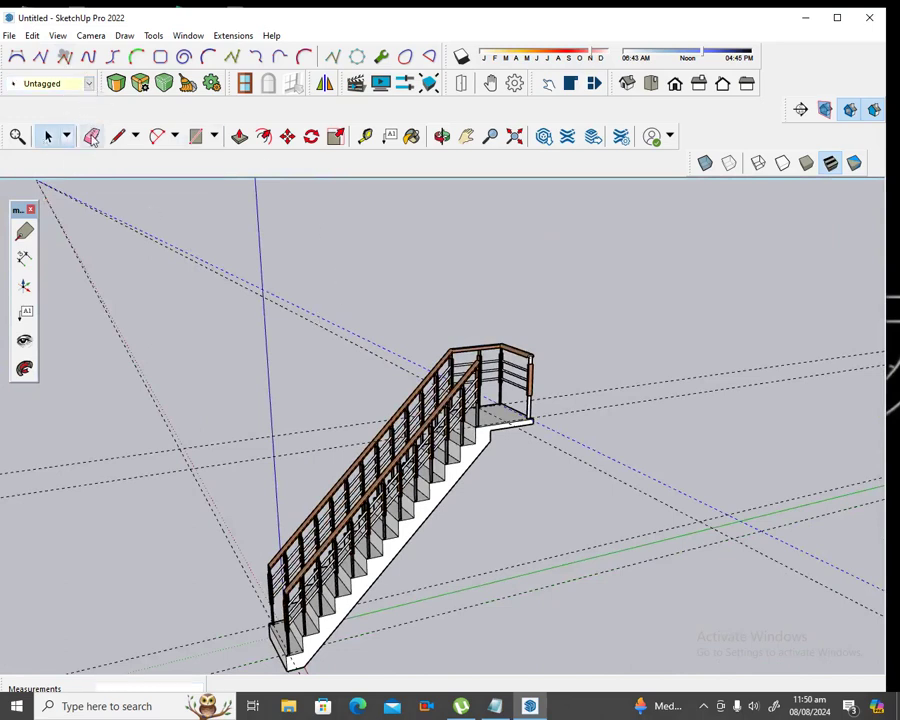
{"action": "key", "text": "e"}
{"action": "left_click_drag", "start_coordinate": [112, 328], "coordinate": [121, 342]}
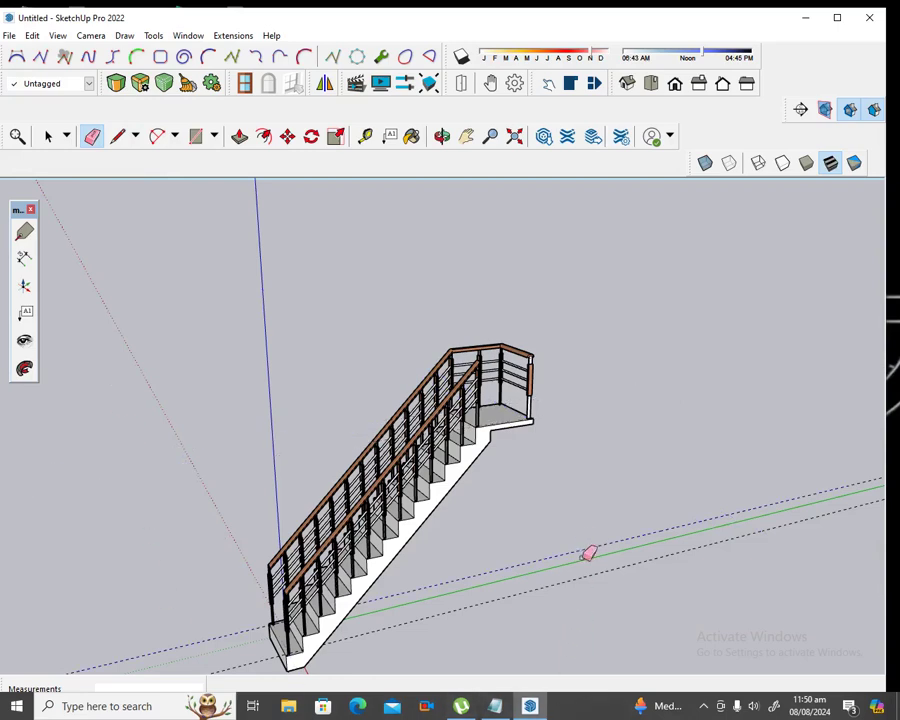
{"action": "left_click_drag", "start_coordinate": [587, 556], "coordinate": [596, 585]}
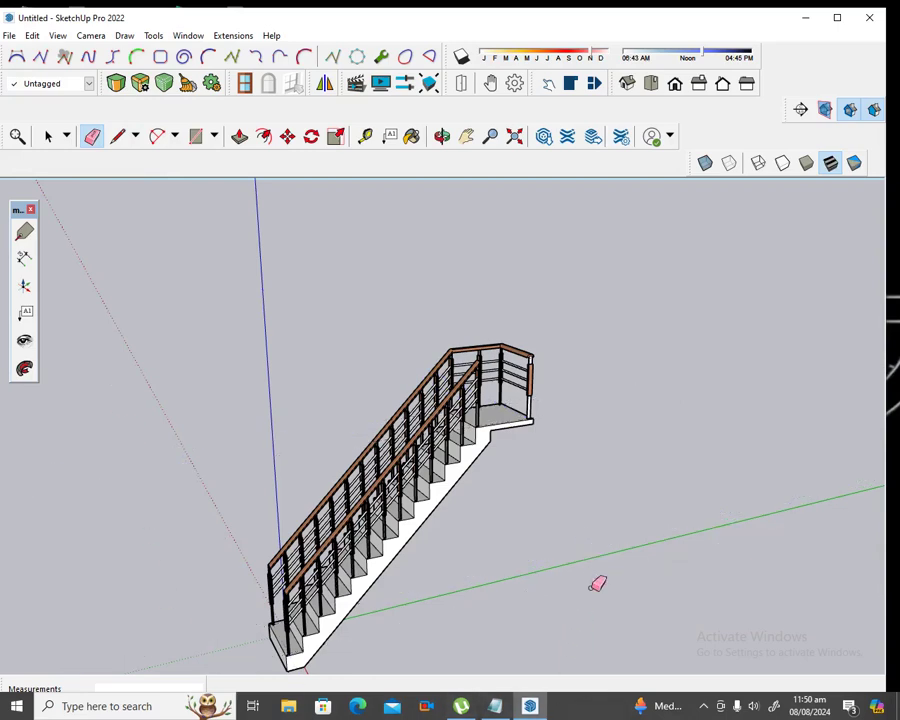
{"action": "left_click", "coordinate": [442, 137]}
{"action": "mouse_move", "coordinate": [271, 364]}
{"action": "left_mouse_down"}
{"action": "mouse_move", "coordinate": [434, 541]}
{"action": "mouse_move", "coordinate": [566, 529]}
{"action": "mouse_move", "coordinate": [581, 599]}
{"action": "mouse_move", "coordinate": [342, 517]}
{"action": "mouse_move", "coordinate": [153, 483]}
{"action": "mouse_move", "coordinate": [268, 600]}
{"action": "left_mouse_up"}
{"action": "mouse_move", "coordinate": [524, 483]}
{"action": "left_mouse_down"}
{"action": "mouse_move", "coordinate": [461, 467]}
{"action": "mouse_move", "coordinate": [518, 469]}
{"action": "left_mouse_up"}
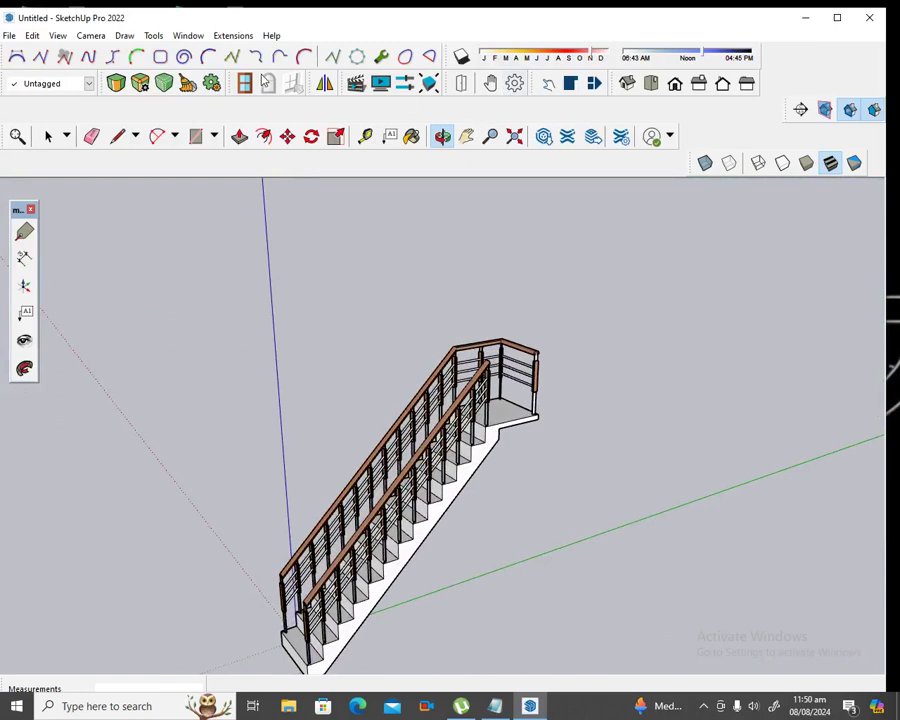
Pick the Stone Marble material from the Stone collection for the Paint Bucket
{"action": "left_click", "coordinate": [412, 137]}
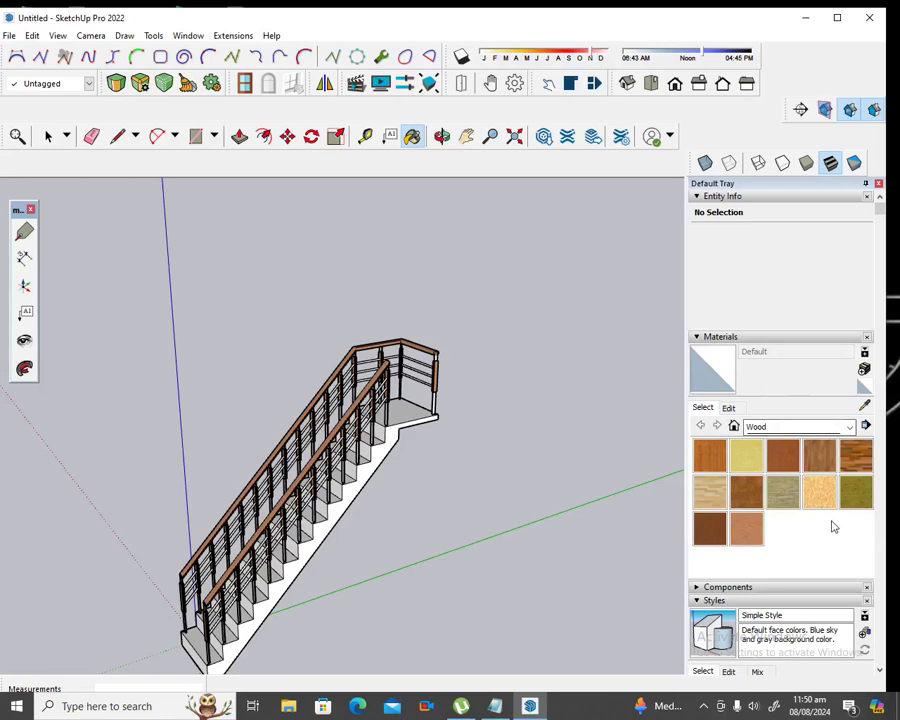
{"action": "left_click", "coordinate": [849, 427]}
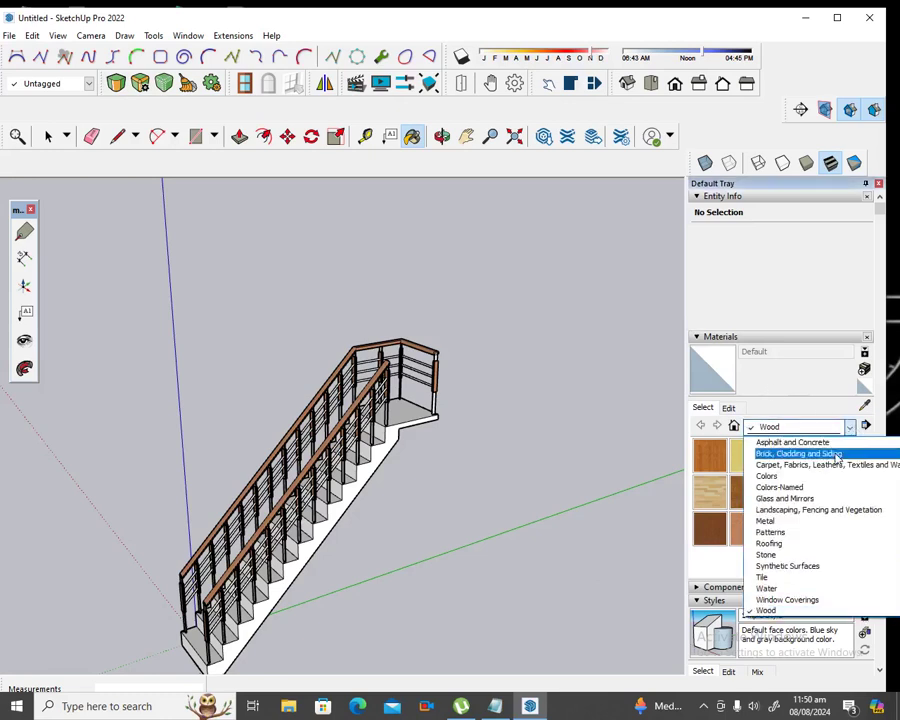
{"action": "left_click", "coordinate": [793, 555]}
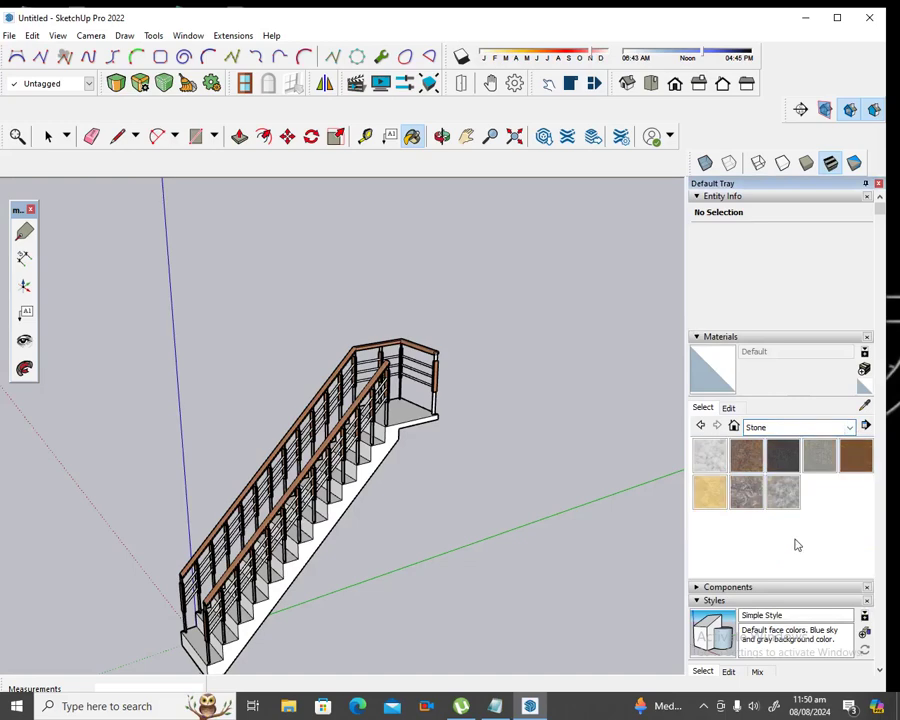
{"action": "left_click", "coordinate": [784, 495]}
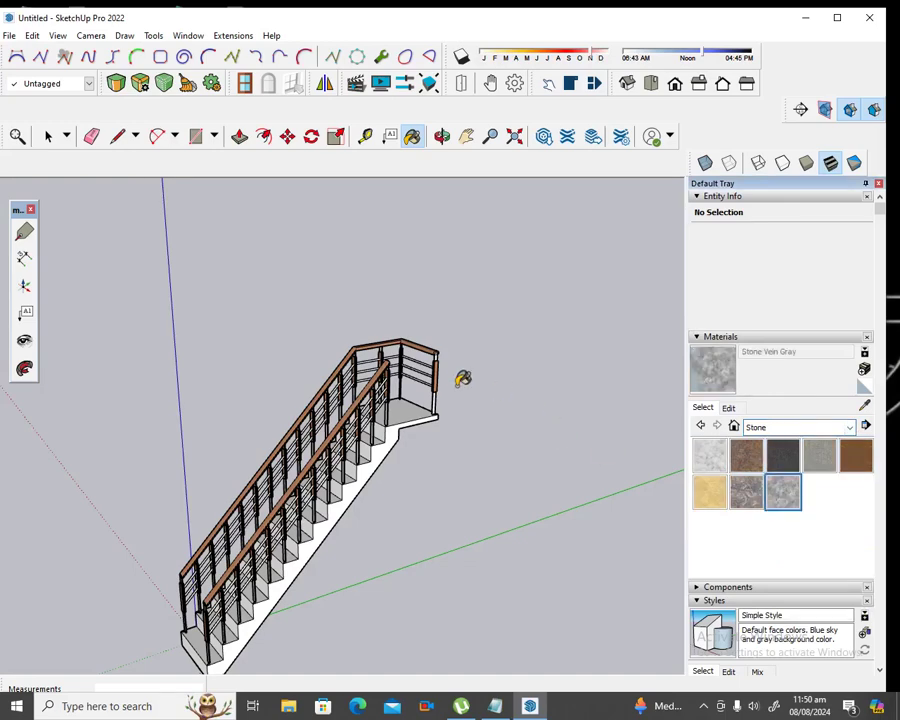
{"action": "scroll", "coordinate": [385, 390], "scroll_direction": "up", "scroll_amount": 2}
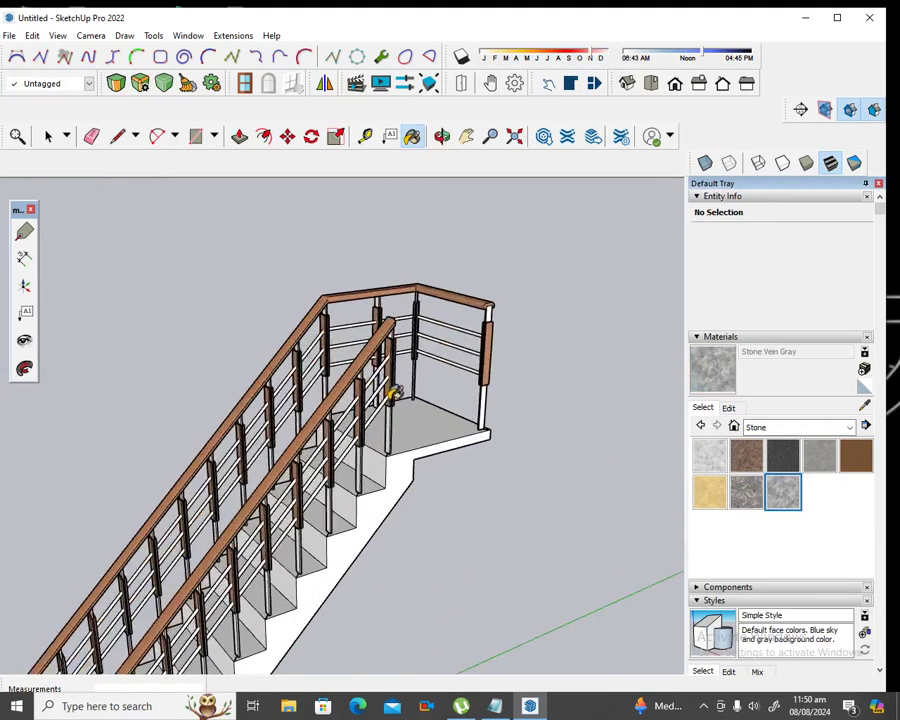
{"action": "left_click", "coordinate": [743, 491]}
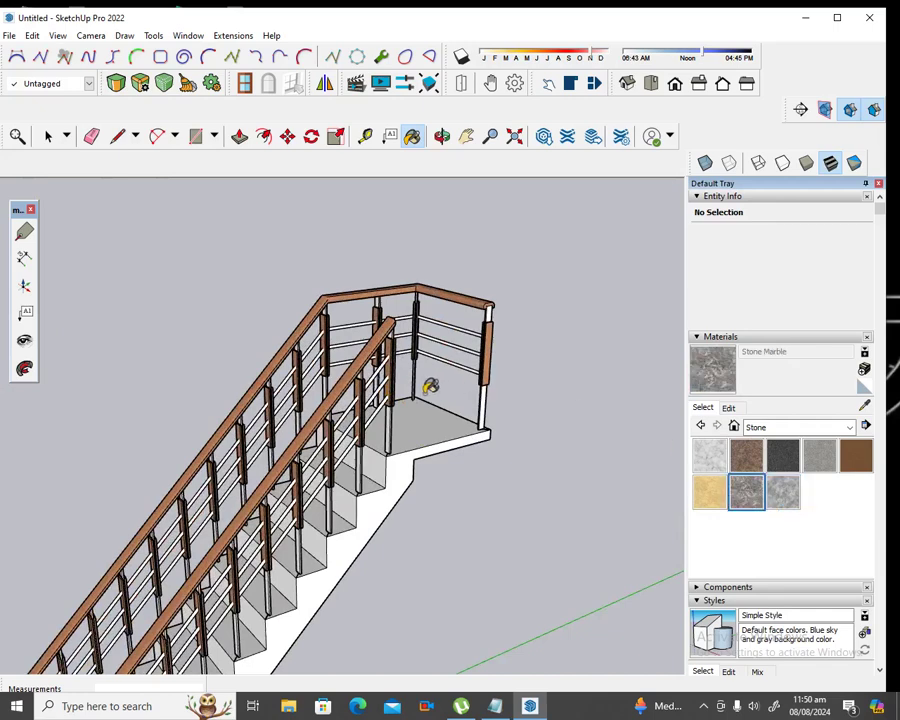
Paint the landing face, the stringer underside and several stair risers with Stone Marble
{"action": "left_click", "coordinate": [428, 422]}
{"action": "left_click", "coordinate": [404, 462]}
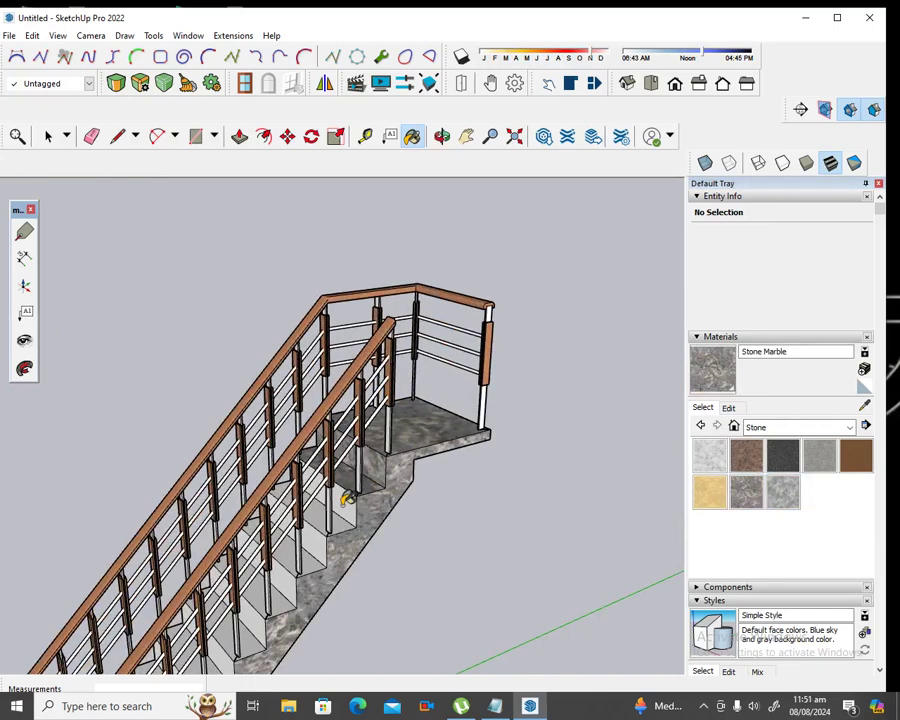
{"action": "left_click", "coordinate": [314, 550]}
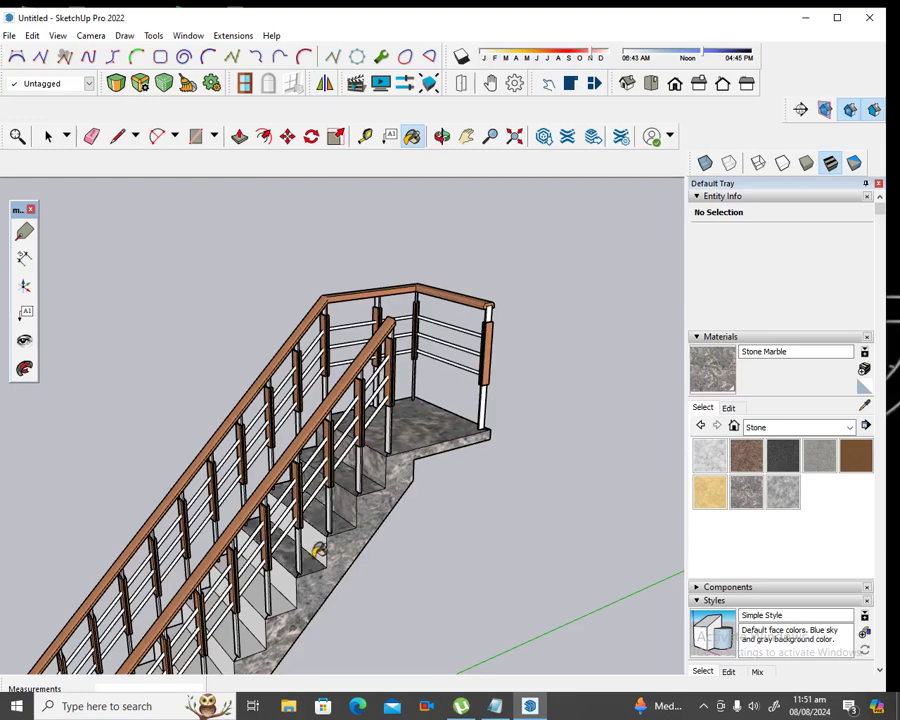
{"action": "mouse_move", "coordinate": [320, 540]}
{"action": "middle_mouse_down"}
{"action": "mouse_move", "coordinate": [352, 536]}
{"action": "mouse_move", "coordinate": [296, 610]}
{"action": "mouse_move", "coordinate": [289, 592]}
{"action": "mouse_move", "coordinate": [354, 545]}
{"action": "middle_mouse_up"}
{"action": "left_click", "coordinate": [355, 500]}
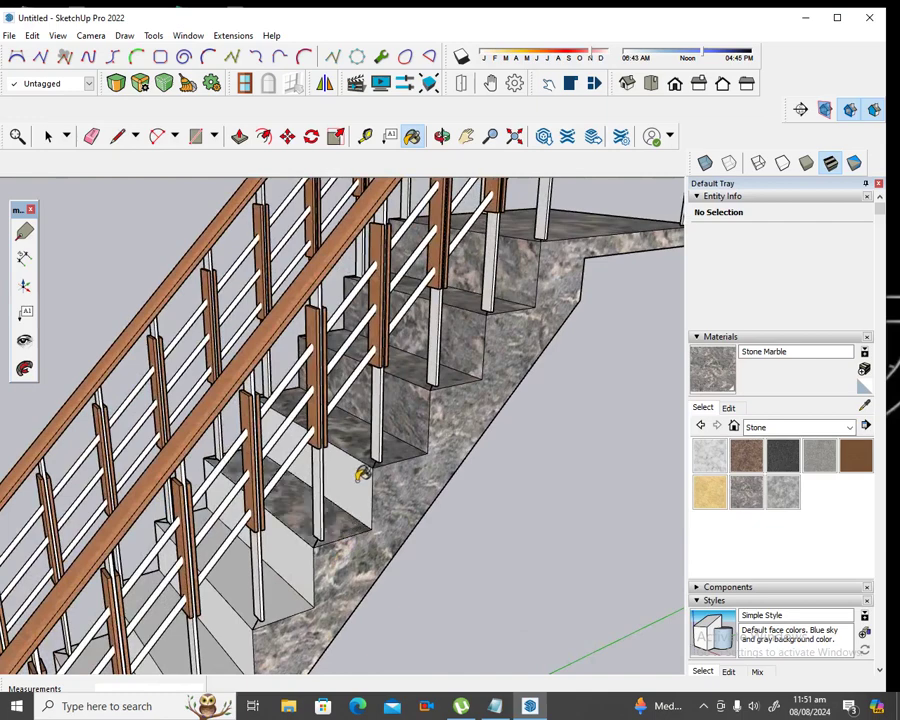
{"action": "left_click", "coordinate": [335, 540]}
{"action": "left_click", "coordinate": [301, 555]}
{"action": "left_click", "coordinate": [305, 547]}
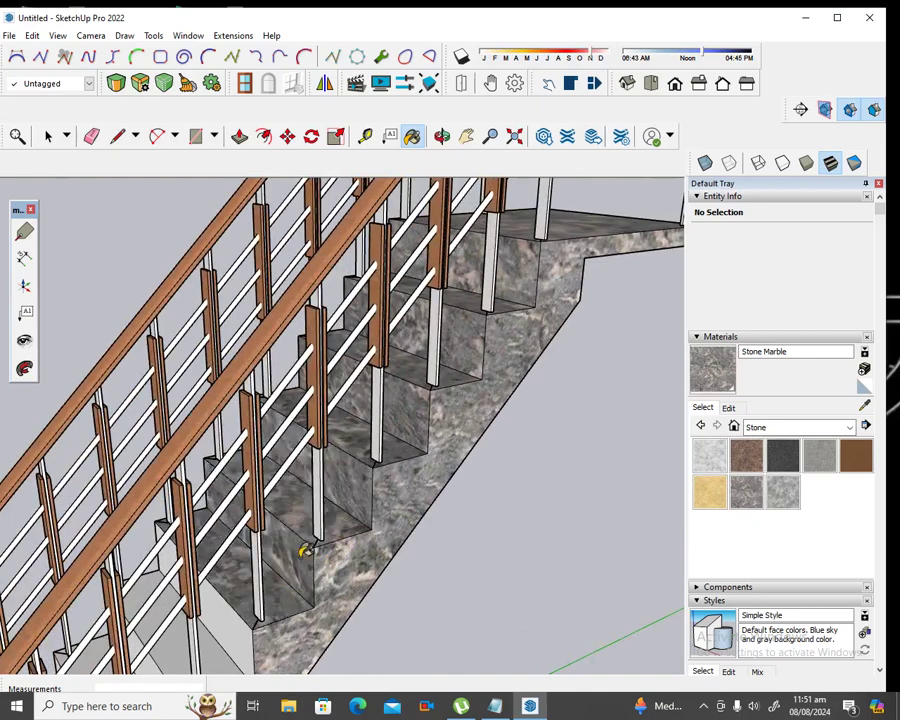
{"action": "middle_click_drag", "start_coordinate": [305, 547], "coordinate": [340, 530]}
Paint the lower step faces and the bottom step's front face with Stone Marble
{"action": "scroll", "coordinate": [323, 601], "scroll_direction": "down", "scroll_amount": 3}
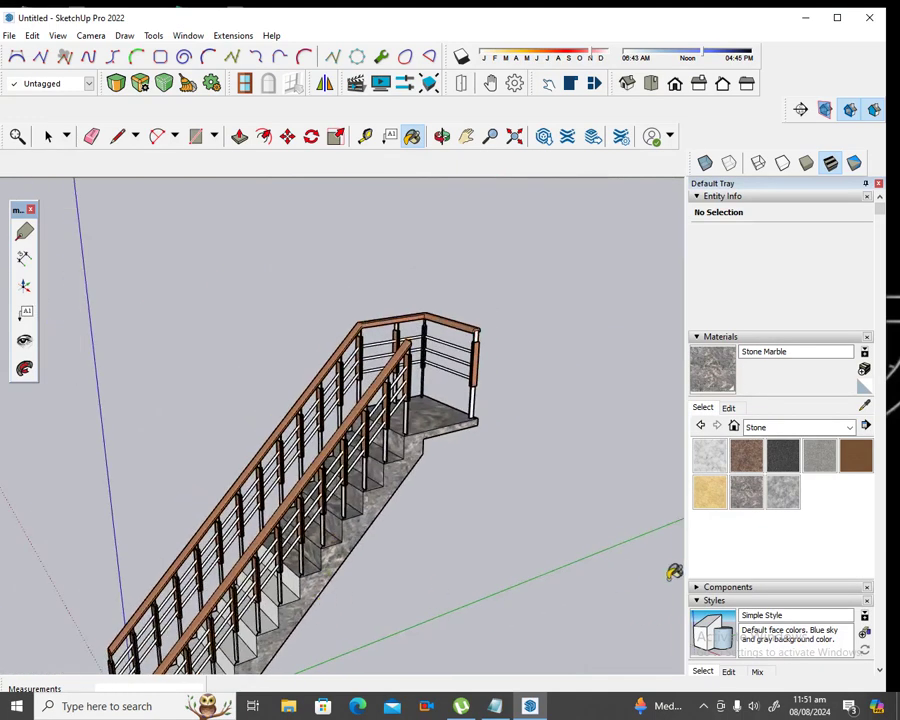
{"action": "scroll", "coordinate": [260, 618], "scroll_direction": "up", "scroll_amount": 4}
{"action": "middle_click_drag", "start_coordinate": [260, 618], "coordinate": [276, 585]}
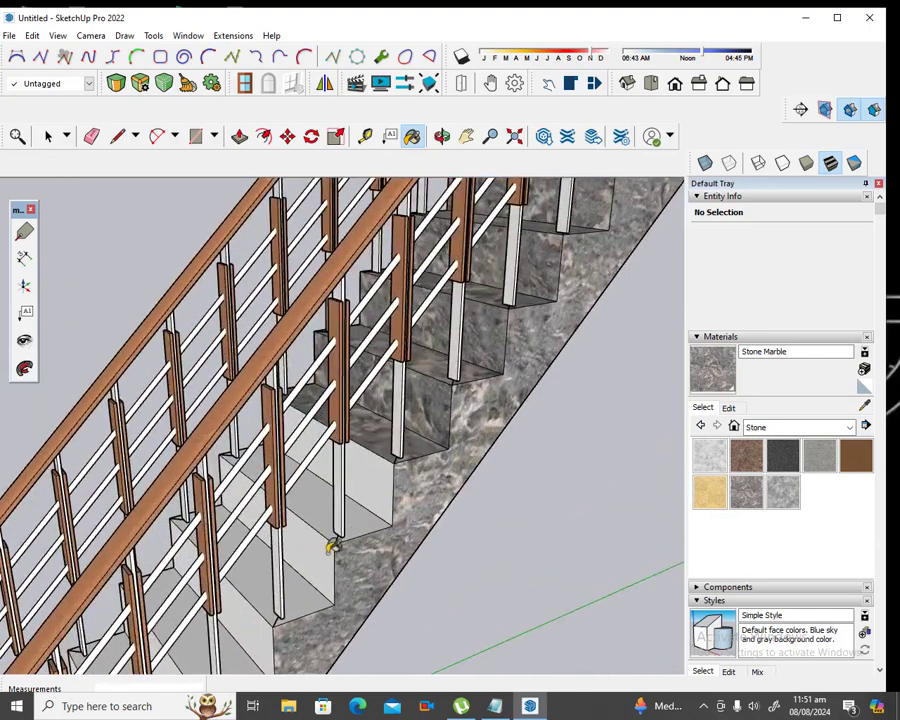
{"action": "left_click", "coordinate": [380, 490]}
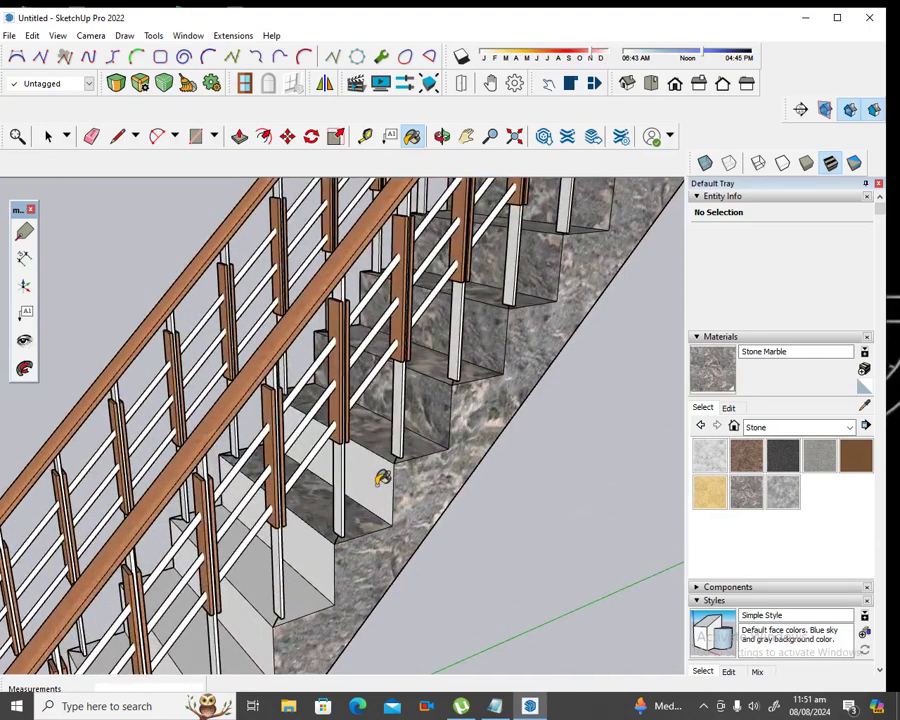
{"action": "left_click", "coordinate": [318, 584]}
{"action": "left_click", "coordinate": [288, 614]}
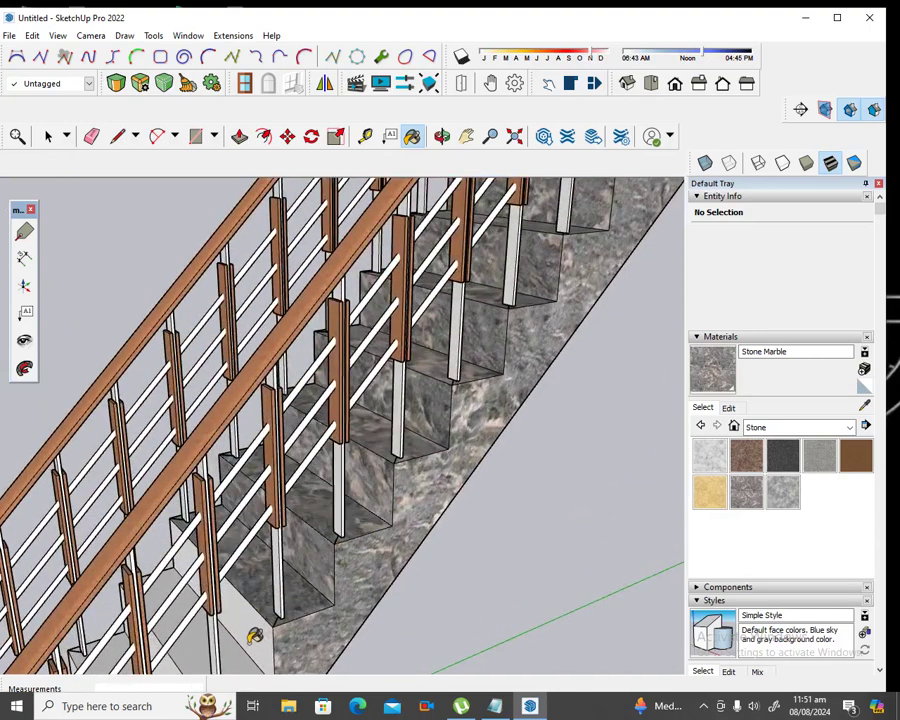
{"action": "left_click", "coordinate": [252, 638]}
{"action": "left_click", "coordinate": [241, 654]}
{"action": "scroll", "coordinate": [374, 482], "scroll_direction": "down", "scroll_amount": 3}
{"action": "scroll", "coordinate": [390, 475], "scroll_direction": "down", "scroll_amount": 2}
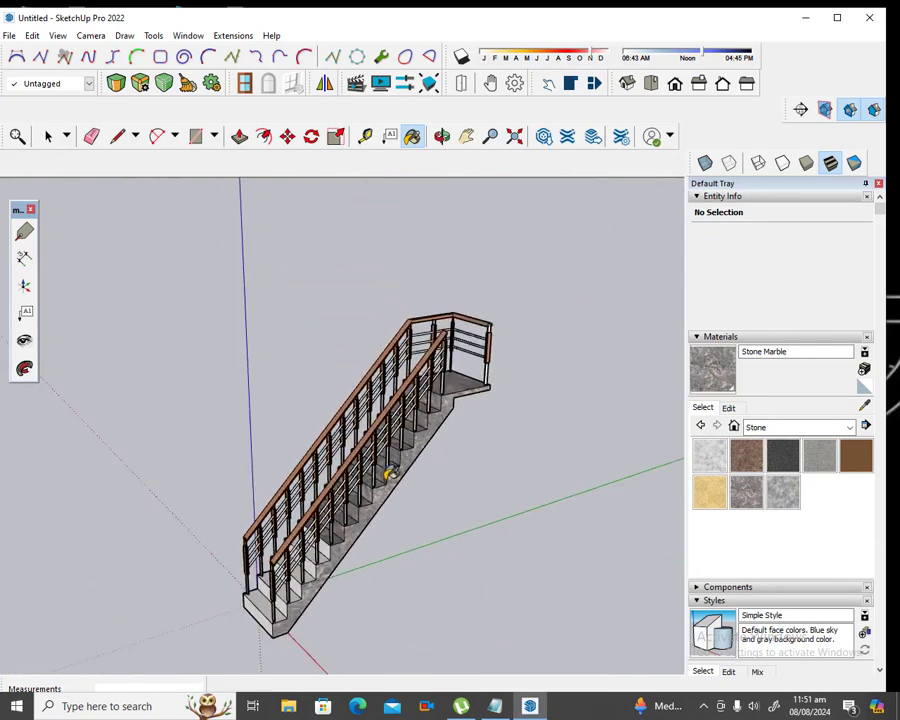
{"action": "scroll", "coordinate": [311, 557], "scroll_direction": "down", "scroll_amount": 1}
{"action": "scroll", "coordinate": [295, 578], "scroll_direction": "up", "scroll_amount": 2}
{"action": "scroll", "coordinate": [291, 585], "scroll_direction": "up", "scroll_amount": 2}
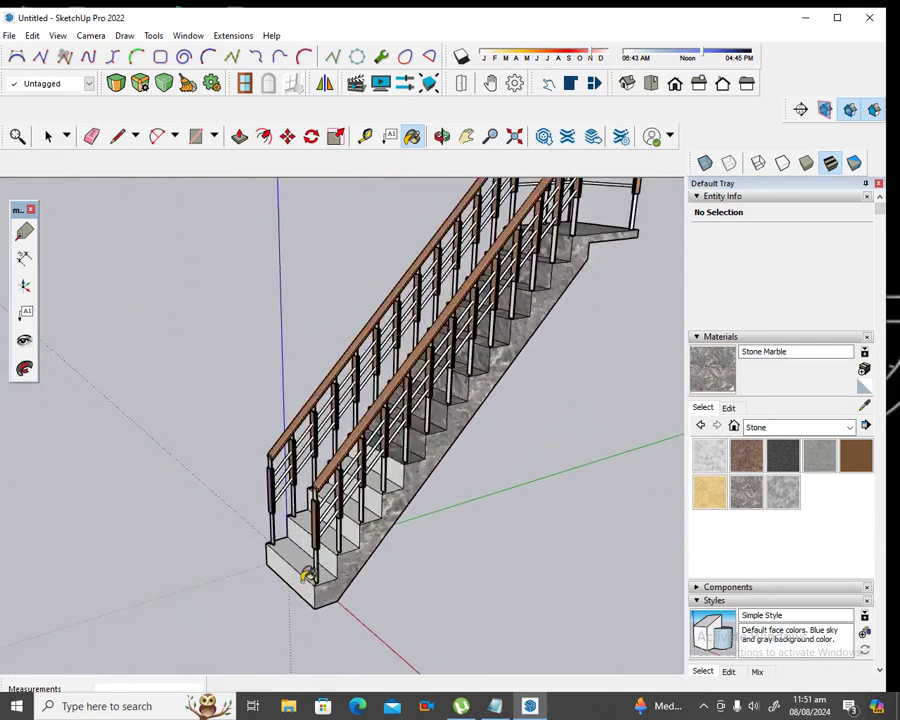
{"action": "left_click", "coordinate": [303, 575]}
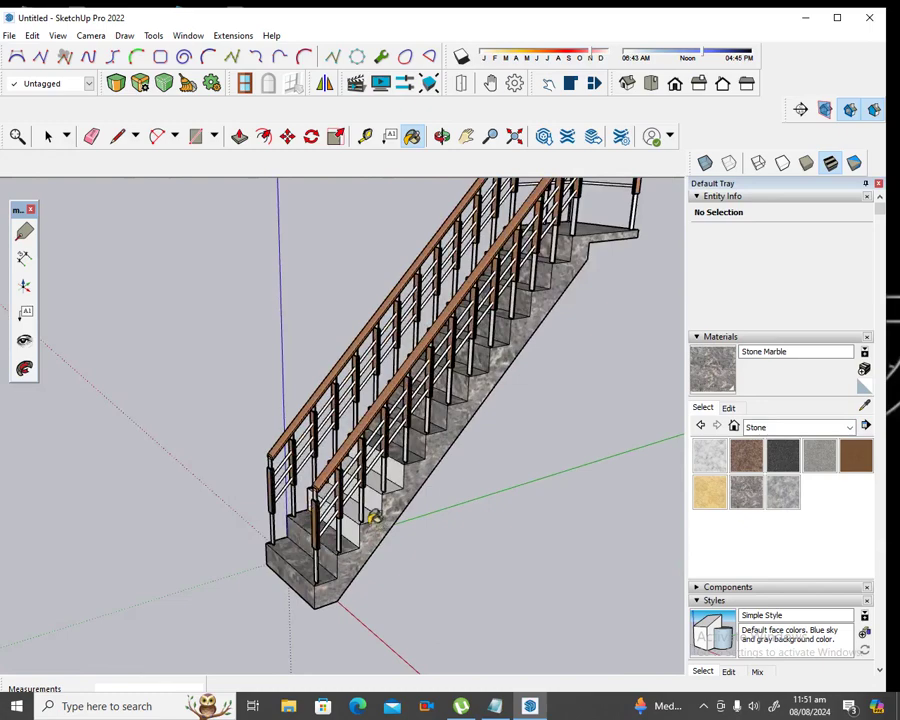
Paint the leftover plain grey faces under the stairs with Stone Marble
{"action": "scroll", "coordinate": [370, 510], "scroll_direction": "up", "scroll_amount": 2}
{"action": "scroll", "coordinate": [370, 507], "scroll_direction": "up", "scroll_amount": 1}
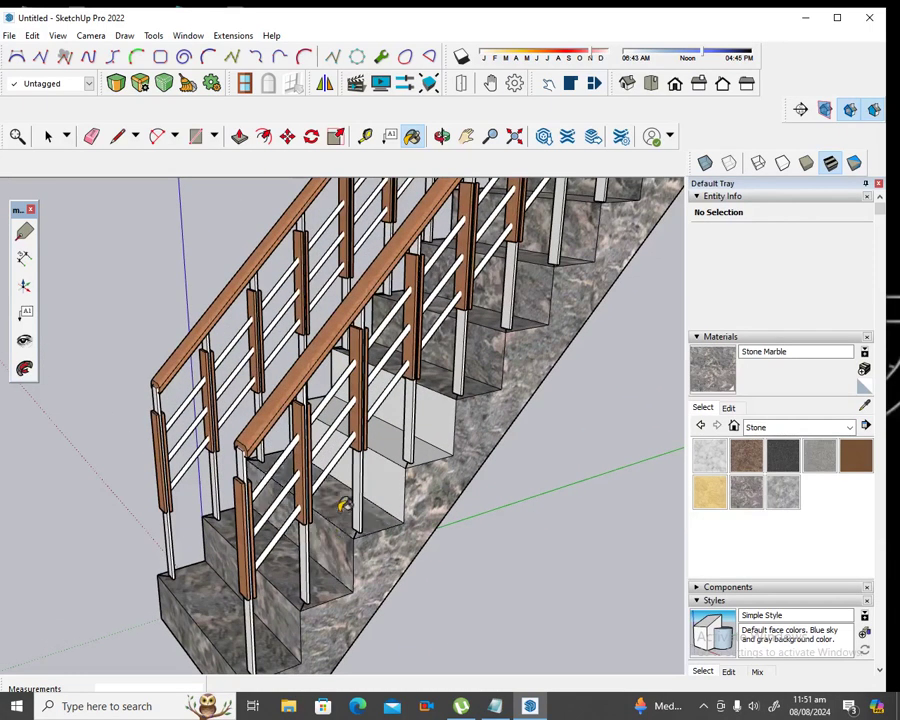
{"action": "left_click", "coordinate": [390, 430]}
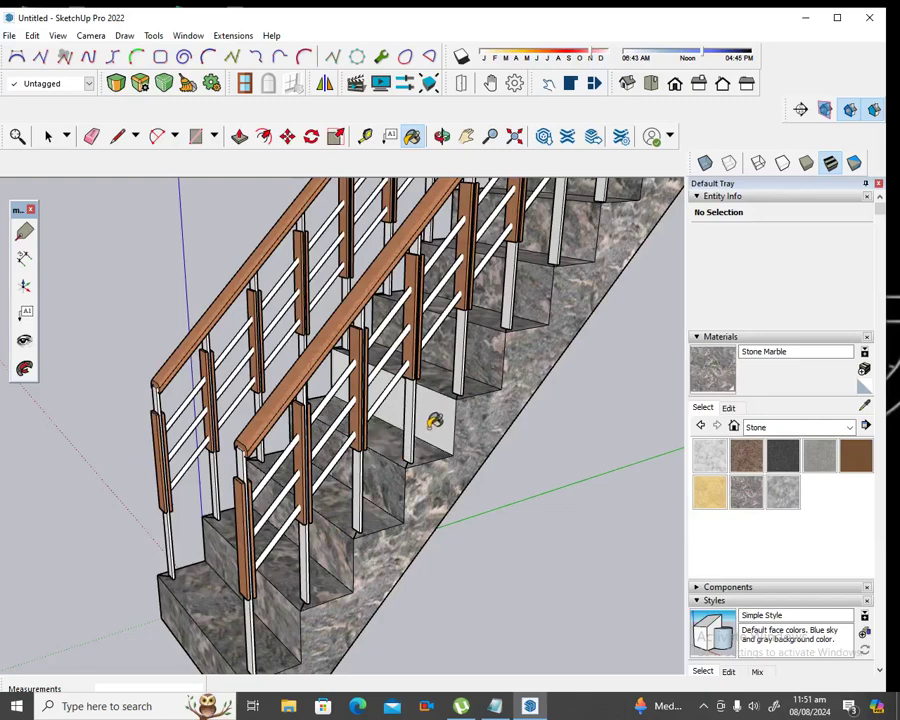
{"action": "left_click", "coordinate": [444, 410]}
{"action": "scroll", "coordinate": [256, 636], "scroll_direction": "up", "scroll_amount": 1}
{"action": "scroll", "coordinate": [382, 567], "scroll_direction": "up", "scroll_amount": 2}
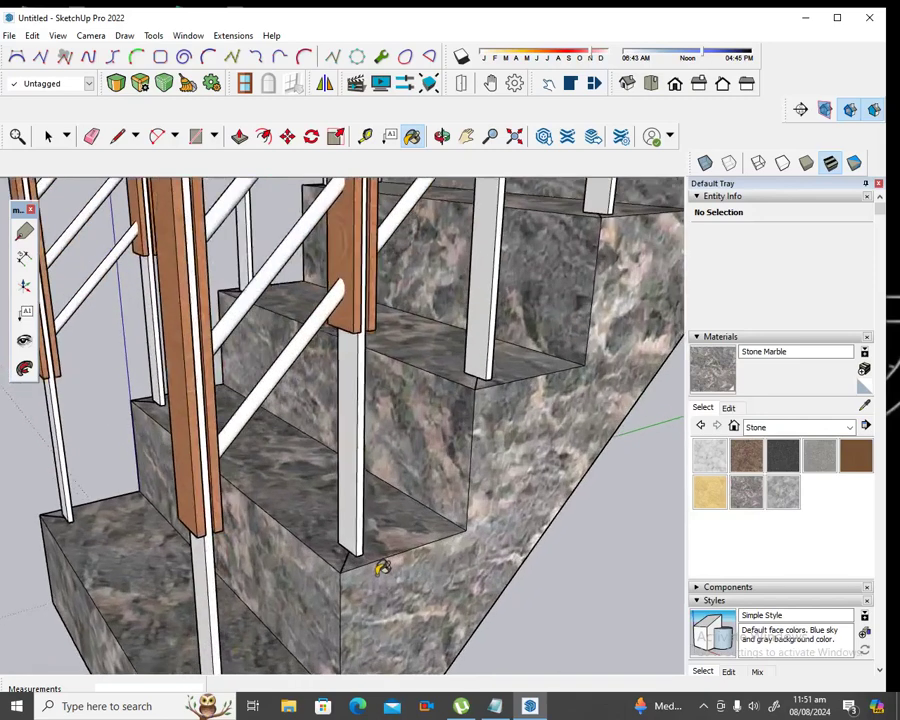
{"action": "scroll", "coordinate": [384, 553], "scroll_direction": "up", "scroll_amount": 2}
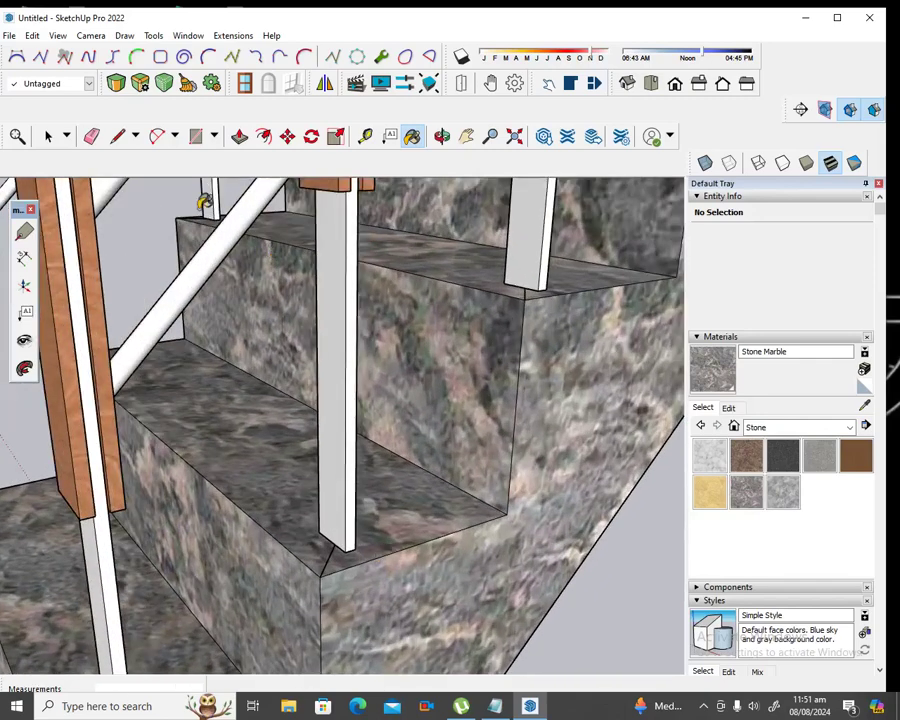
{"action": "left_click", "coordinate": [91, 136]}
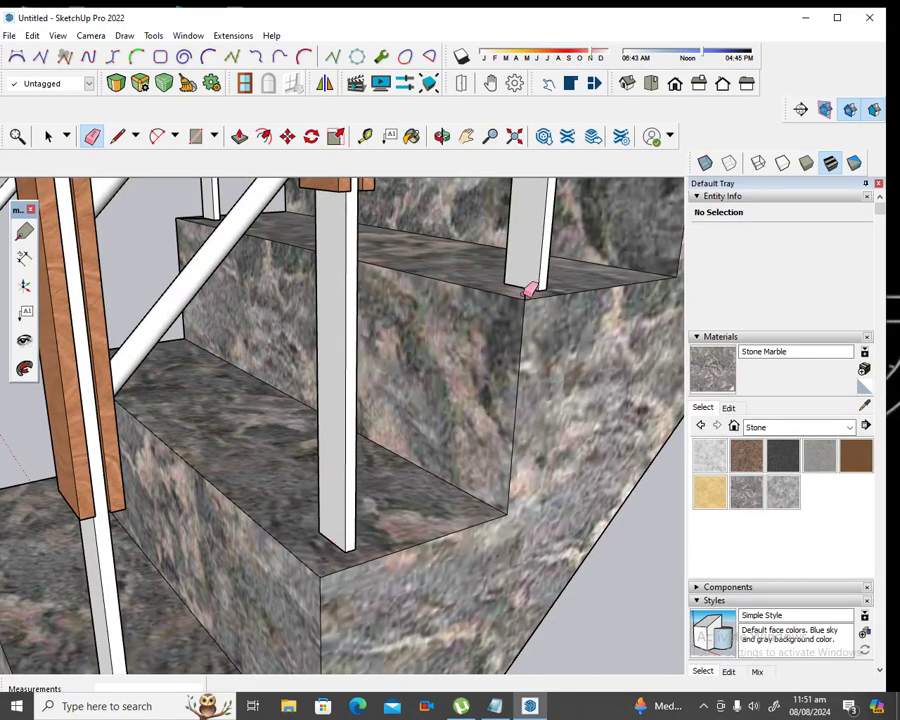
Zoom in and out over the marble-clad stair faces beneath the railings to inspect them
{"action": "scroll", "coordinate": [410, 378], "scroll_direction": "down", "scroll_amount": 3}
{"action": "scroll", "coordinate": [412, 378], "scroll_direction": "down", "scroll_amount": 3}
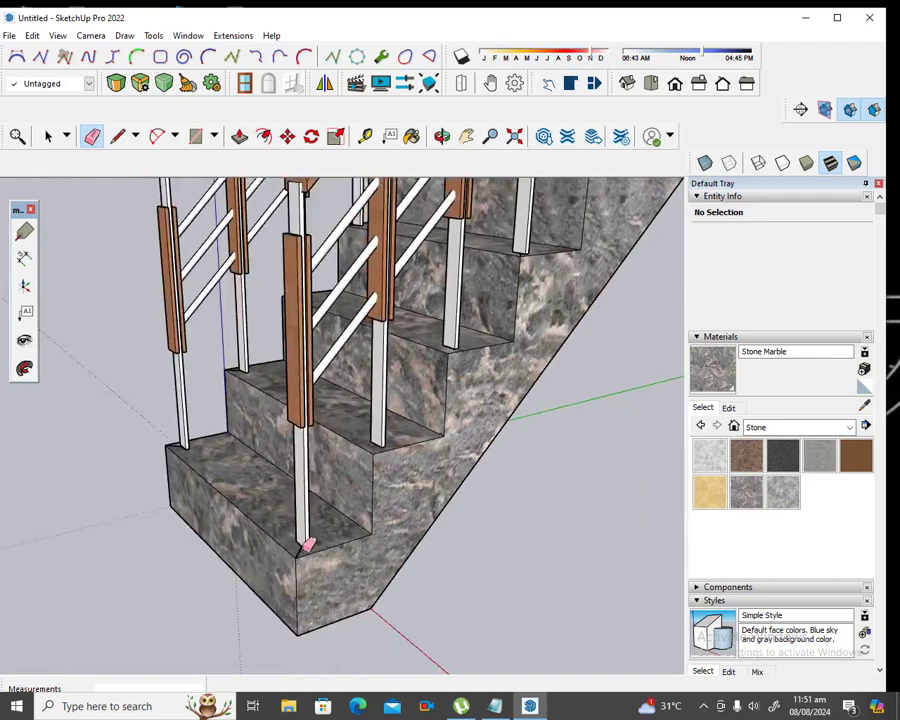
{"action": "scroll", "coordinate": [358, 515], "scroll_direction": "down", "scroll_amount": 3}
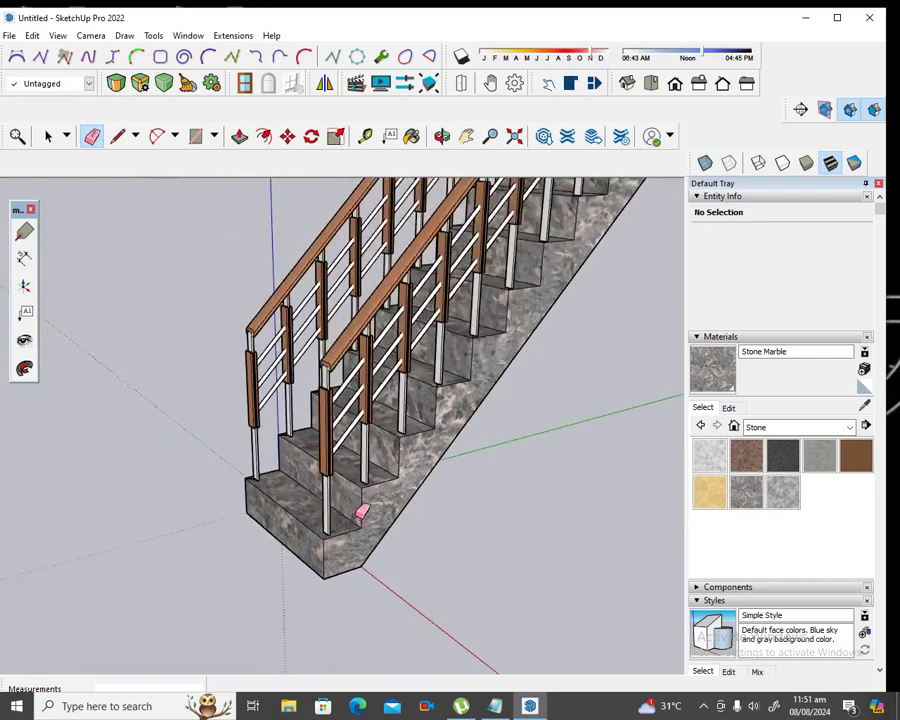
{"action": "scroll", "coordinate": [521, 227], "scroll_direction": "up", "scroll_amount": 2}
{"action": "scroll", "coordinate": [532, 250], "scroll_direction": "up", "scroll_amount": 3}
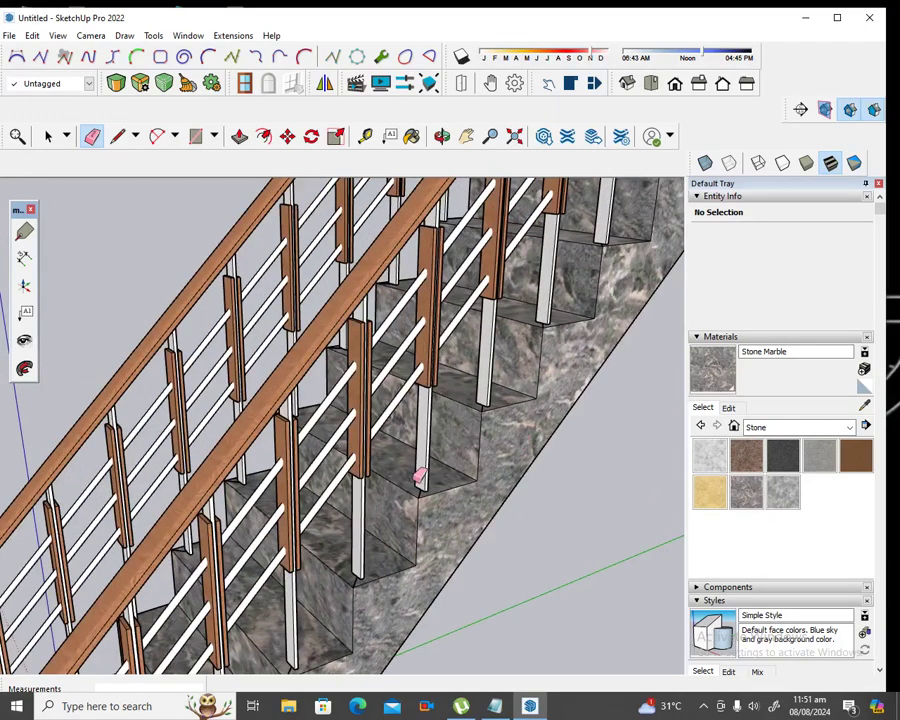
{"action": "scroll", "coordinate": [395, 567], "scroll_direction": "up", "scroll_amount": 3}
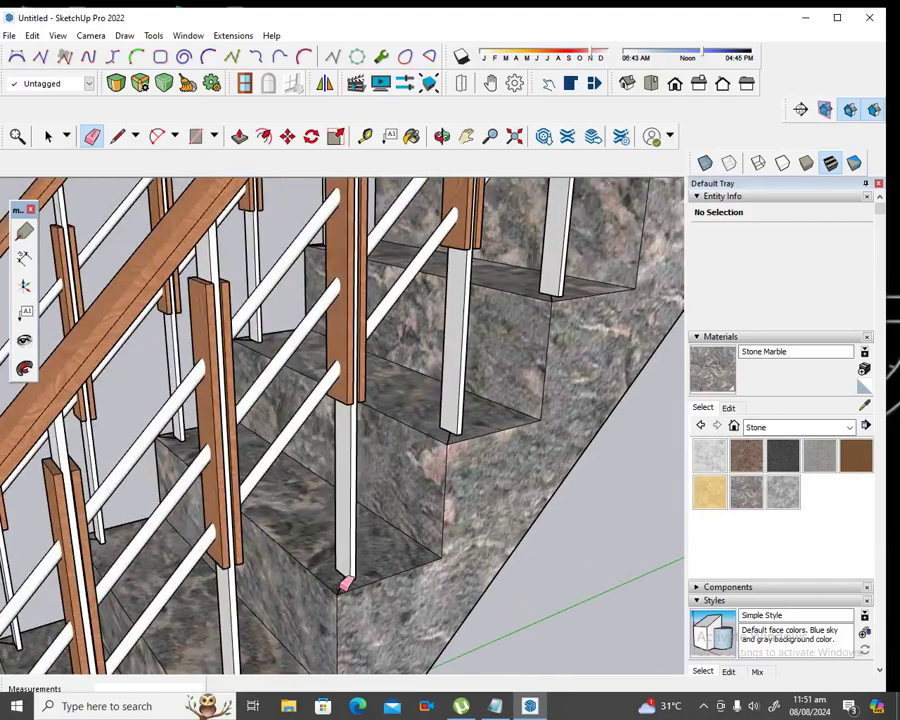
{"action": "scroll", "coordinate": [397, 548], "scroll_direction": "down", "scroll_amount": 2}
{"action": "scroll", "coordinate": [397, 550], "scroll_direction": "down", "scroll_amount": 1}
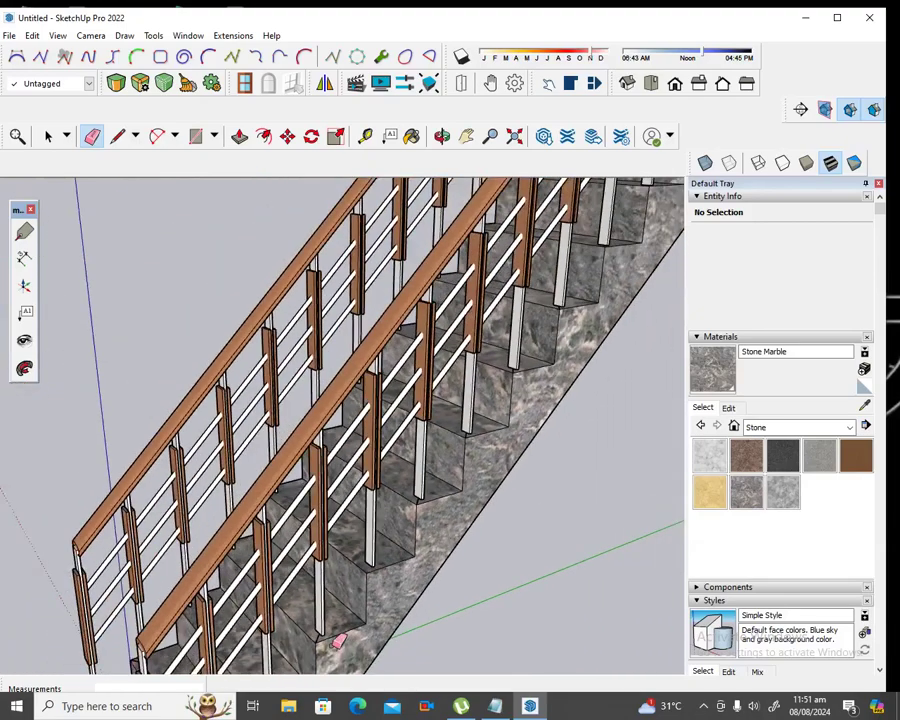
{"action": "scroll", "coordinate": [327, 634], "scroll_direction": "up", "scroll_amount": 2}
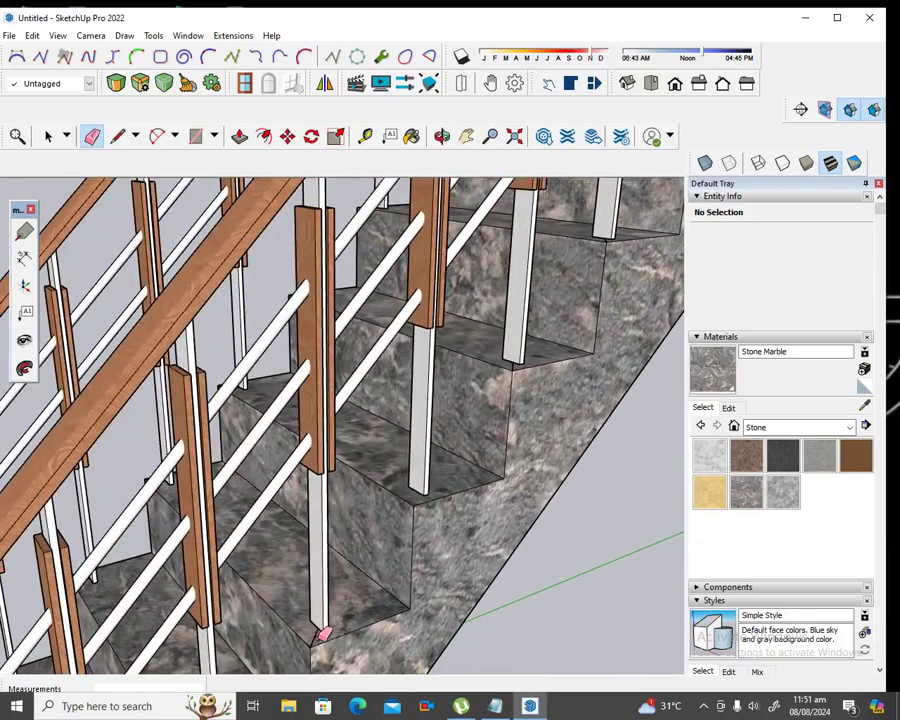
{"action": "scroll", "coordinate": [580, 297], "scroll_direction": "up", "scroll_amount": 2}
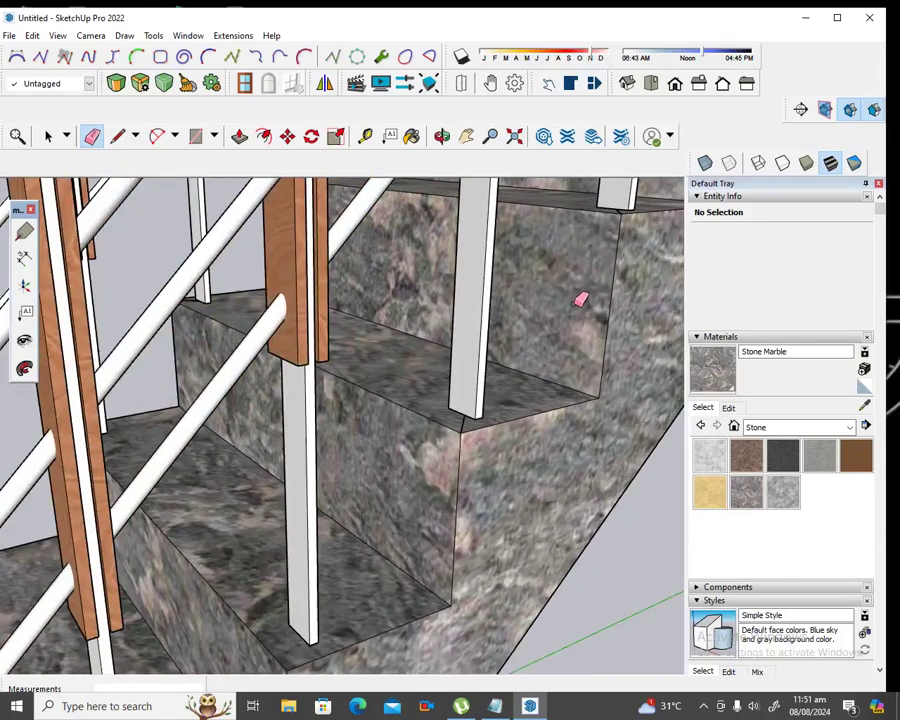
{"action": "scroll", "coordinate": [456, 440], "scroll_direction": "up", "scroll_amount": 2}
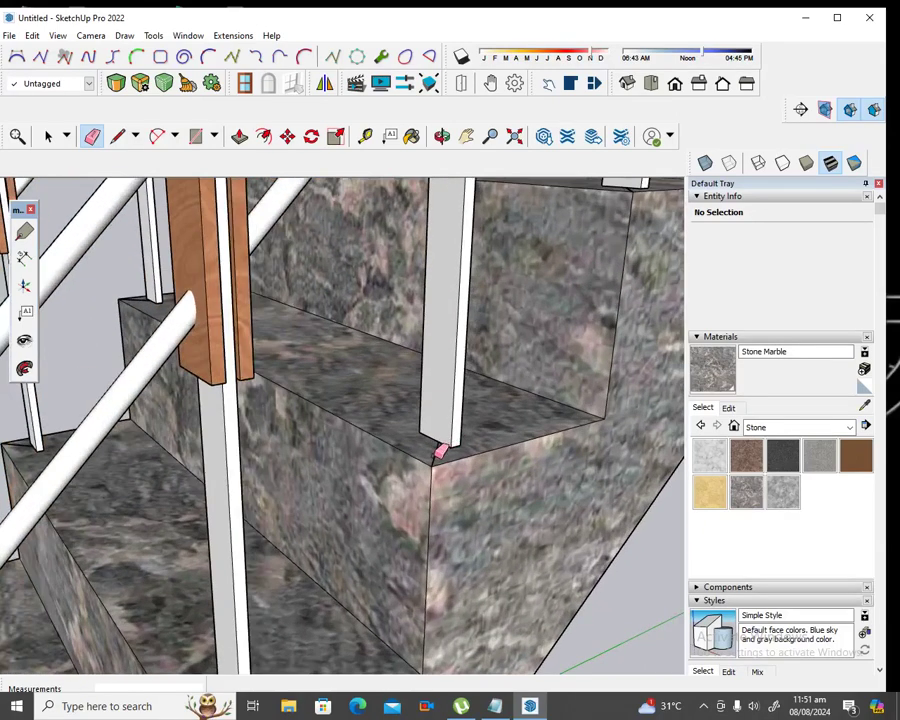
{"action": "scroll", "coordinate": [442, 452], "scroll_direction": "down", "scroll_amount": 1}
{"action": "scroll", "coordinate": [504, 402], "scroll_direction": "down", "scroll_amount": 2}
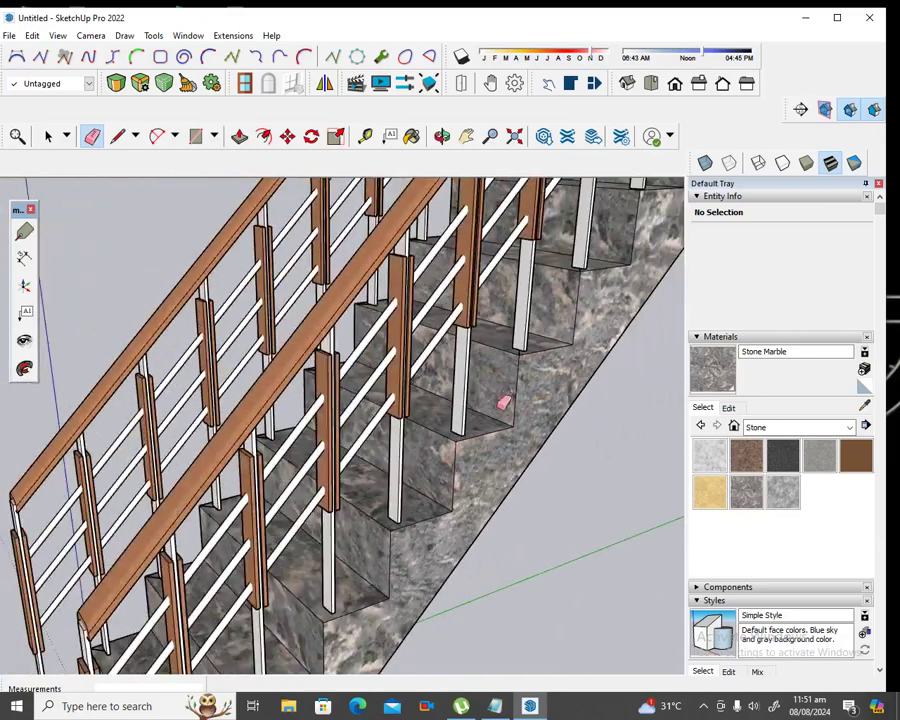
{"action": "scroll", "coordinate": [573, 231], "scroll_direction": "up", "scroll_amount": 2}
{"action": "scroll", "coordinate": [575, 245], "scroll_direction": "up", "scroll_amount": 1}
{"action": "scroll", "coordinate": [418, 542], "scroll_direction": "up", "scroll_amount": 2}
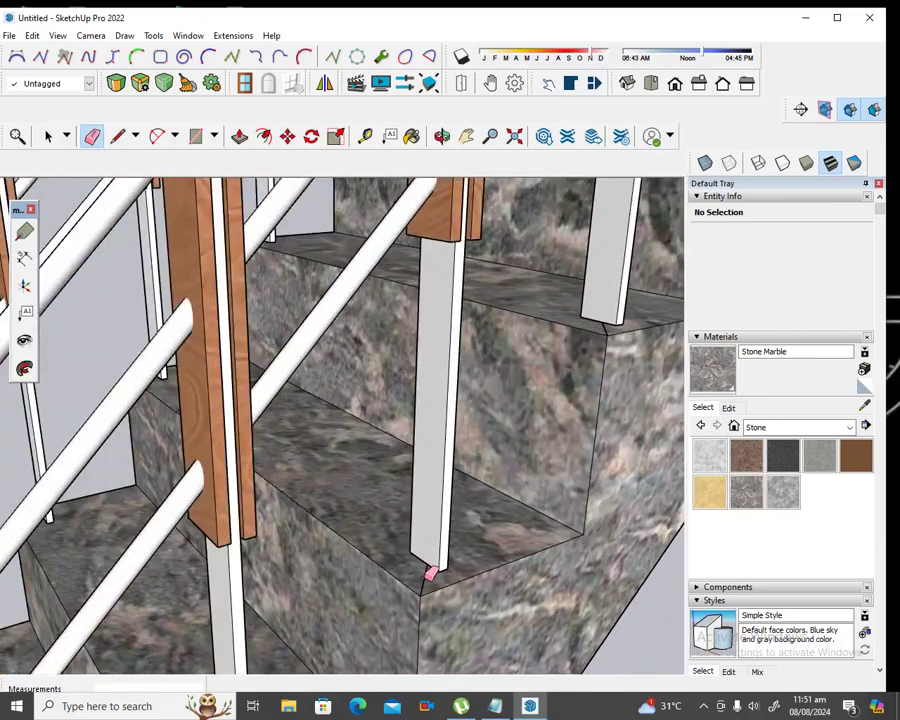
{"action": "scroll", "coordinate": [616, 316], "scroll_direction": "up", "scroll_amount": 2}
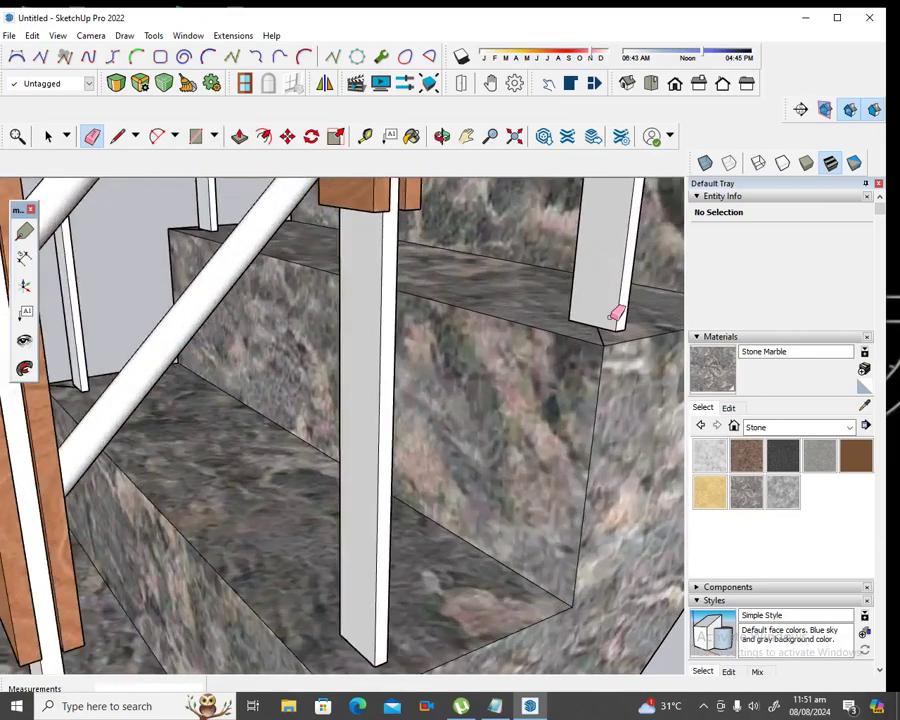
{"action": "scroll", "coordinate": [600, 342], "scroll_direction": "up", "scroll_amount": 1}
{"action": "scroll", "coordinate": [472, 356], "scroll_direction": "down", "scroll_amount": 2}
{"action": "scroll", "coordinate": [474, 352], "scroll_direction": "down", "scroll_amount": 2}
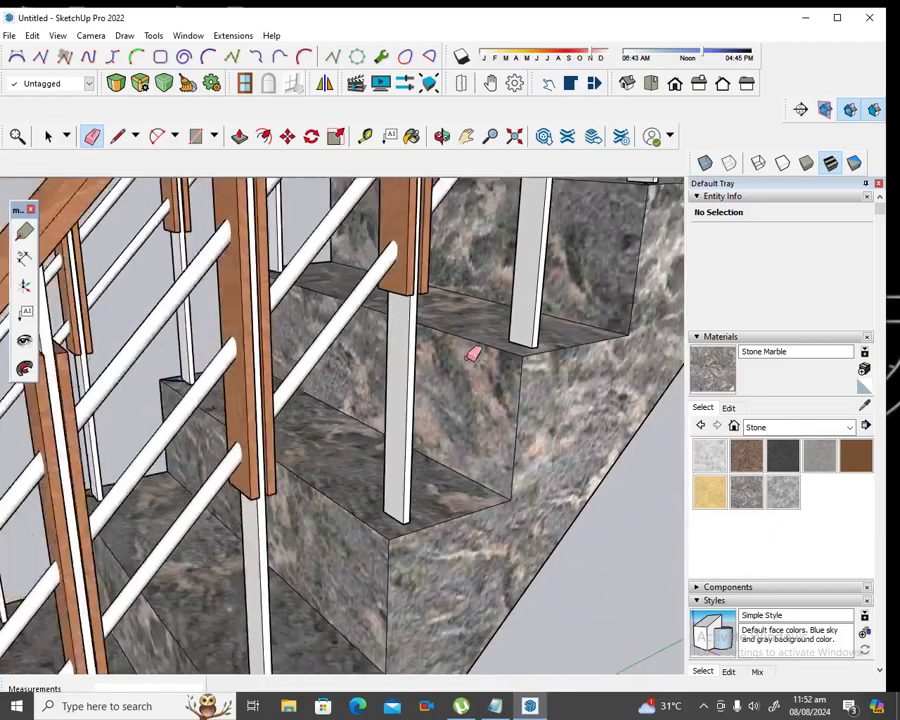
{"action": "scroll", "coordinate": [484, 342], "scroll_direction": "down", "scroll_amount": 2}
{"action": "scroll", "coordinate": [513, 327], "scroll_direction": "down", "scroll_amount": 2}
{"action": "scroll", "coordinate": [600, 197], "scroll_direction": "up", "scroll_amount": 2}
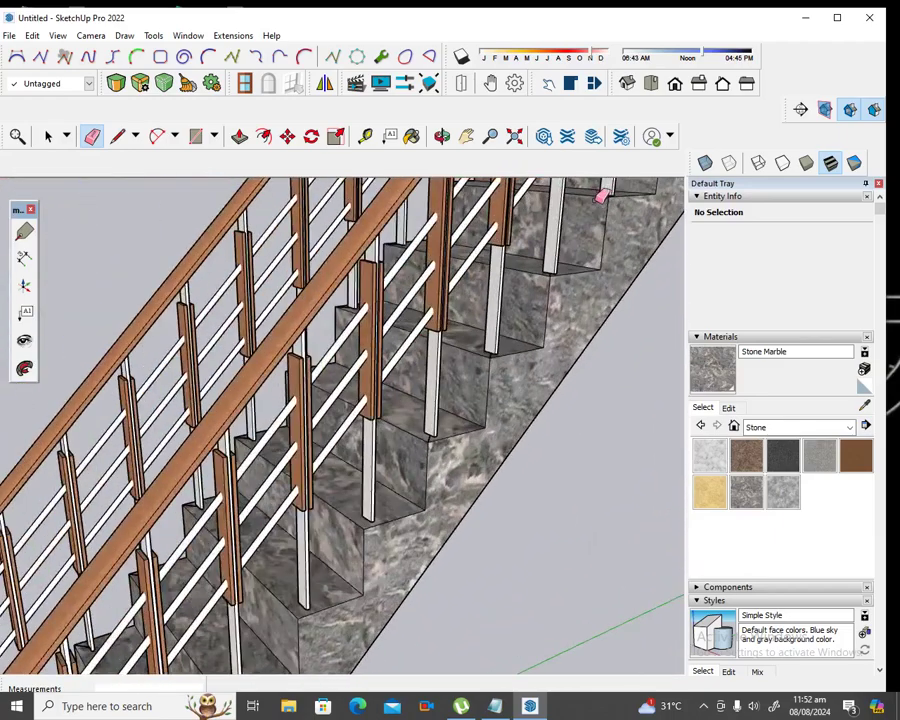
{"action": "scroll", "coordinate": [598, 209], "scroll_direction": "up", "scroll_amount": 1}
{"action": "scroll", "coordinate": [410, 445], "scroll_direction": "up", "scroll_amount": 1}
{"action": "scroll", "coordinate": [386, 440], "scroll_direction": "up", "scroll_amount": 1}
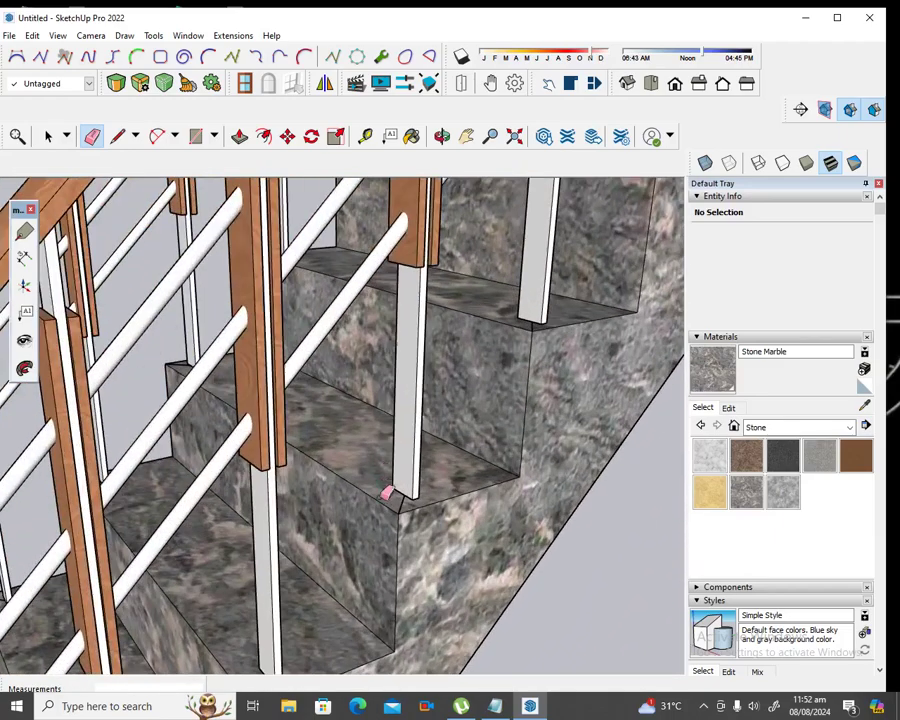
{"action": "scroll", "coordinate": [497, 447], "scroll_direction": "up", "scroll_amount": 1}
{"action": "scroll", "coordinate": [510, 403], "scroll_direction": "up", "scroll_amount": 1}
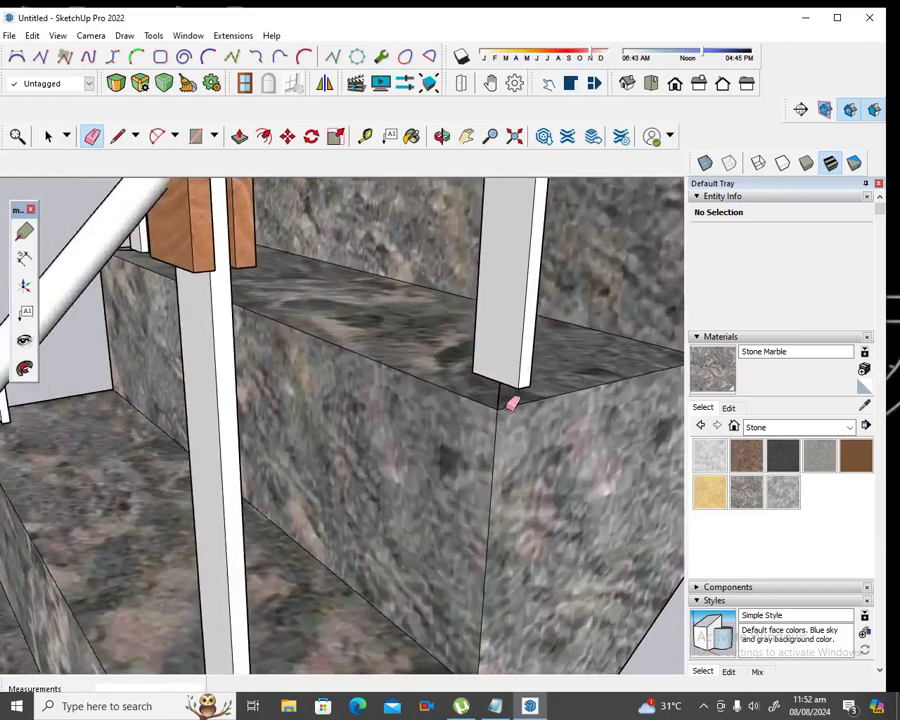
{"action": "scroll", "coordinate": [505, 396], "scroll_direction": "down", "scroll_amount": 2}
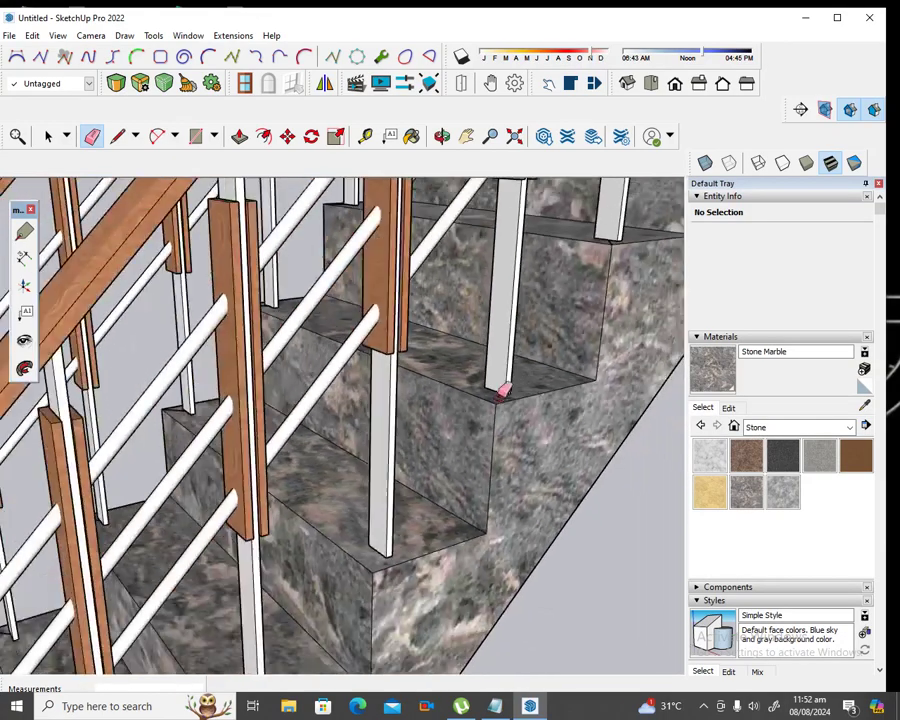
{"action": "scroll", "coordinate": [502, 388], "scroll_direction": "down", "scroll_amount": 2}
{"action": "scroll", "coordinate": [518, 380], "scroll_direction": "down", "scroll_amount": 1}
{"action": "scroll", "coordinate": [607, 255], "scroll_direction": "up", "scroll_amount": 1}
{"action": "scroll", "coordinate": [613, 230], "scroll_direction": "up", "scroll_amount": 2}
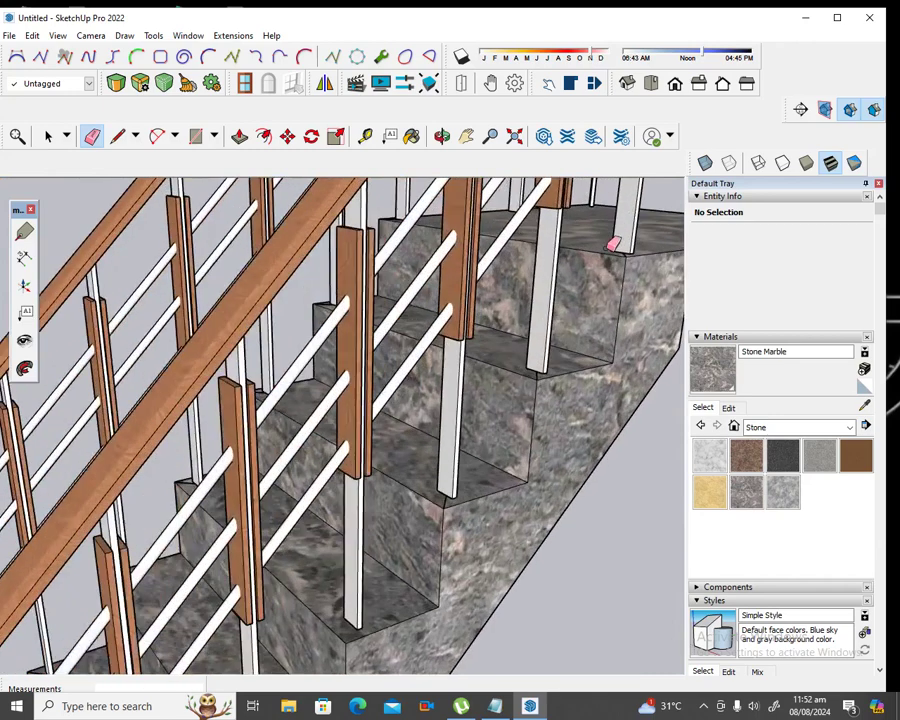
{"action": "scroll", "coordinate": [615, 242], "scroll_direction": "up", "scroll_amount": 1}
{"action": "scroll", "coordinate": [638, 240], "scroll_direction": "up", "scroll_amount": 2}
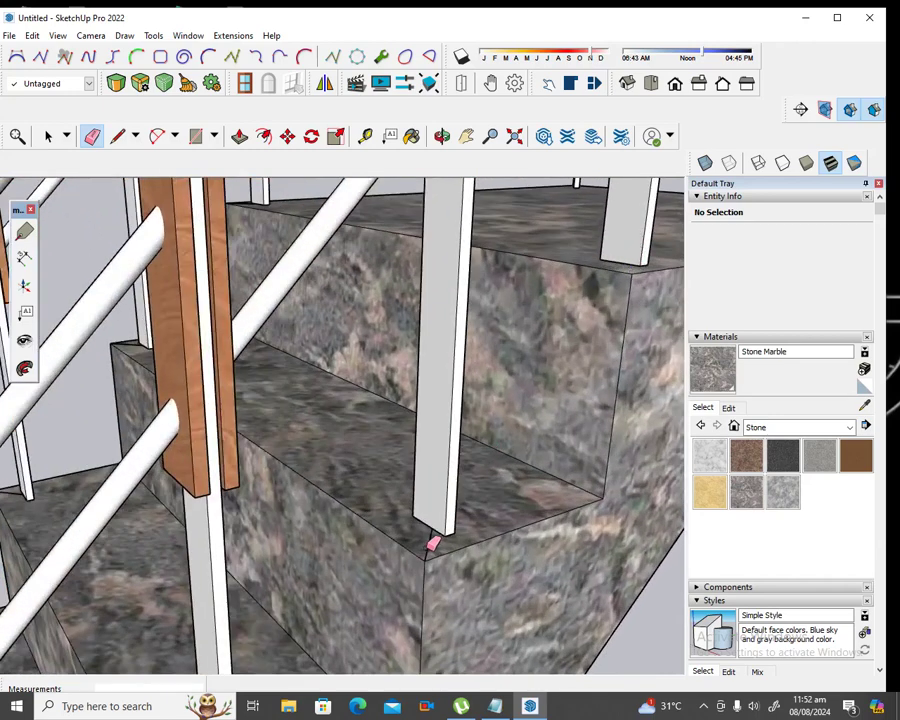
{"action": "scroll", "coordinate": [434, 490], "scroll_direction": "down", "scroll_amount": 2}
{"action": "scroll", "coordinate": [430, 482], "scroll_direction": "down", "scroll_amount": 1}
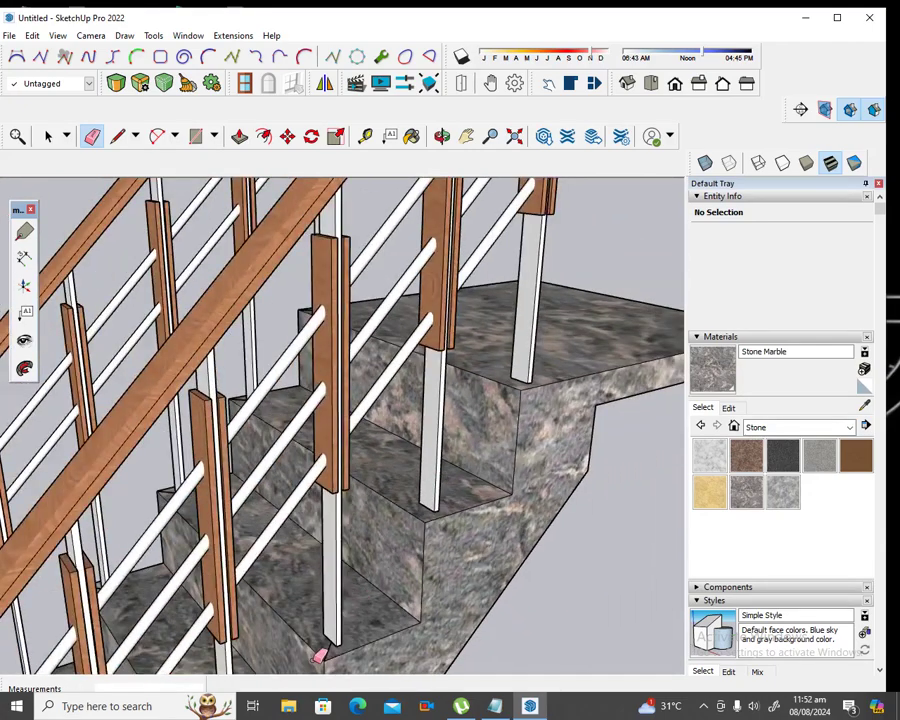
{"action": "scroll", "coordinate": [324, 651], "scroll_direction": "up", "scroll_amount": 2}
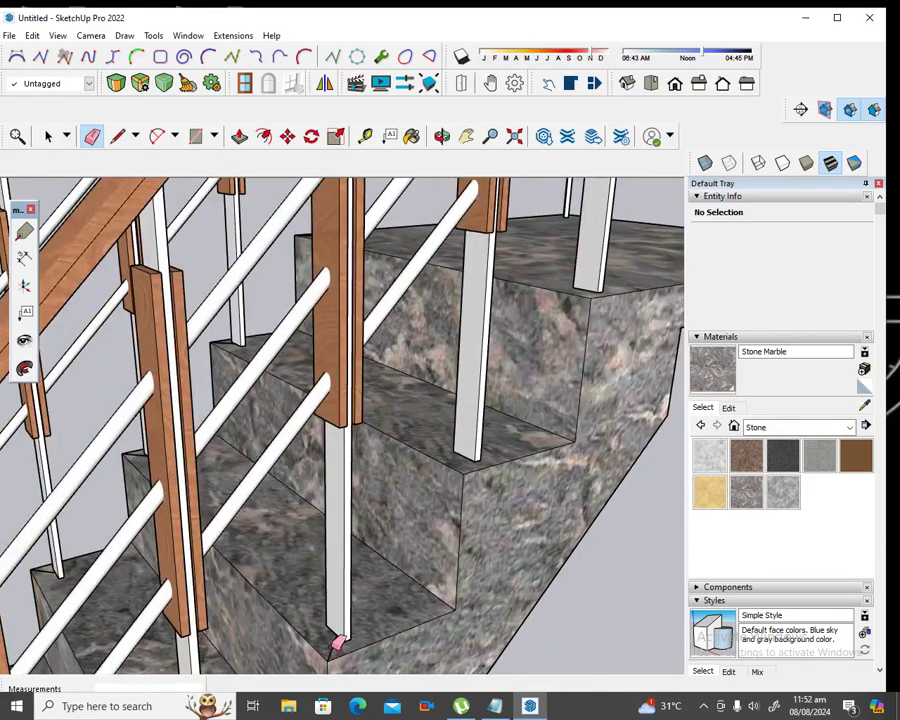
{"action": "scroll", "coordinate": [321, 591], "scroll_direction": "down", "scroll_amount": 2}
{"action": "scroll", "coordinate": [333, 575], "scroll_direction": "down", "scroll_amount": 2}
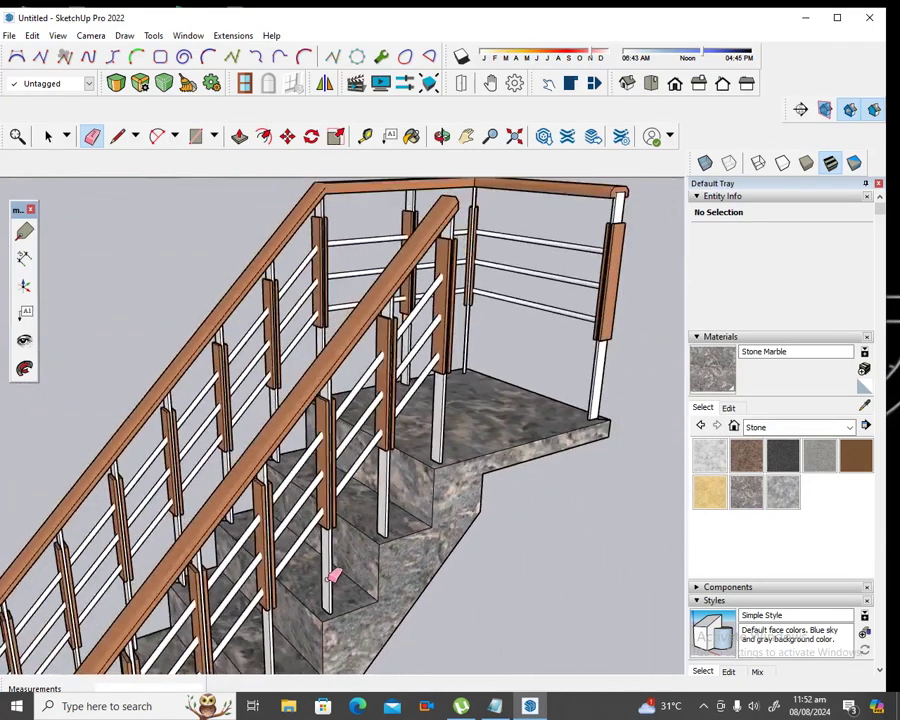
{"action": "scroll", "coordinate": [371, 563], "scroll_direction": "down", "scroll_amount": 1}
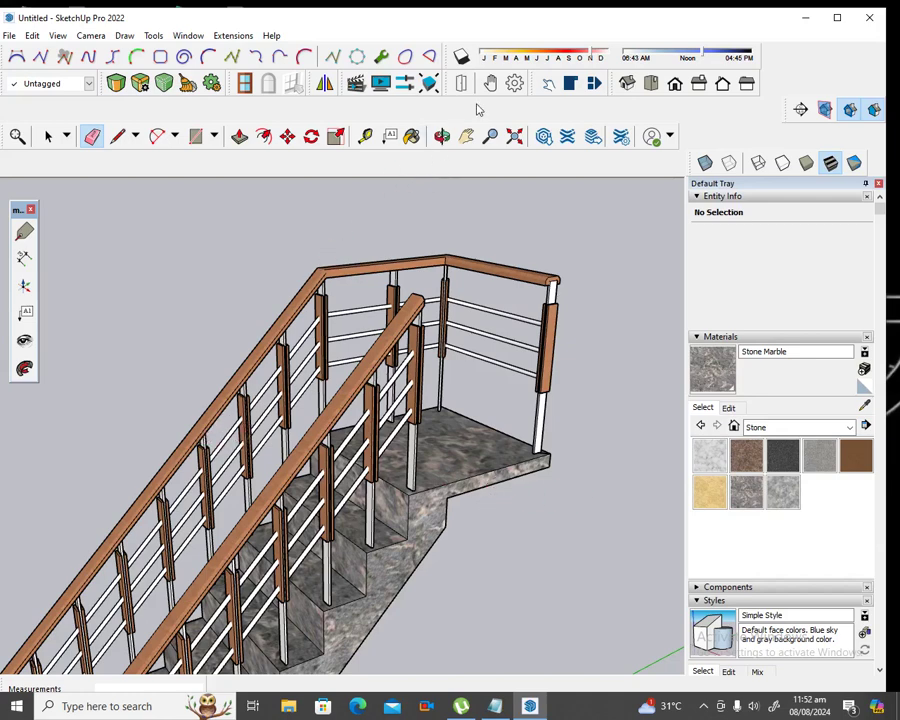
{"action": "left_click", "coordinate": [442, 136]}
{"action": "mouse_move", "coordinate": [190, 324]}
{"action": "left_mouse_down"}
{"action": "mouse_move", "coordinate": [343, 540]}
{"action": "mouse_move", "coordinate": [352, 524]}
{"action": "mouse_move", "coordinate": [380, 624]}
{"action": "mouse_move", "coordinate": [484, 468]}
{"action": "mouse_move", "coordinate": [447, 440]}
{"action": "mouse_move", "coordinate": [396, 466]}
{"action": "mouse_move", "coordinate": [304, 472]}
{"action": "mouse_move", "coordinate": [280, 450]}
{"action": "mouse_move", "coordinate": [325, 481]}
{"action": "left_mouse_up"}
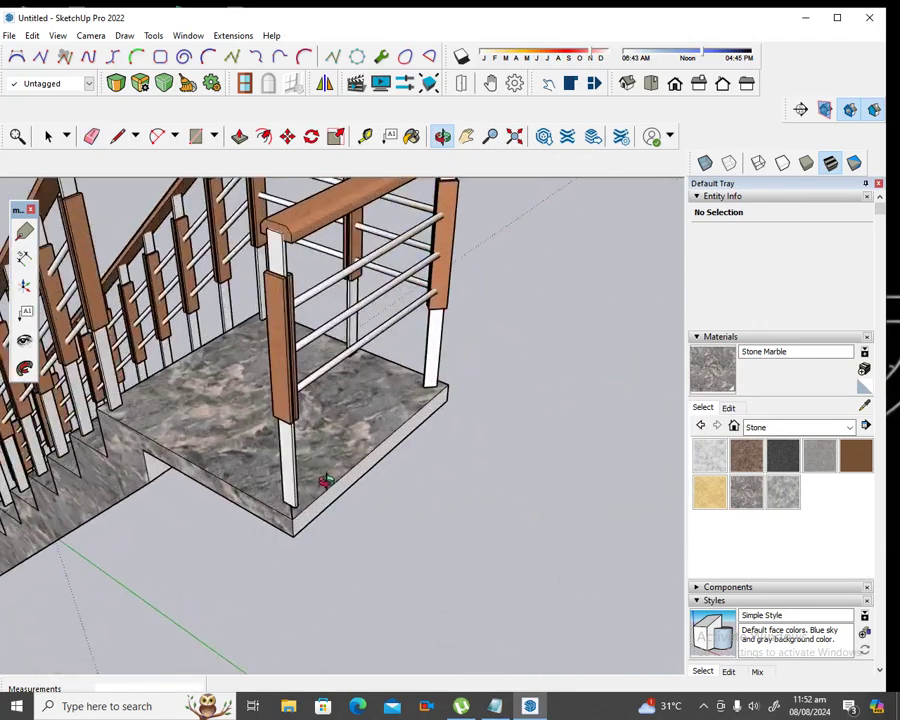
{"action": "scroll", "coordinate": [325, 481], "scroll_direction": "up", "scroll_amount": 1}
{"action": "scroll", "coordinate": [298, 531], "scroll_direction": "up", "scroll_amount": 1}
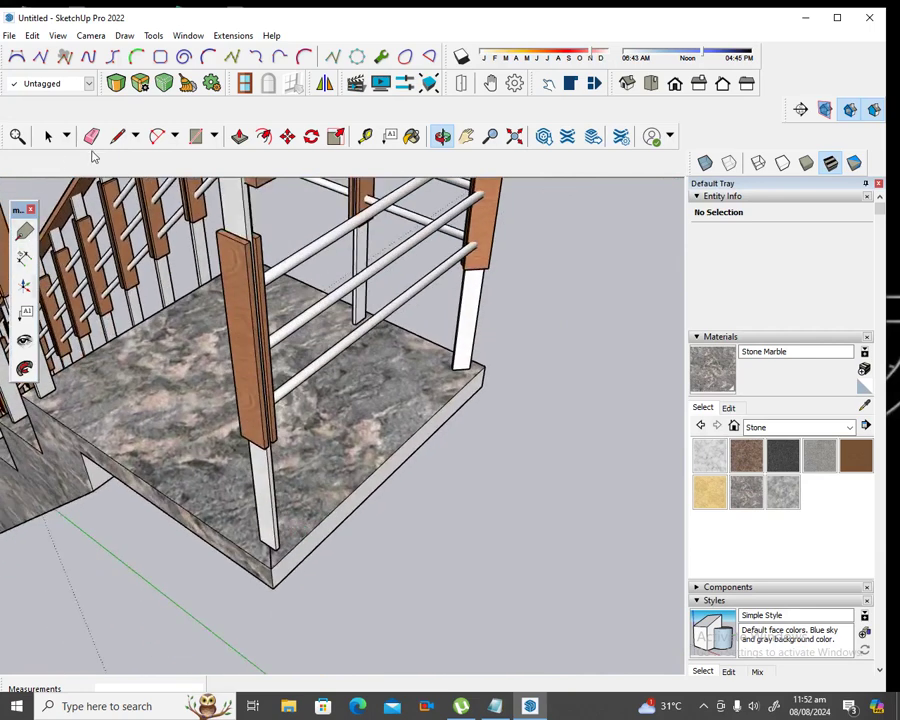
{"action": "key", "text": "e"}
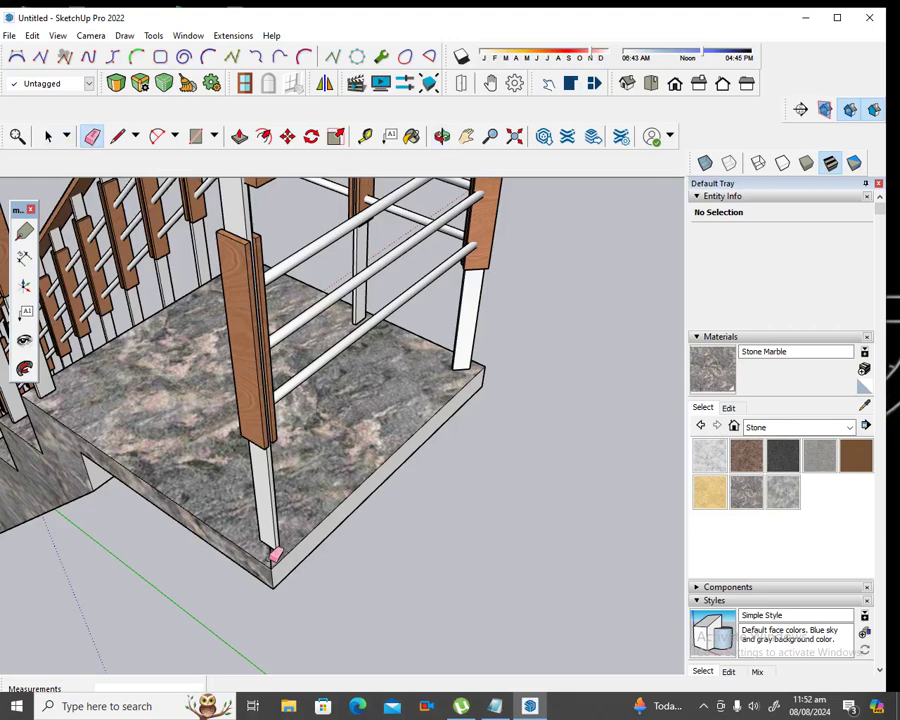
{"action": "left_click", "coordinate": [442, 138]}
{"action": "mouse_move", "coordinate": [452, 321]}
{"action": "left_mouse_down"}
{"action": "mouse_move", "coordinate": [237, 381]}
{"action": "mouse_move", "coordinate": [425, 367]}
{"action": "mouse_move", "coordinate": [362, 352]}
{"action": "mouse_move", "coordinate": [223, 364]}
{"action": "left_mouse_up"}
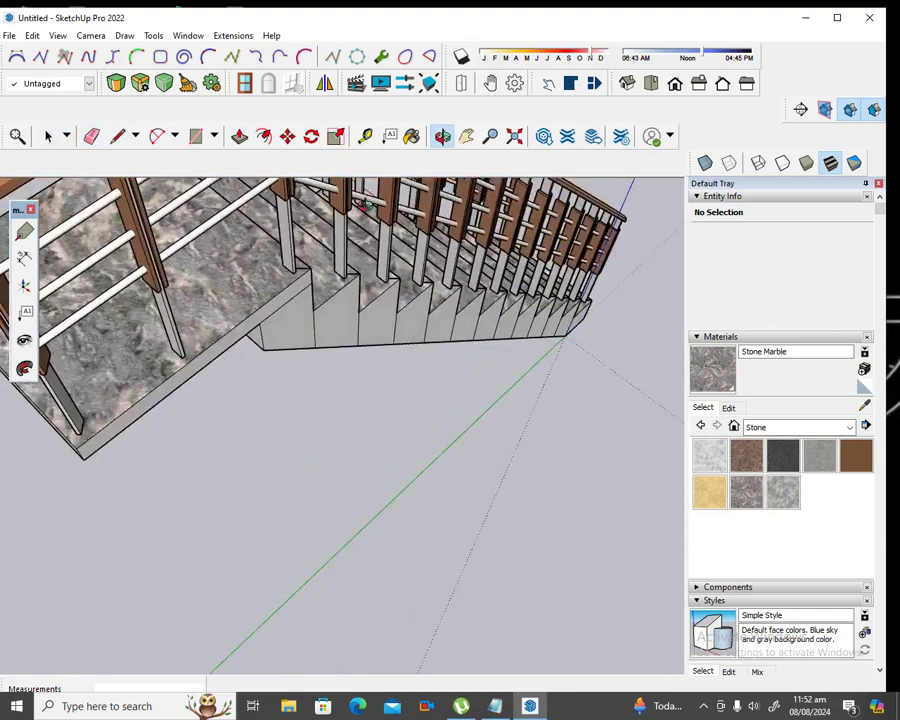
{"action": "scroll", "coordinate": [362, 204], "scroll_direction": "up", "scroll_amount": 3}
{"action": "scroll", "coordinate": [364, 296], "scroll_direction": "down", "scroll_amount": 1}
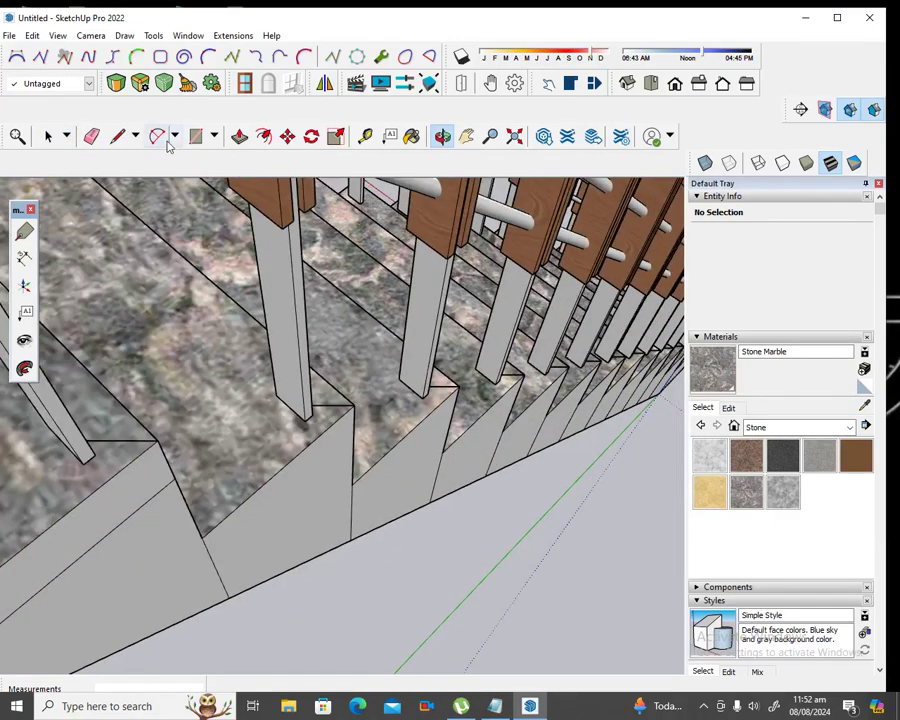
Erase the diagonal edge and the slanted notch edge on the stringer side
{"action": "left_click", "coordinate": [91, 136]}
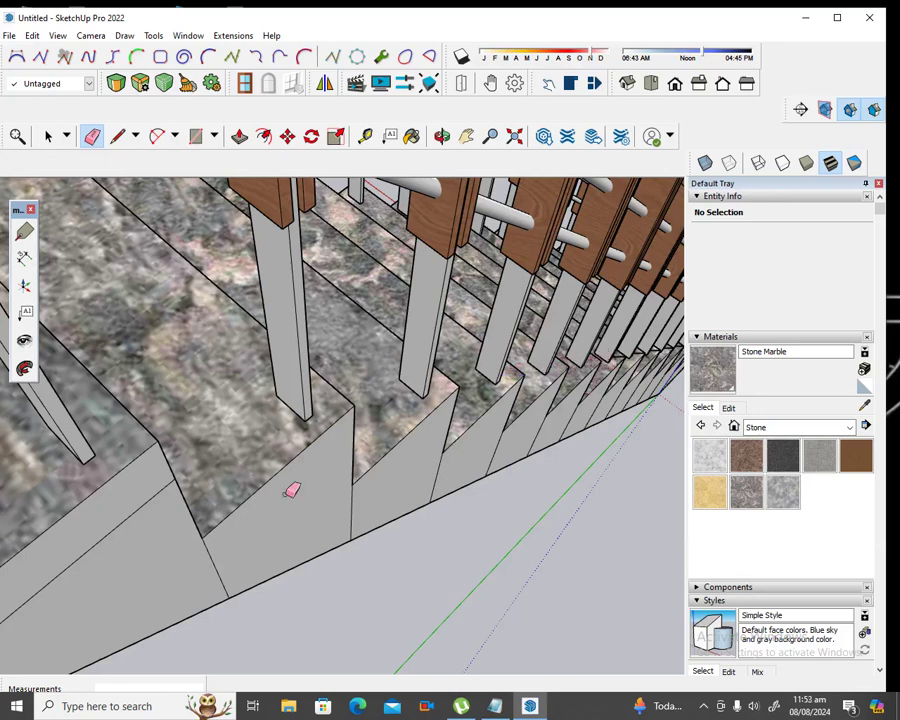
{"action": "left_click", "coordinate": [152, 492]}
{"action": "left_click", "coordinate": [207, 553]}
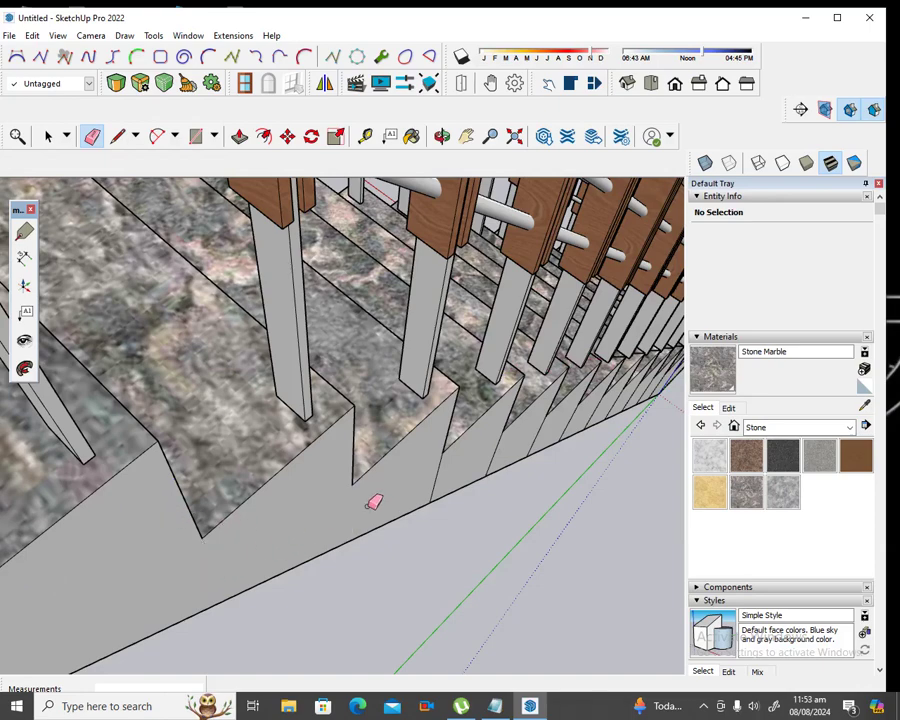
{"action": "scroll", "coordinate": [372, 495], "scroll_direction": "down", "scroll_amount": 3}
{"action": "scroll", "coordinate": [374, 492], "scroll_direction": "down", "scroll_amount": 2}
{"action": "scroll", "coordinate": [474, 477], "scroll_direction": "up", "scroll_amount": 3}
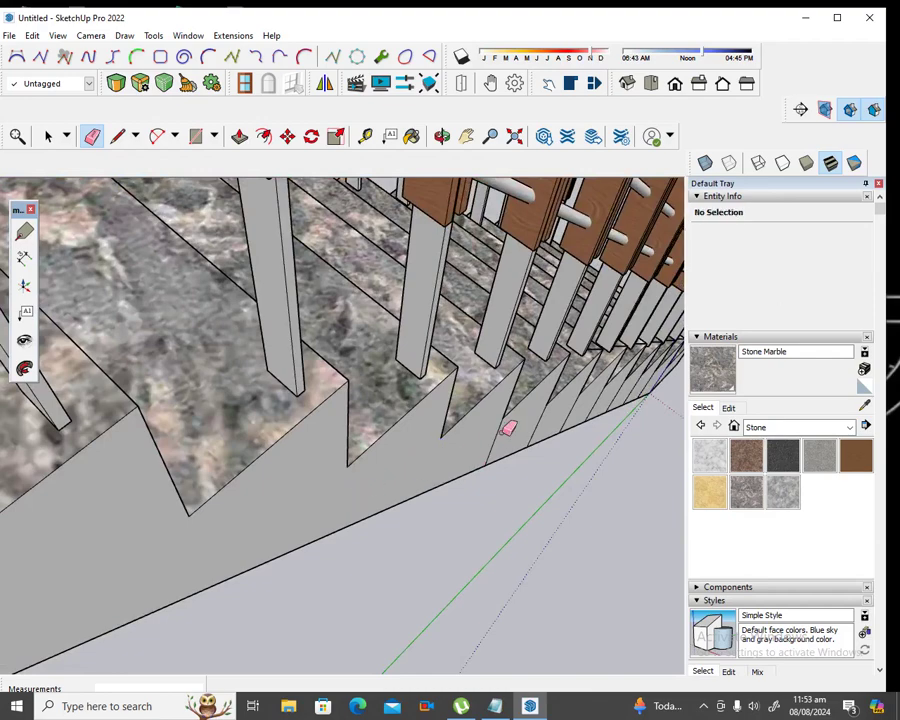
{"action": "scroll", "coordinate": [548, 435], "scroll_direction": "up", "scroll_amount": 2}
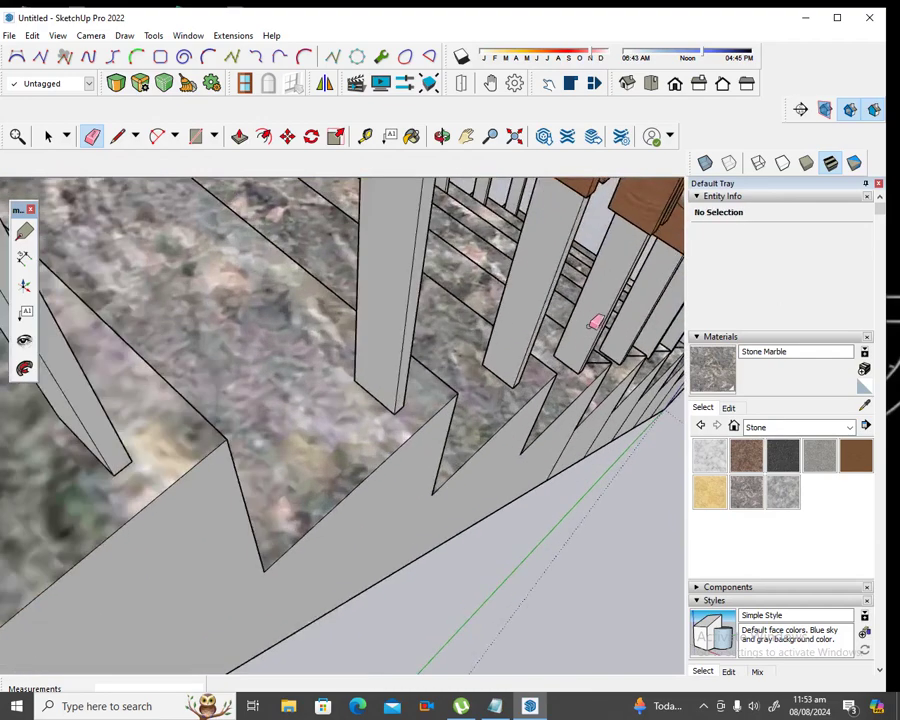
{"action": "scroll", "coordinate": [550, 455], "scroll_direction": "up", "scroll_amount": 1}
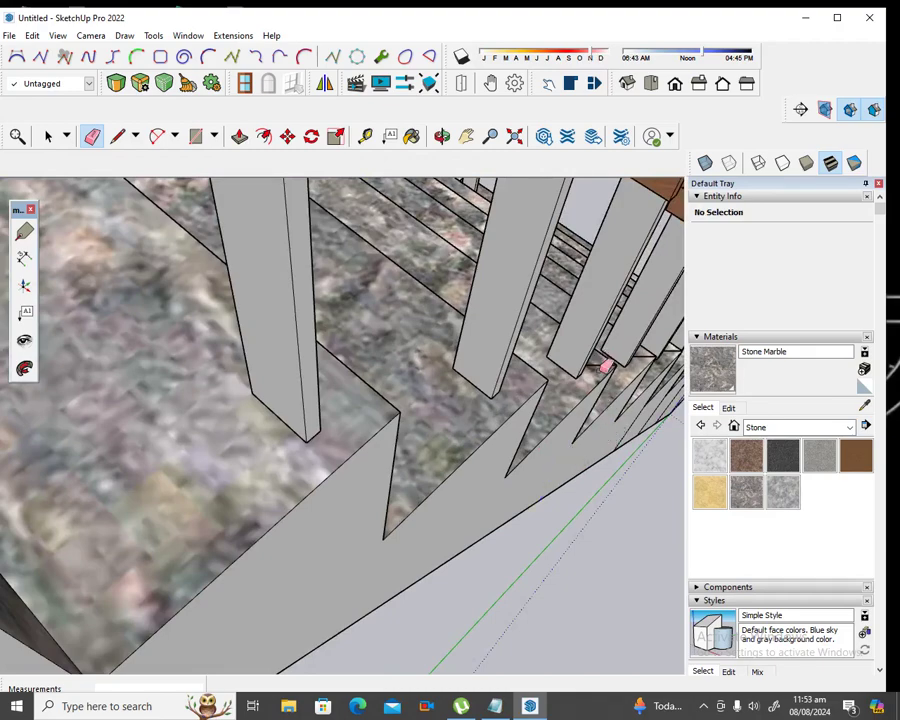
{"action": "scroll", "coordinate": [600, 366], "scroll_direction": "down", "scroll_amount": 1}
{"action": "scroll", "coordinate": [534, 376], "scroll_direction": "down", "scroll_amount": 2}
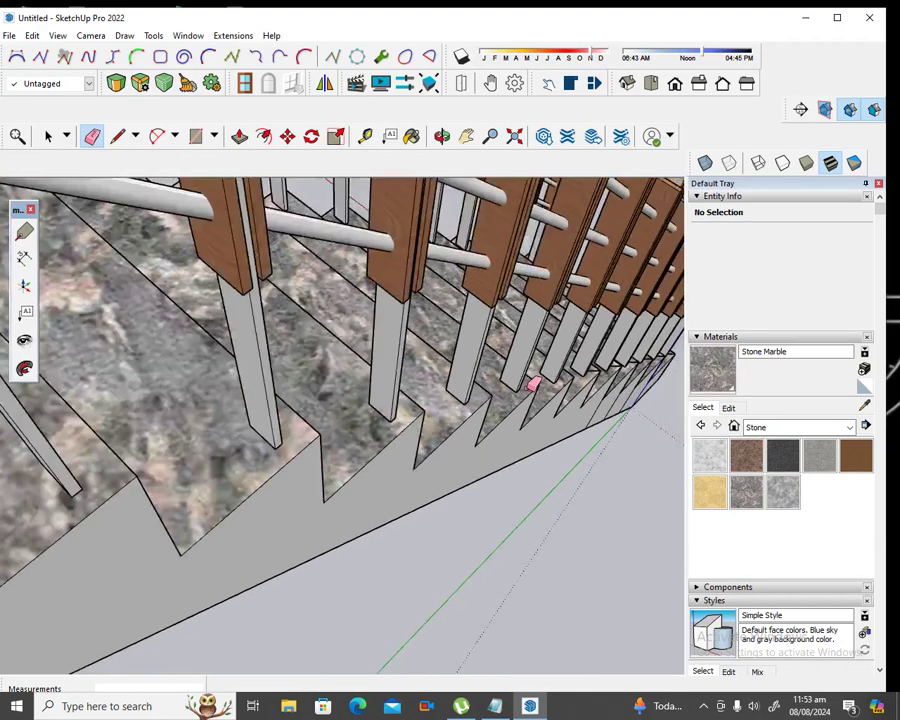
{"action": "scroll", "coordinate": [528, 376], "scroll_direction": "down", "scroll_amount": 1}
{"action": "scroll", "coordinate": [594, 370], "scroll_direction": "down", "scroll_amount": 1}
{"action": "scroll", "coordinate": [664, 340], "scroll_direction": "up", "scroll_amount": 2}
{"action": "scroll", "coordinate": [662, 338], "scroll_direction": "up", "scroll_amount": 2}
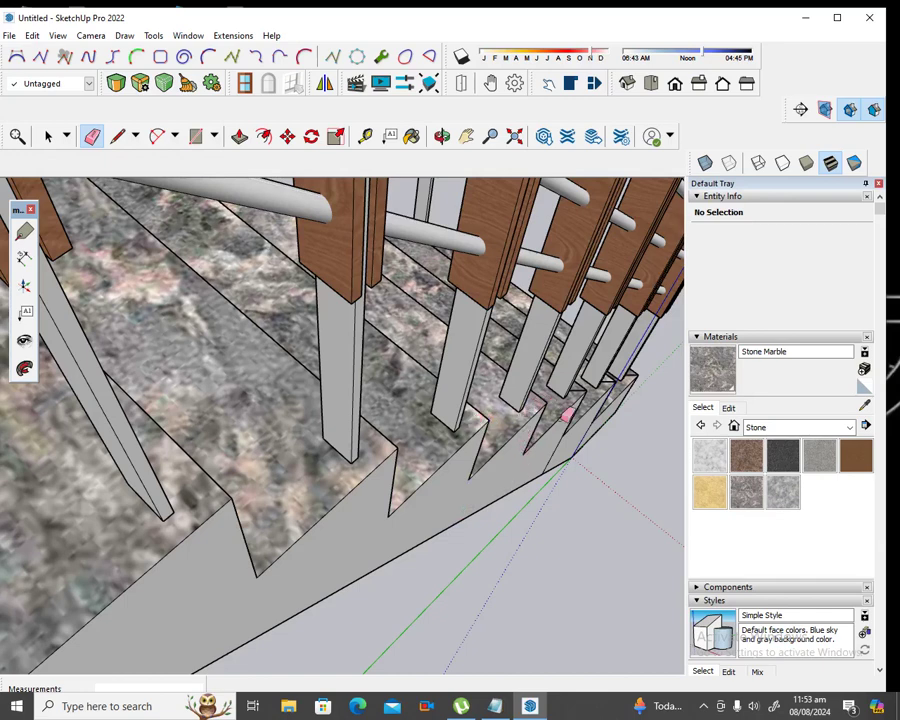
Erase the small leftover edge on the stringer and check the cleaned faces
{"action": "left_click", "coordinate": [565, 435]}
{"action": "scroll", "coordinate": [630, 368], "scroll_direction": "up", "scroll_amount": 2}
{"action": "scroll", "coordinate": [600, 420], "scroll_direction": "up", "scroll_amount": 1}
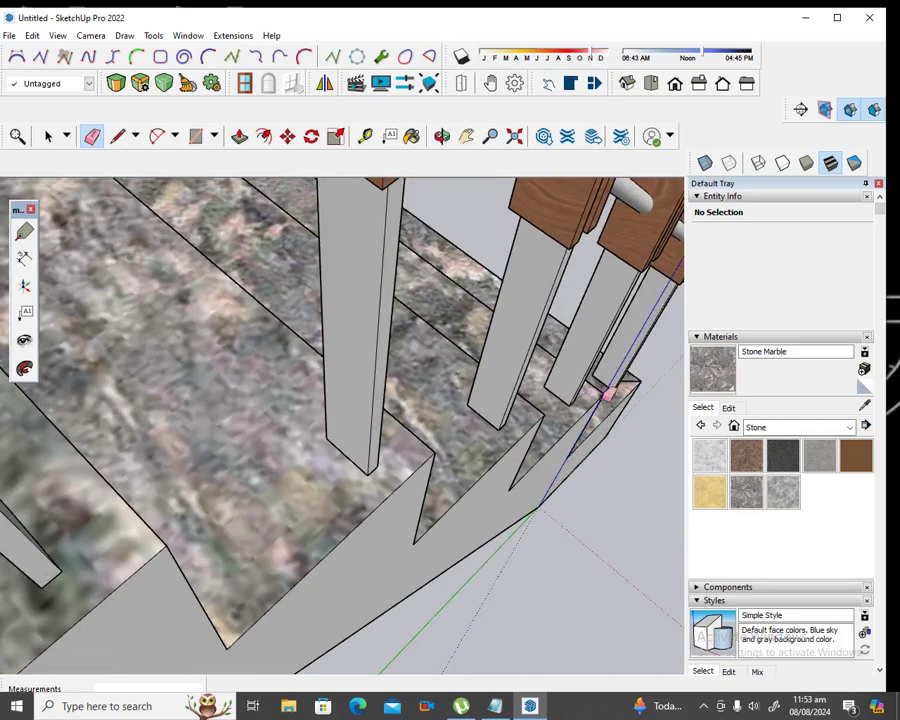
{"action": "scroll", "coordinate": [634, 397], "scroll_direction": "up", "scroll_amount": 2}
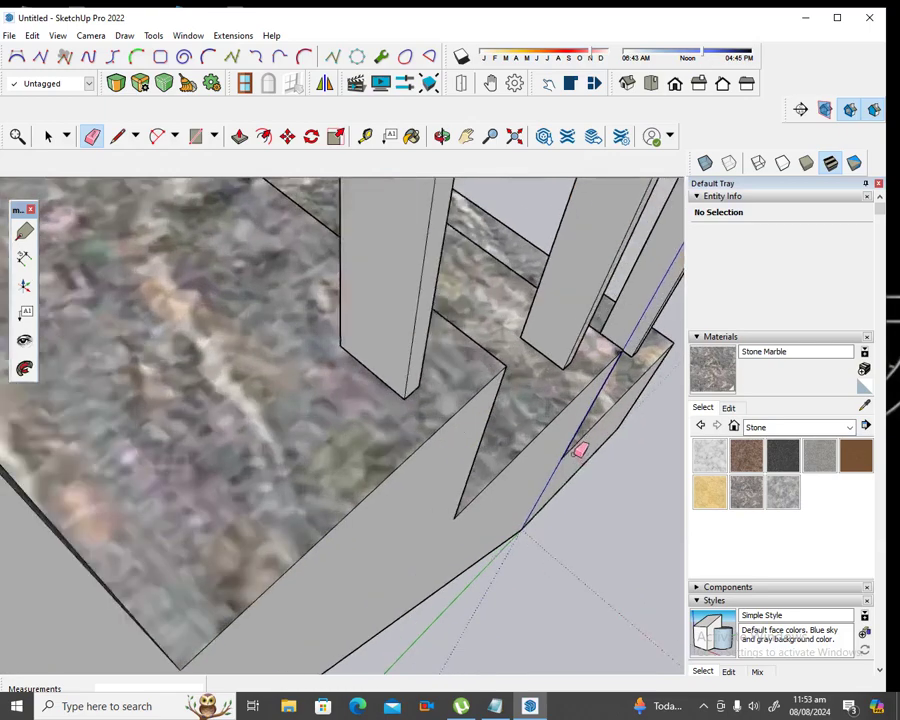
{"action": "scroll", "coordinate": [578, 444], "scroll_direction": "up", "scroll_amount": 2}
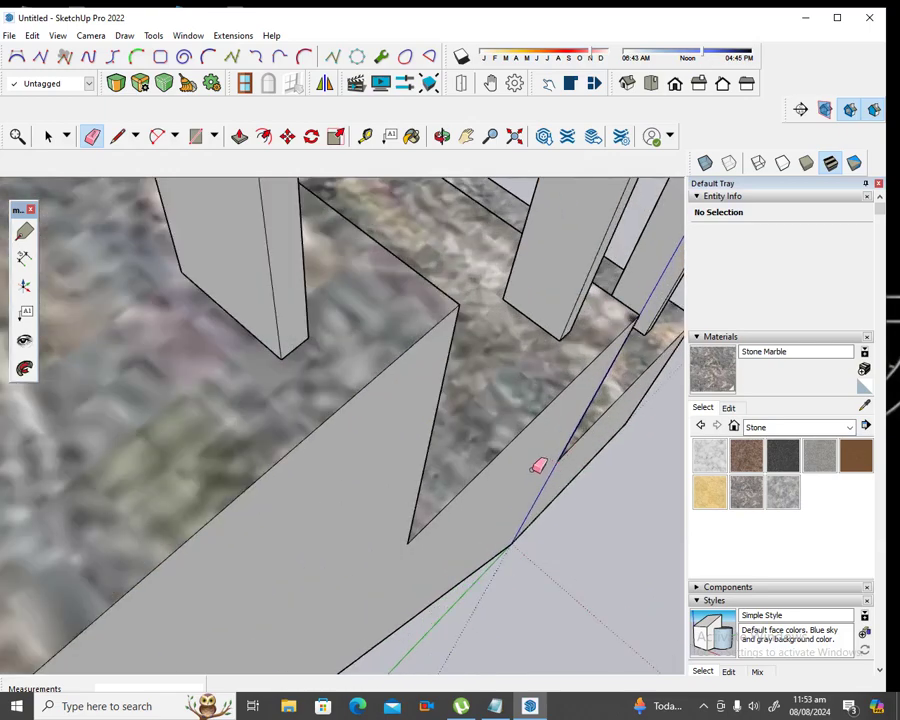
{"action": "scroll", "coordinate": [538, 466], "scroll_direction": "down", "scroll_amount": 2}
{"action": "scroll", "coordinate": [538, 466], "scroll_direction": "down", "scroll_amount": 2}
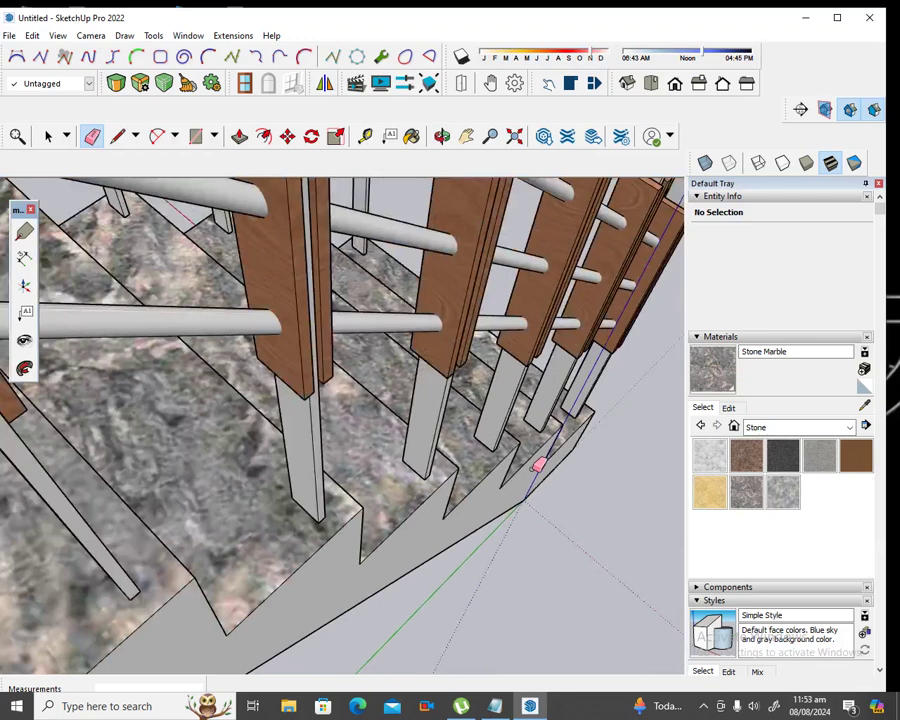
Paint the stringer side with Stone Marble
{"action": "left_click", "coordinate": [753, 502]}
{"action": "left_click", "coordinate": [338, 558]}
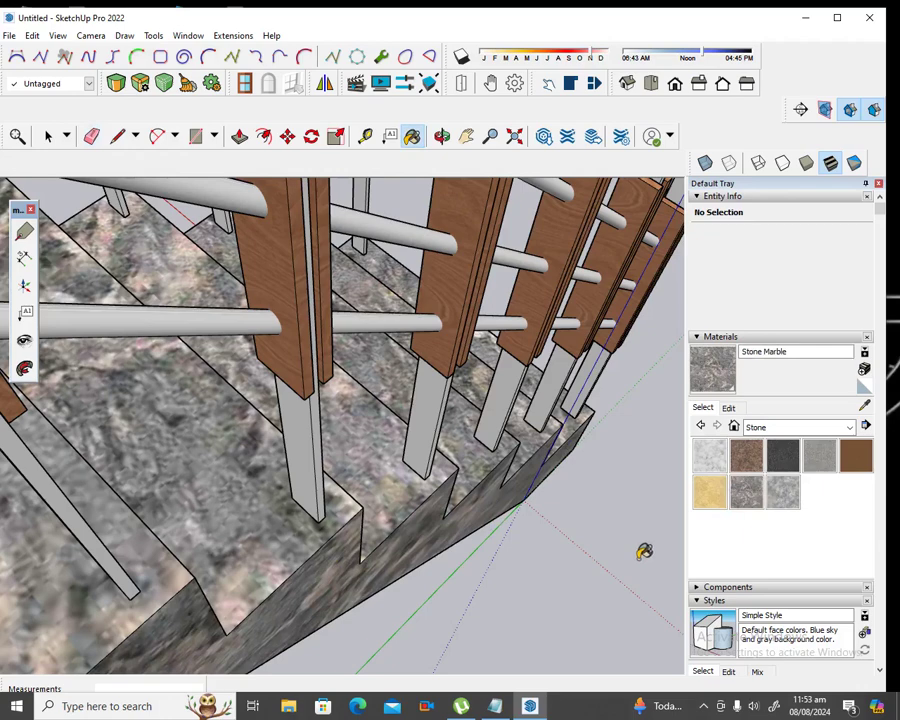
{"action": "scroll", "coordinate": [649, 543], "scroll_direction": "down", "scroll_amount": 2}
{"action": "scroll", "coordinate": [639, 512], "scroll_direction": "down", "scroll_amount": 1}
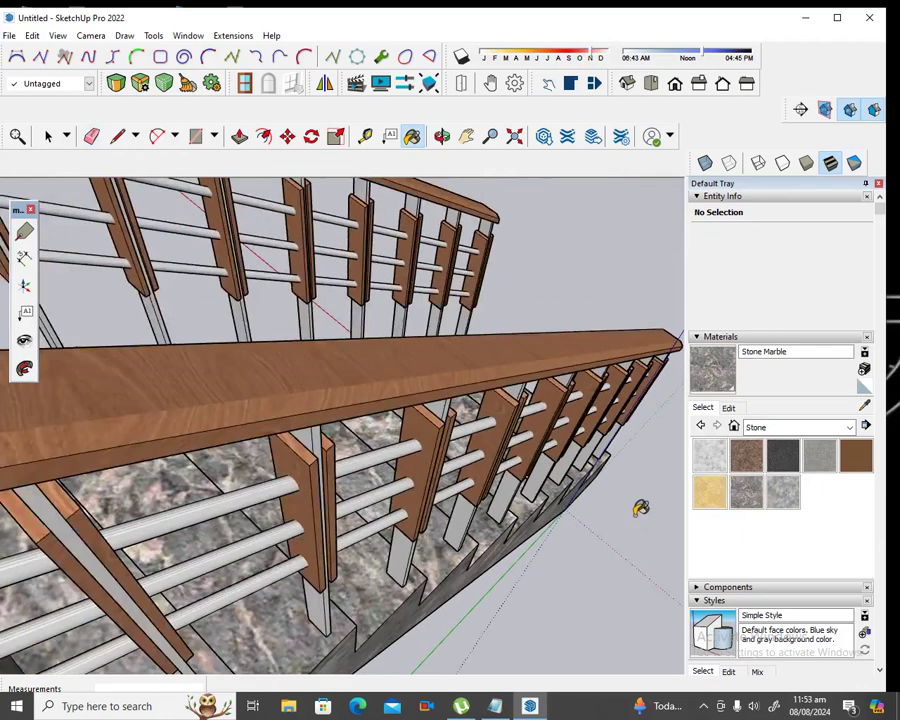
Repaint three reddish stair faces with Stone Vein Gray
{"action": "left_click", "coordinate": [786, 492]}
{"action": "scroll", "coordinate": [516, 482], "scroll_direction": "up", "scroll_amount": 2}
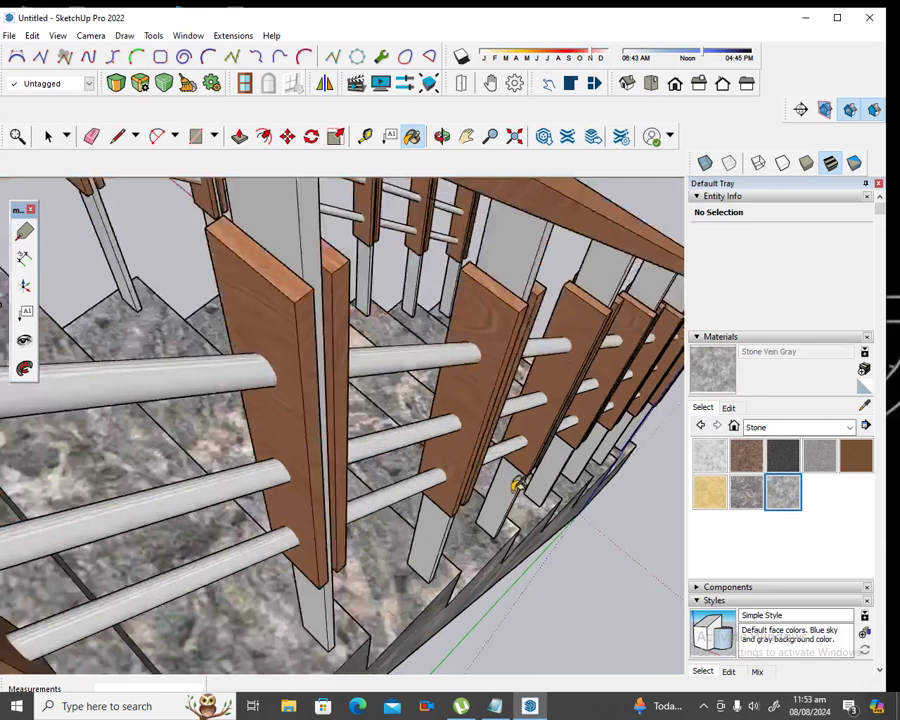
{"action": "scroll", "coordinate": [536, 492], "scroll_direction": "up", "scroll_amount": 2}
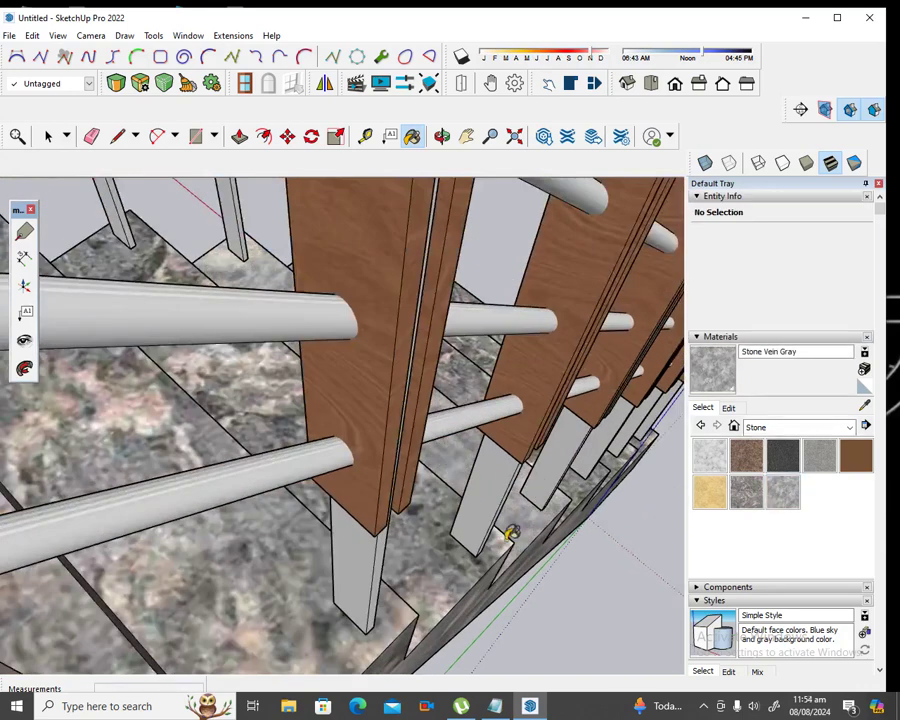
{"action": "left_click", "coordinate": [446, 546]}
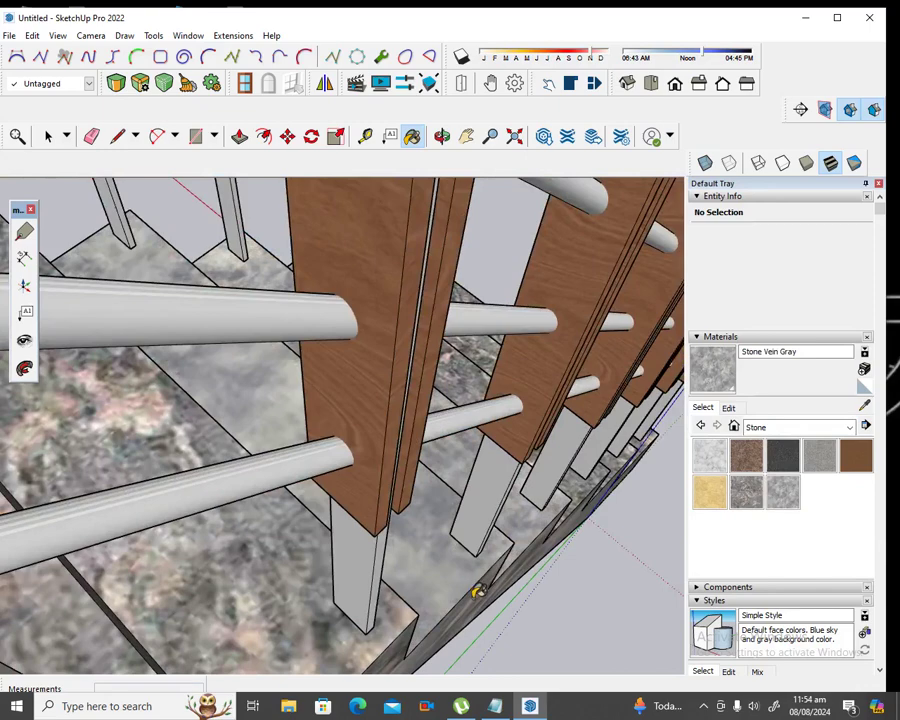
{"action": "left_click", "coordinate": [466, 598]}
{"action": "left_click", "coordinate": [293, 634]}
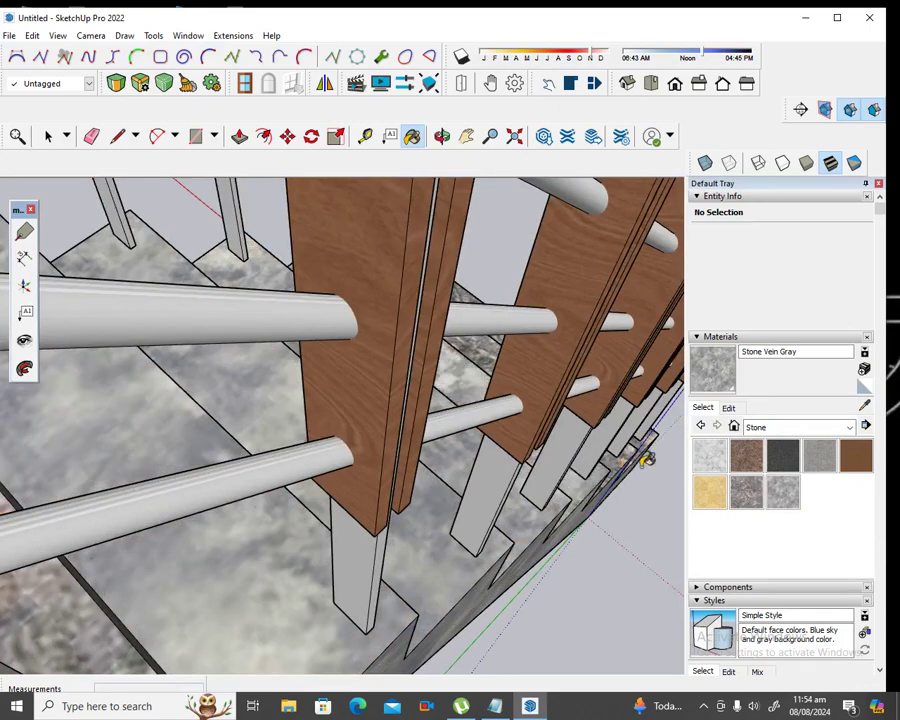
Paint the landing's top face with Stone Vein Gray
{"action": "scroll", "coordinate": [648, 458], "scroll_direction": "up", "scroll_amount": 2}
{"action": "scroll", "coordinate": [660, 452], "scroll_direction": "up", "scroll_amount": 2}
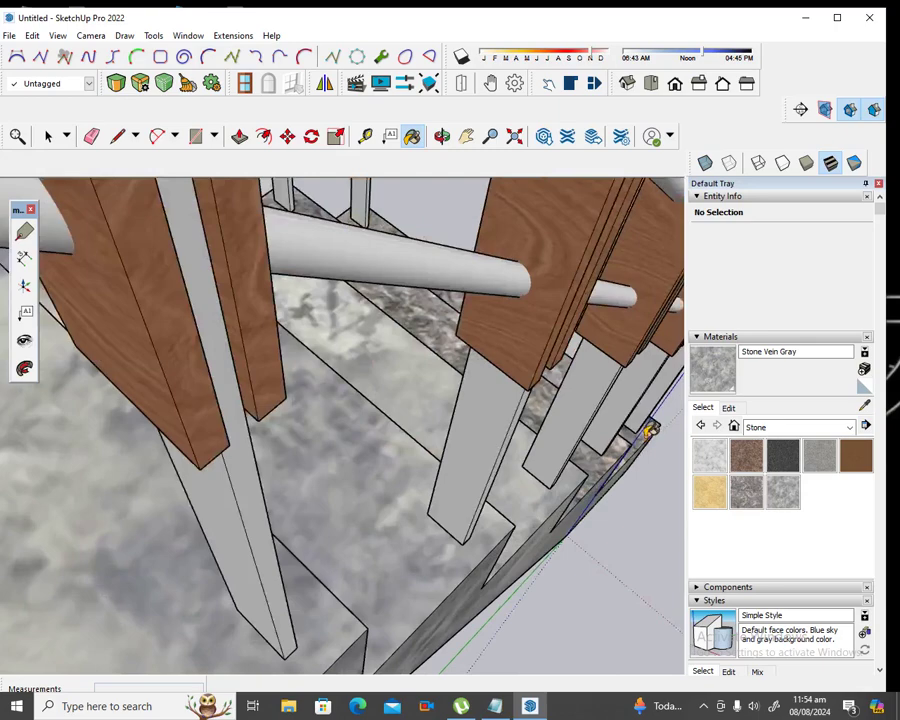
{"action": "scroll", "coordinate": [635, 438], "scroll_direction": "down", "scroll_amount": 2}
{"action": "scroll", "coordinate": [630, 445], "scroll_direction": "down", "scroll_amount": 3}
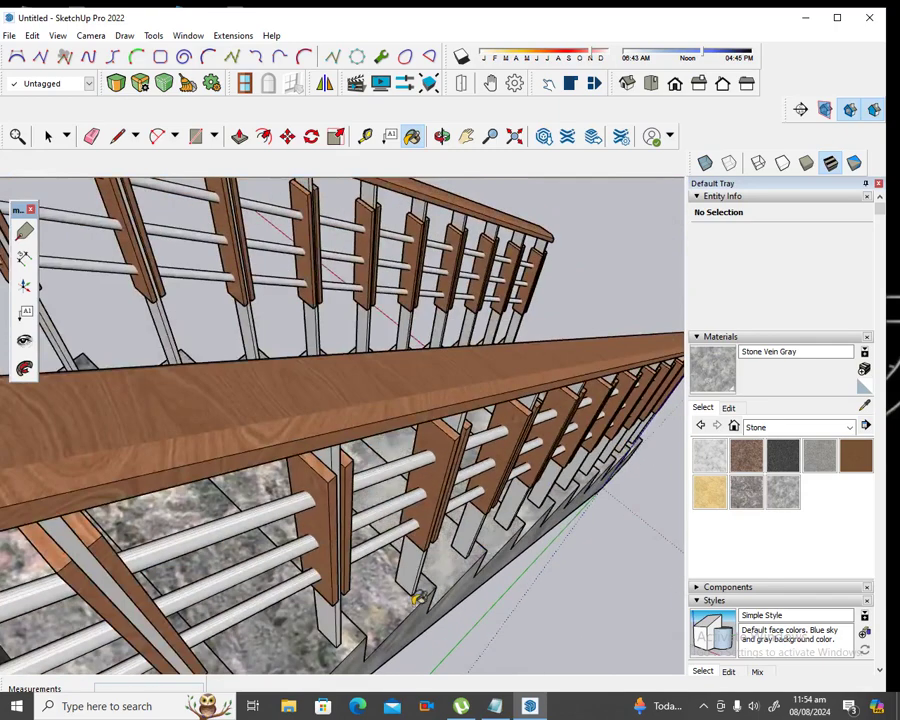
{"action": "scroll", "coordinate": [305, 605], "scroll_direction": "down", "scroll_amount": 3}
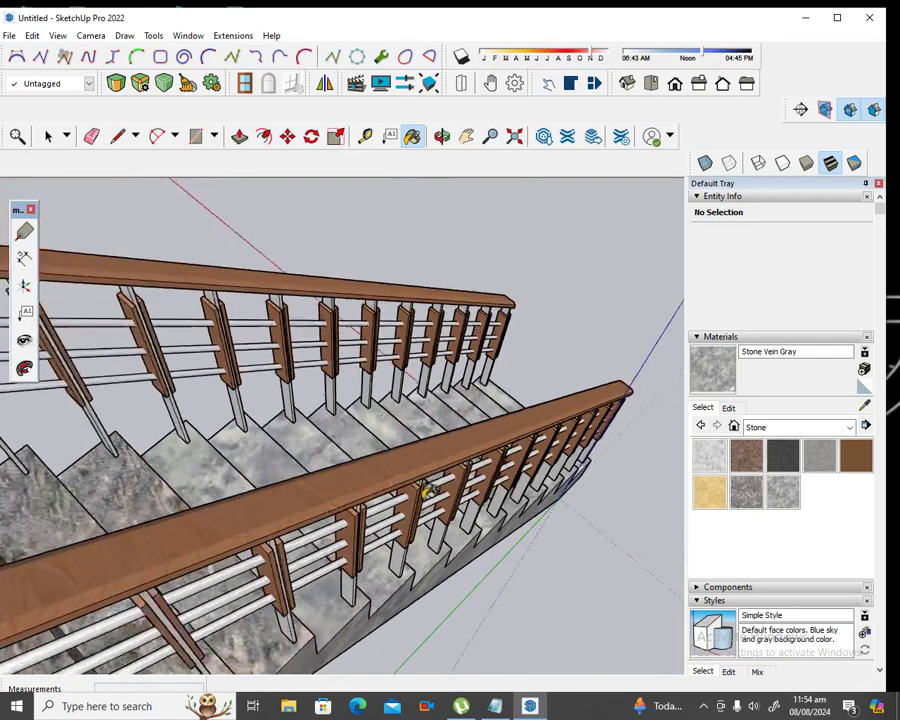
{"action": "scroll", "coordinate": [340, 485], "scroll_direction": "down", "scroll_amount": 2}
{"action": "scroll", "coordinate": [340, 485], "scroll_direction": "down", "scroll_amount": 2}
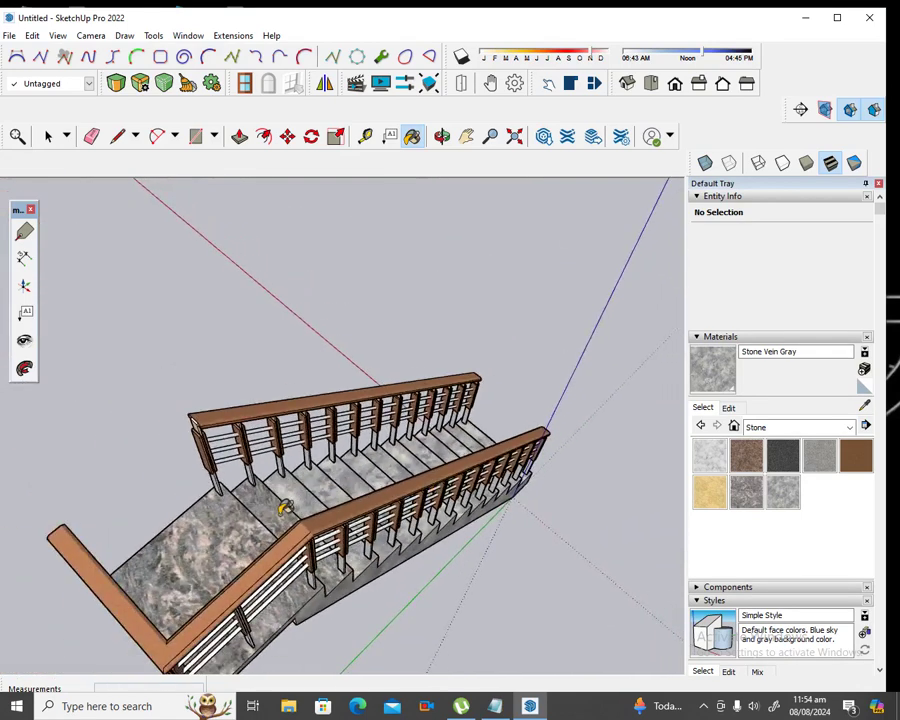
{"action": "left_click", "coordinate": [236, 537]}
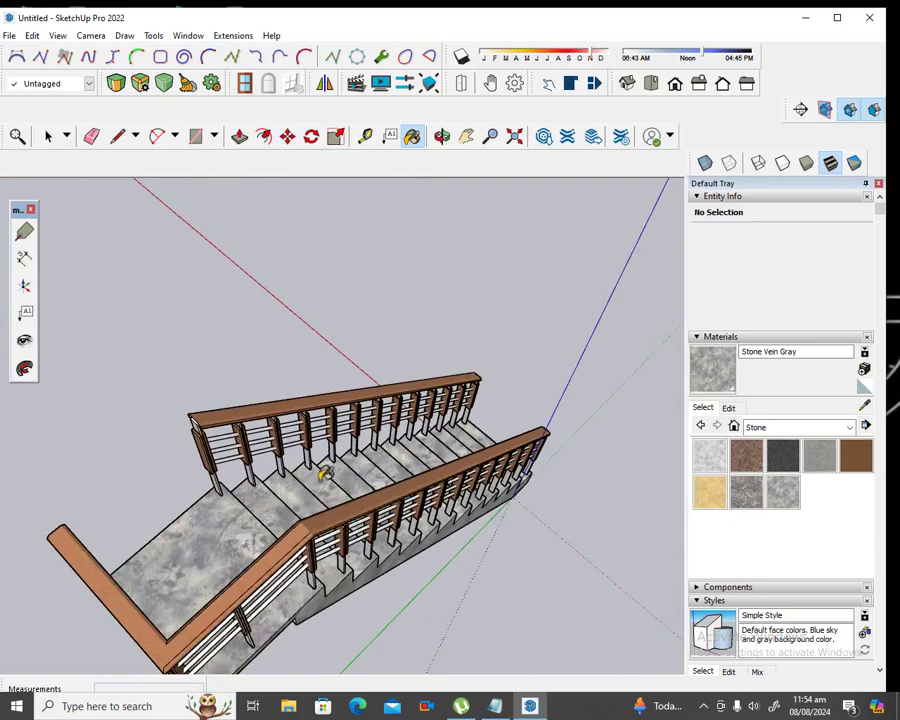
Paint the landing's front edge and the triangular face beneath it Stone Vein Gray
{"action": "left_click", "coordinate": [442, 136]}
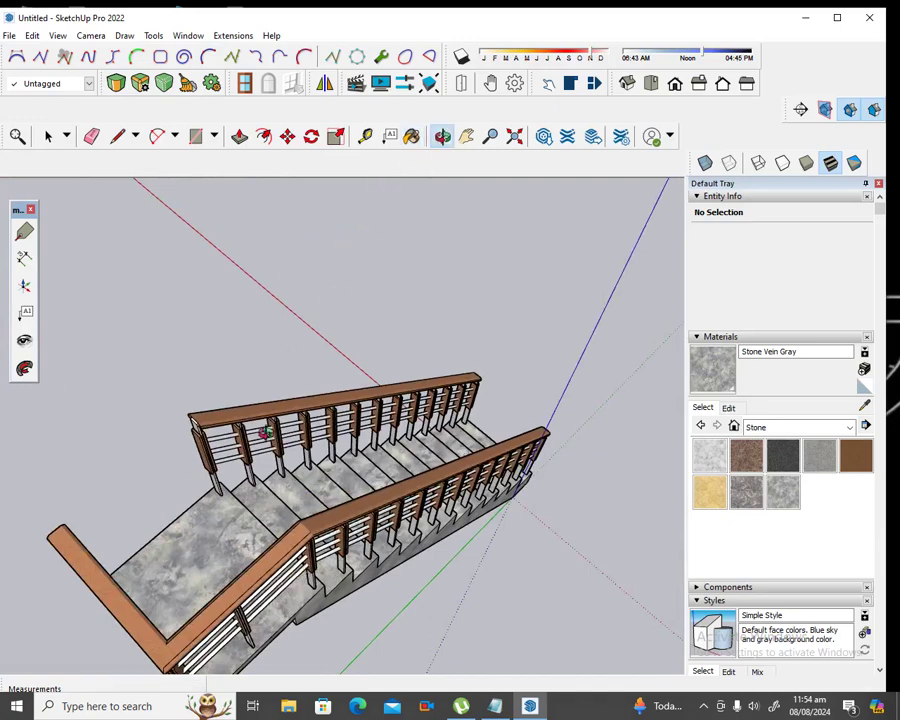
{"action": "mouse_move", "coordinate": [261, 426]}
{"action": "left_mouse_down"}
{"action": "mouse_move", "coordinate": [275, 506]}
{"action": "mouse_move", "coordinate": [355, 355]}
{"action": "mouse_move", "coordinate": [329, 436]}
{"action": "left_mouse_up"}
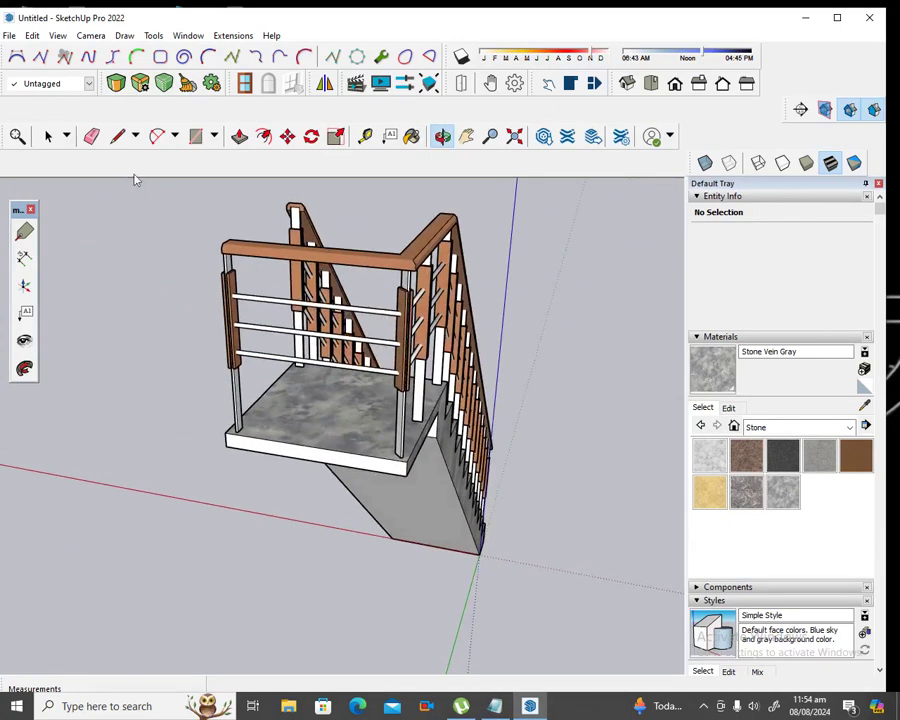
{"action": "key", "text": "b"}
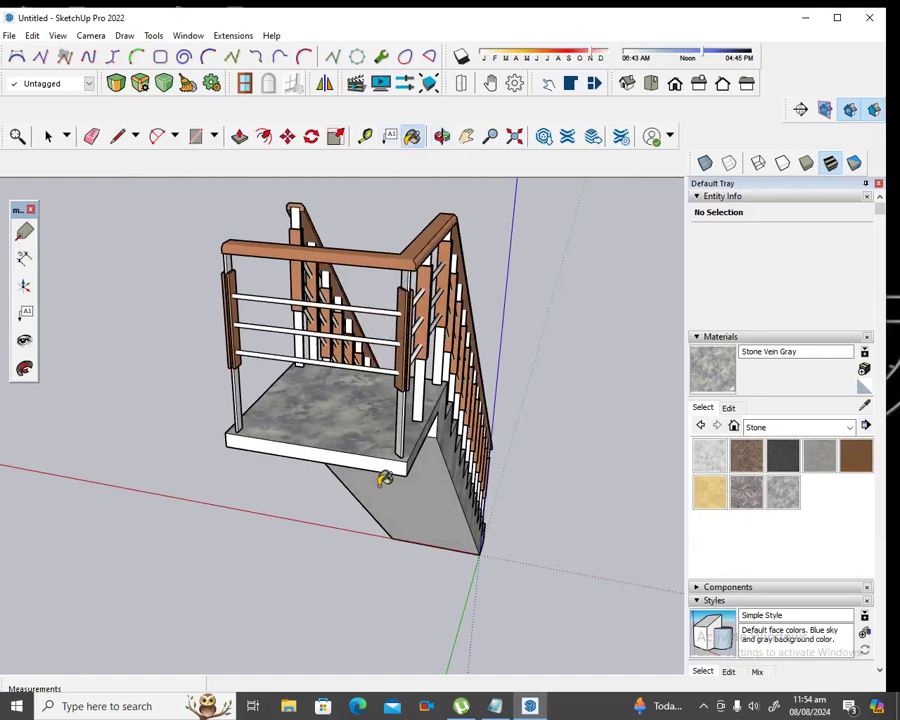
{"action": "left_click", "coordinate": [381, 456]}
{"action": "left_click", "coordinate": [426, 490]}
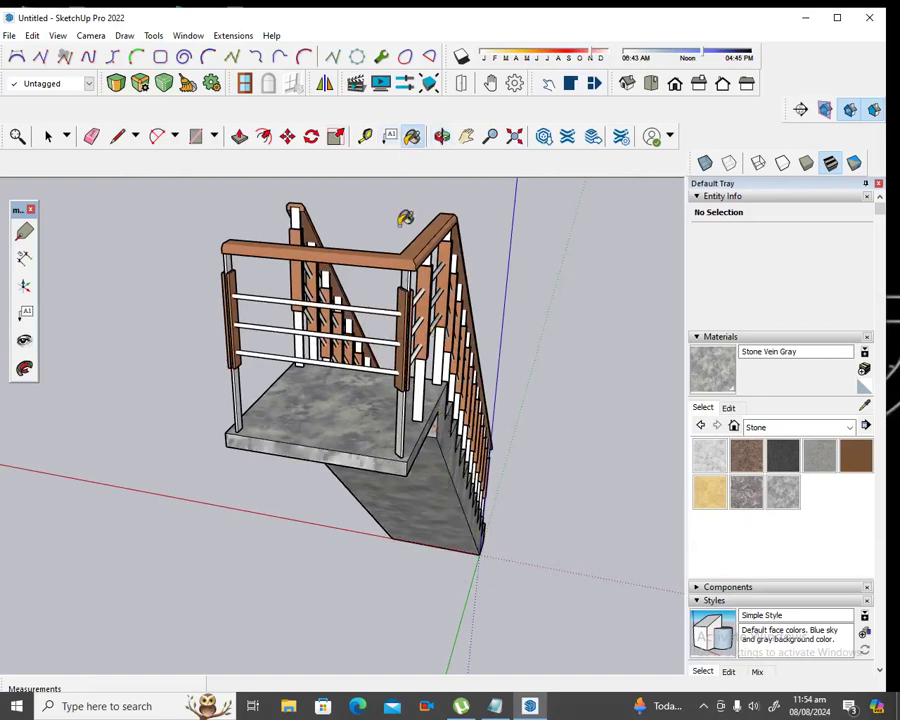
Repaint the long stair run's side face with Stone Vein Gray
{"action": "left_click", "coordinate": [442, 136]}
{"action": "mouse_move", "coordinate": [259, 381]}
{"action": "left_mouse_down"}
{"action": "mouse_move", "coordinate": [610, 410]}
{"action": "mouse_move", "coordinate": [434, 269]}
{"action": "left_mouse_up"}
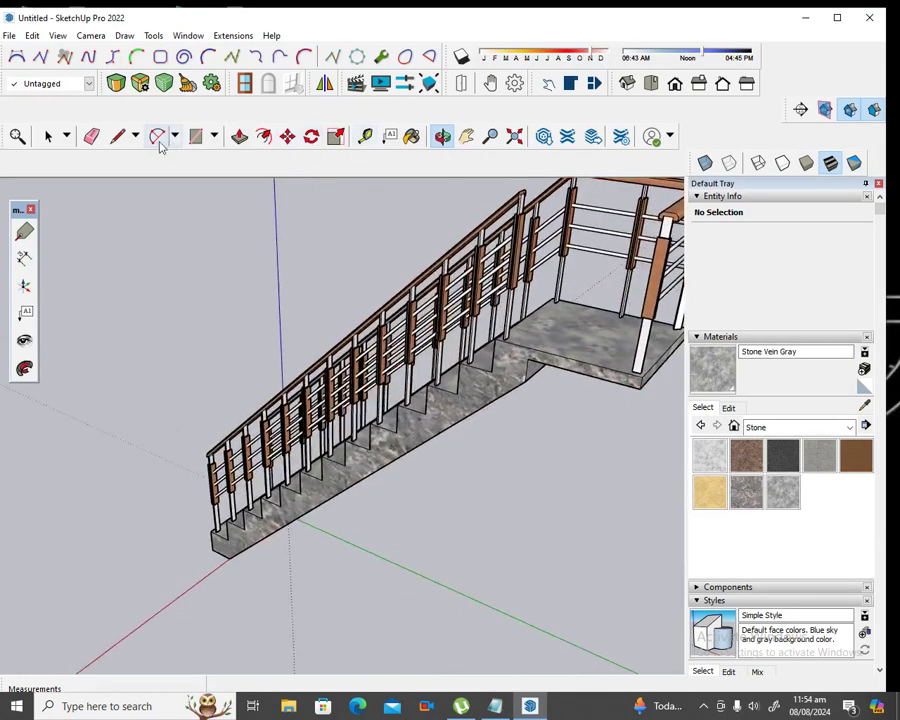
{"action": "left_click", "coordinate": [413, 137]}
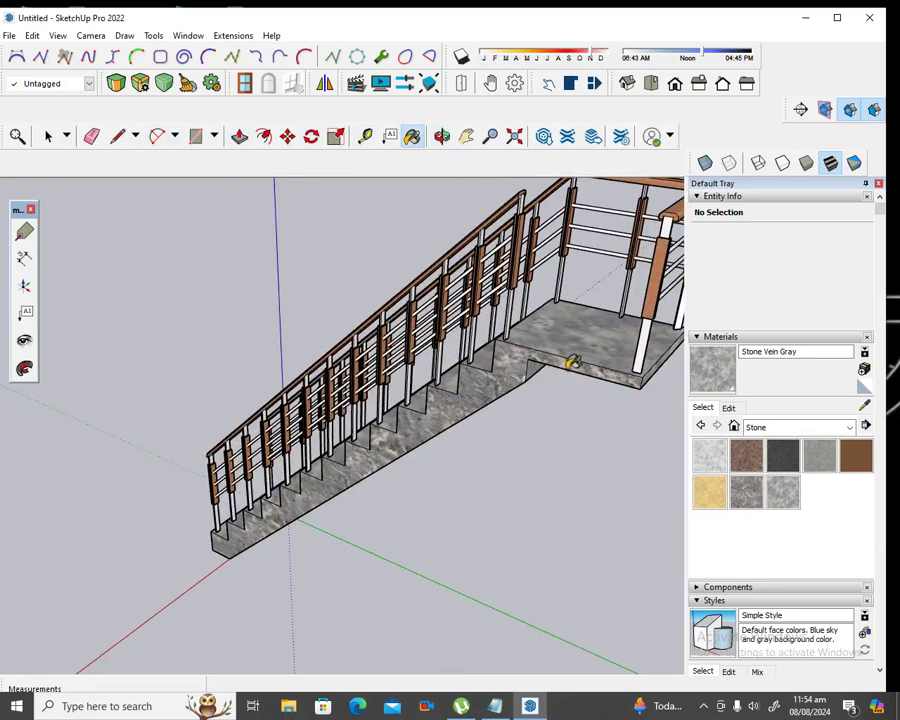
{"action": "left_click", "coordinate": [515, 367]}
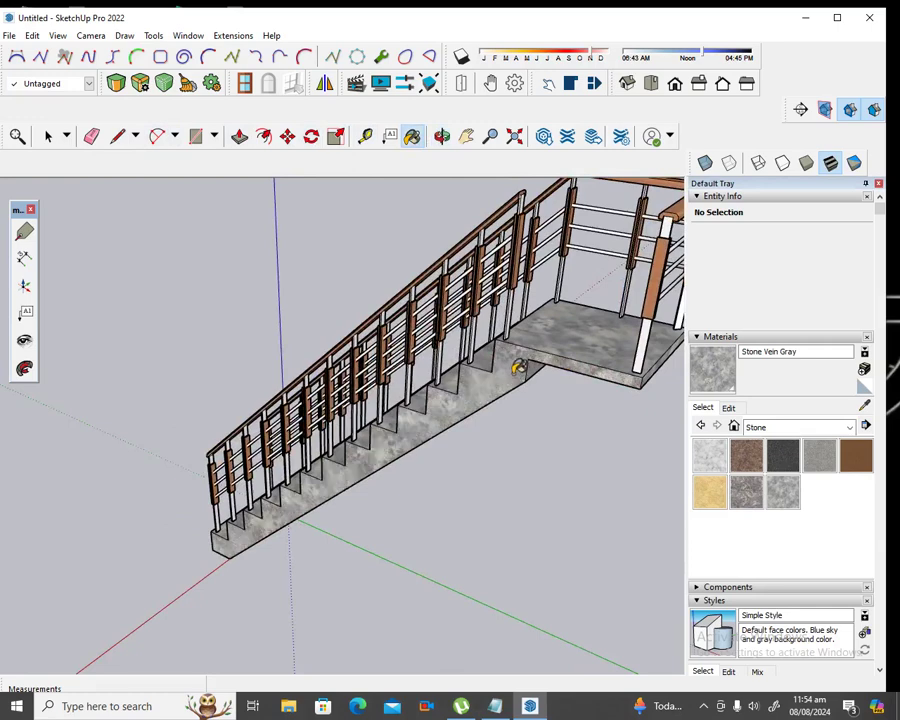
{"action": "left_click", "coordinate": [443, 137]}
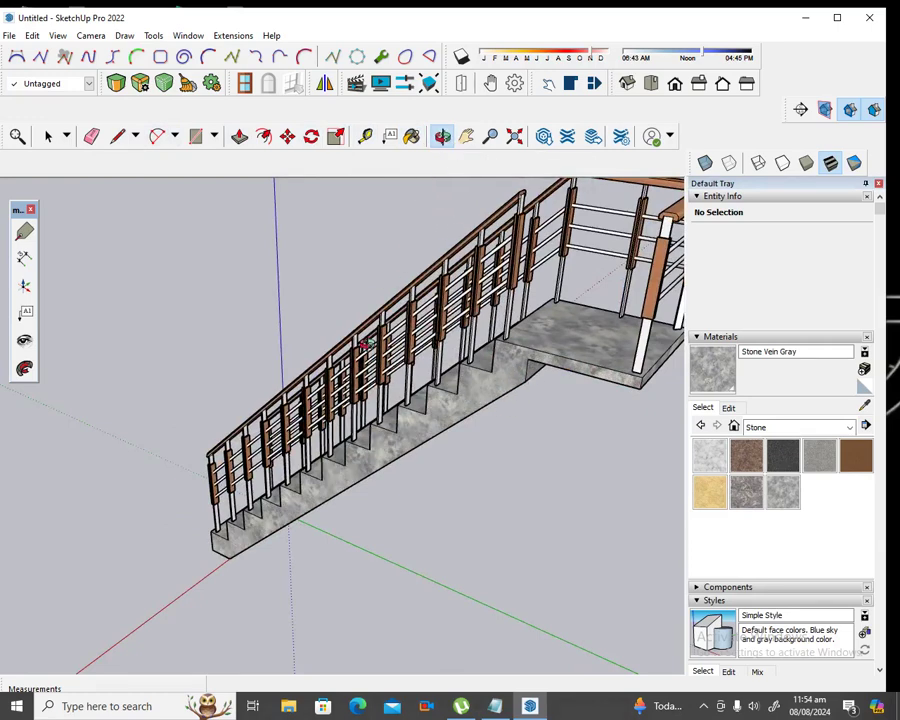
{"action": "left_click_drag", "start_coordinate": [352, 424], "coordinate": [451, 284]}
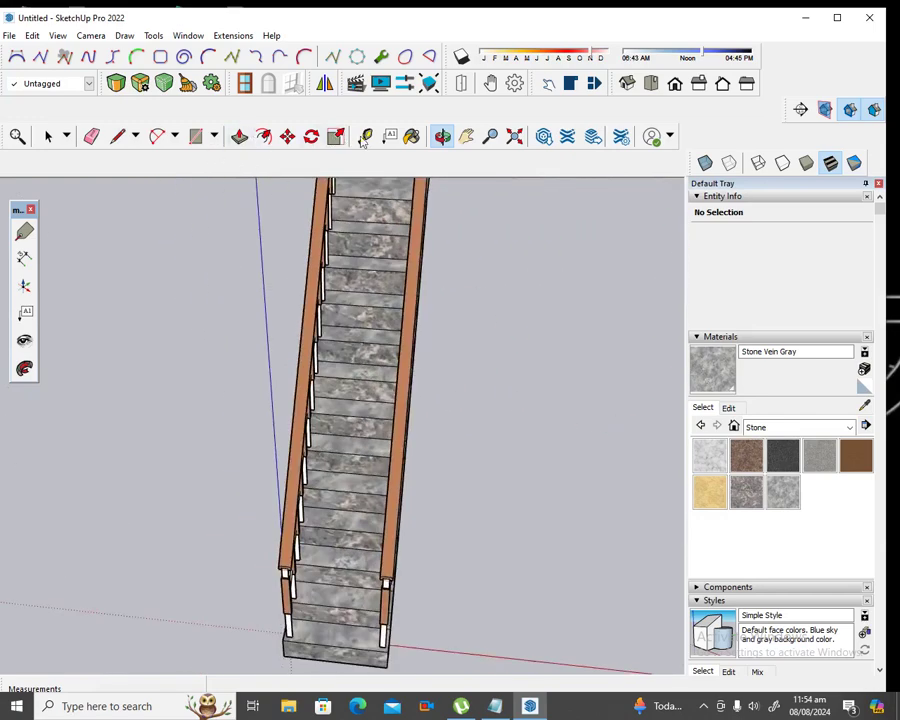
Paint all eight treads from top to bottom with Stone Vein Gray
{"action": "left_click", "coordinate": [418, 138]}
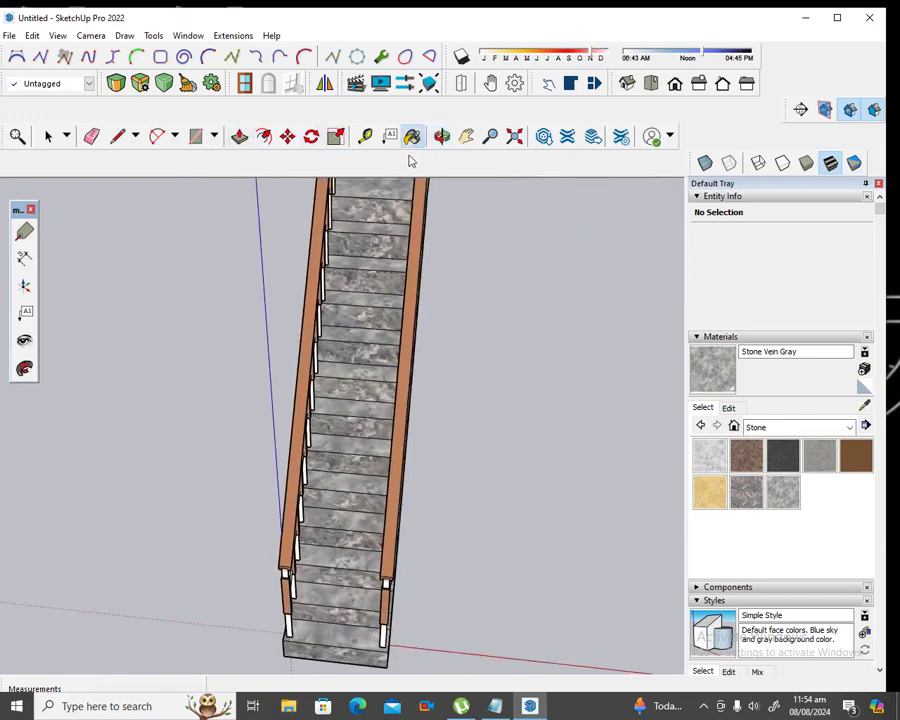
{"action": "left_click", "coordinate": [385, 200]}
{"action": "left_click", "coordinate": [383, 243]}
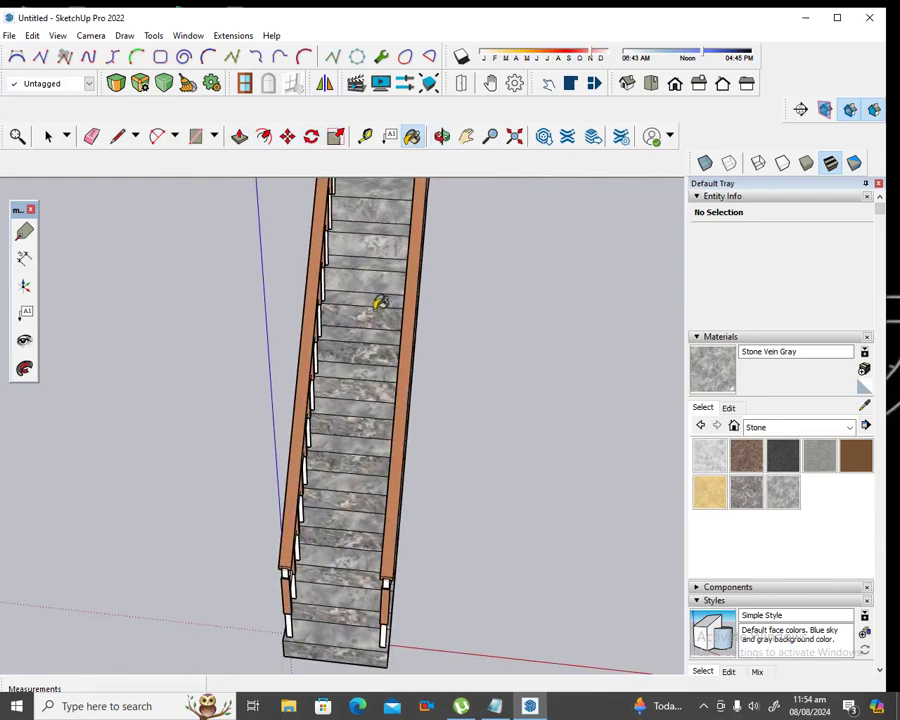
{"action": "left_click", "coordinate": [374, 348]}
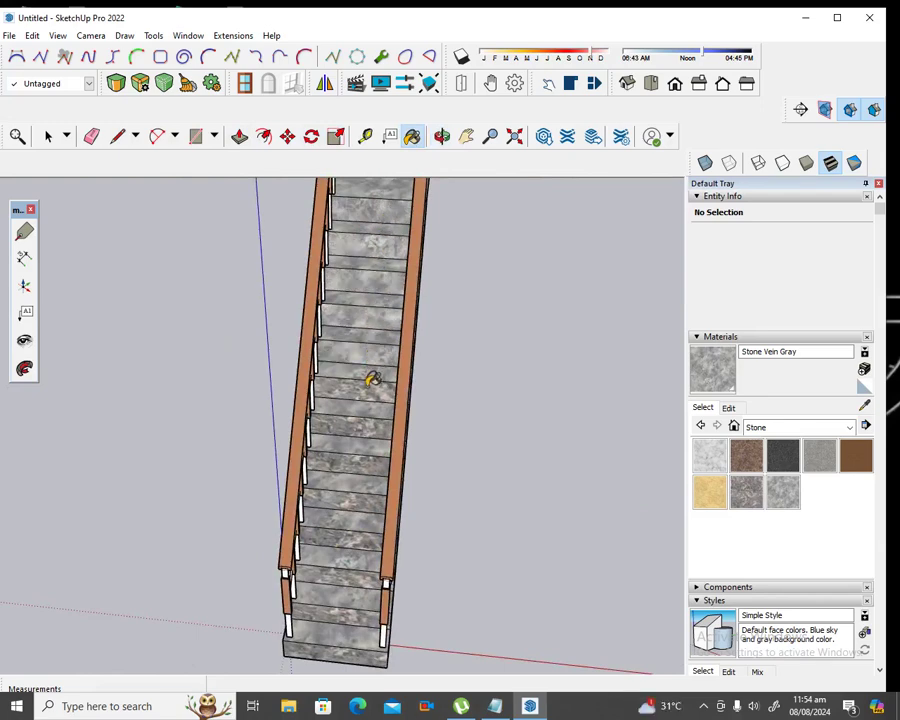
{"action": "left_click", "coordinate": [369, 388]}
{"action": "left_click", "coordinate": [359, 426]}
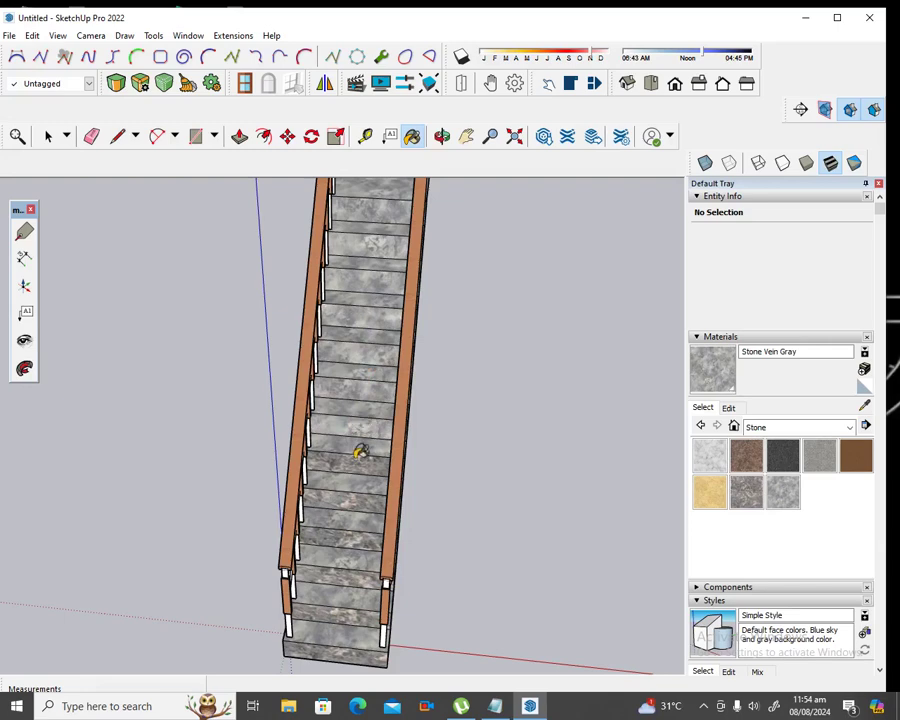
{"action": "left_click", "coordinate": [362, 463]}
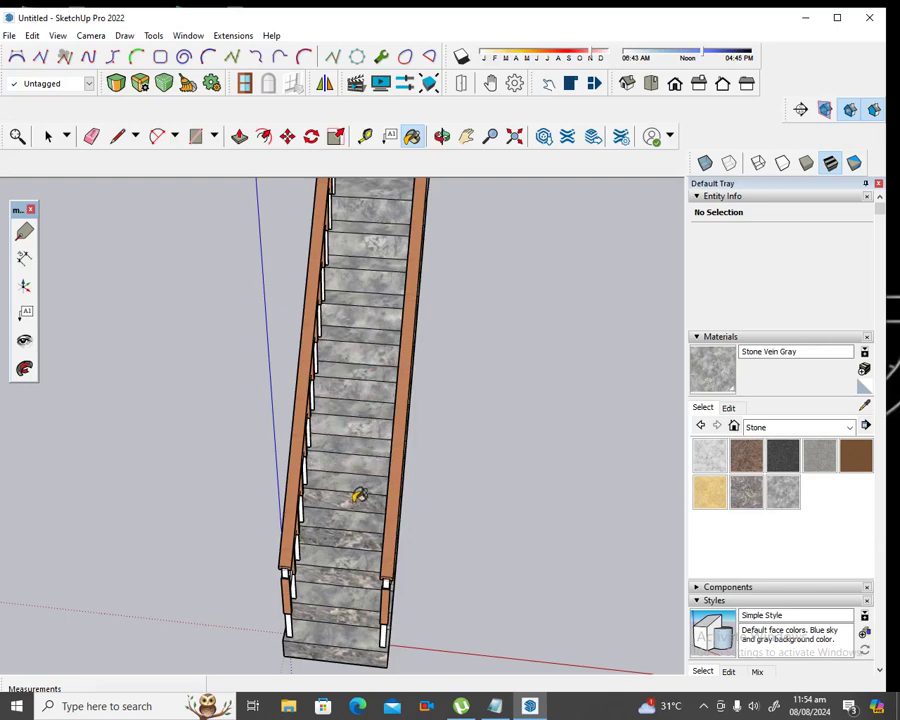
{"action": "left_click", "coordinate": [346, 532]}
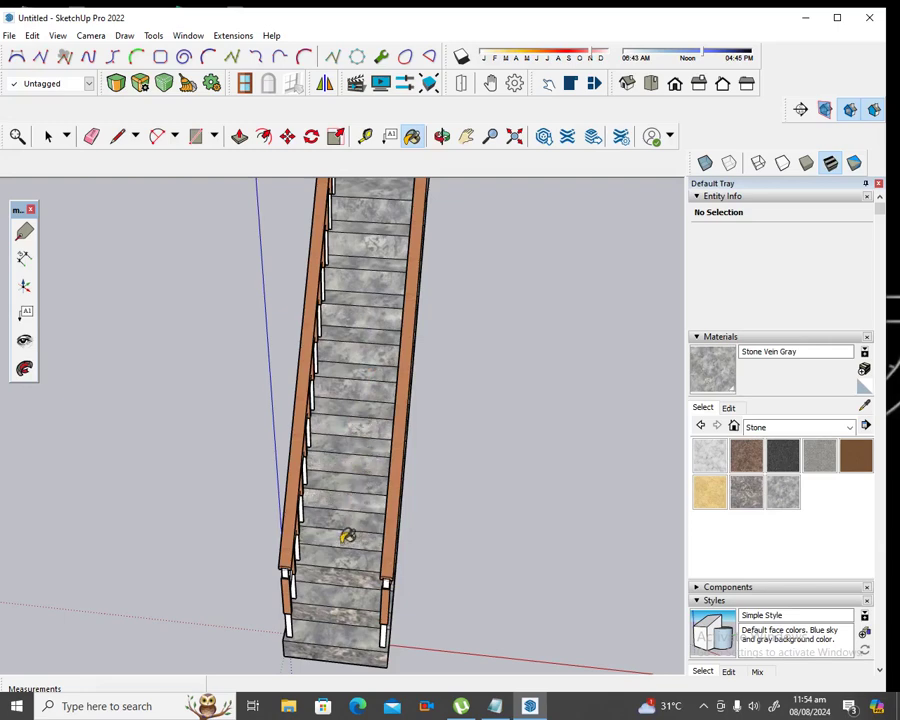
{"action": "left_click", "coordinate": [342, 612]}
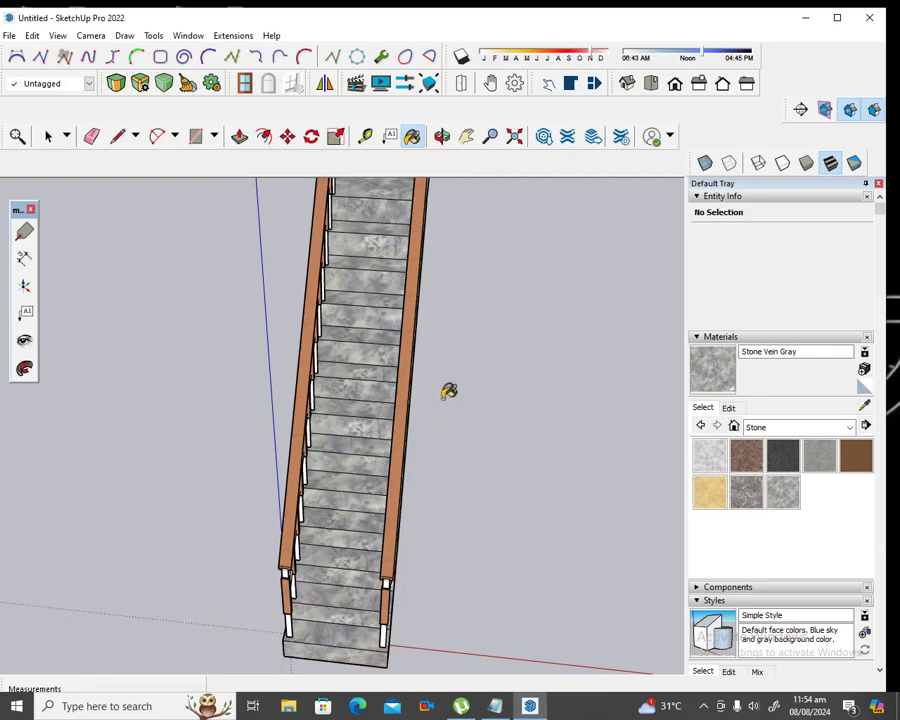
{"action": "scroll", "coordinate": [432, 314], "scroll_direction": "down", "scroll_amount": 2}
{"action": "scroll", "coordinate": [434, 314], "scroll_direction": "down", "scroll_amount": 2}
{"action": "scroll", "coordinate": [435, 312], "scroll_direction": "down", "scroll_amount": 2}
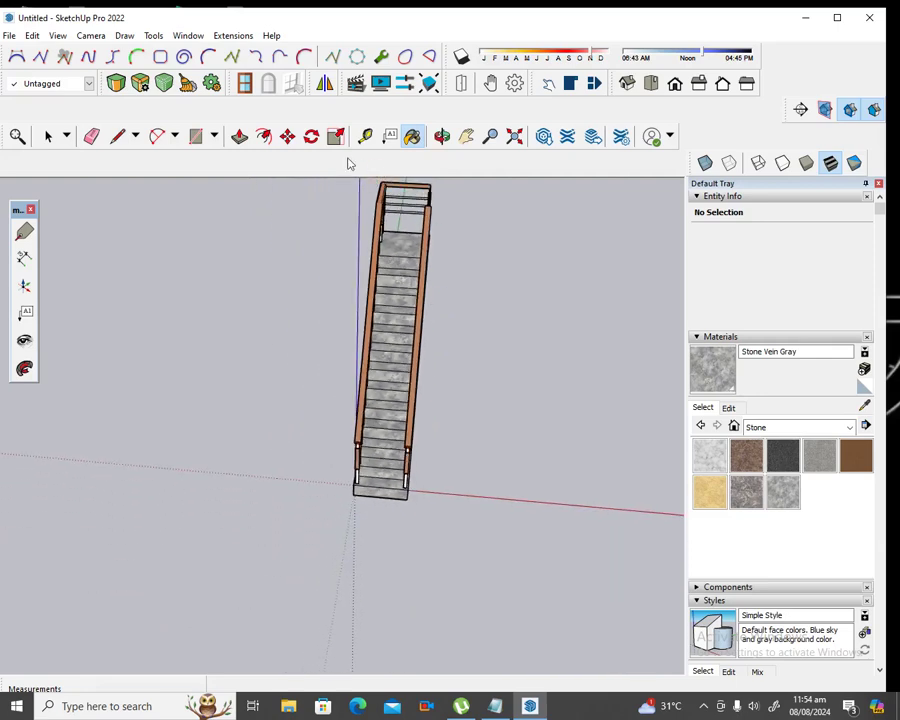
Orbit the finished staircase and landing into a side-on perspective view
{"action": "left_click", "coordinate": [442, 136]}
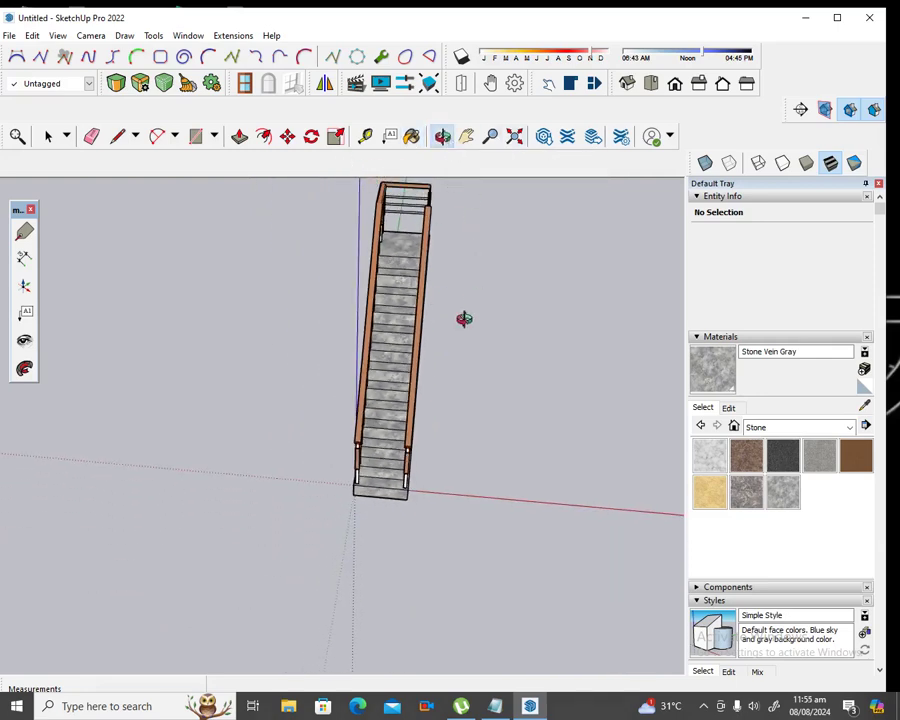
{"action": "left_click_drag", "start_coordinate": [464, 317], "coordinate": [170, 243]}
{"action": "mouse_move", "coordinate": [332, 286]}
{"action": "left_mouse_down"}
{"action": "mouse_move", "coordinate": [357, 313]}
{"action": "mouse_move", "coordinate": [299, 326]}
{"action": "left_mouse_up"}
{"action": "mouse_move", "coordinate": [460, 338]}
{"action": "left_mouse_down"}
{"action": "mouse_move", "coordinate": [490, 332]}
{"action": "mouse_move", "coordinate": [522, 247]}
{"action": "left_mouse_up"}
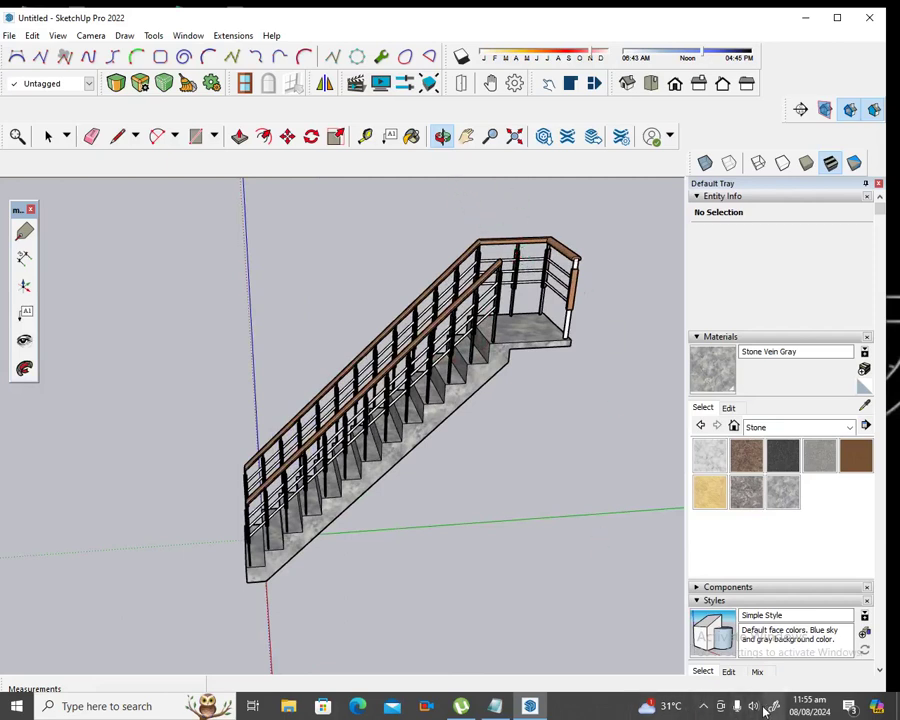
{"action": "left_click", "coordinate": [707, 710]}
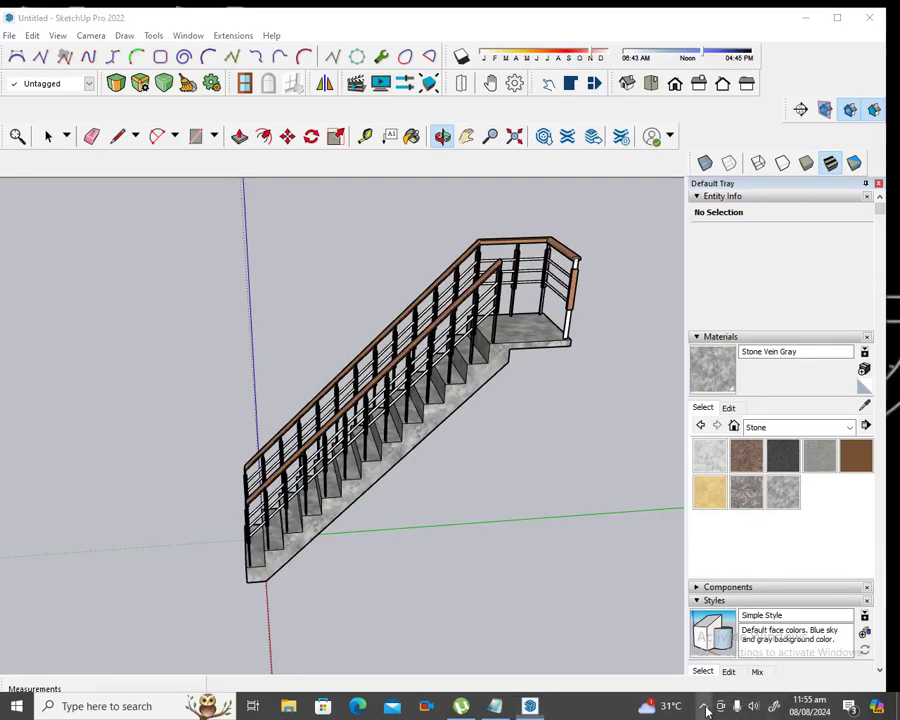
{"action": "right_click", "coordinate": [704, 681]}
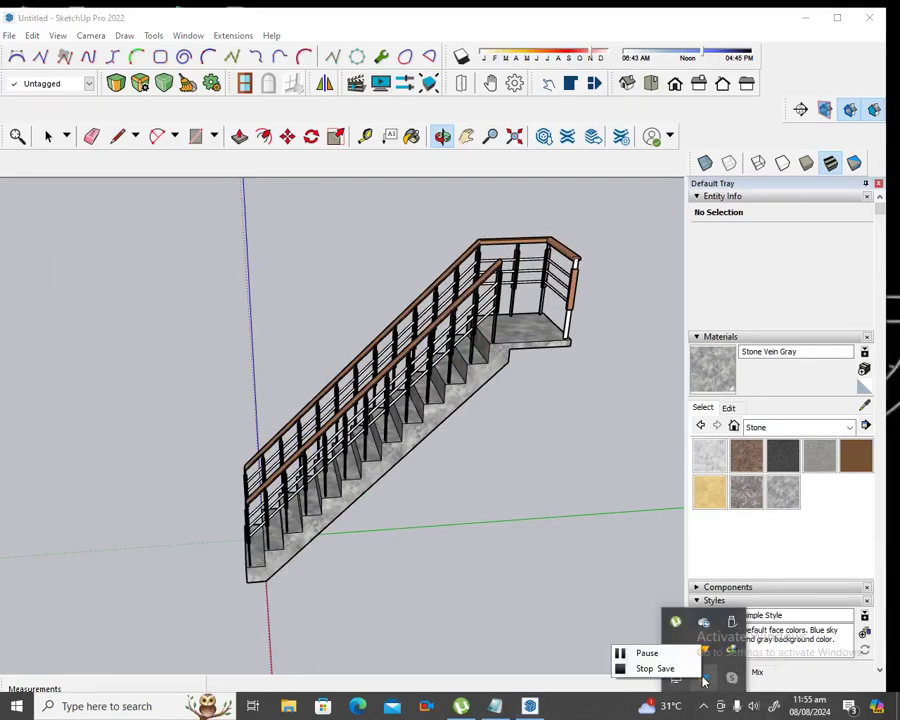